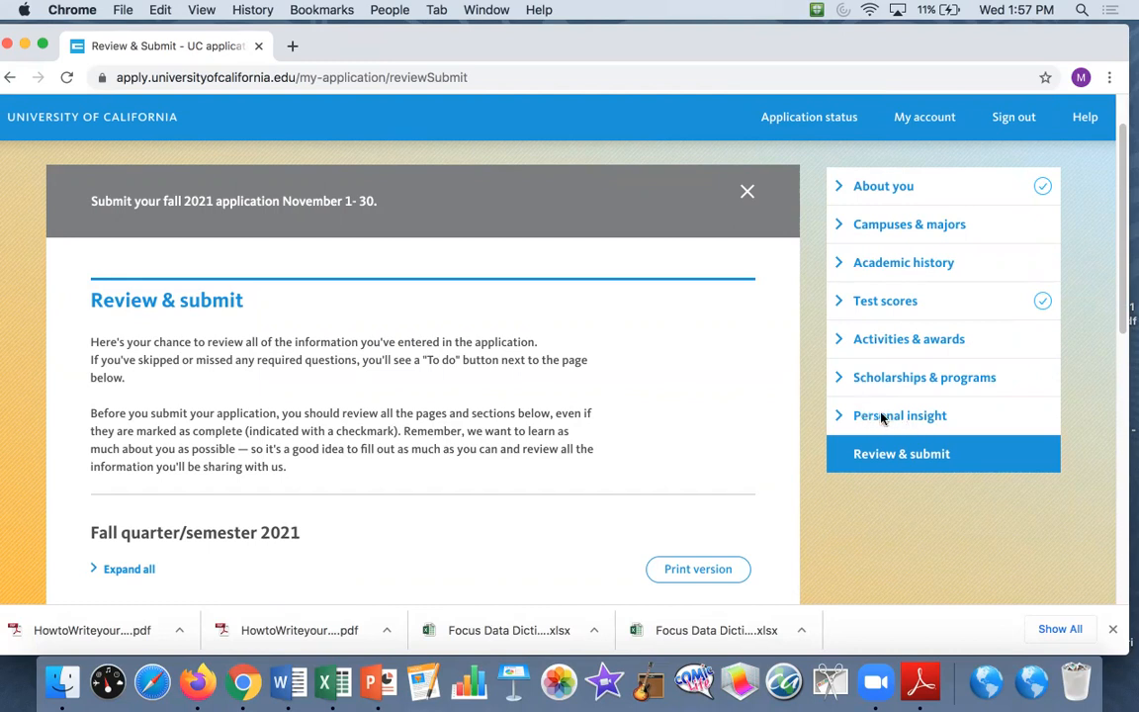
- Open the ACT & SAT page within the Test scores section of the application
scroll(714, 404, up, 1)
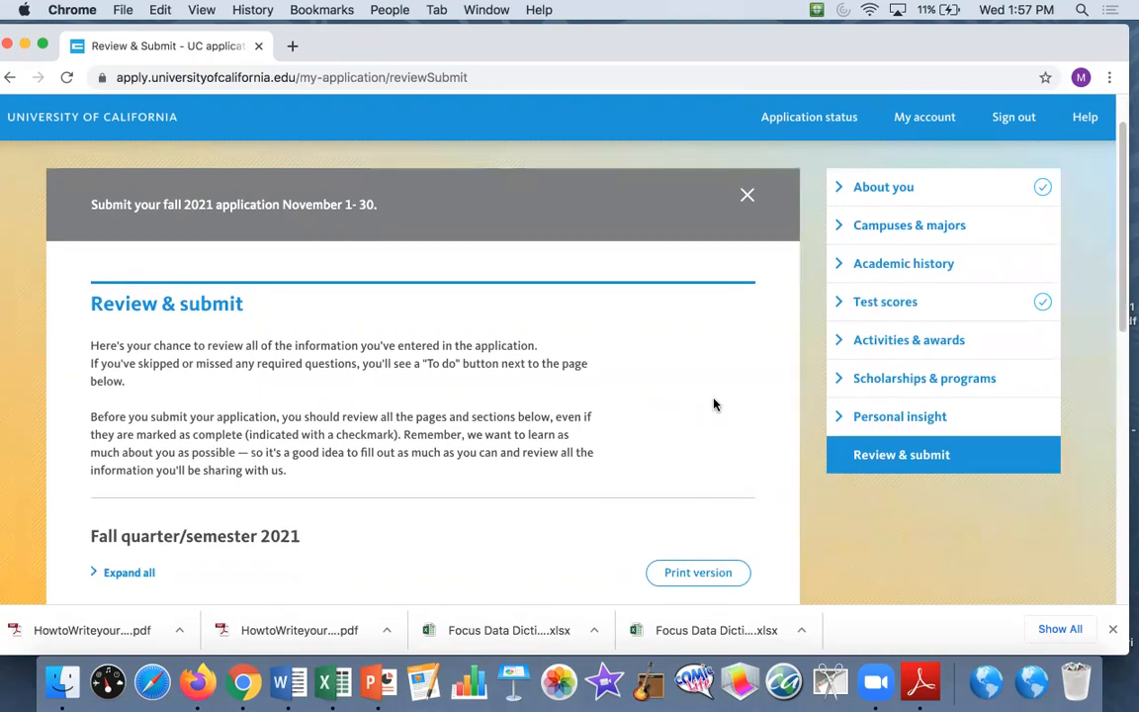
click(842, 308)
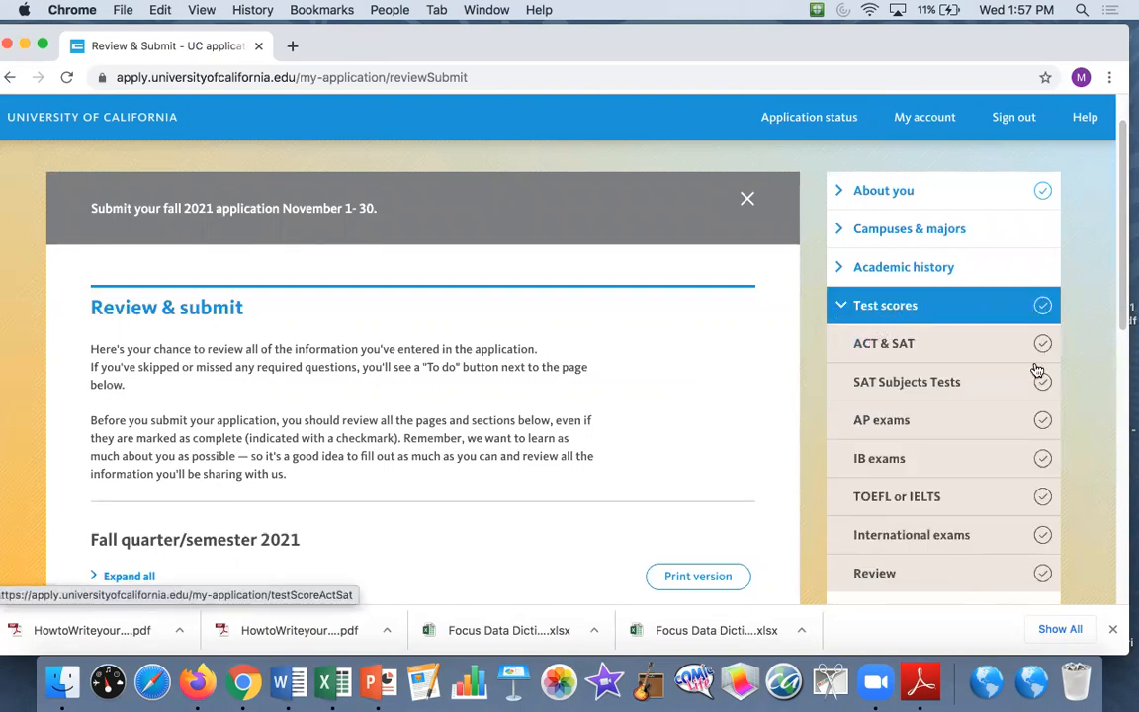
scroll(1034, 538, down, 1)
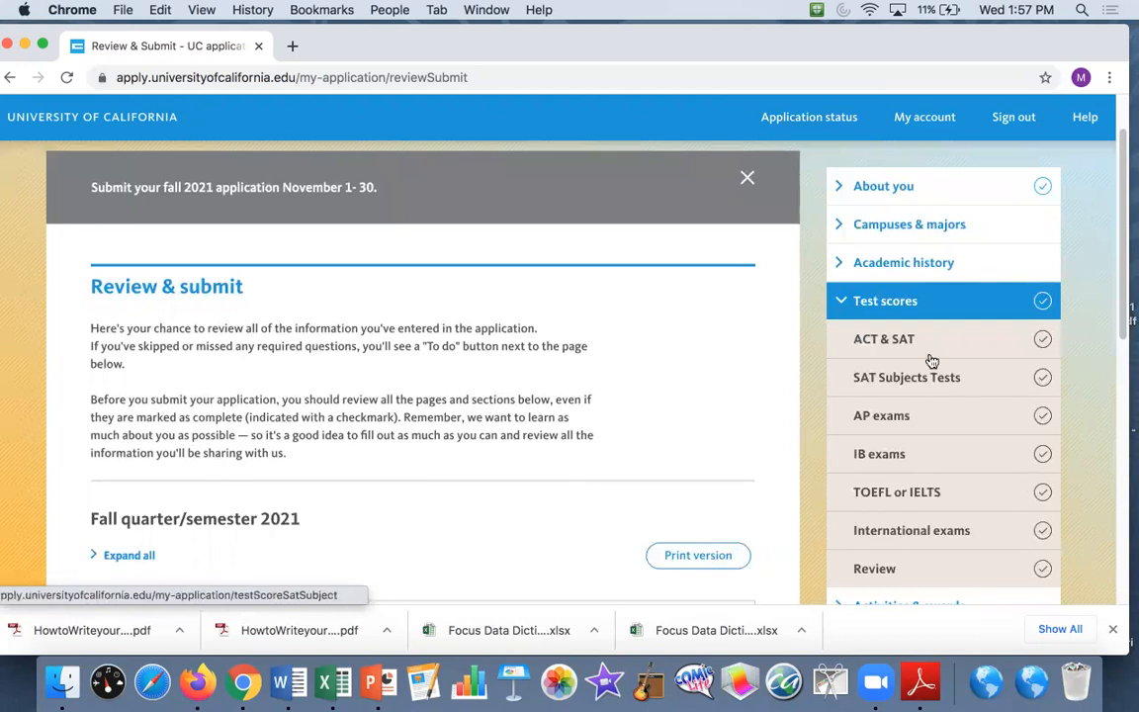
click(888, 346)
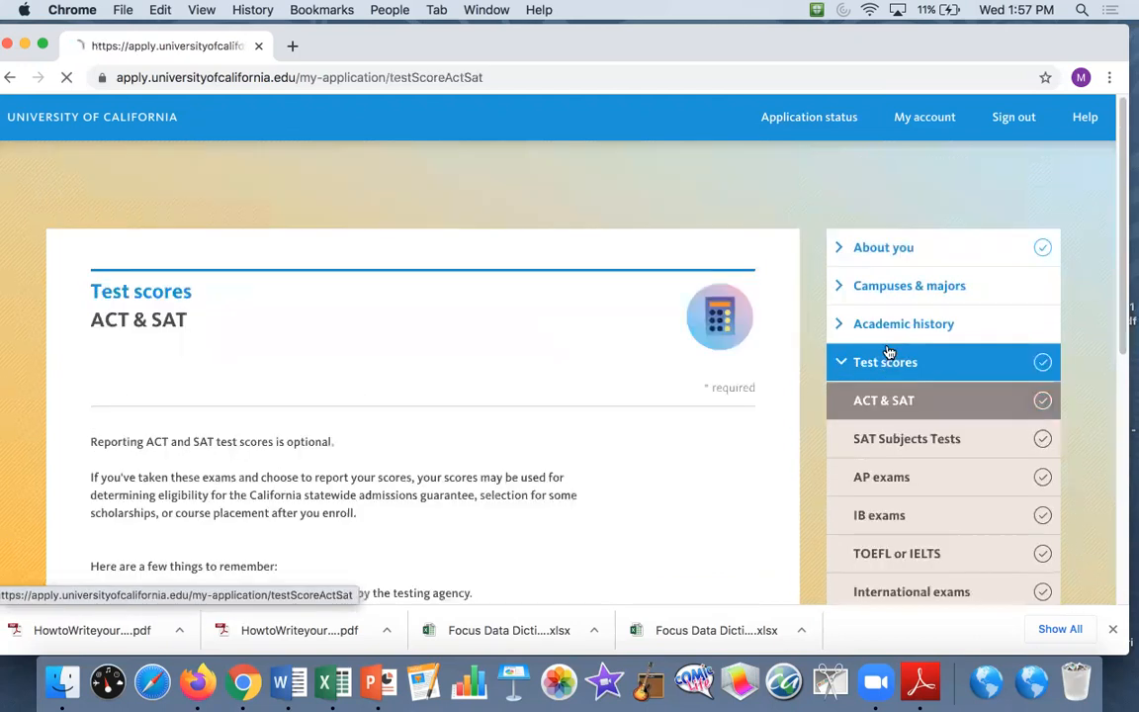
scroll(384, 268, down, 5)
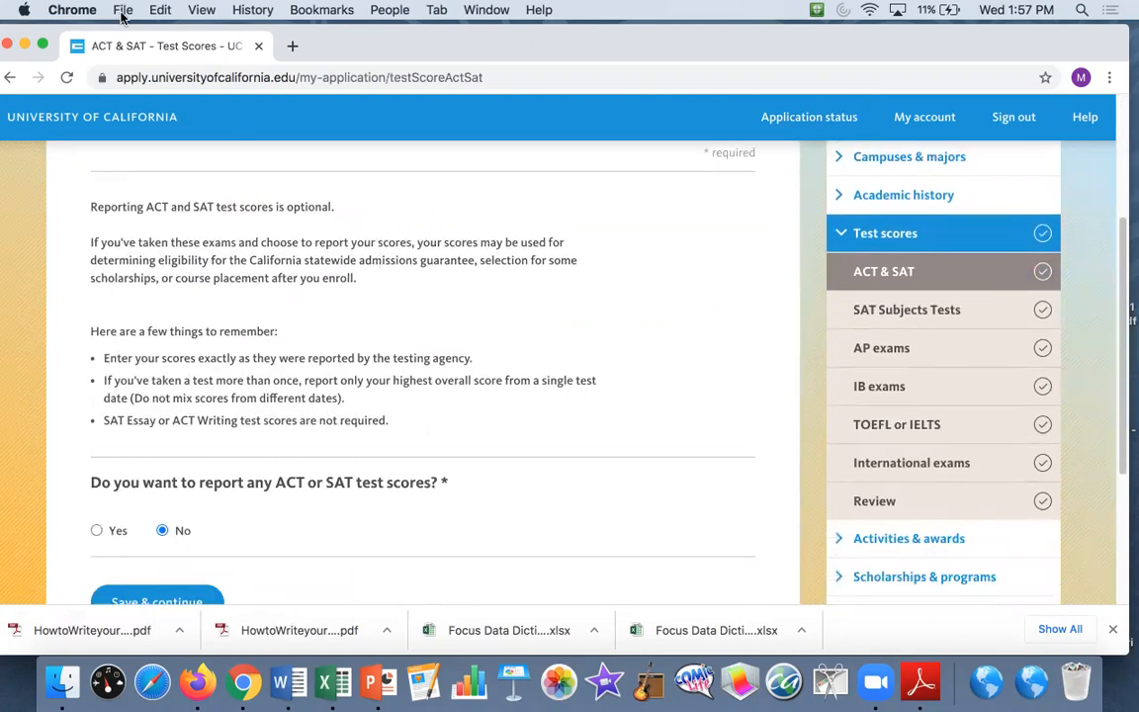
- Switch the browser window to full screen and read the ACT and SAT score reporting guidelines
click(42, 43)
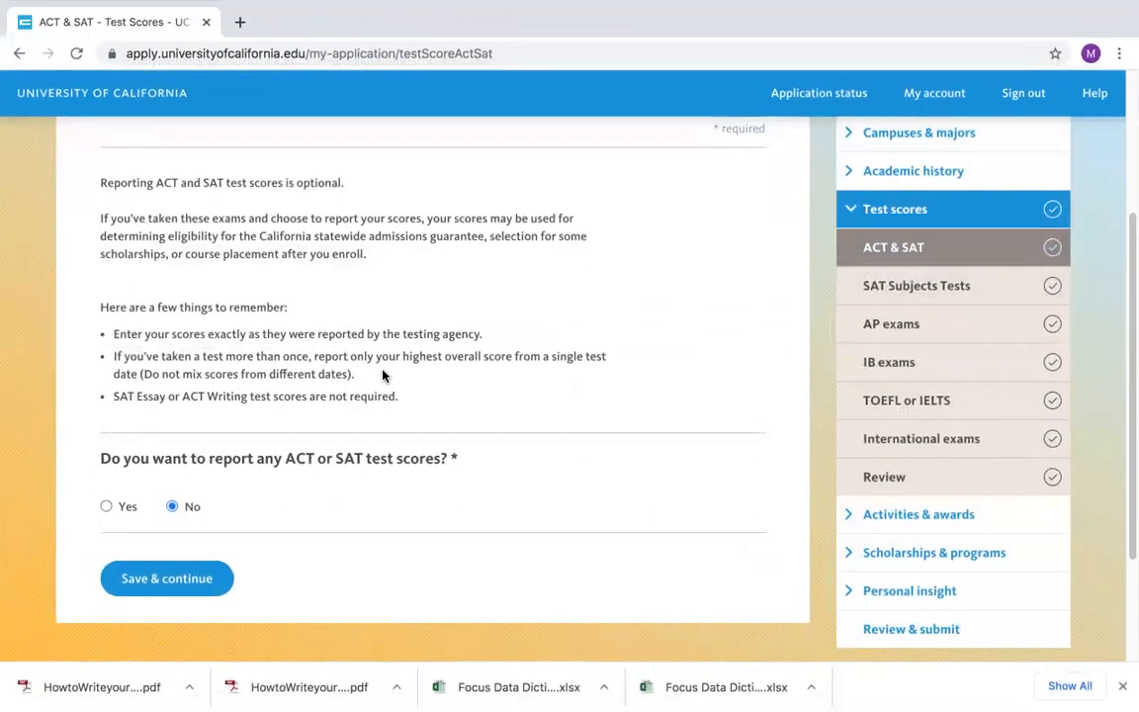
scroll(384, 374, up, 1)
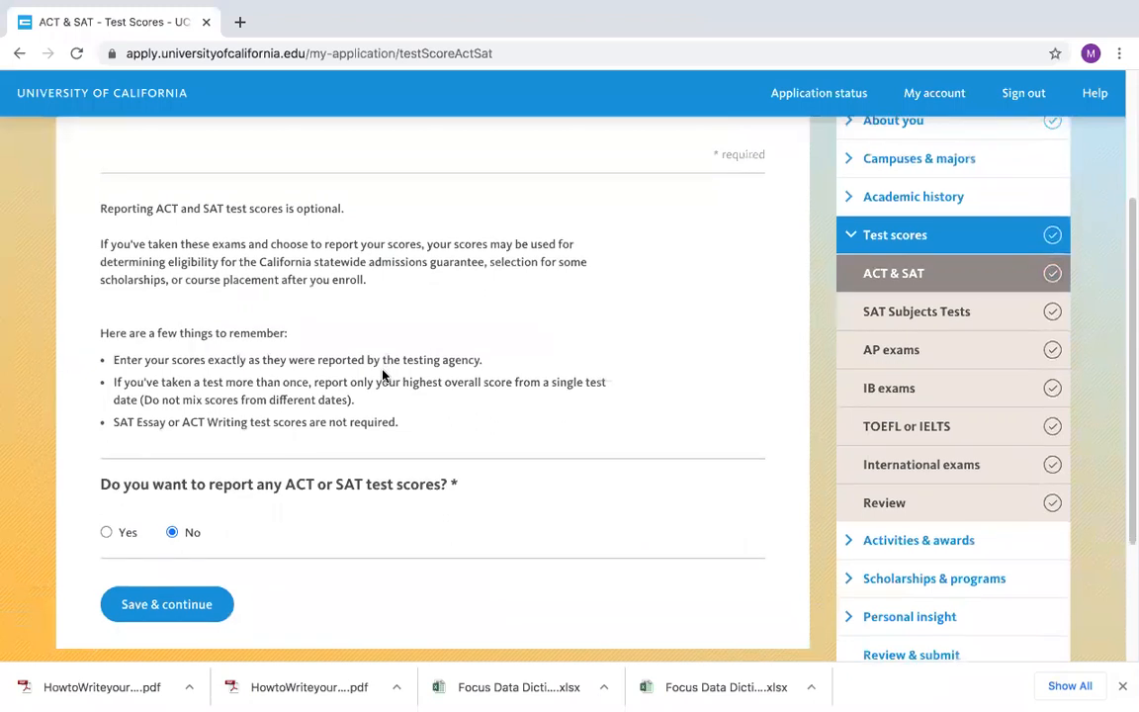
scroll(384, 373, down, 2)
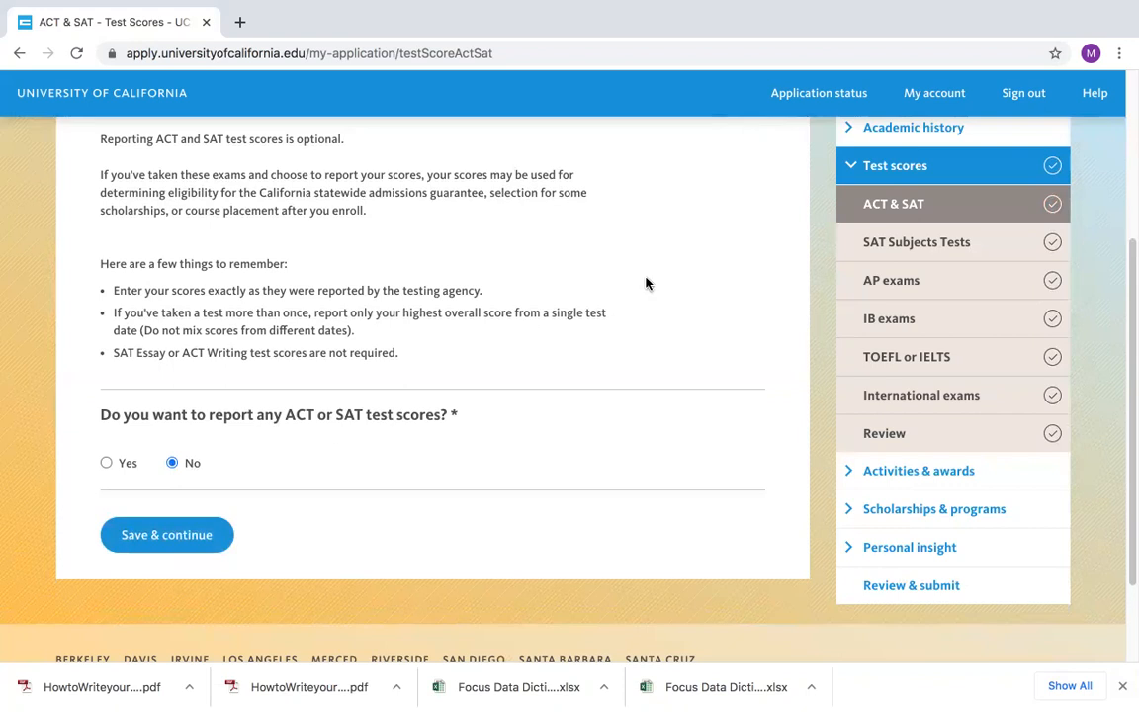
- Answer Yes to reporting ACT or SAT test scores and start adding the ACT test information
click(106, 463)
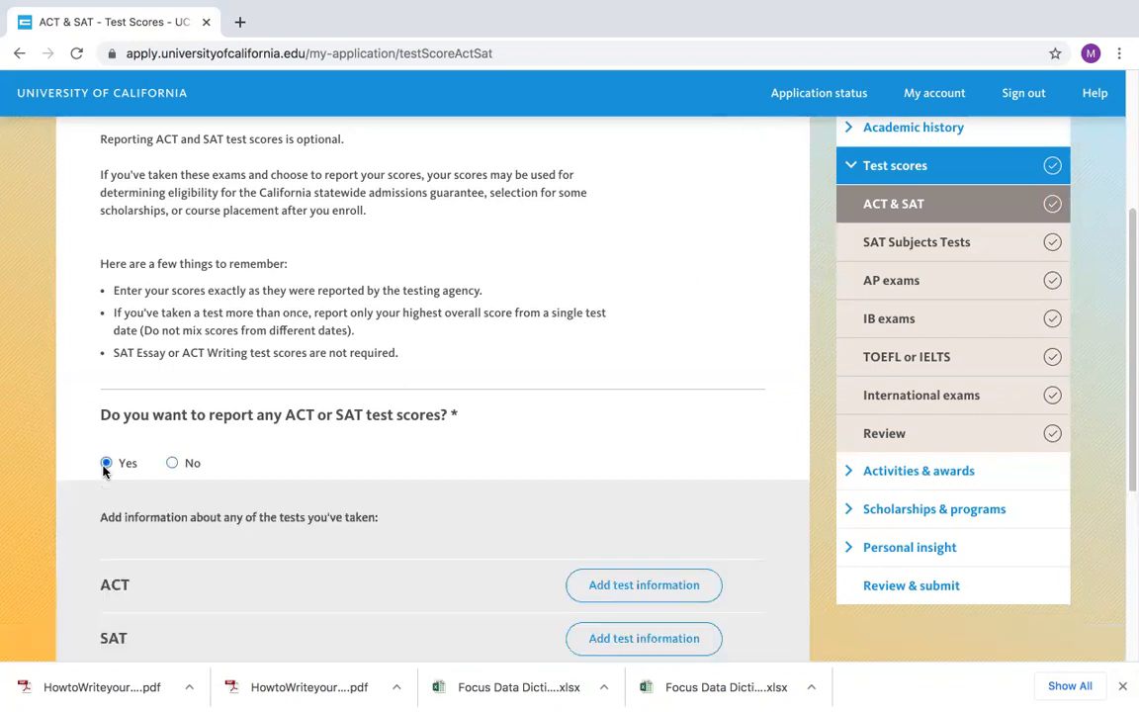
scroll(157, 460, down, 1)
scroll(163, 455, down, 1)
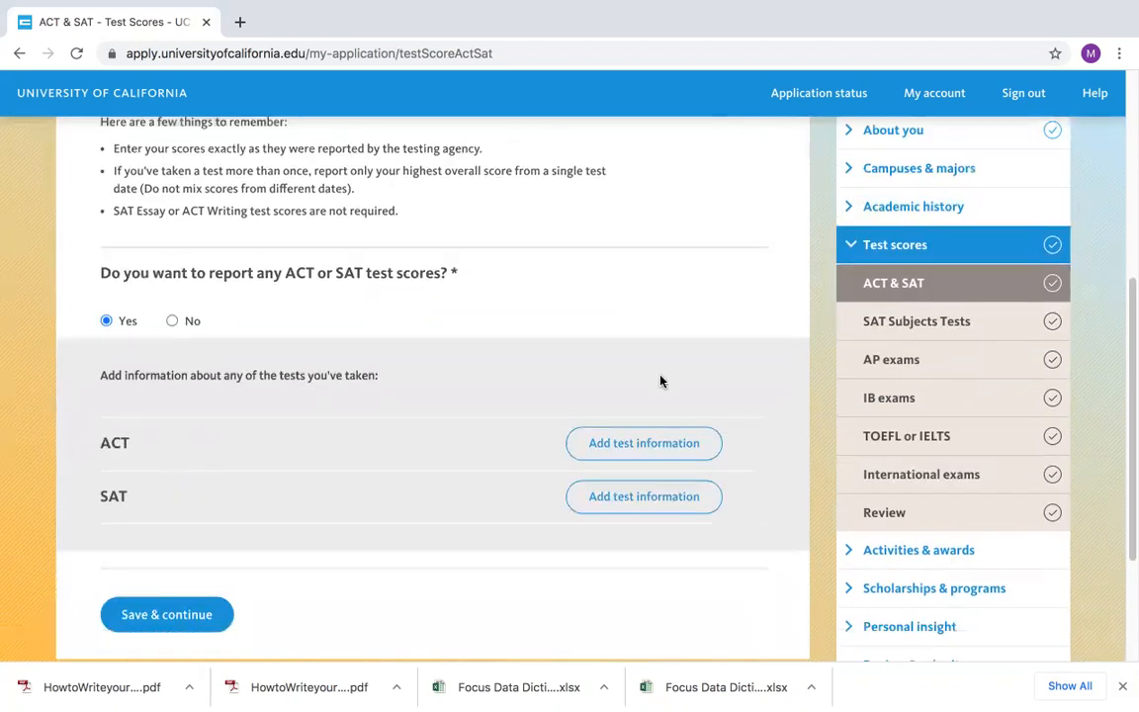
click(653, 445)
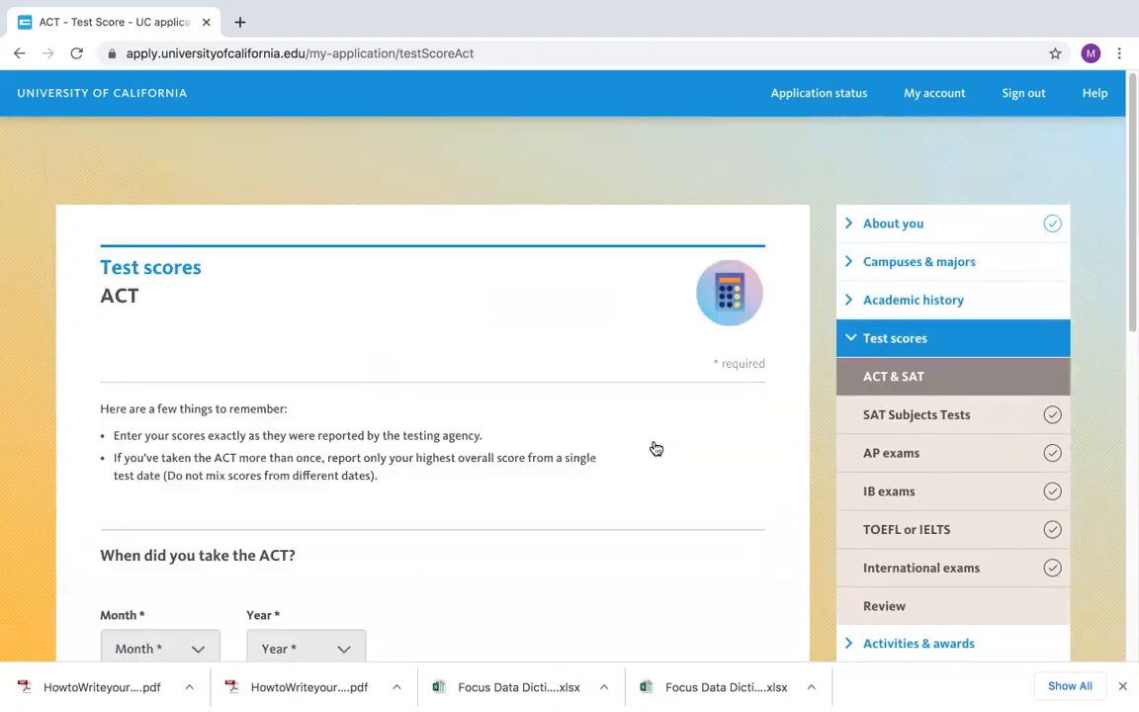
- Set the date the ACT was taken to March 2018
scroll(646, 447, down, 2)
click(183, 484)
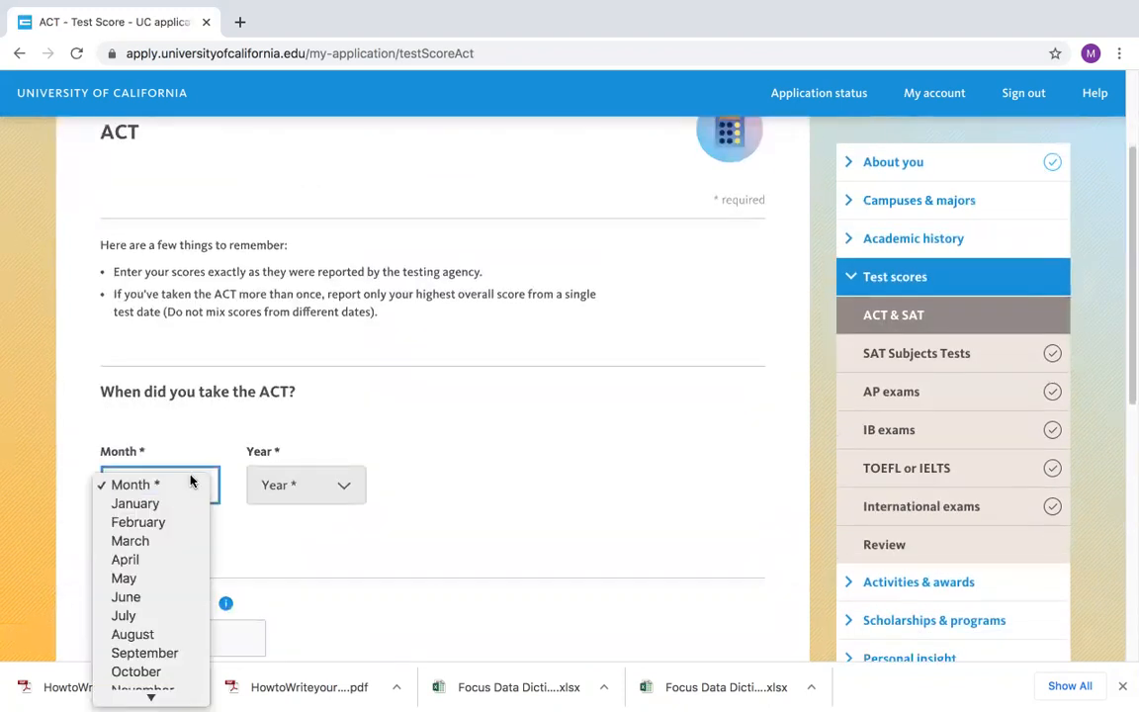
click(174, 535)
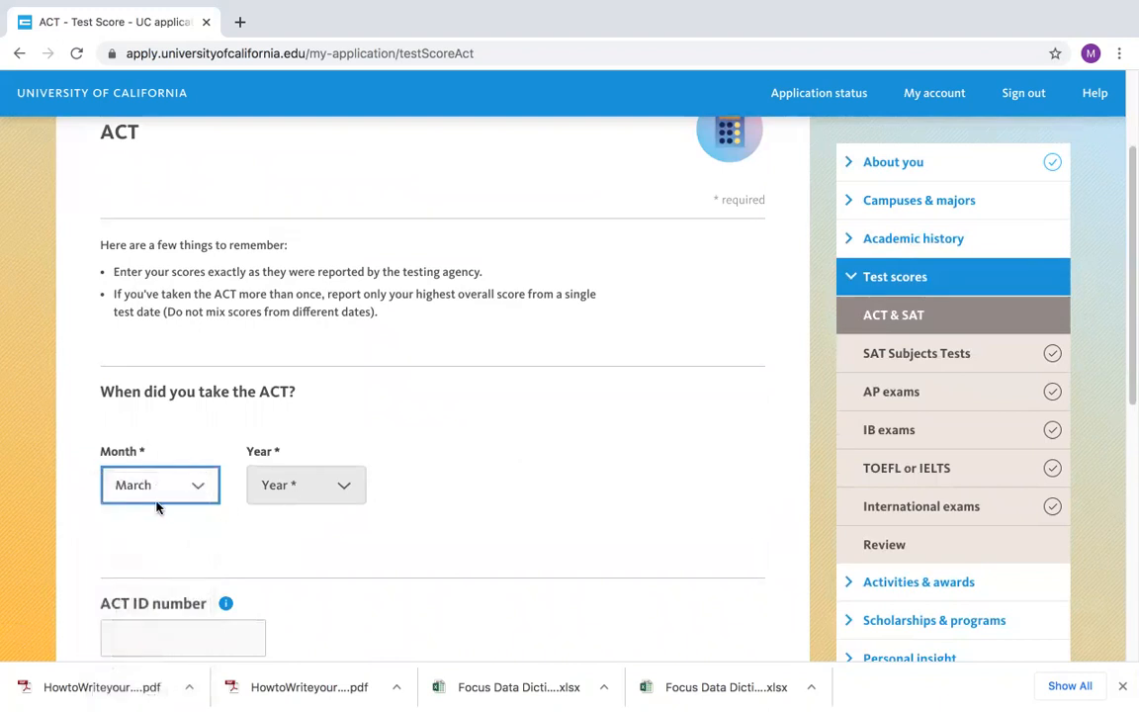
click(311, 502)
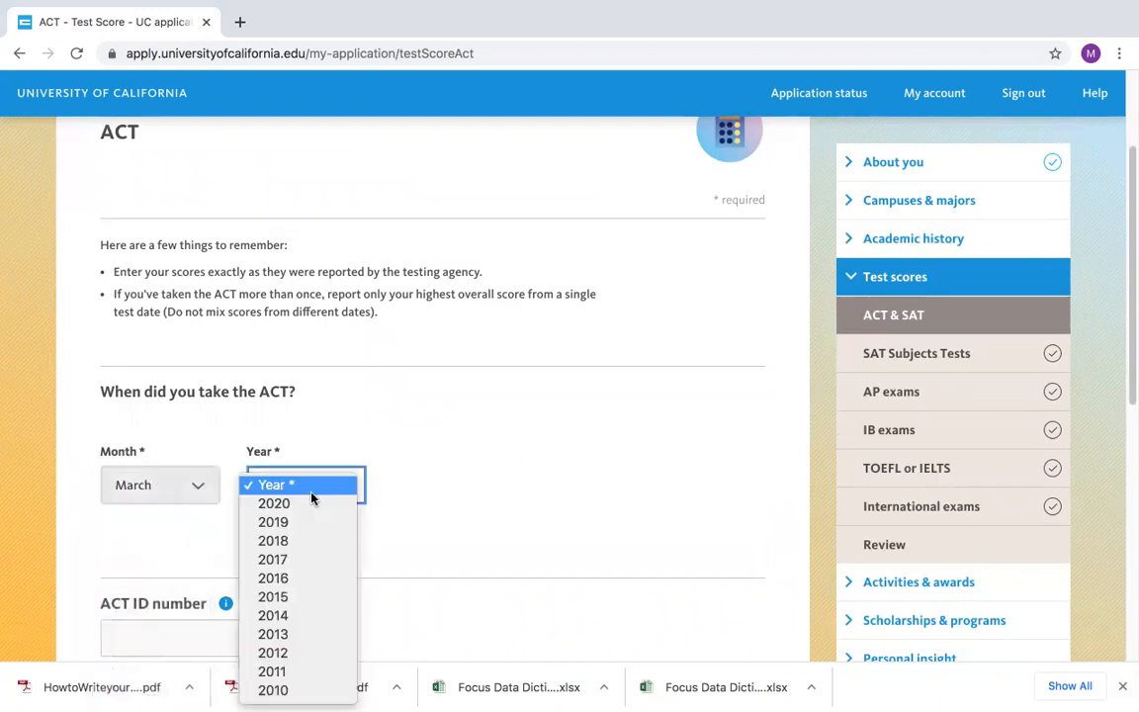
click(307, 541)
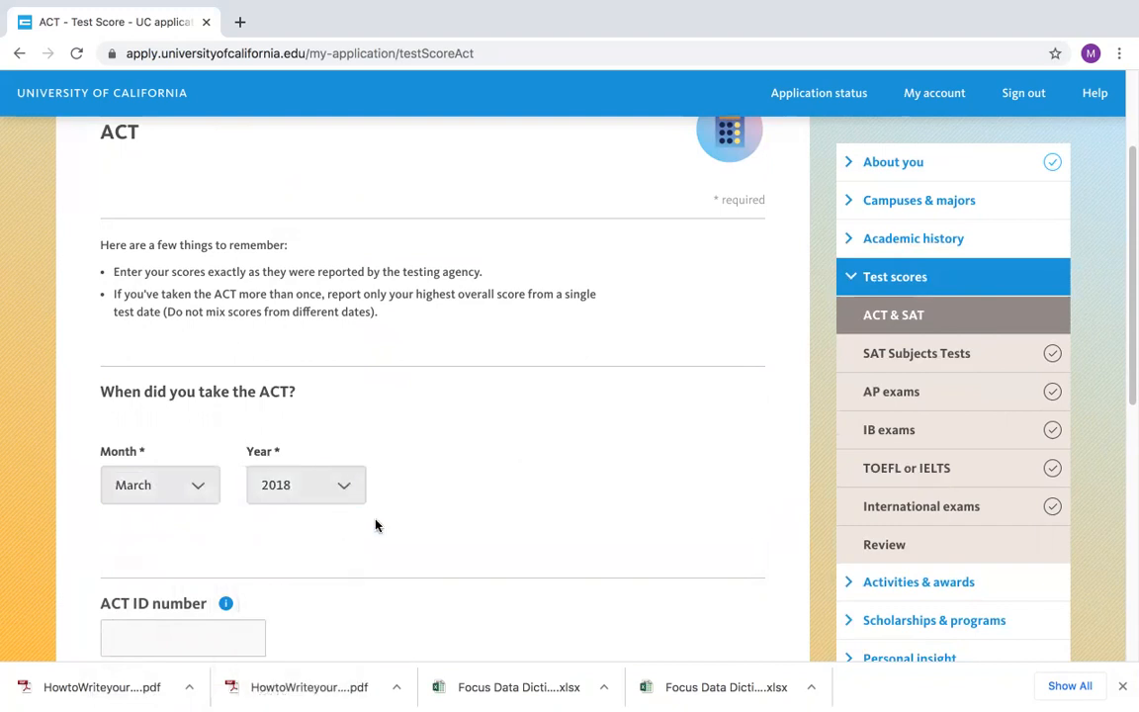
- Examine the ACT ID number field and the composite, English, mathematics, reading and science score fields
scroll(376, 525, down, 3)
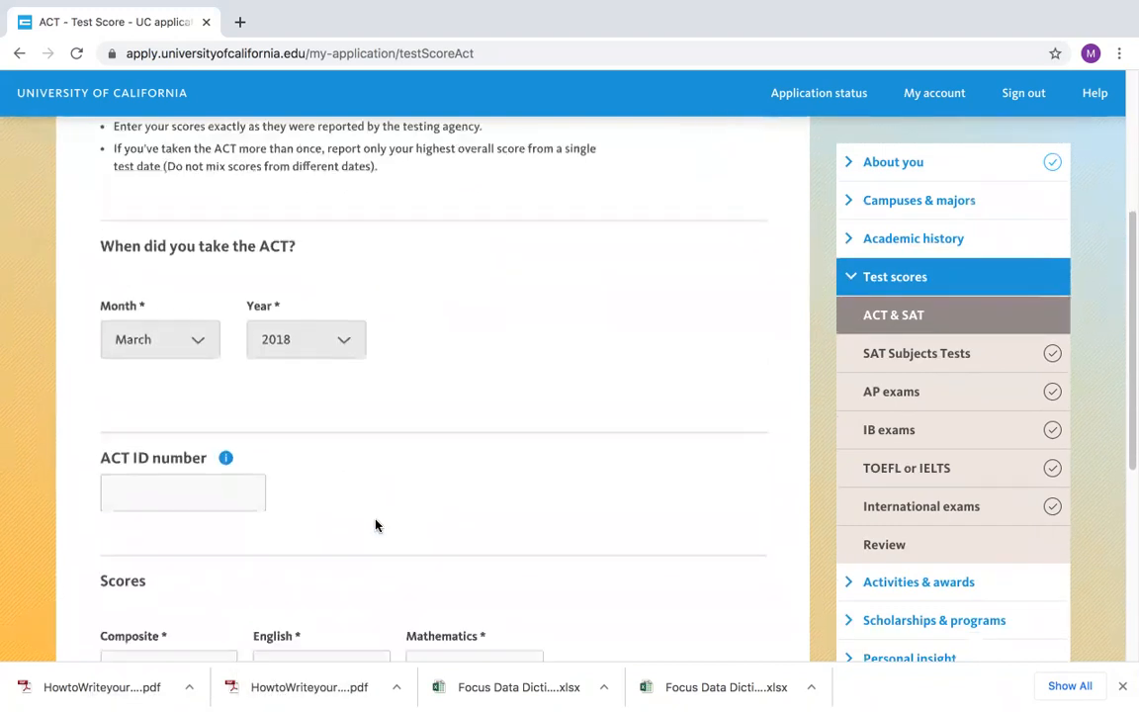
click(197, 493)
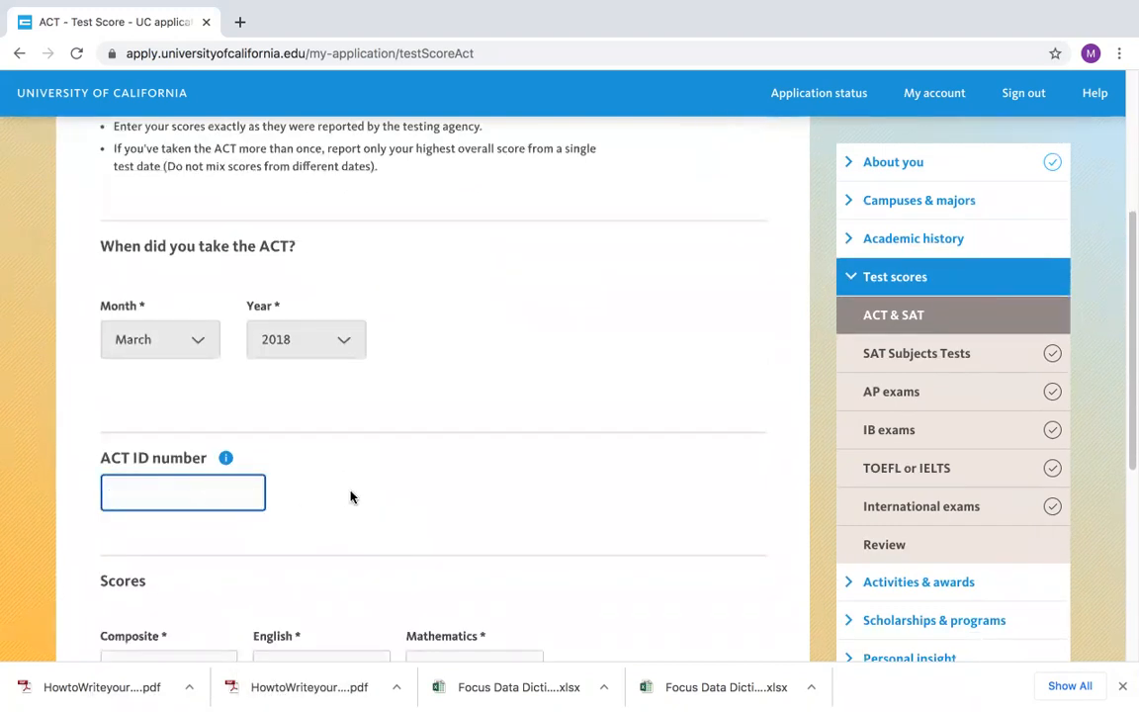
scroll(351, 495, down, 5)
click(140, 428)
click(269, 424)
click(443, 428)
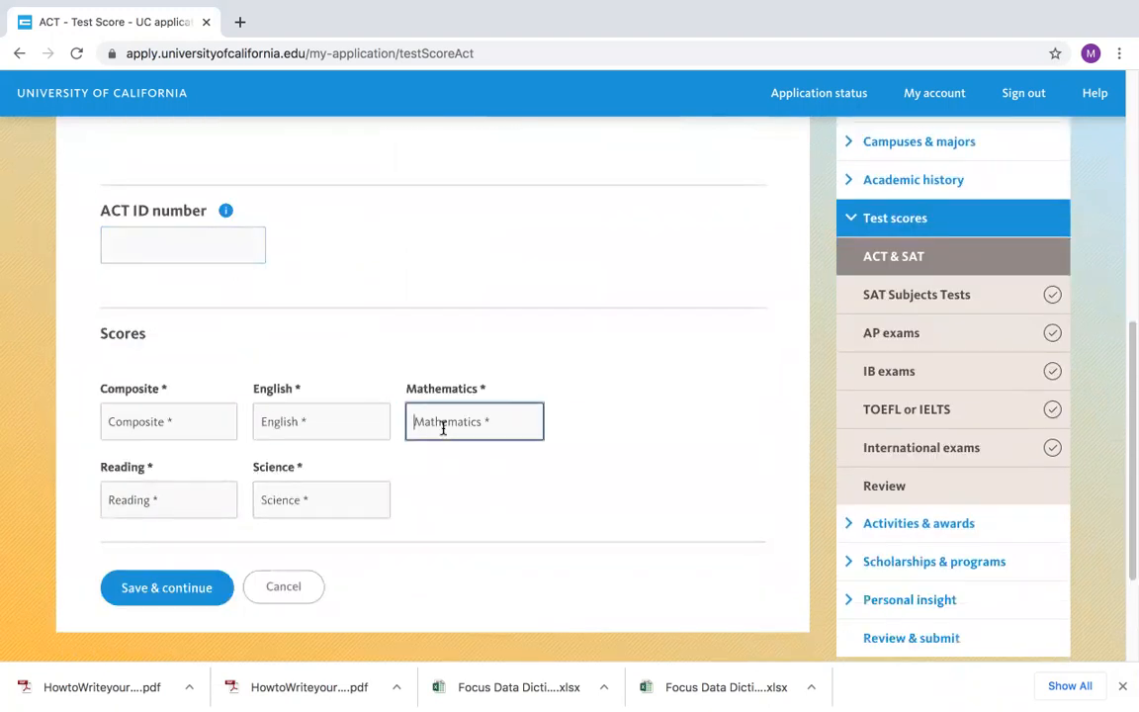
scroll(217, 574, down, 1)
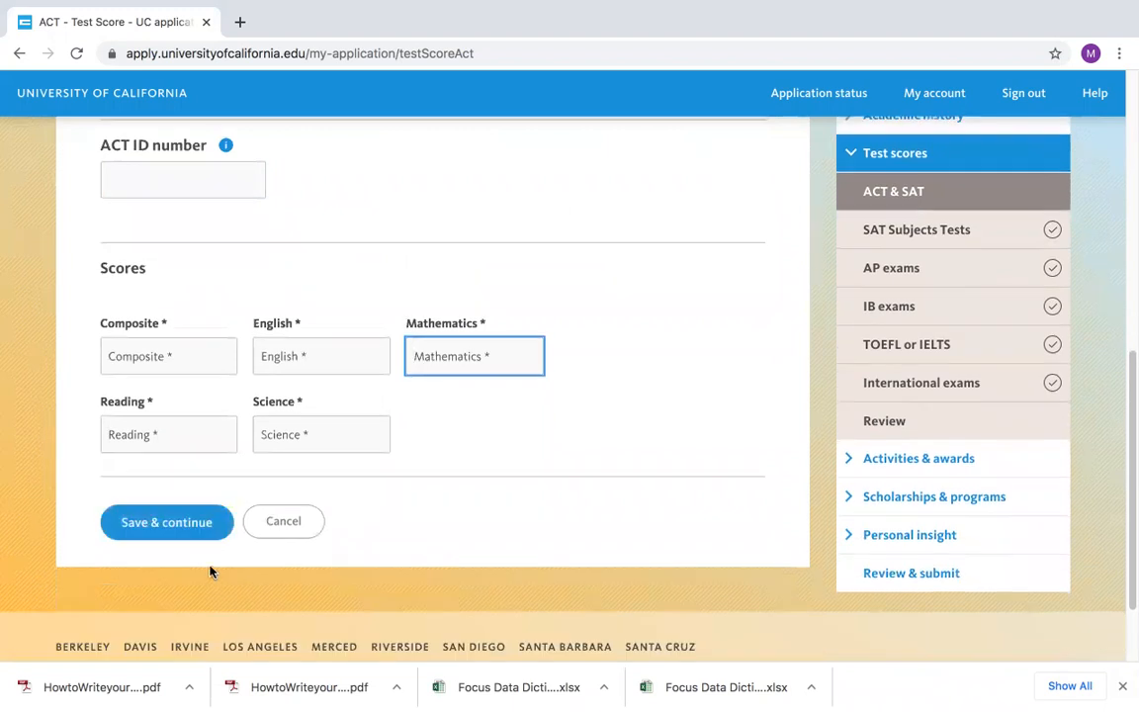
- Try to save the ACT entry without any scores, and cancel it after checking the required fields
scroll(191, 503, up, 10)
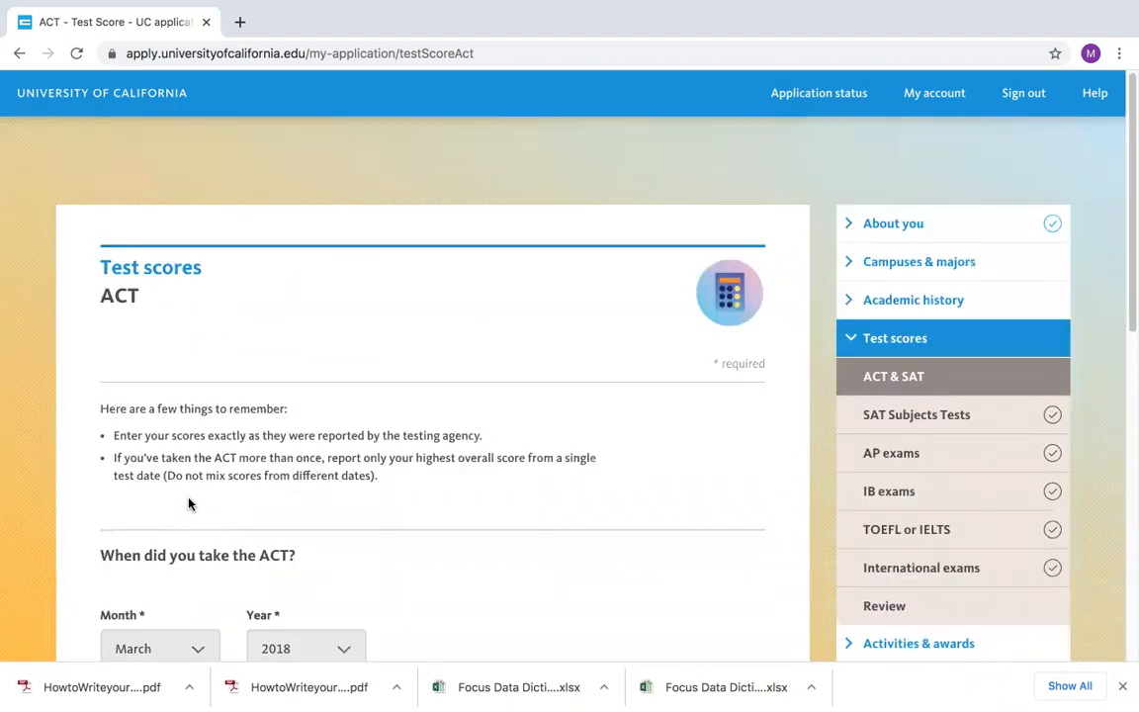
scroll(188, 504, down, 10)
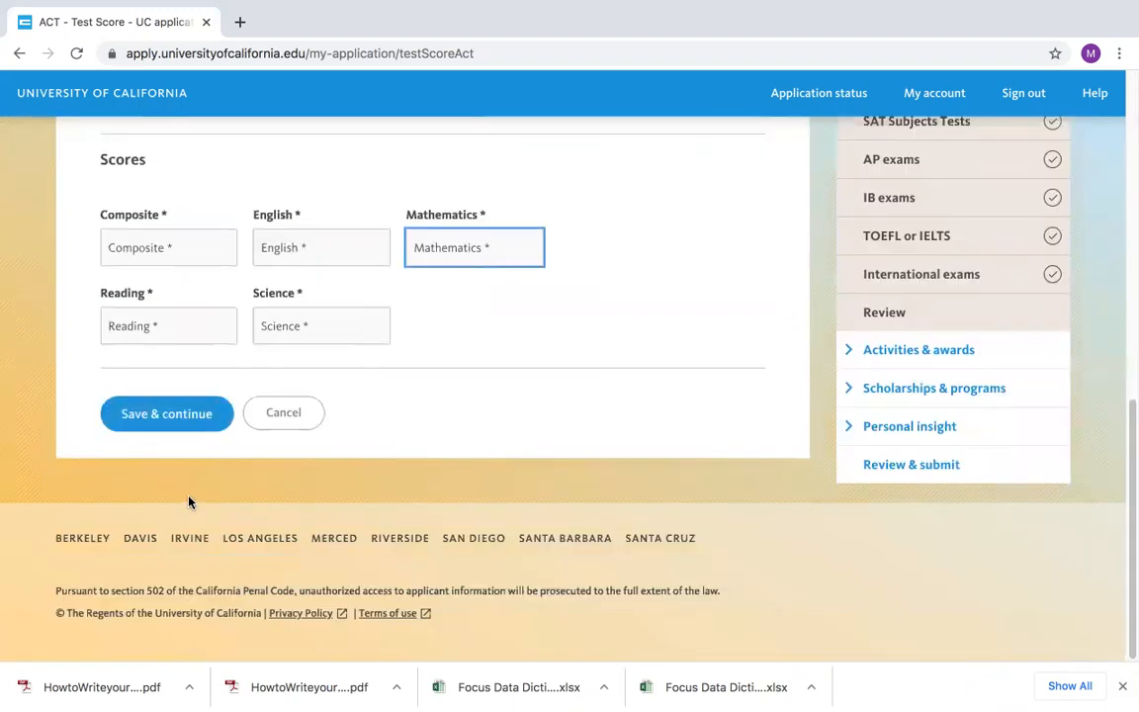
click(191, 433)
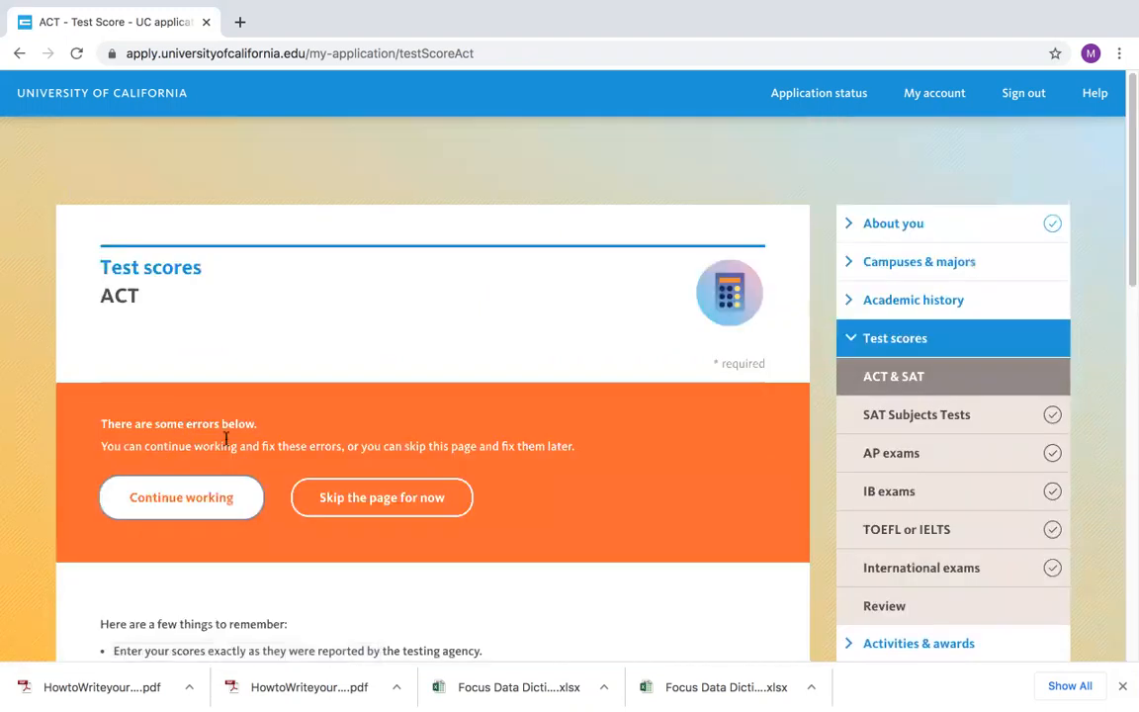
scroll(375, 509, down, 5)
scroll(372, 506, down, 4)
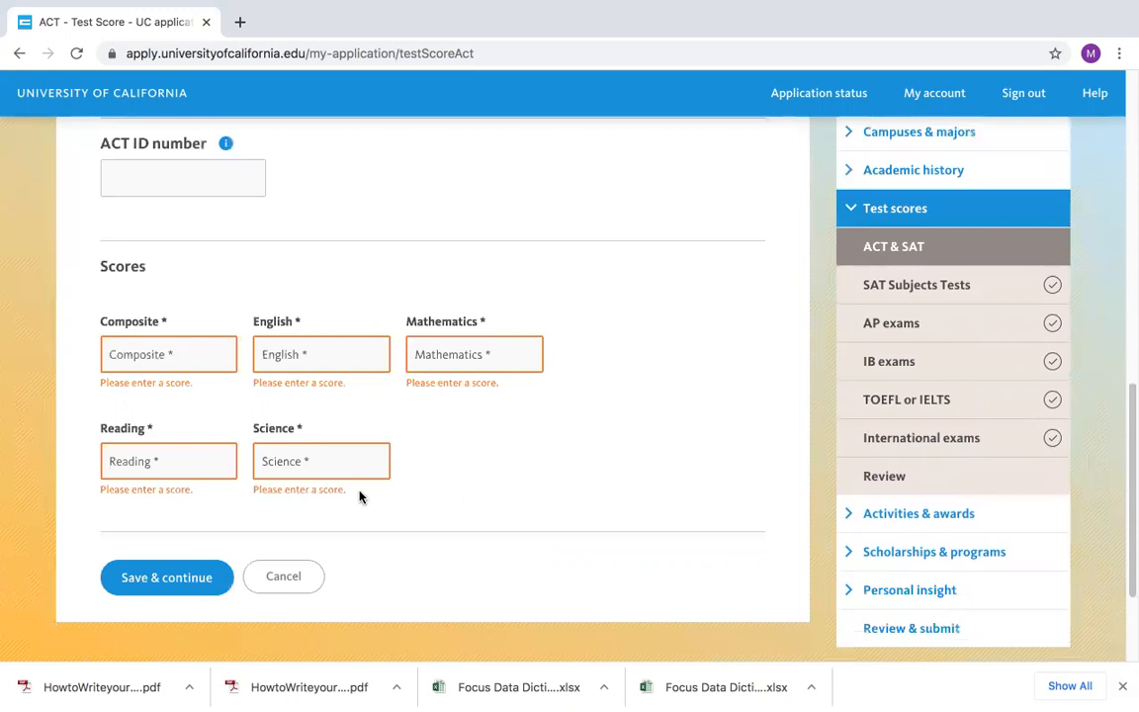
scroll(359, 497, up, 2)
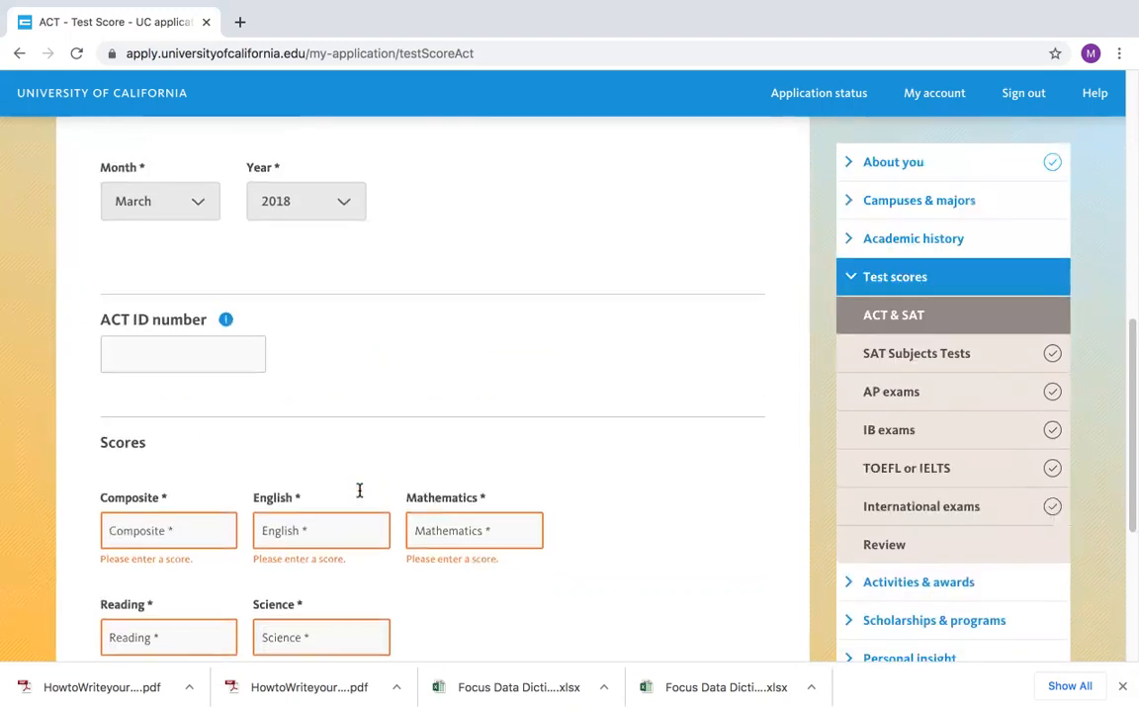
scroll(359, 497, down, 4)
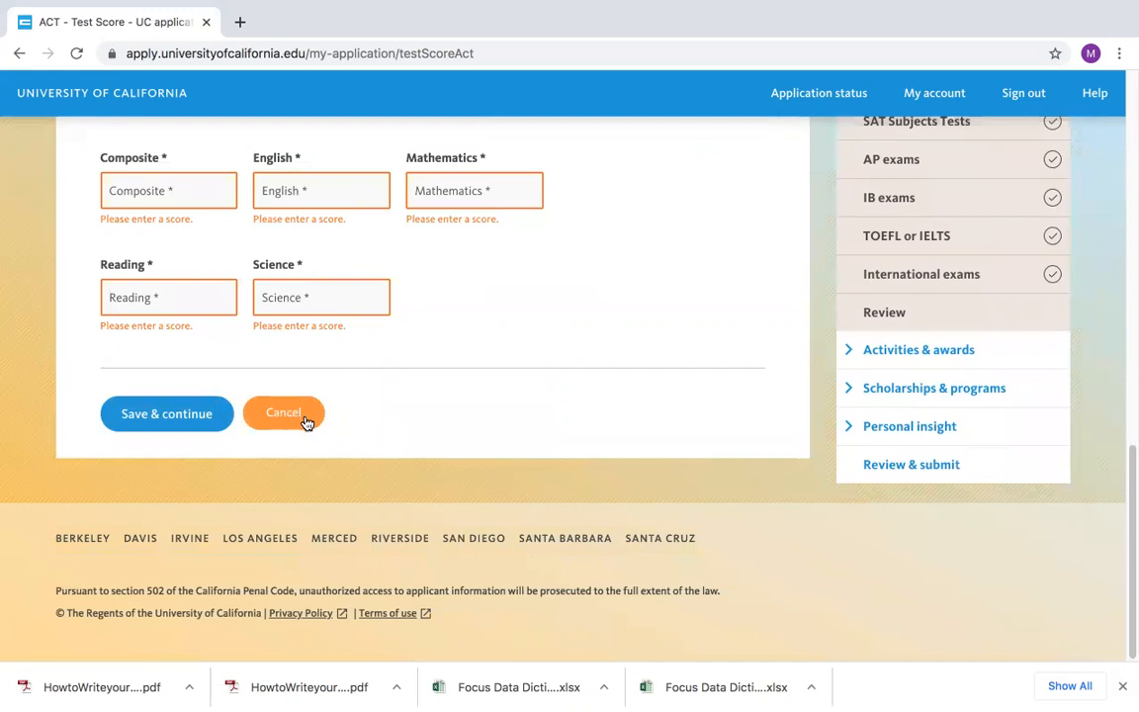
scroll(288, 423, up, 1)
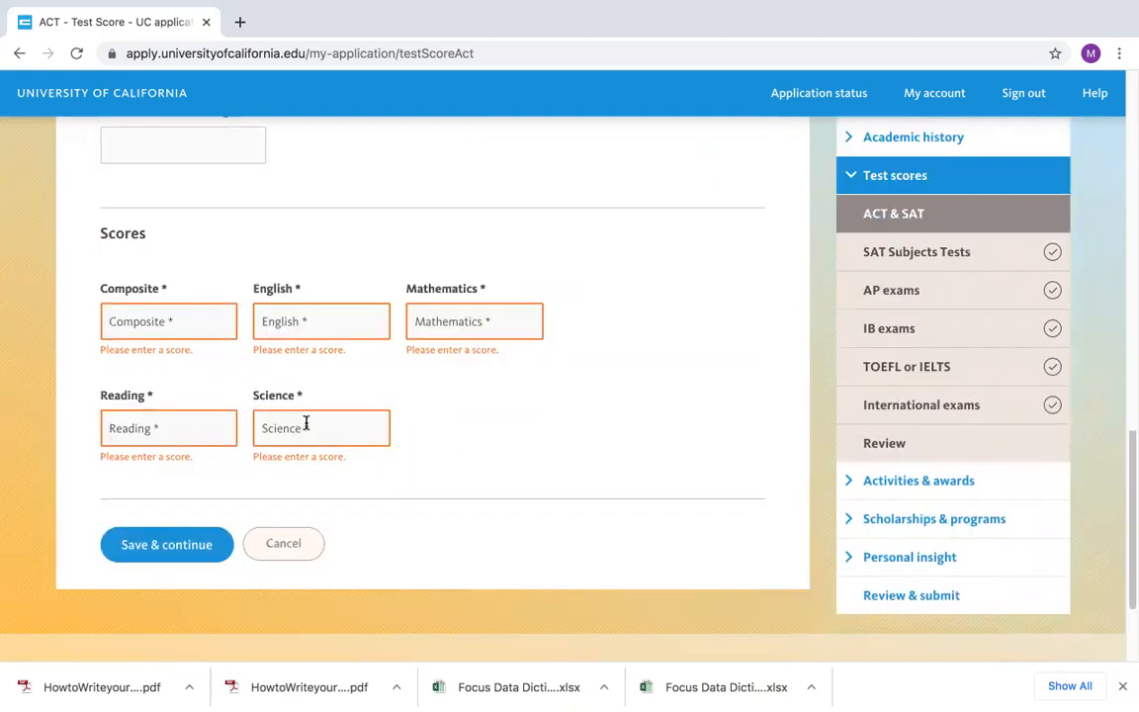
click(273, 552)
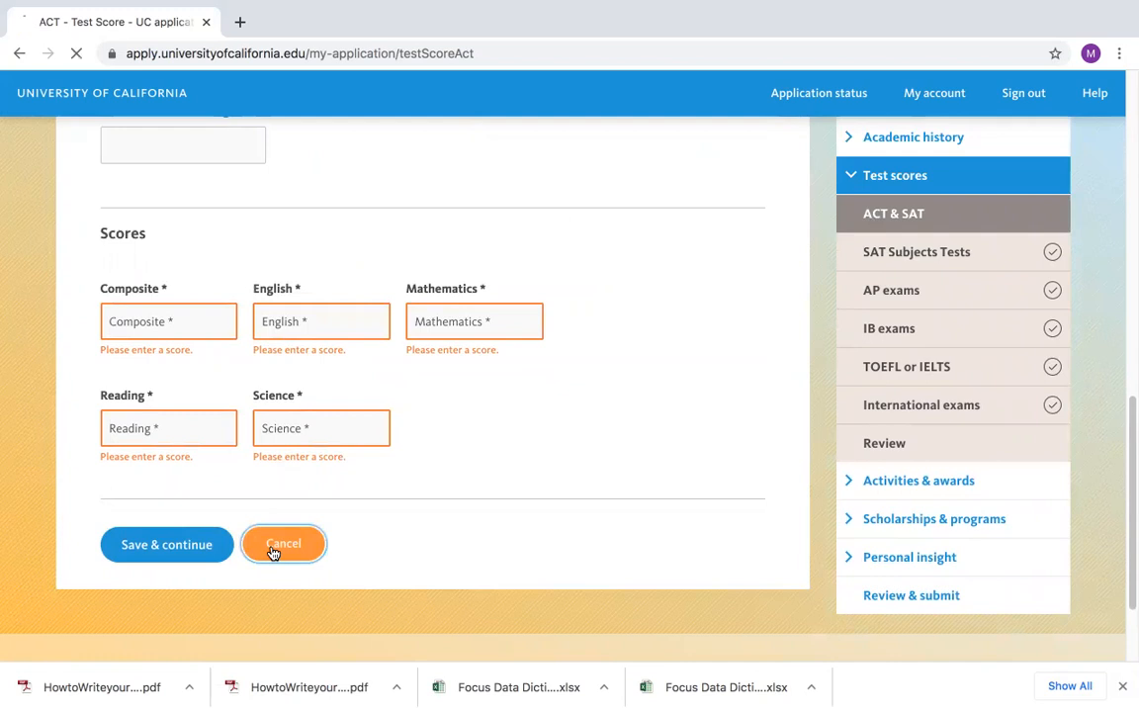
- Open the SAT Subject Tests page and read its reporting guidance and question
scroll(559, 508, down, 1)
click(948, 364)
scroll(504, 525, down, 1)
scroll(454, 495, down, 2)
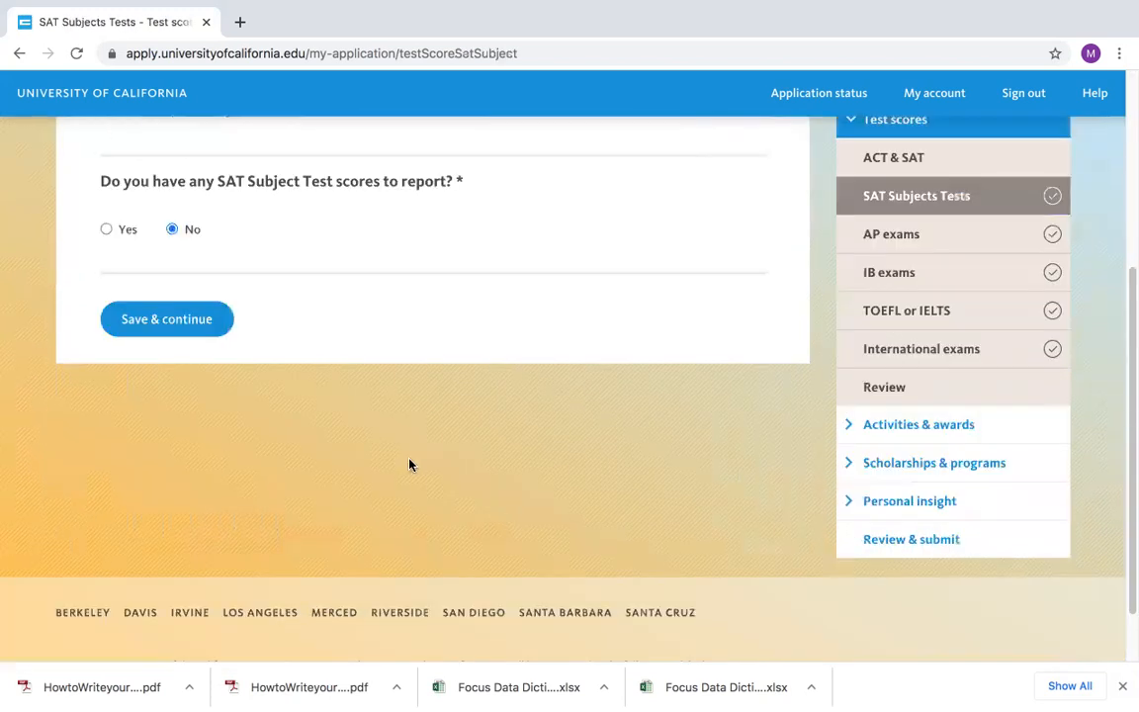
scroll(378, 462, up, 3)
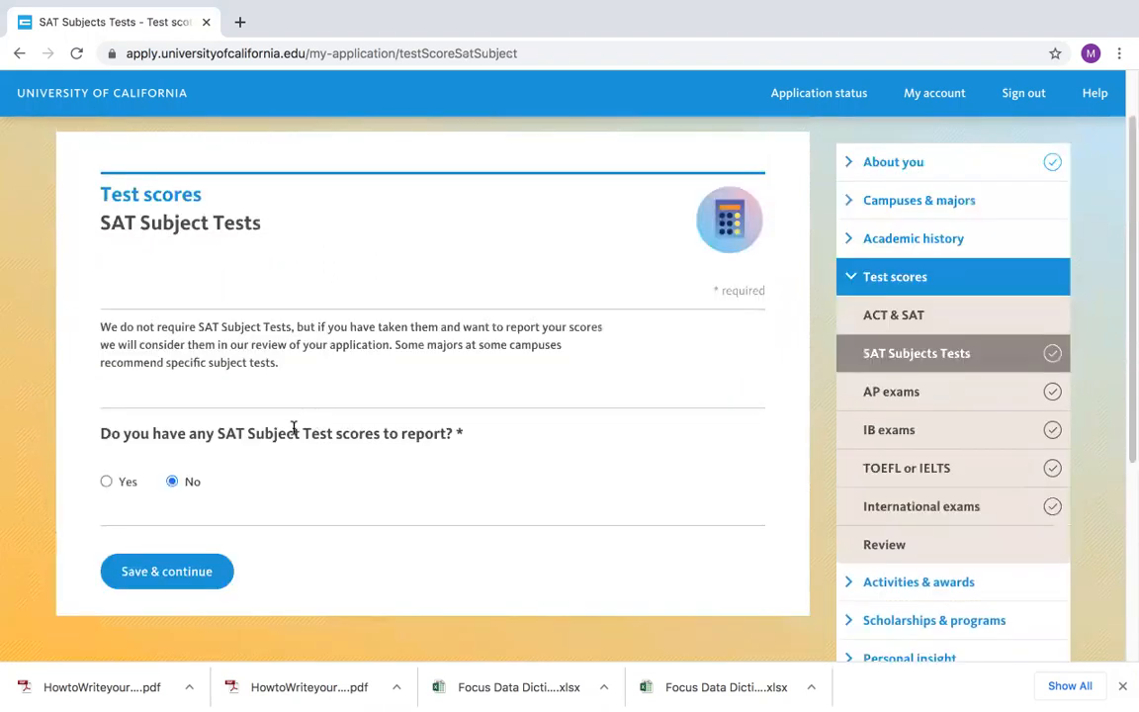
- Answer Yes to having SAT Subject Test scores to report and start adding a subject test
click(106, 482)
scroll(186, 518, down, 2)
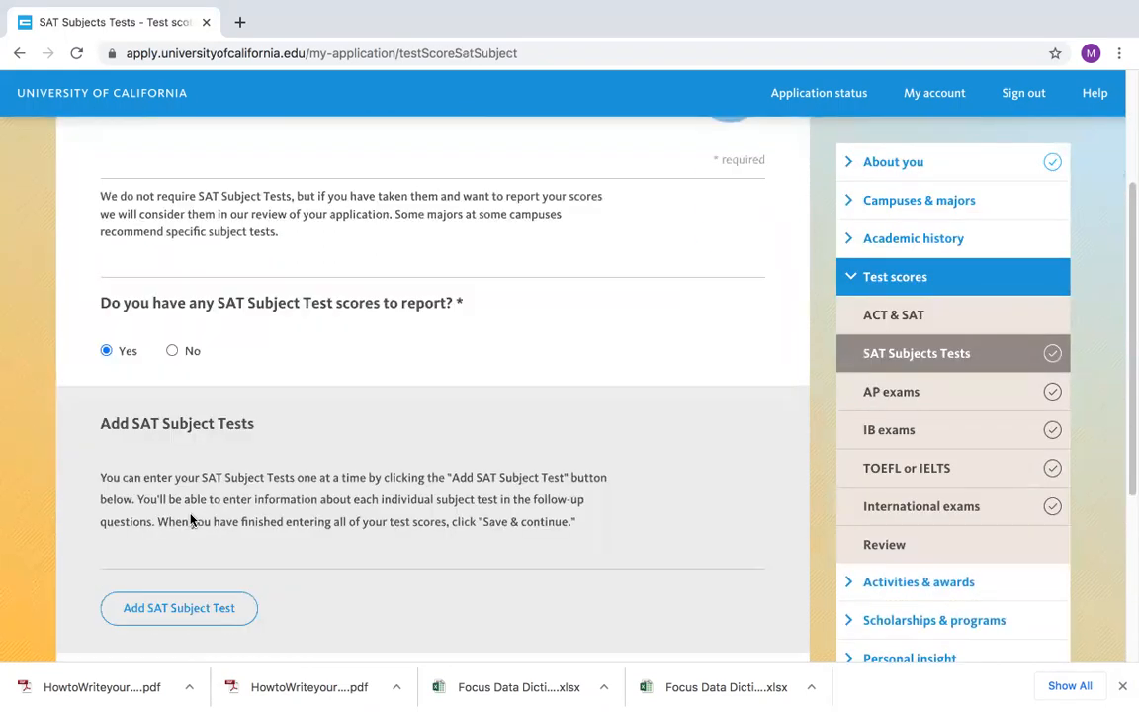
click(182, 617)
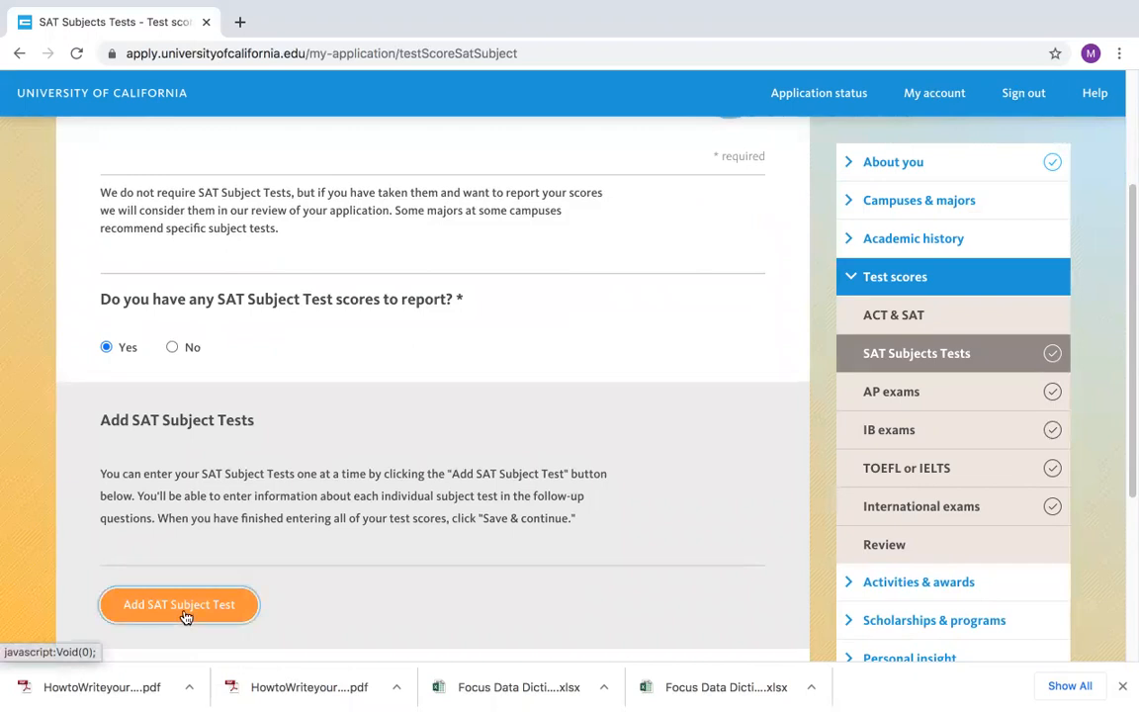
- Examine the SAT Subject Test form's date fields, list of subjects and score field, and cancel the entry
scroll(195, 556, down, 4)
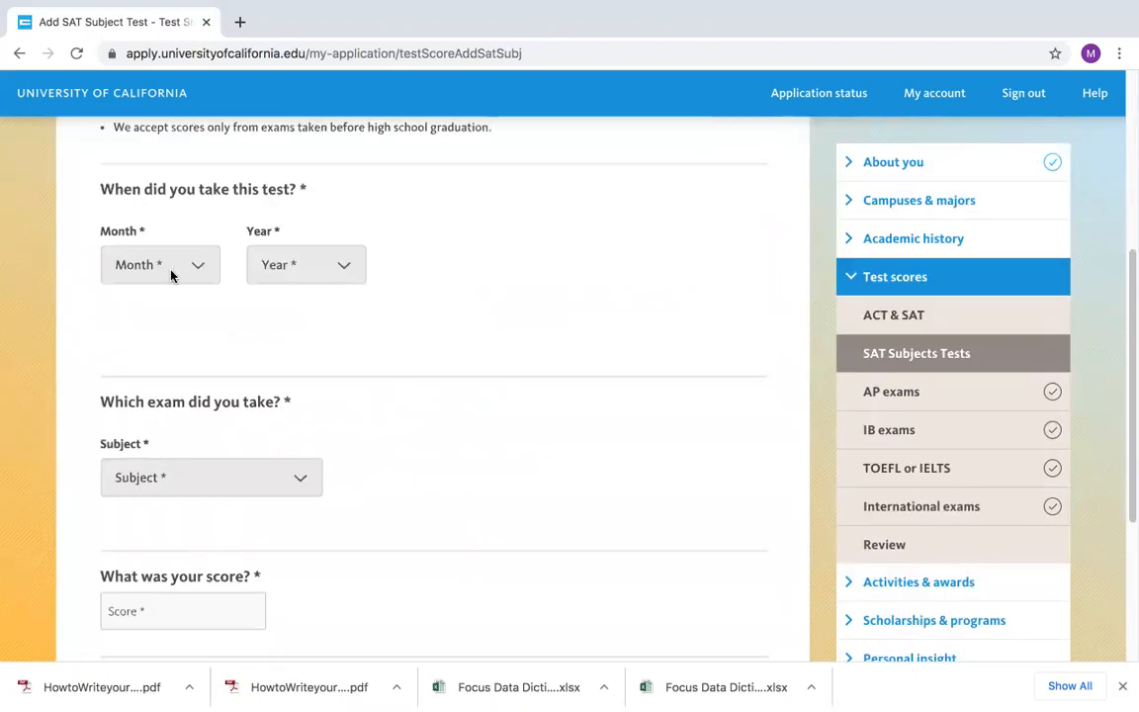
scroll(283, 340, down, 2)
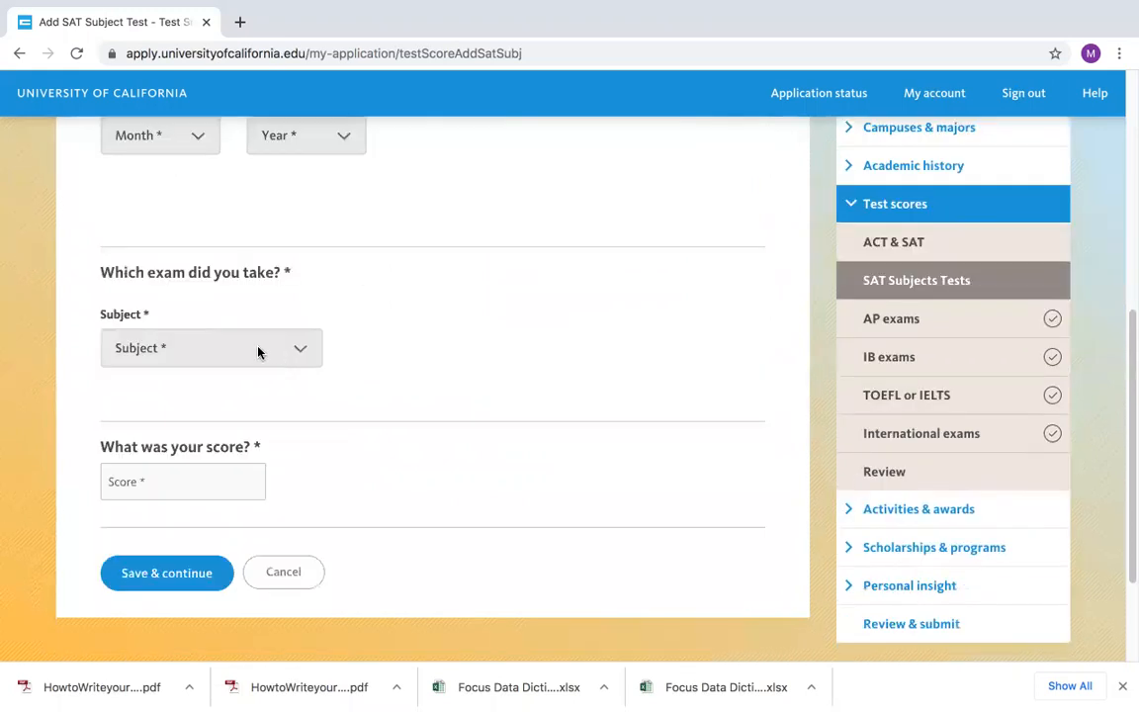
click(236, 341)
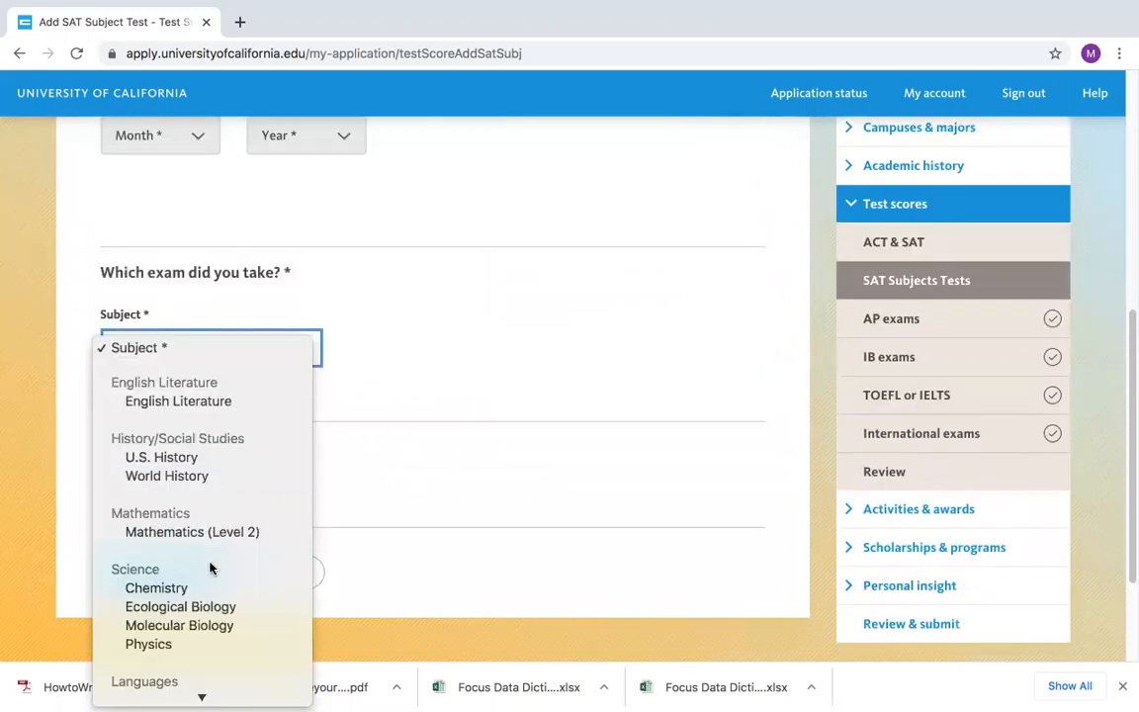
scroll(210, 539, down, 5)
scroll(208, 528, down, 1)
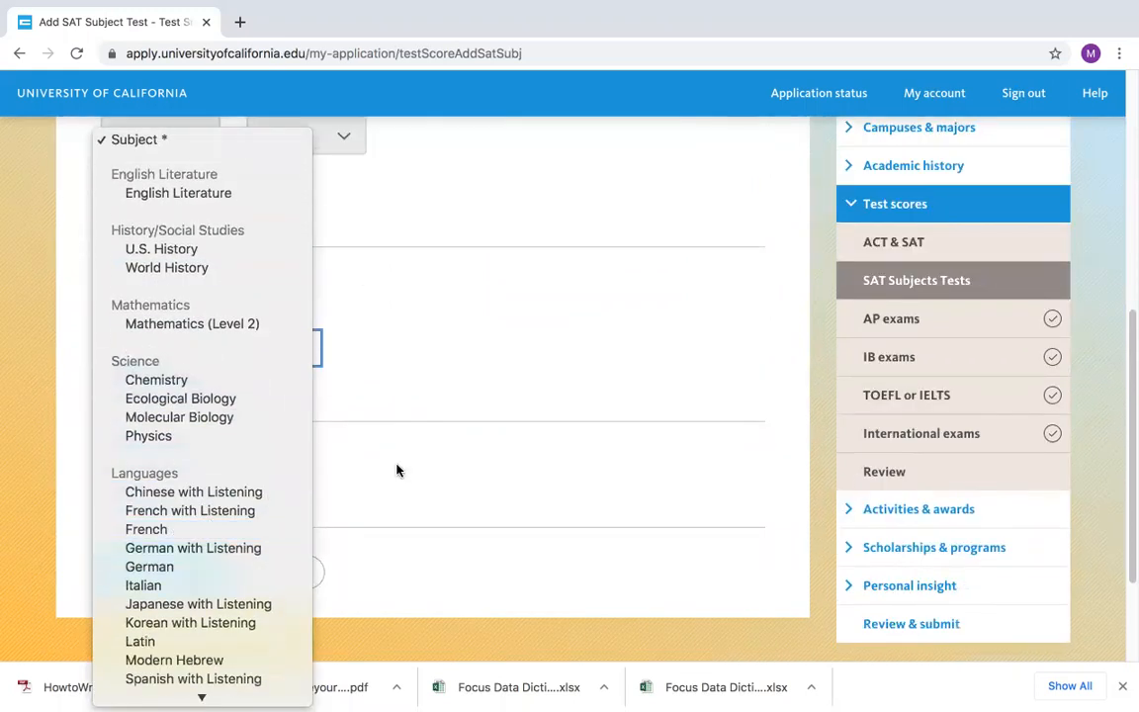
click(397, 470)
scroll(189, 462, down, 1)
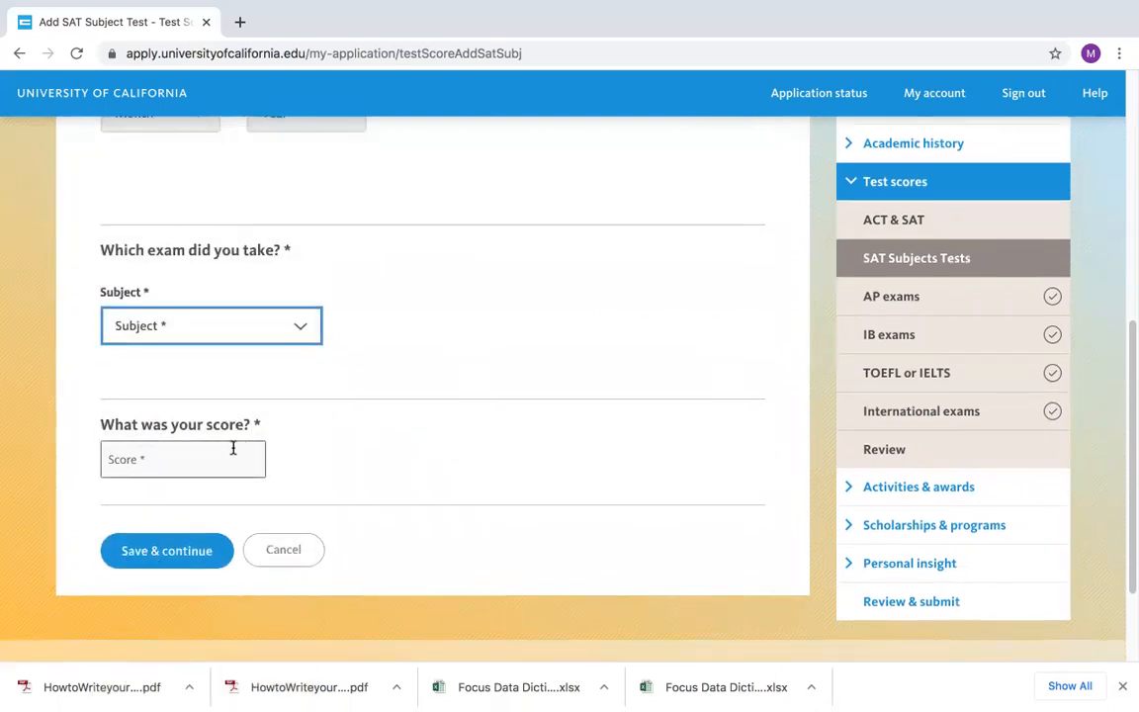
scroll(381, 381, up, 1)
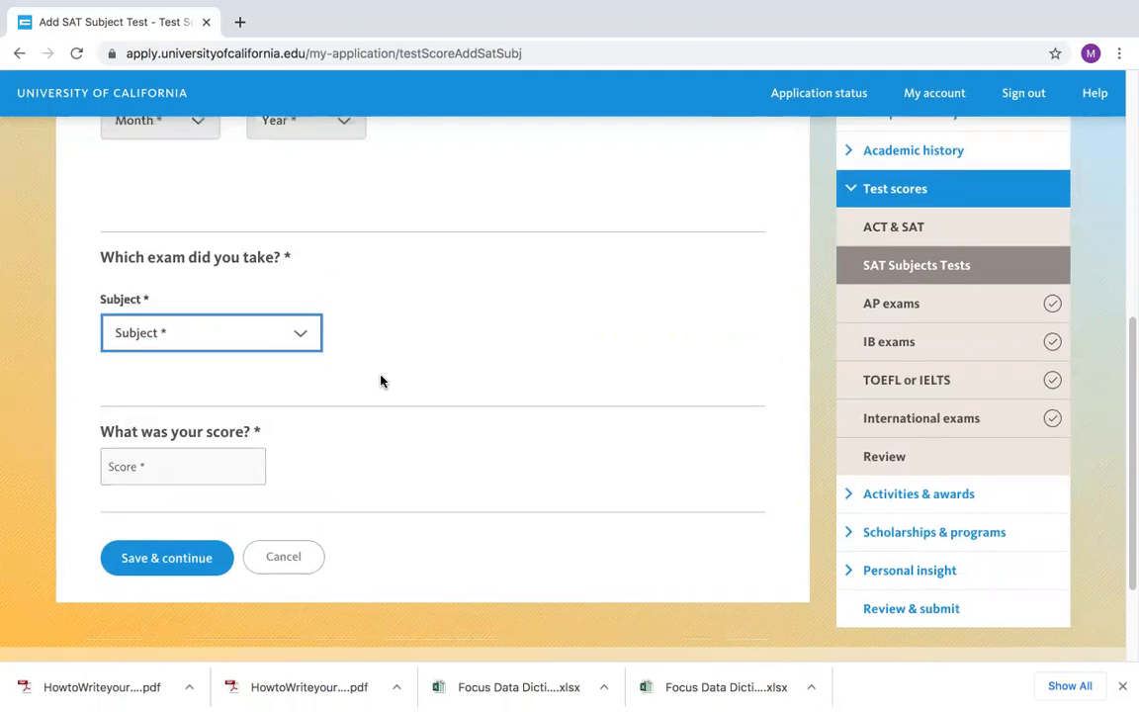
click(286, 565)
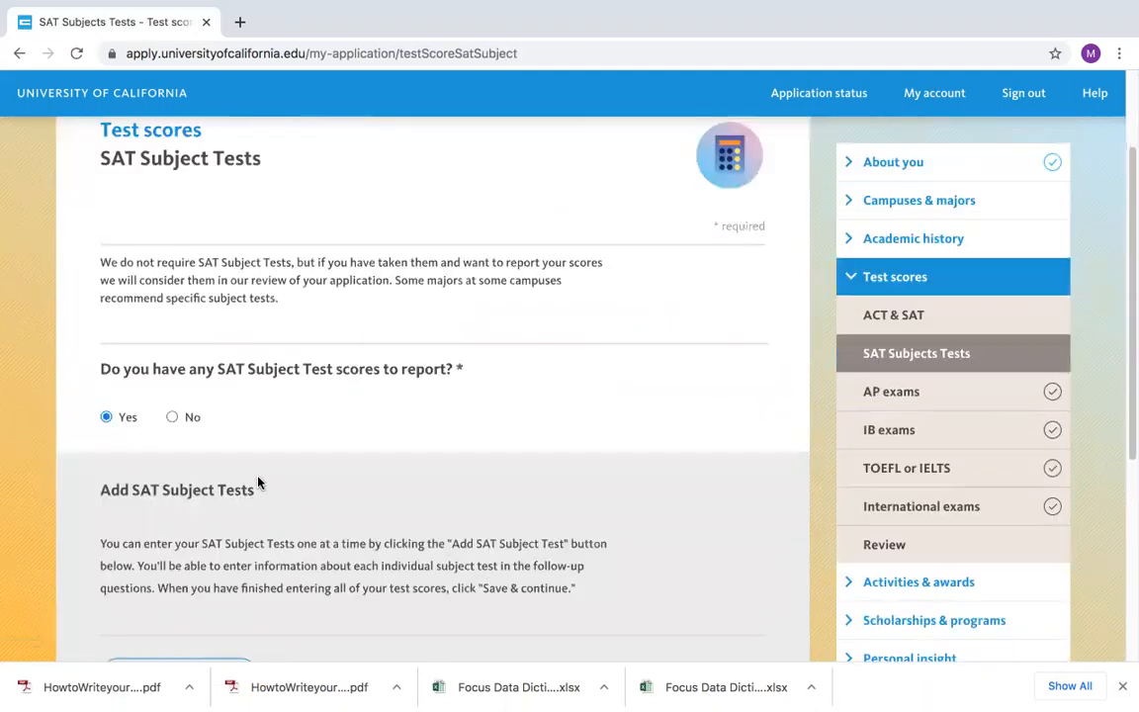
- Answer No to having SAT Subject Test scores to report and save the page
scroll(244, 468, down, 1)
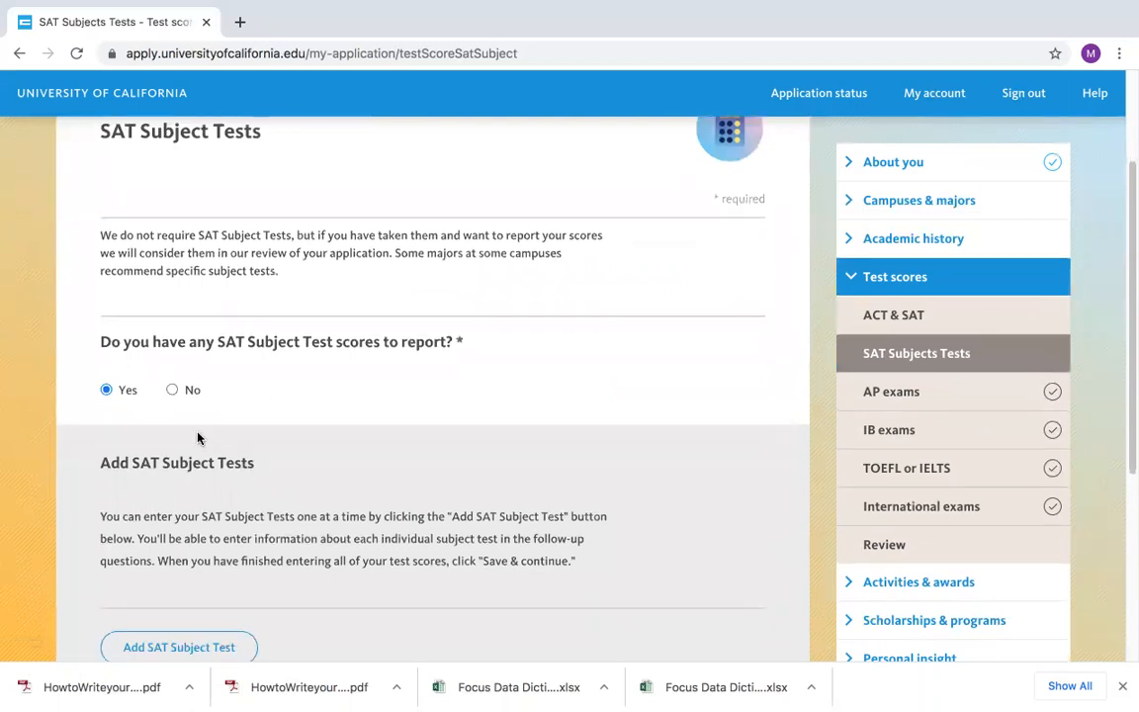
click(172, 391)
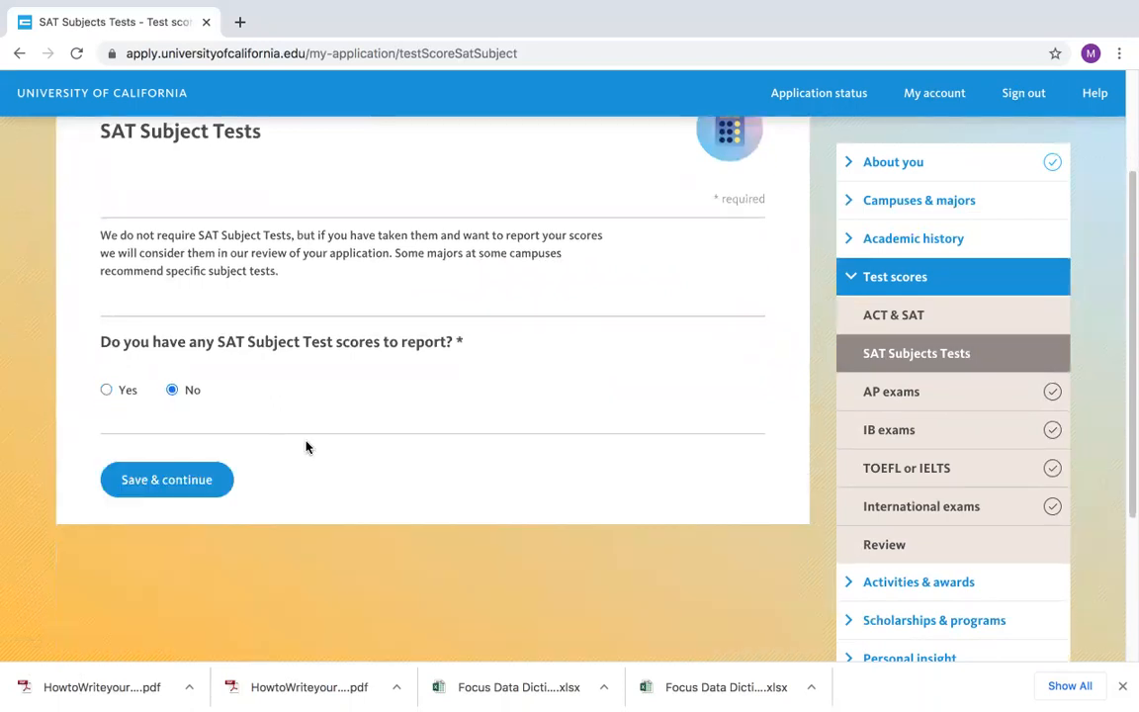
click(209, 486)
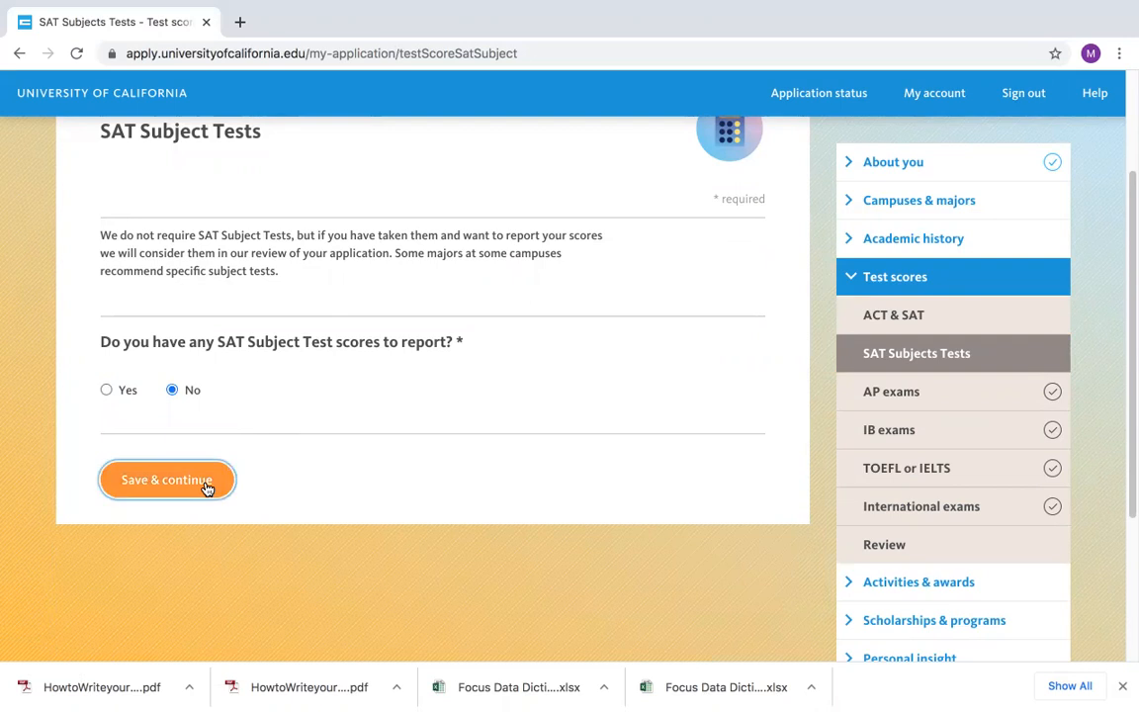
- Open the reported Biology AP exam for editing and mark it as completed
scroll(359, 458, down, 2)
scroll(356, 455, down, 1)
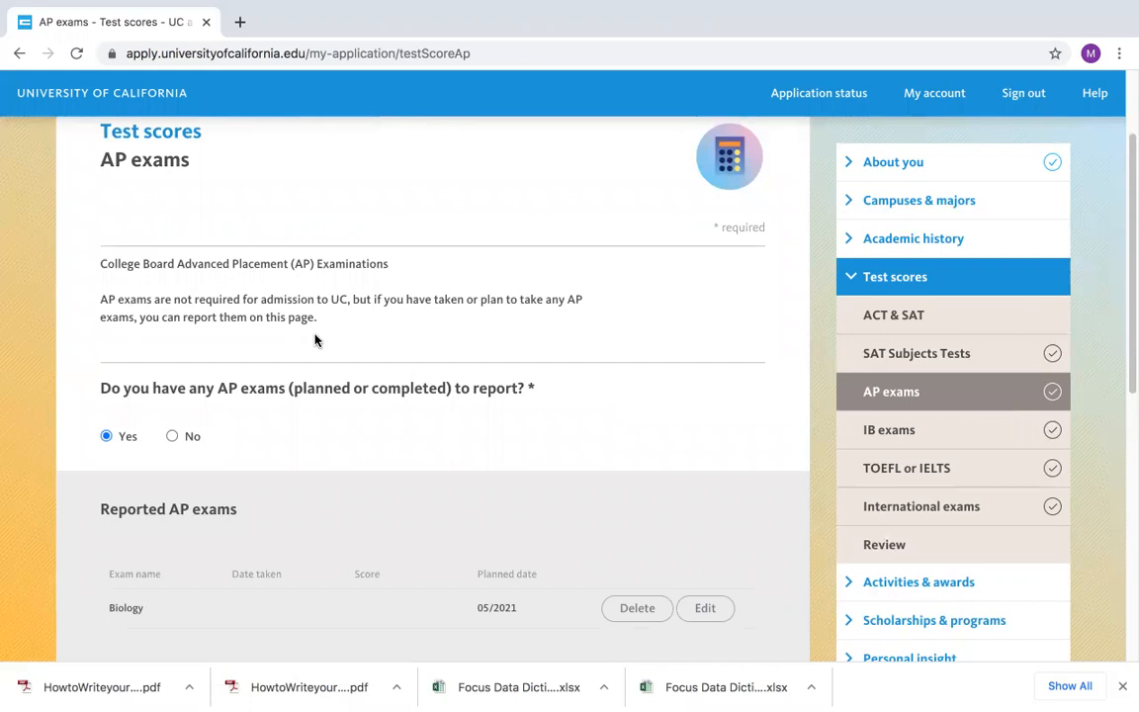
scroll(297, 410, down, 2)
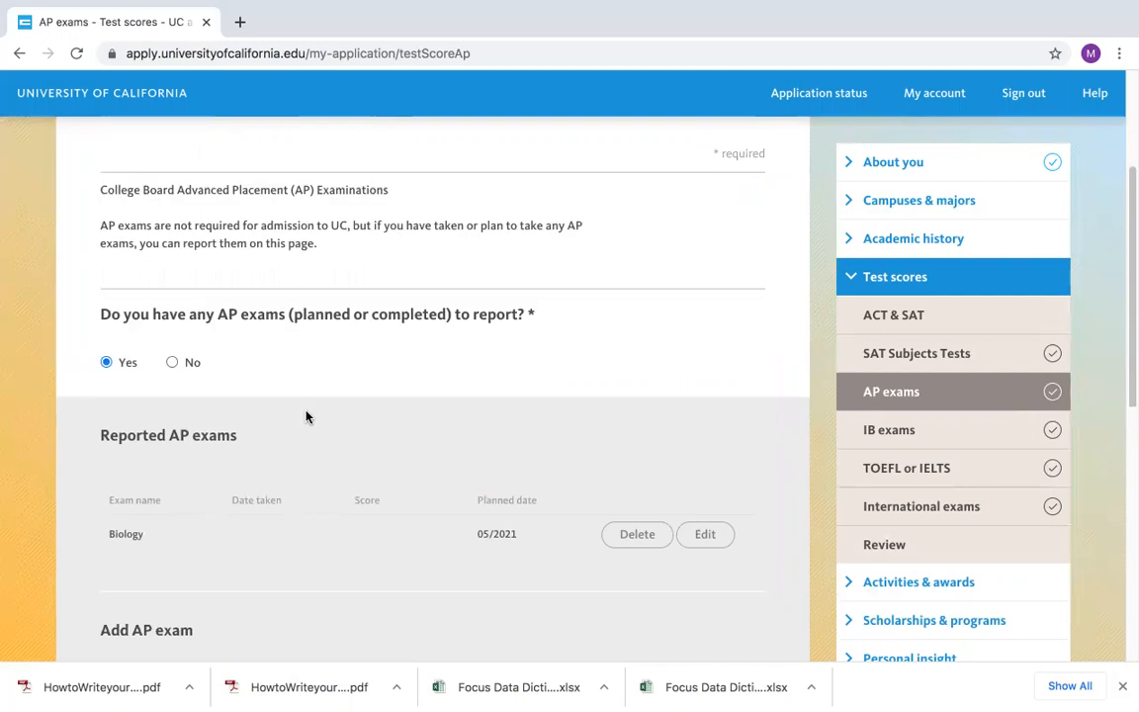
scroll(173, 399, down, 1)
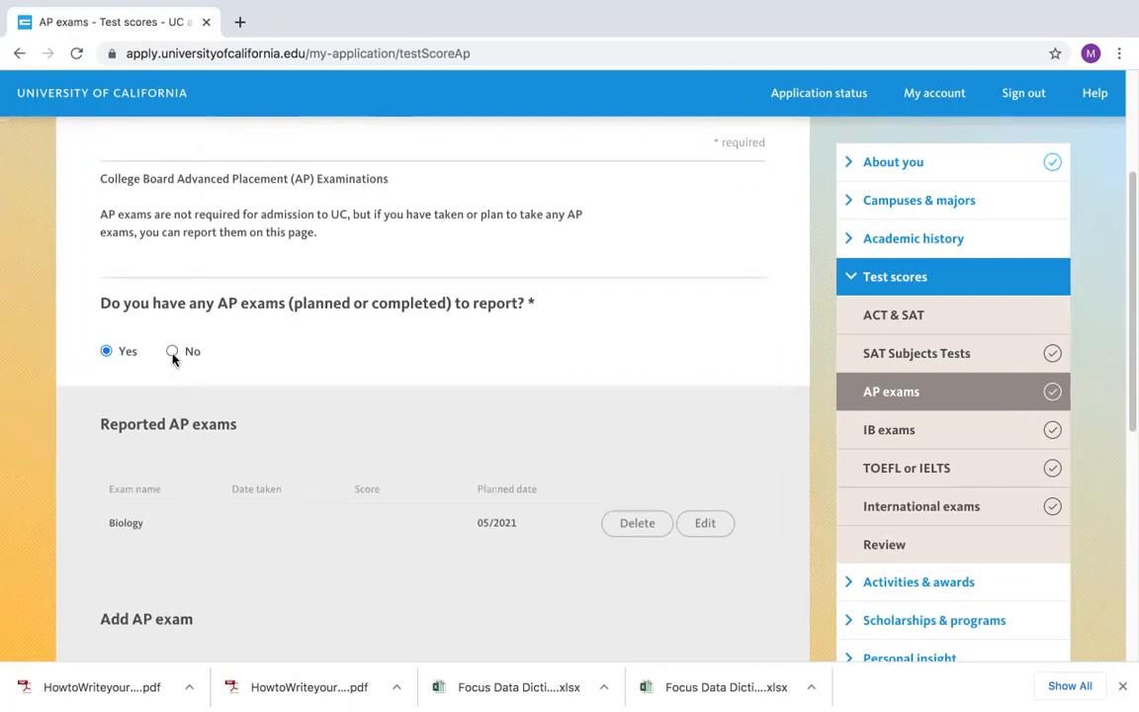
click(693, 524)
scroll(169, 455, down, 3)
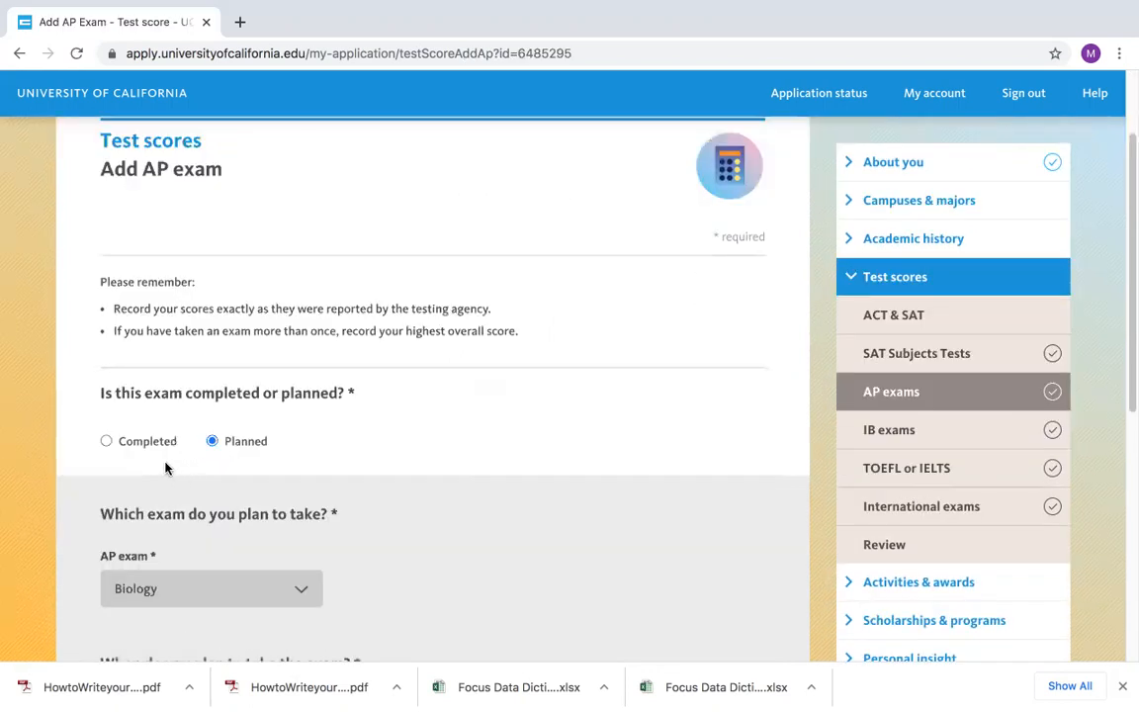
click(105, 441)
scroll(312, 498, down, 3)
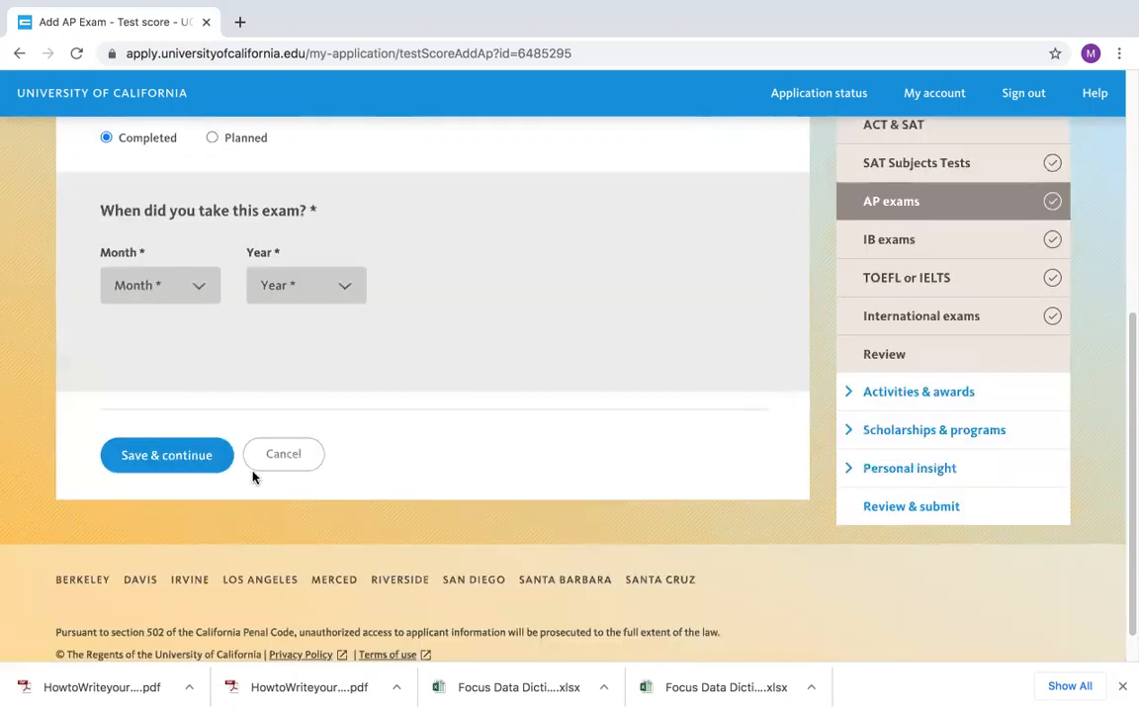
- Set the date the AP exam was taken to May 2020
click(194, 288)
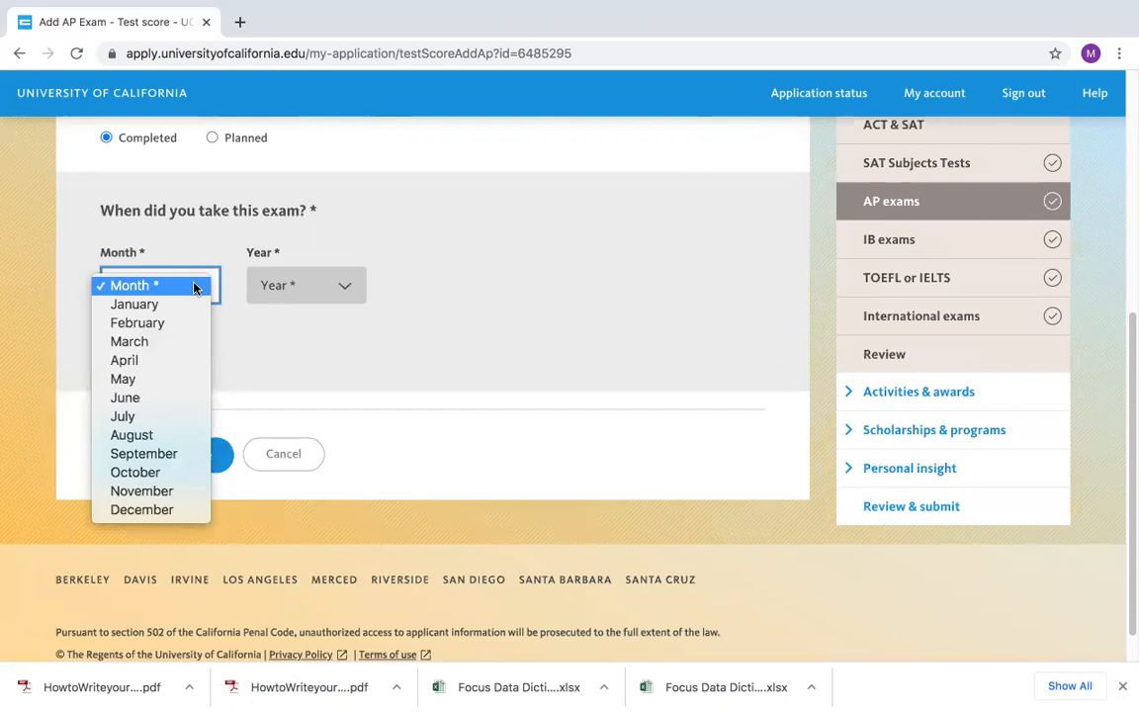
click(181, 380)
click(302, 292)
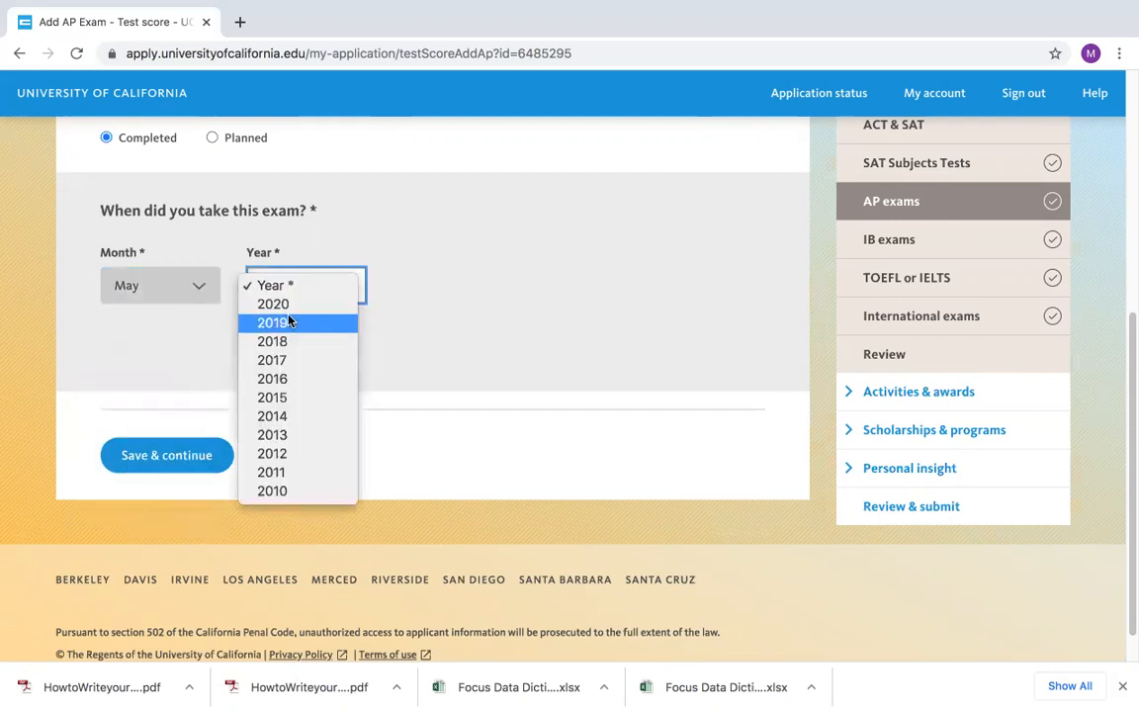
click(287, 309)
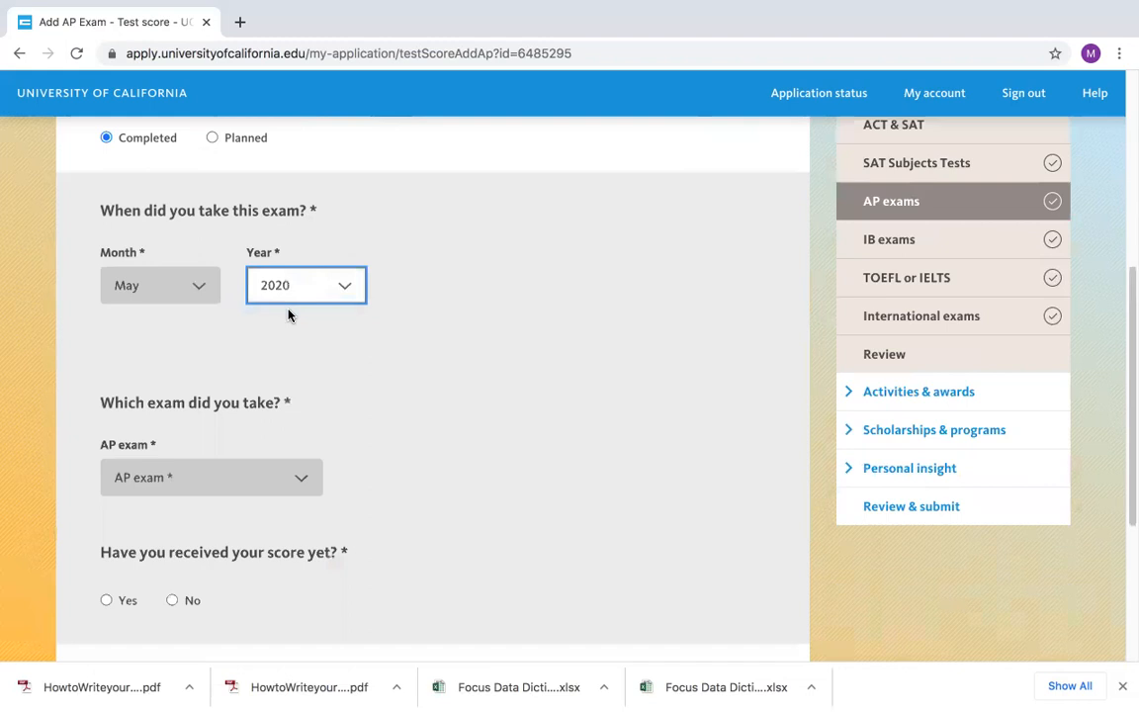
- Look through the list of AP exams and choose U.S. History as the exam taken
scroll(289, 381, down, 1)
click(286, 416)
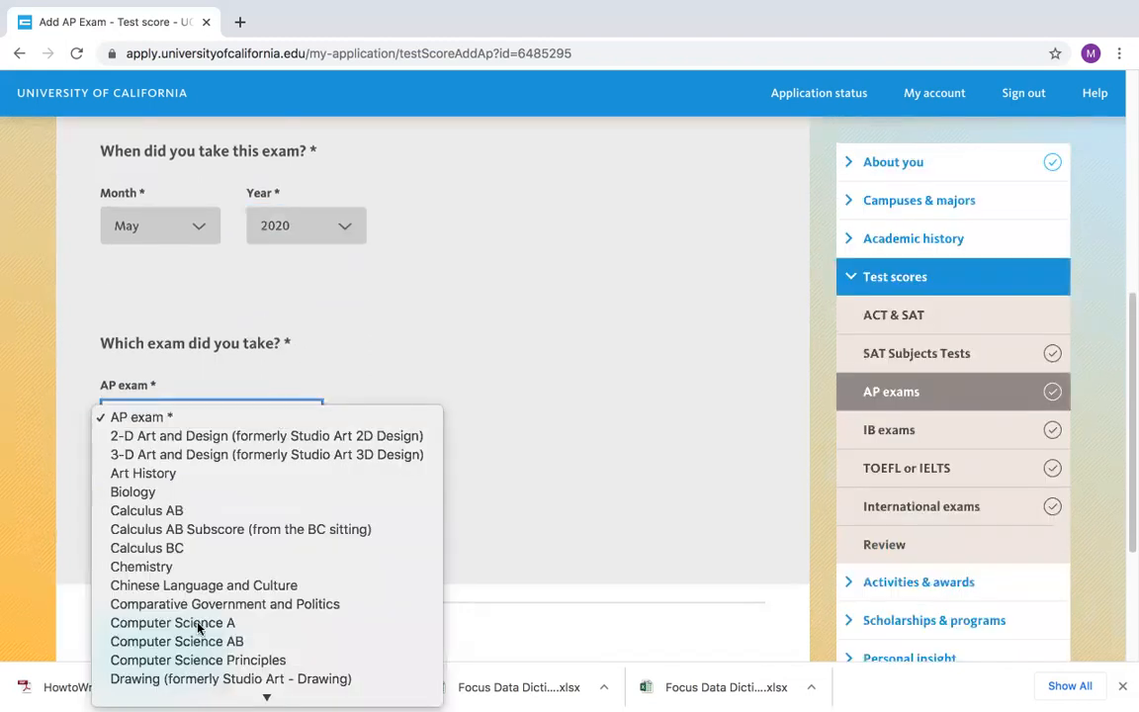
scroll(204, 635, down, 3)
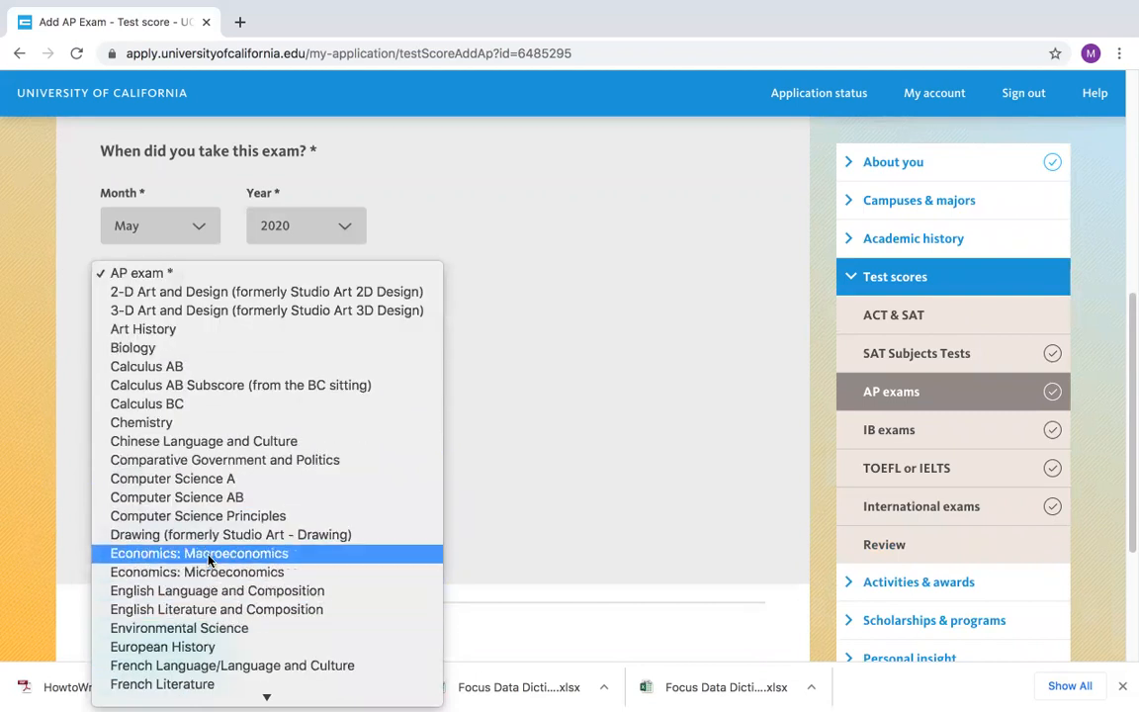
scroll(208, 559, down, 10)
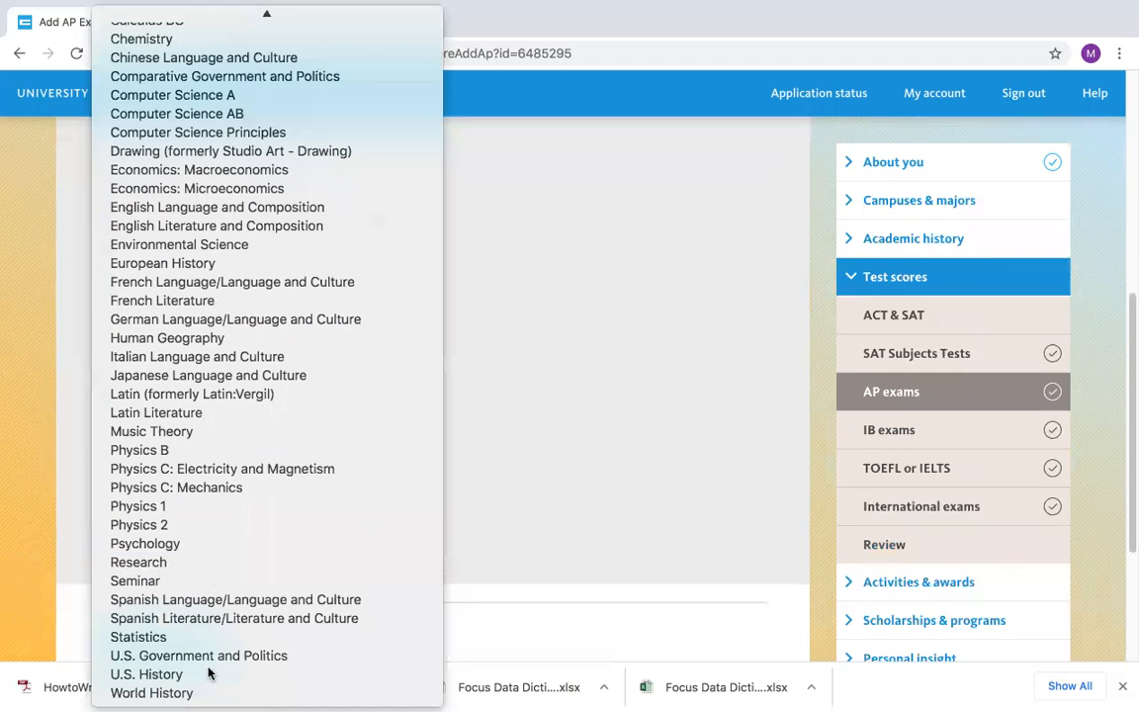
click(208, 676)
click(414, 529)
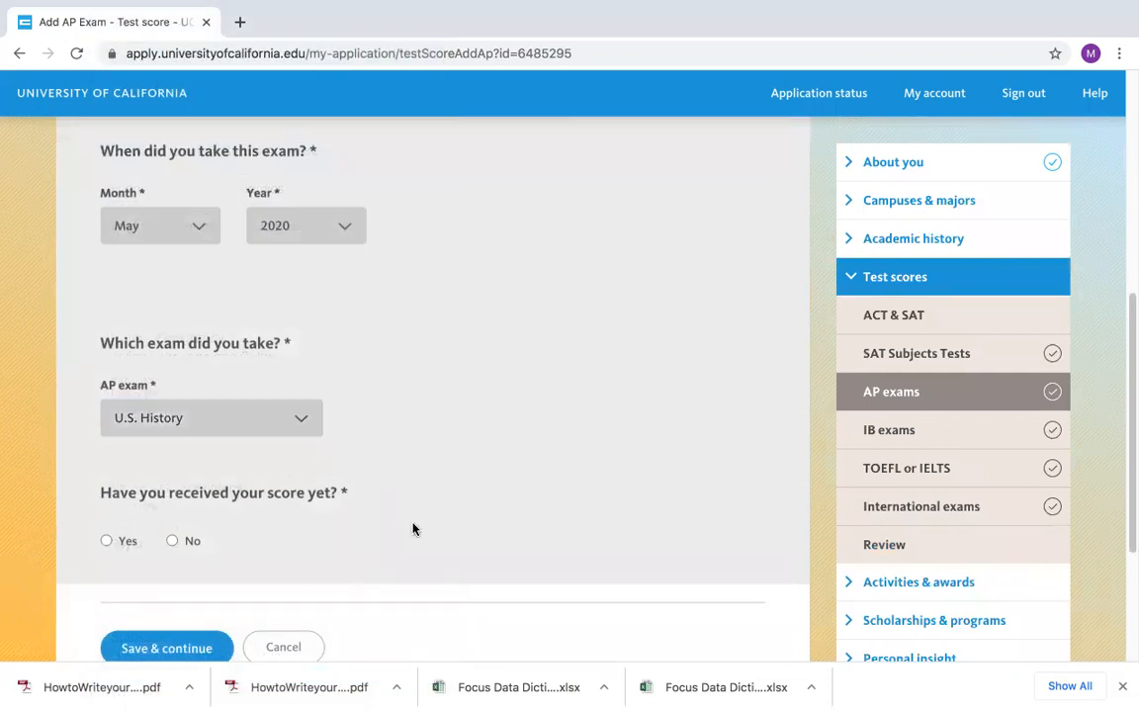
- Answer Yes to having received the U.S. History exam score and enter 1 as the score
scroll(412, 529, down, 2)
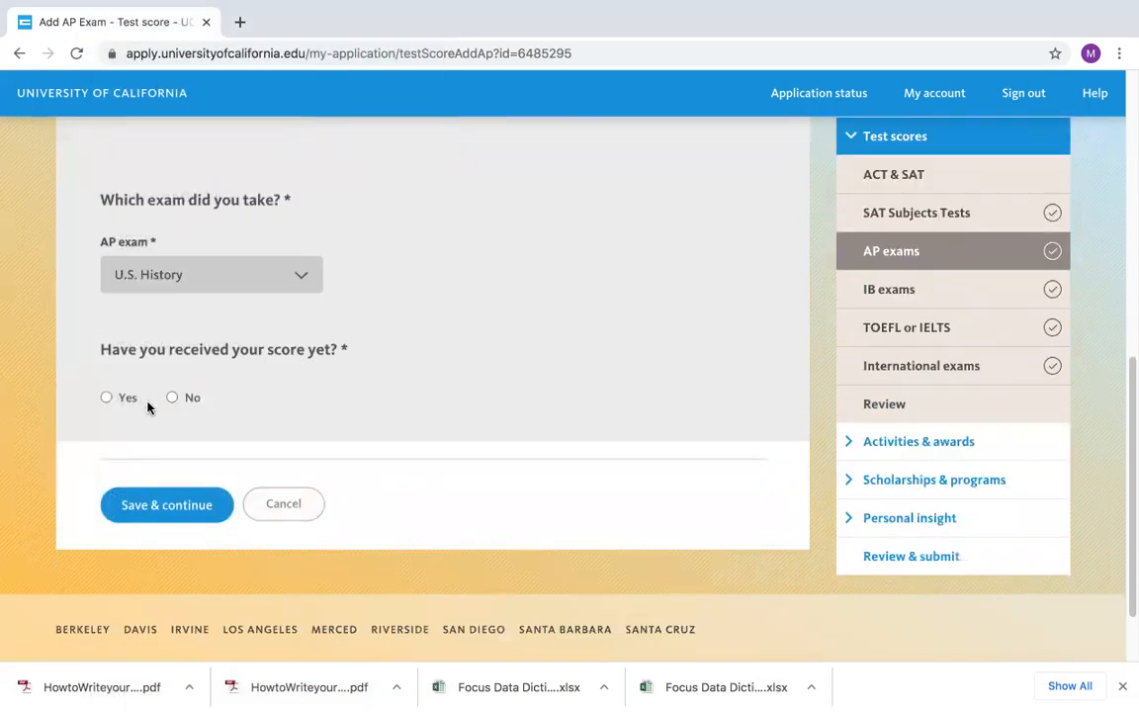
click(106, 398)
scroll(226, 442, down, 1)
click(185, 454)
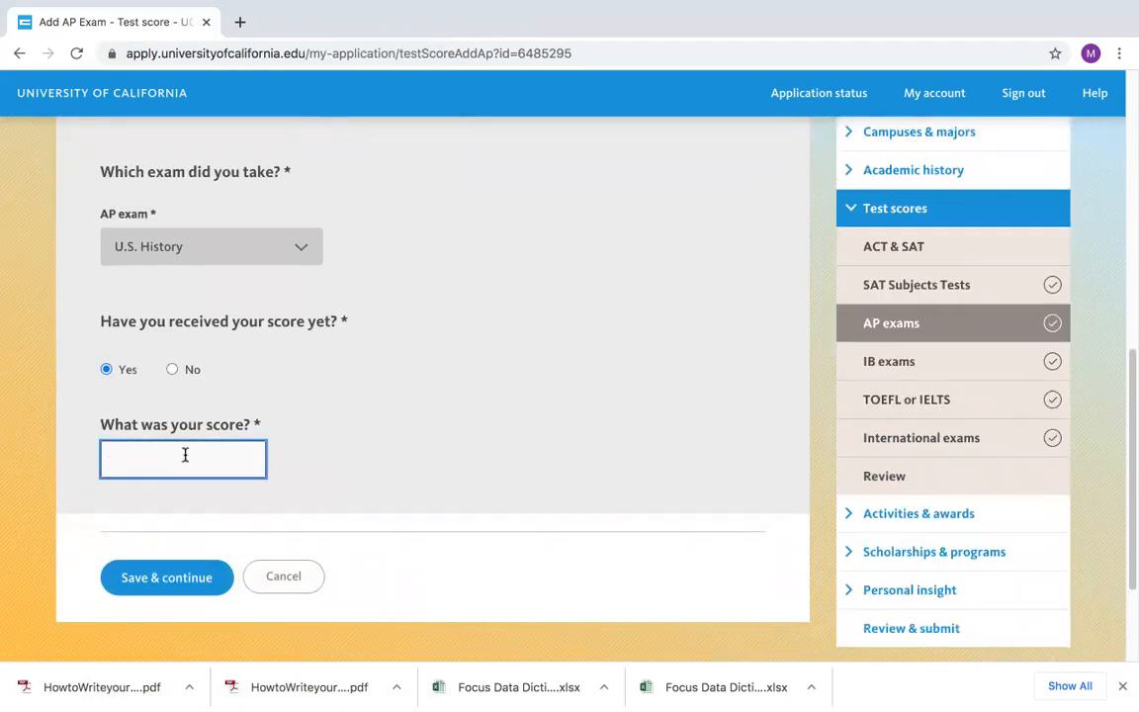
text(1)
click(309, 459)
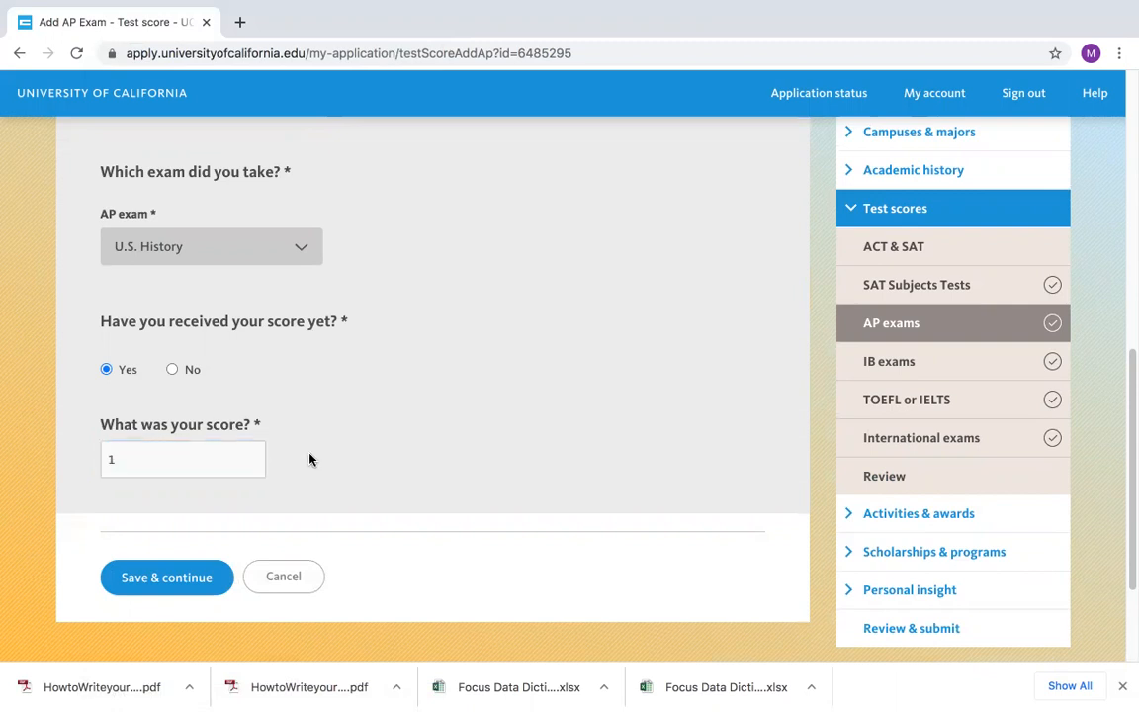
- Change the U.S. History exam score to 3 and save the exam entry
click(200, 460)
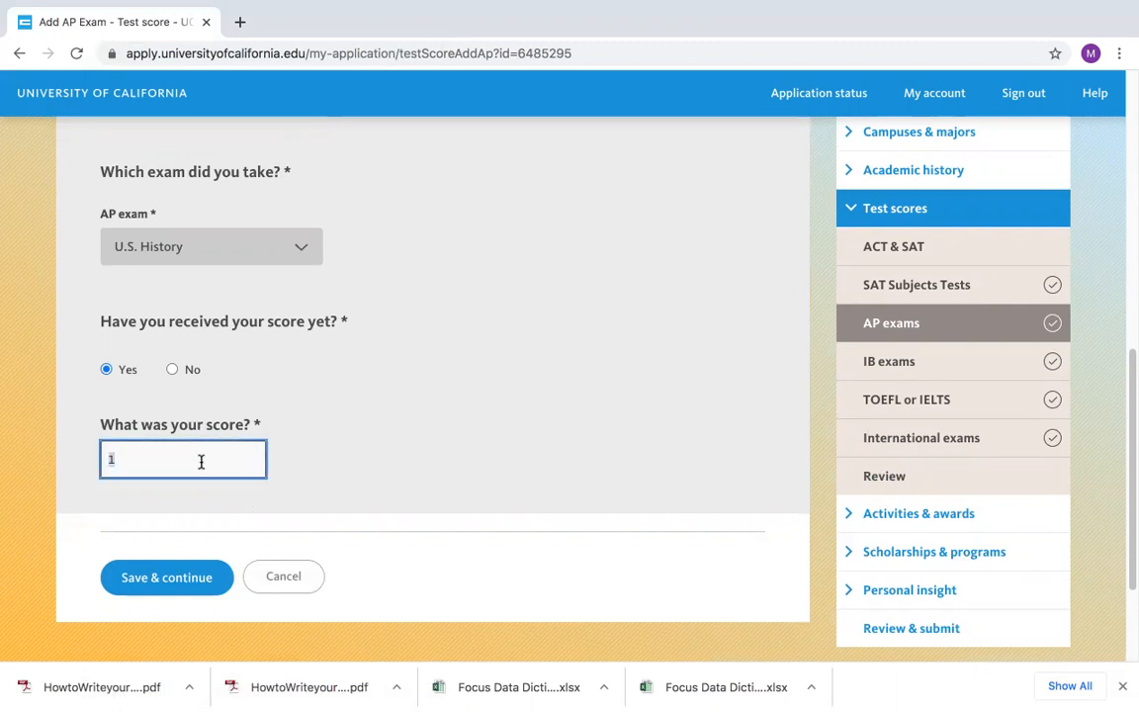
key(BackSpace)
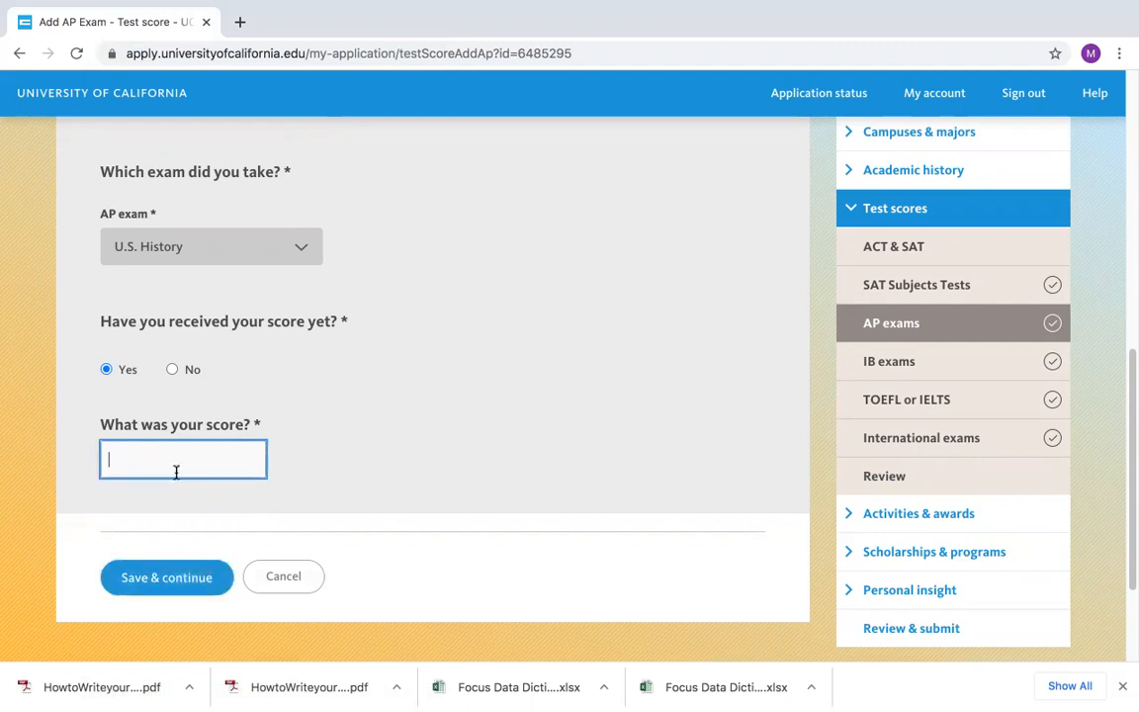
text(3)
click(156, 580)
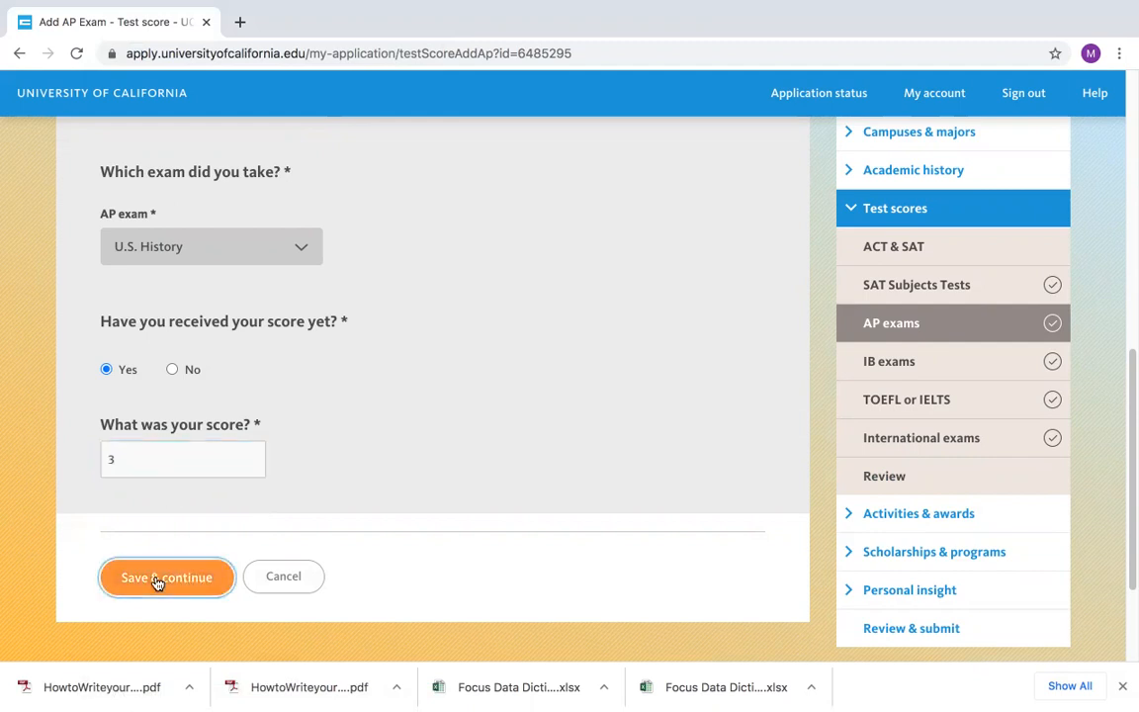
- Add another AP exam below the reported U.S. History entry and mark it as planned
scroll(243, 547, down, 6)
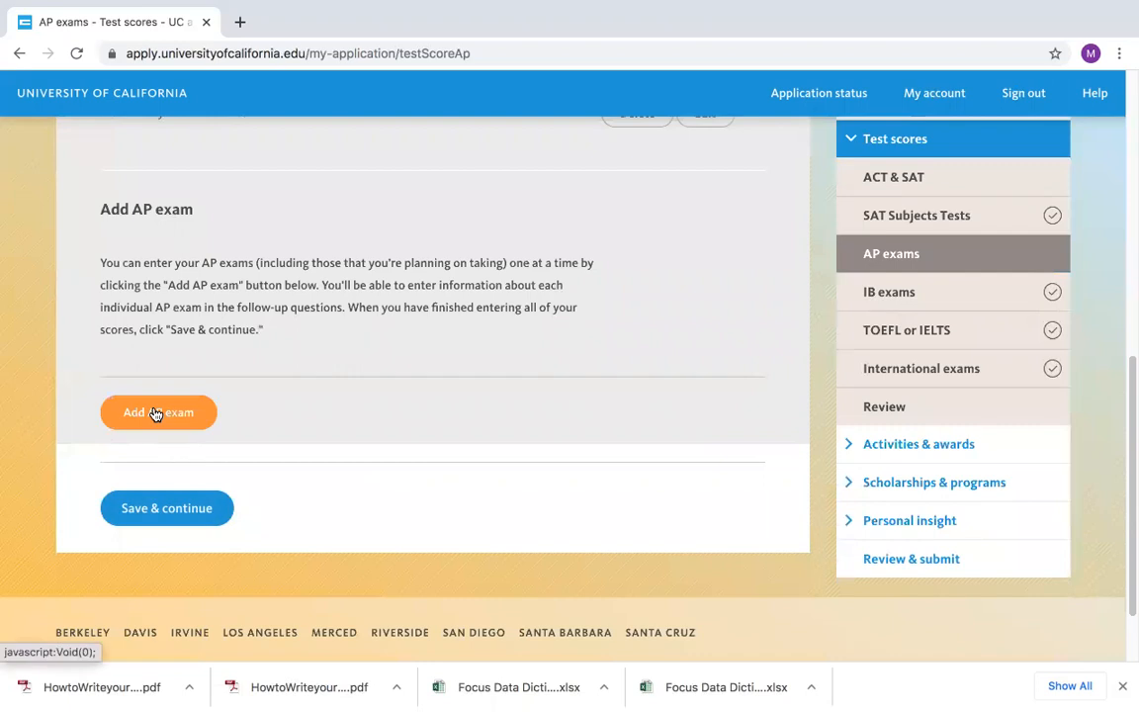
scroll(234, 437, up, 1)
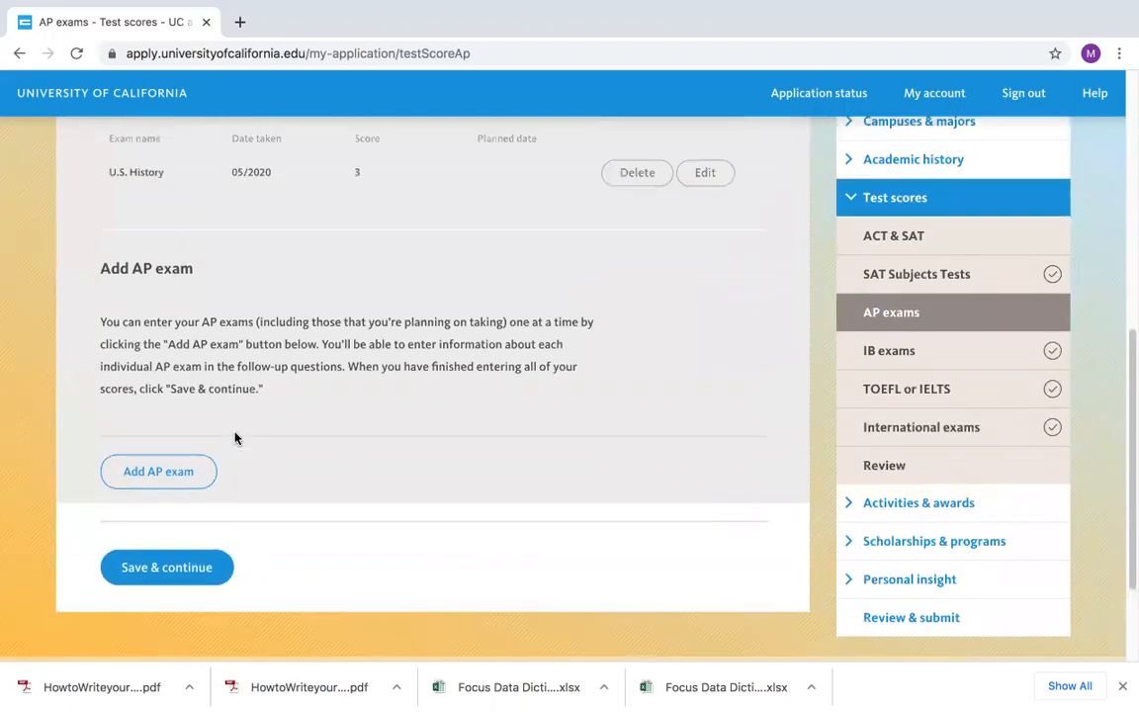
scroll(235, 437, up, 1)
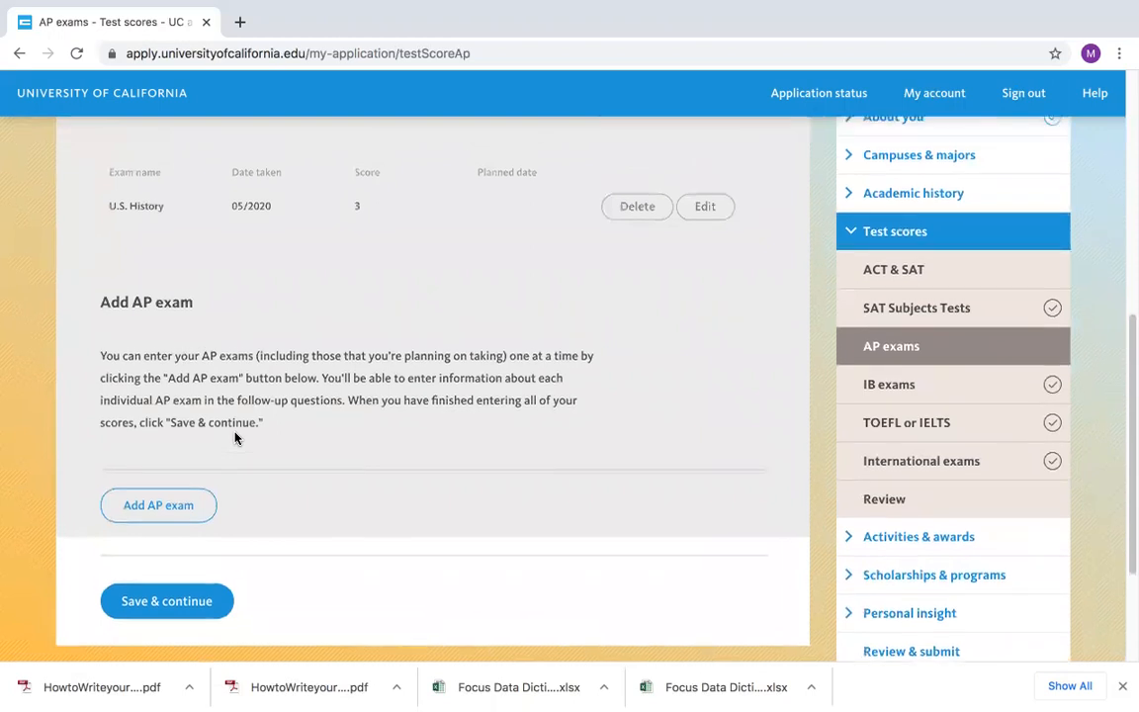
key(XF86AudioRaiseVolume)
scroll(272, 341, up, 3)
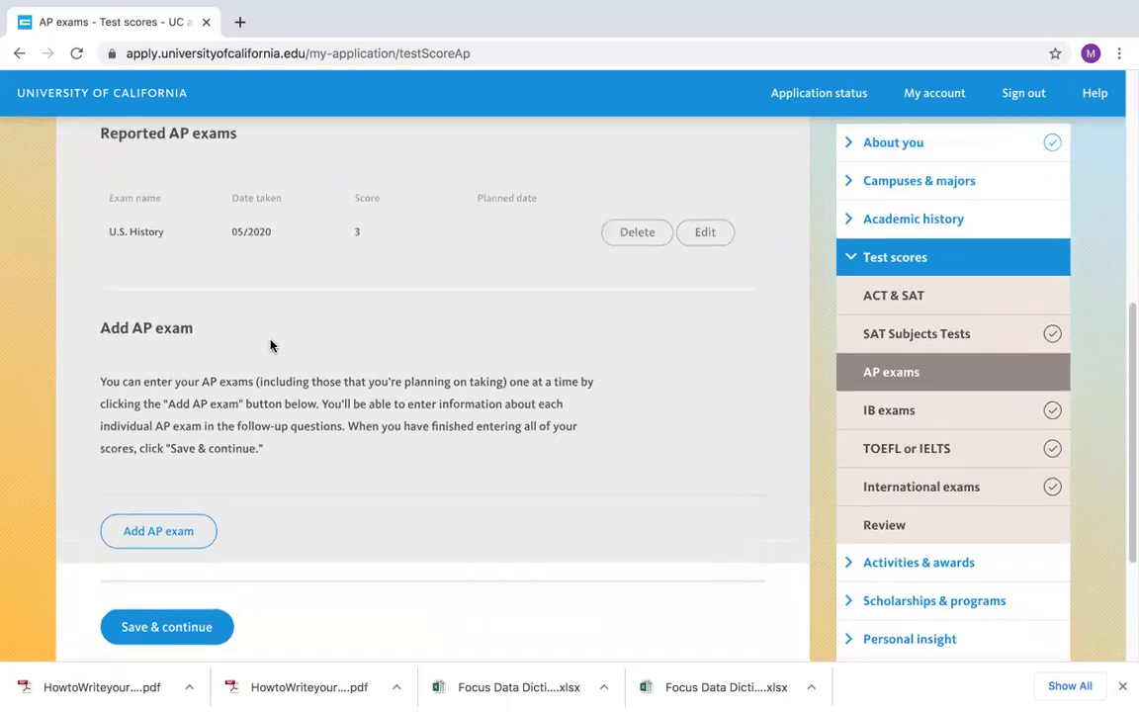
scroll(281, 360, up, 2)
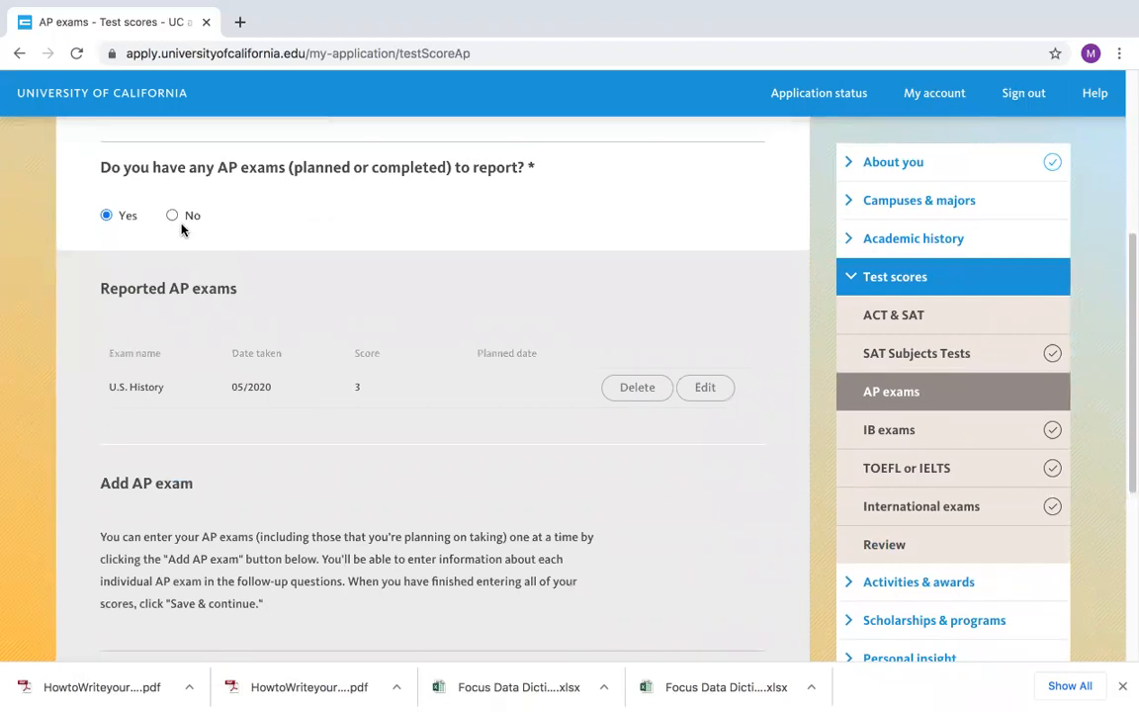
scroll(380, 413, down, 7)
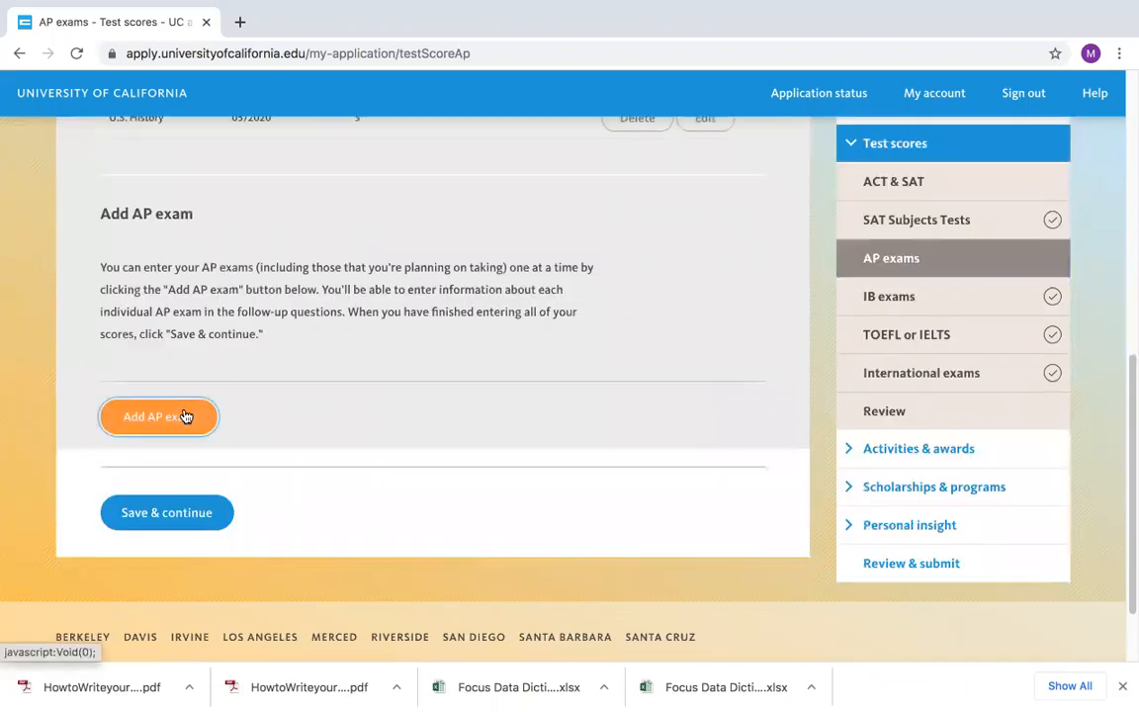
click(186, 414)
scroll(276, 421, down, 3)
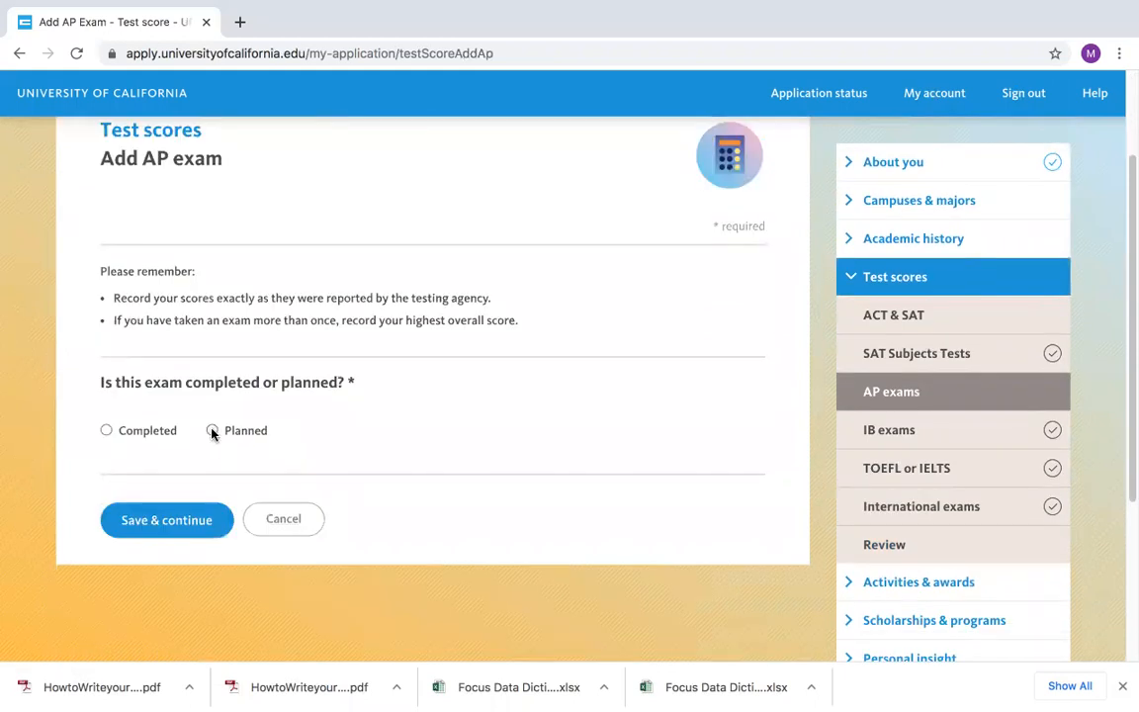
click(211, 430)
- Choose English Literature and Composition as the planned AP exam
scroll(346, 477, down, 2)
click(267, 460)
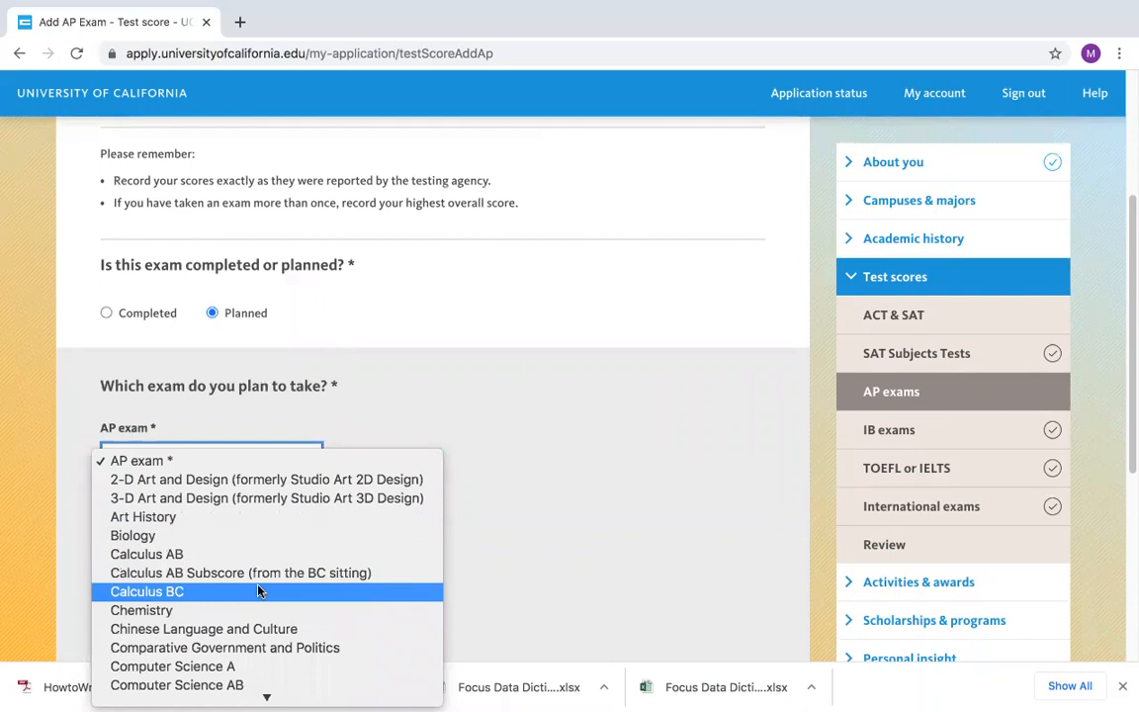
scroll(262, 579, down, 4)
scroll(260, 578, down, 3)
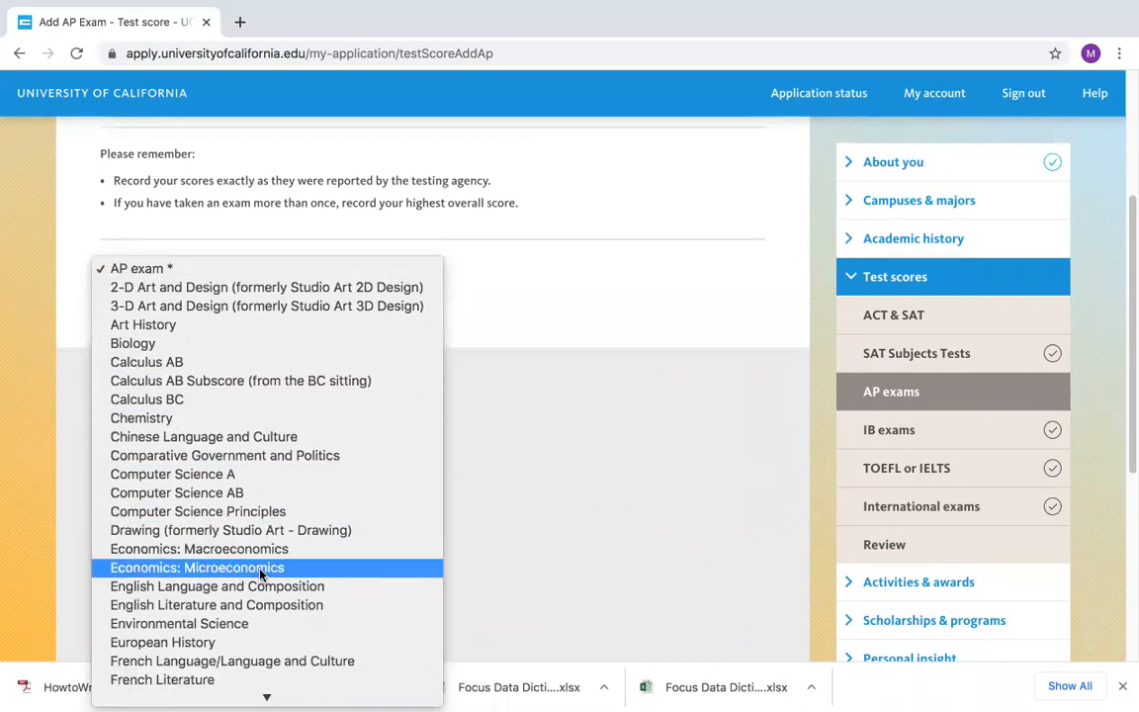
click(247, 612)
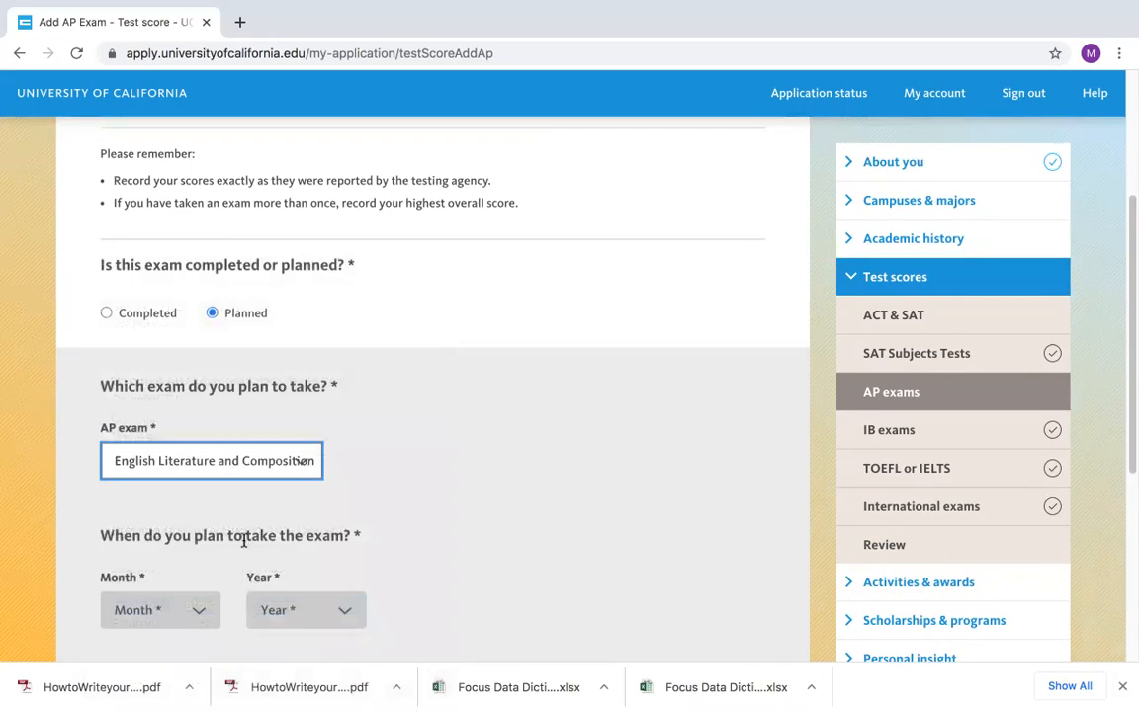
- Set the planned date of the AP exam to May 2021
scroll(236, 529, down, 3)
click(188, 471)
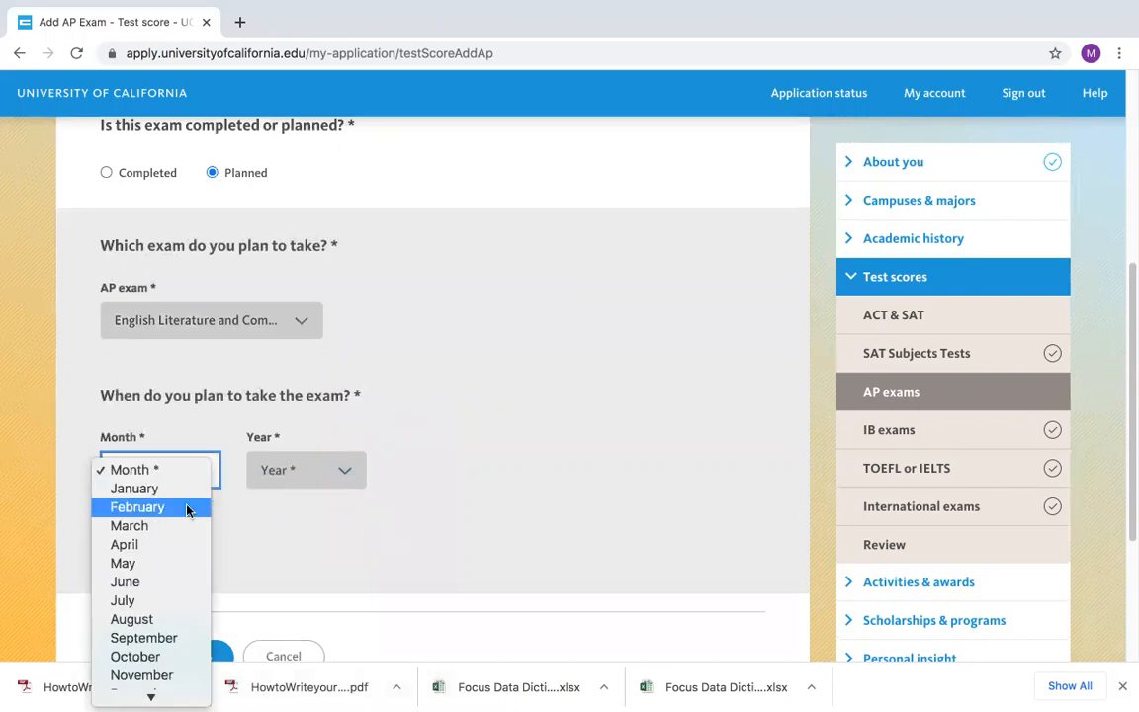
click(175, 563)
click(306, 473)
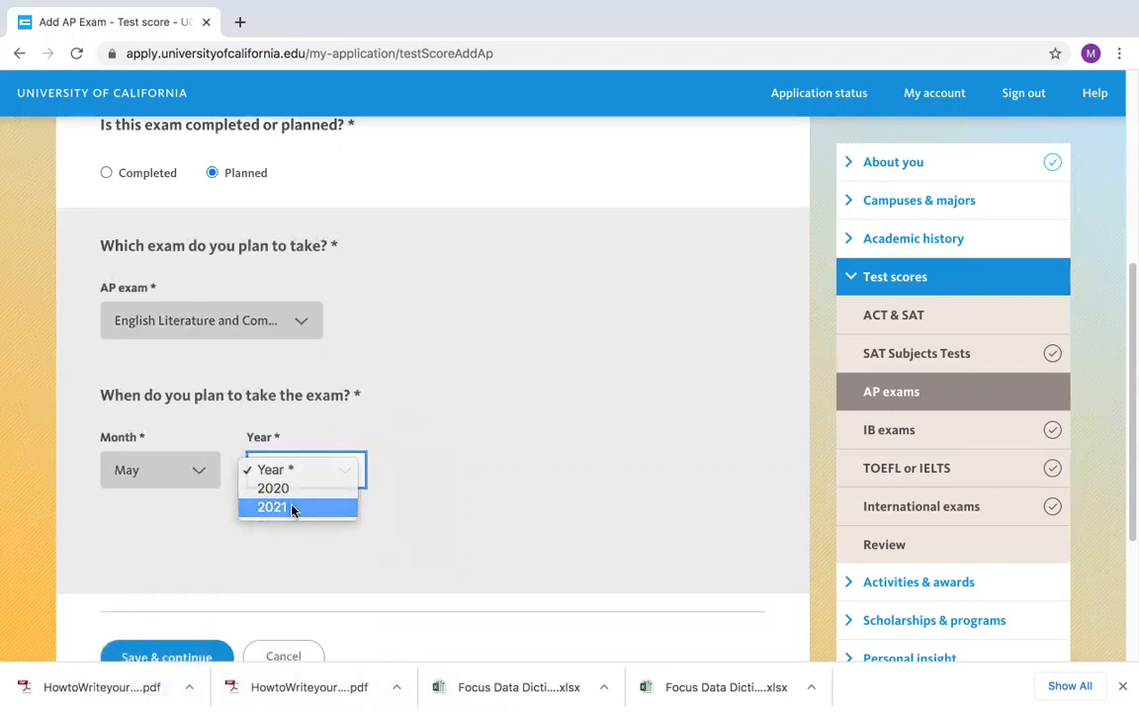
click(295, 508)
click(468, 558)
scroll(468, 557, down, 1)
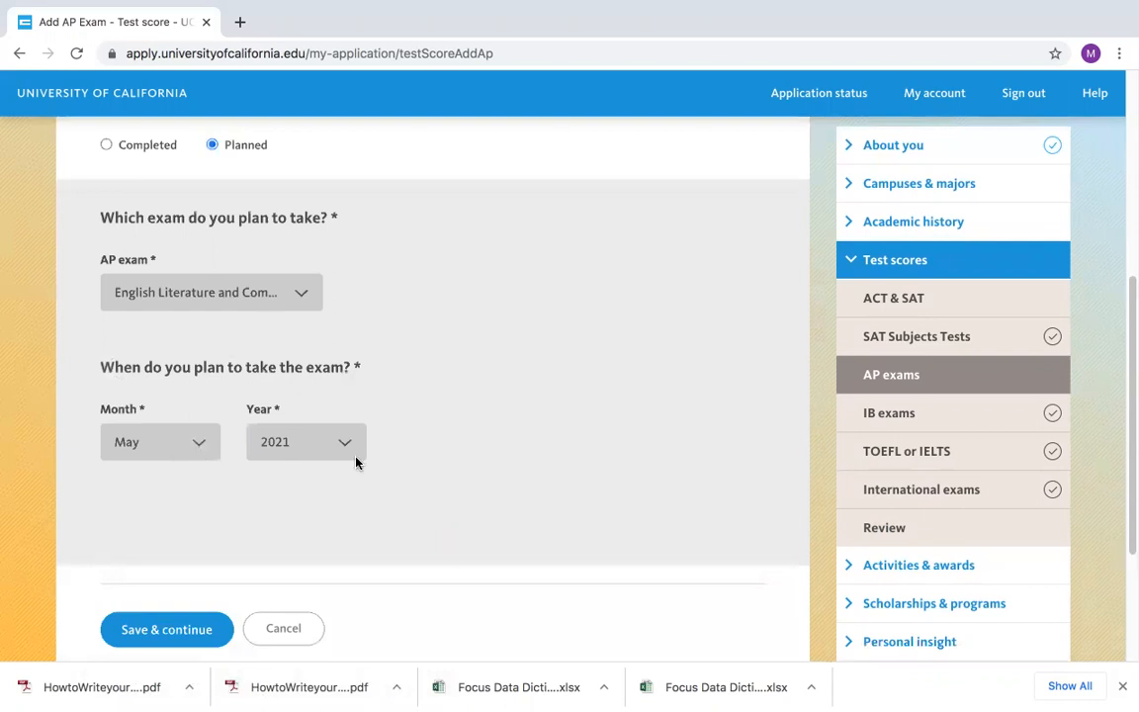
- Change the planned AP exam to English Language and Composition and save the entry
click(315, 294)
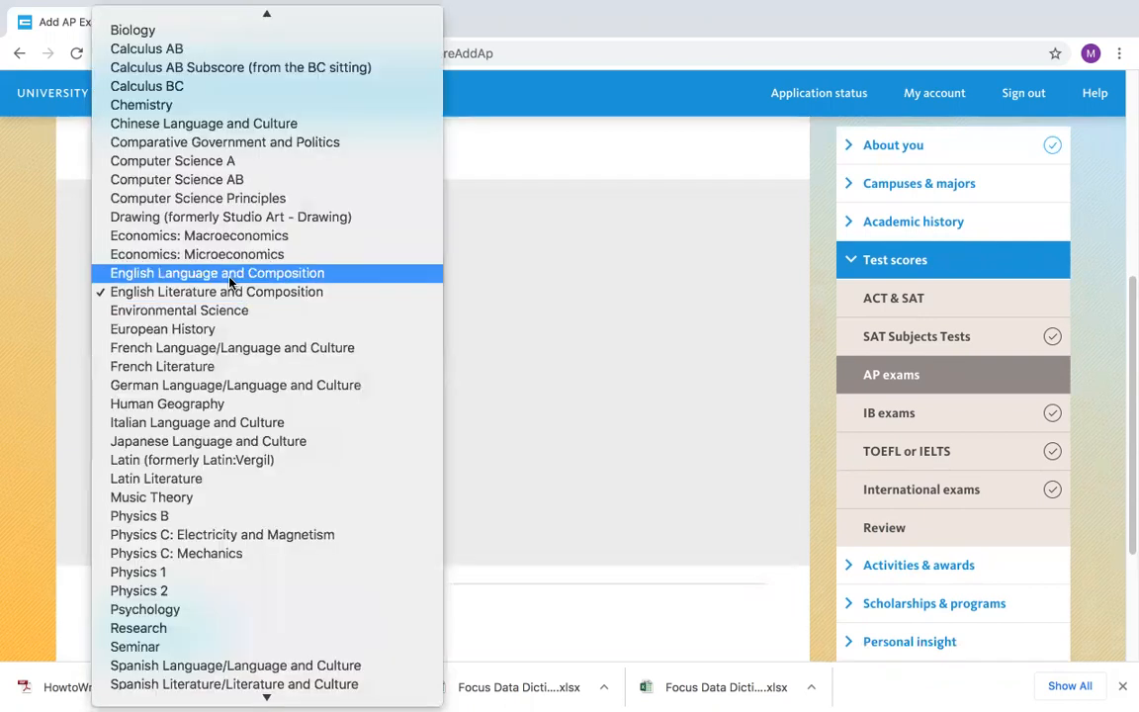
click(230, 274)
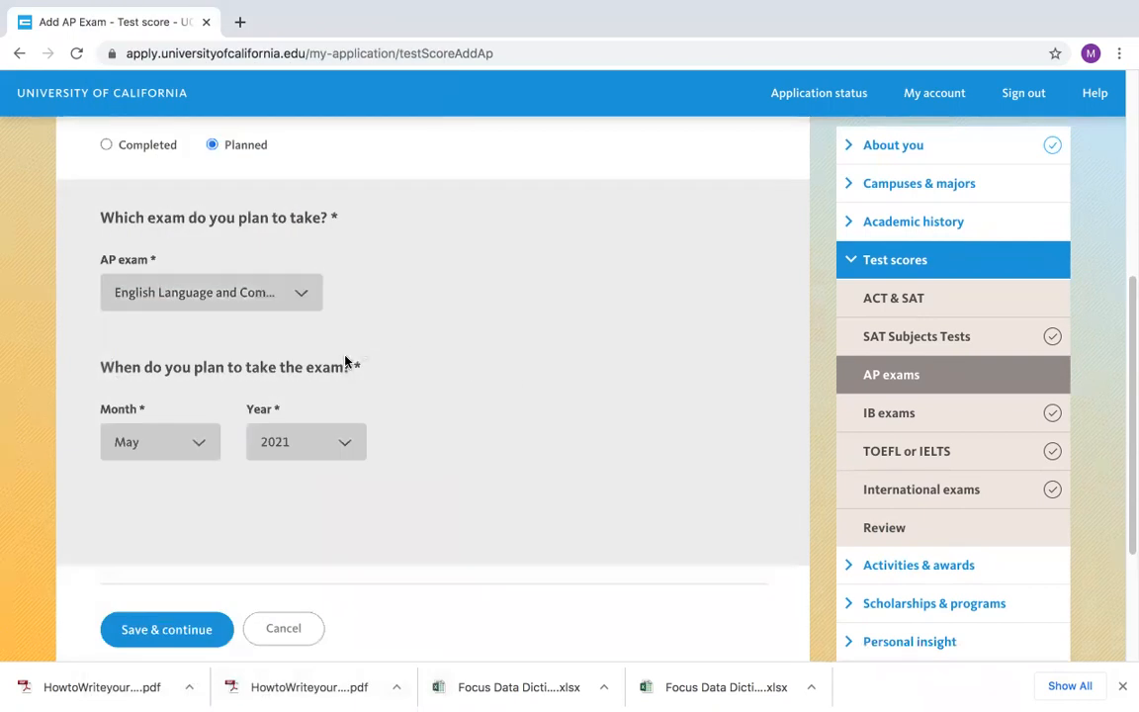
click(178, 639)
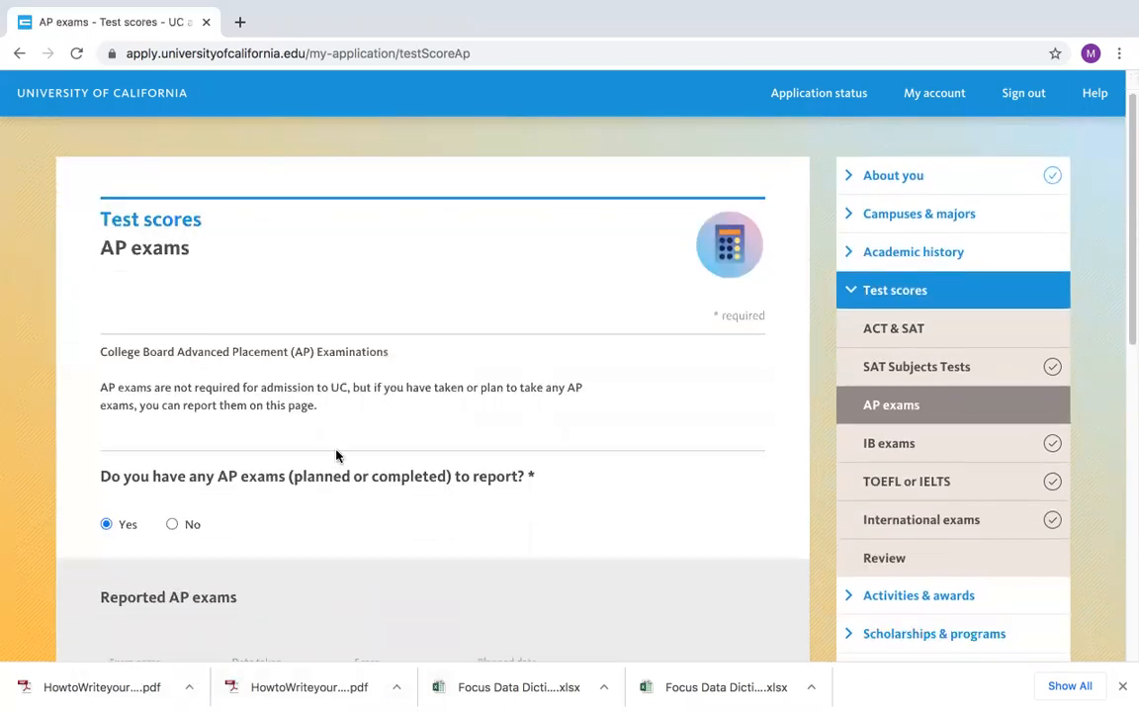
- Check the list of reported AP exams and save the AP exams page to continue to IB exams
scroll(435, 459, down, 2)
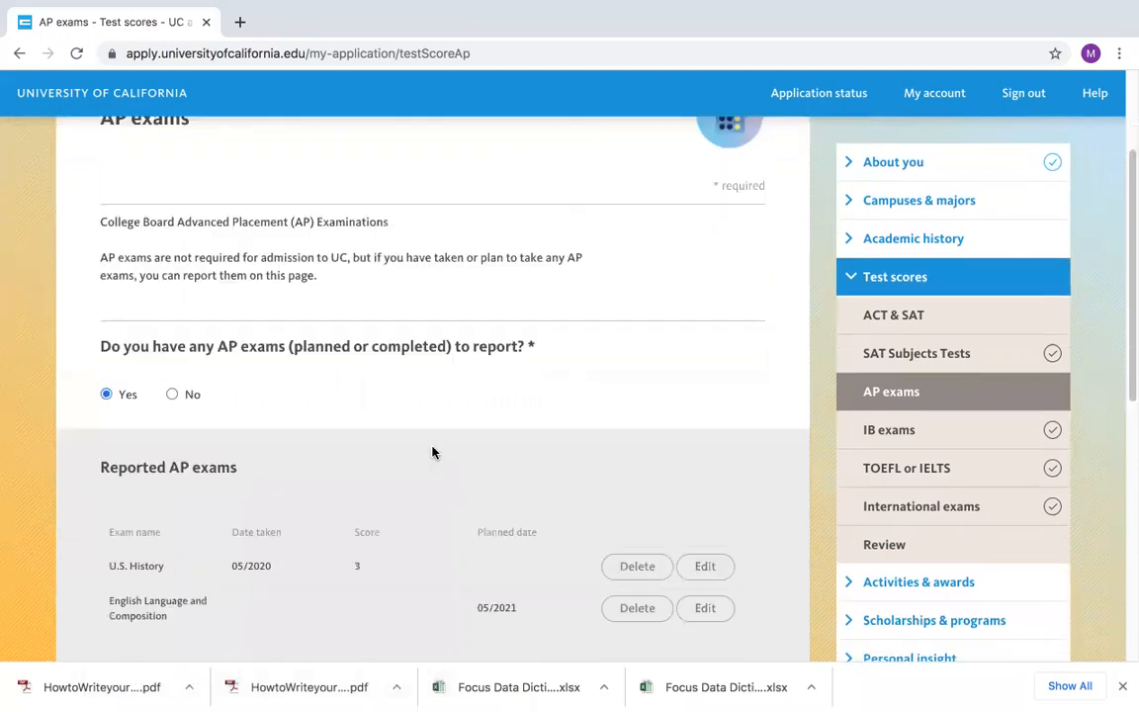
scroll(432, 452, down, 4)
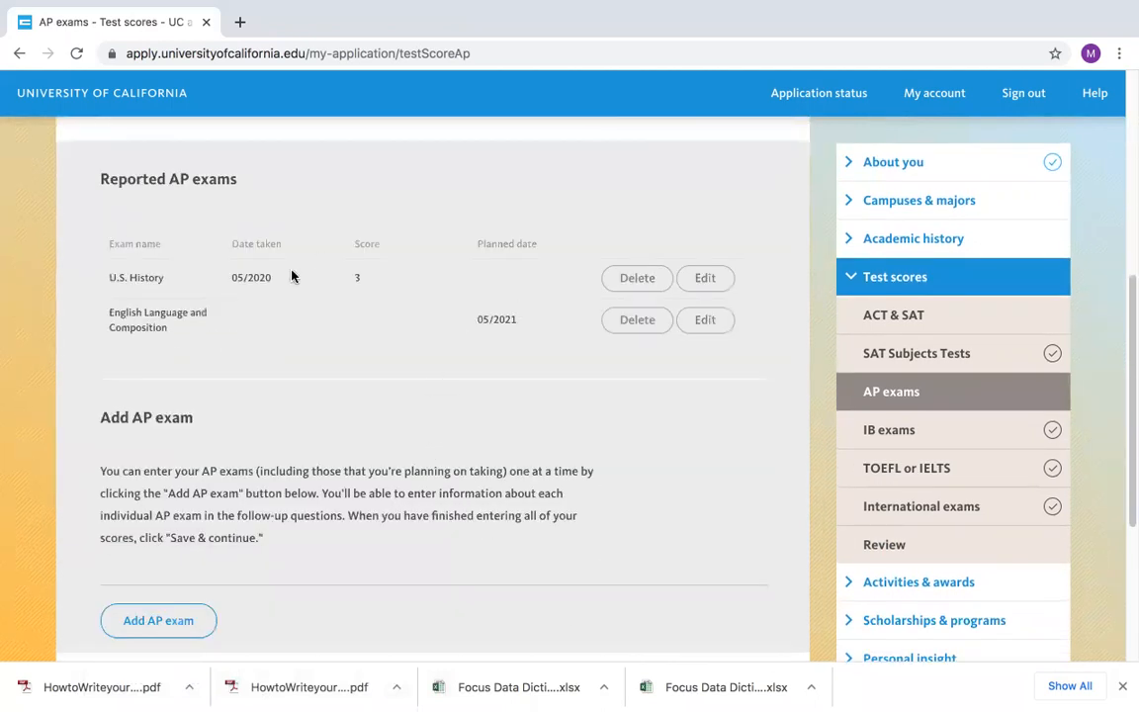
scroll(471, 500, down, 3)
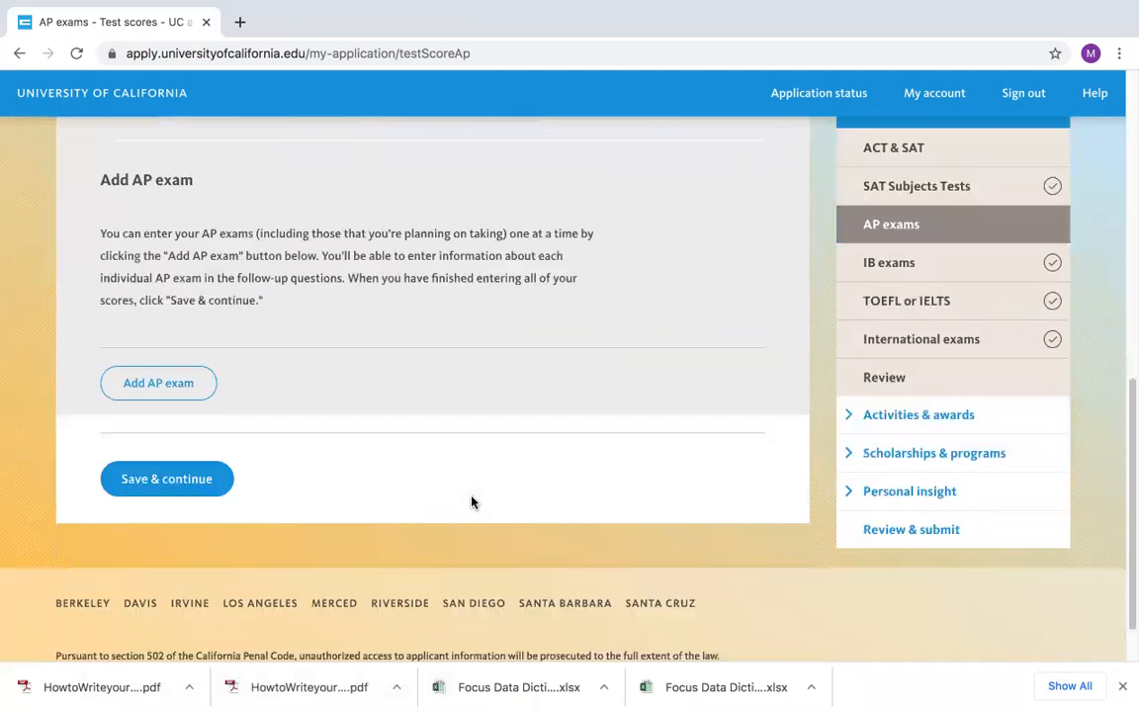
click(201, 493)
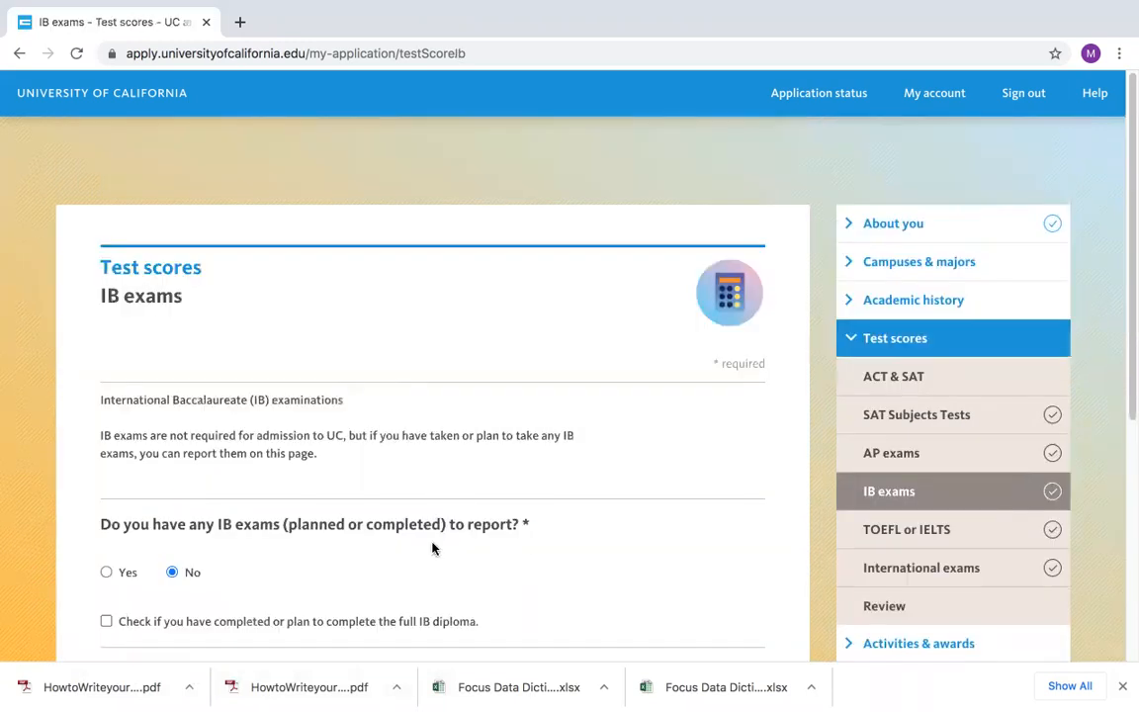
- Save the IB exams page and the TOEFL or IELTS page, keeping No as the answer on both
scroll(432, 549, down, 1)
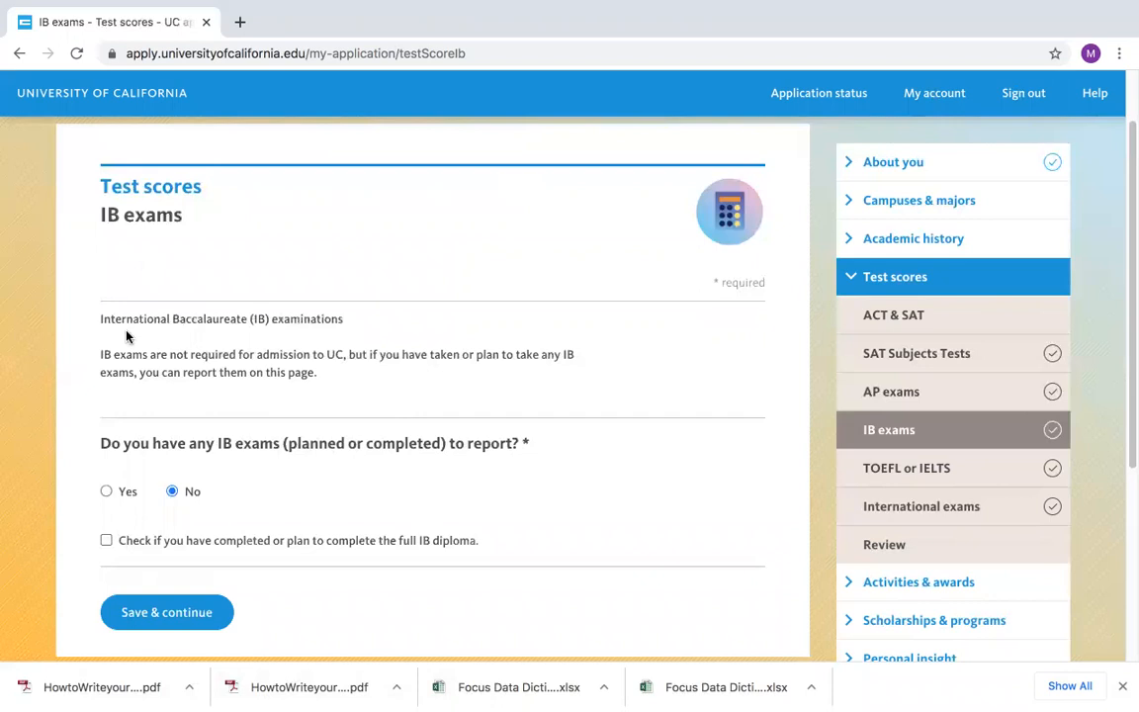
click(153, 614)
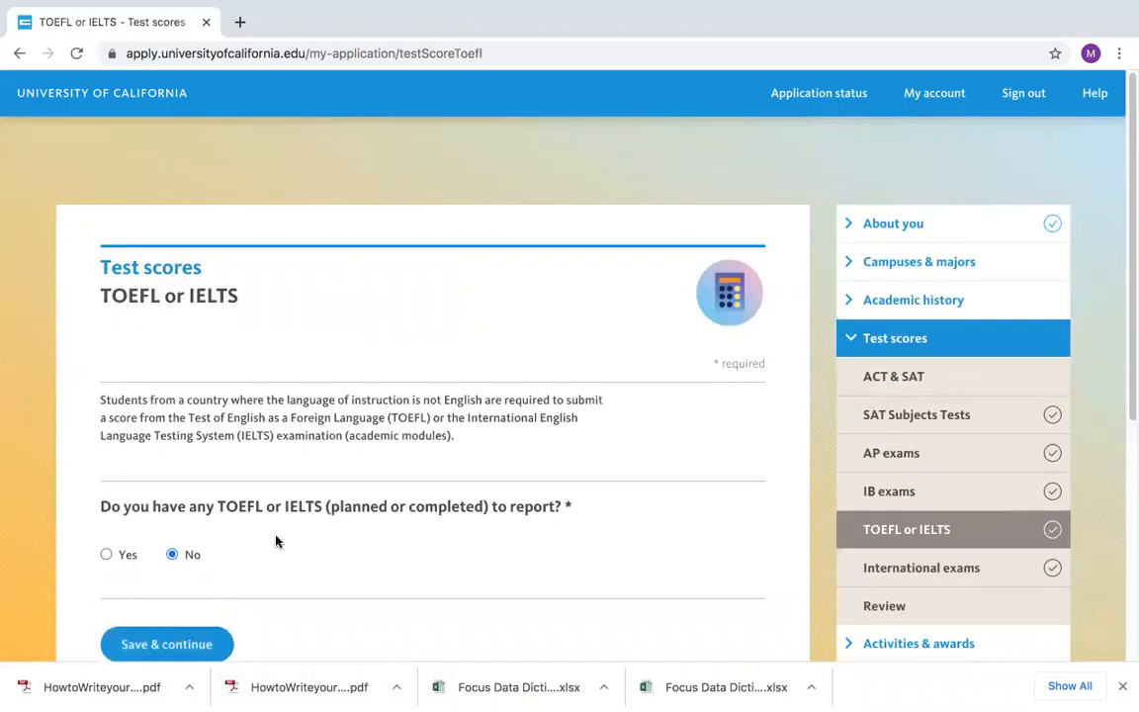
scroll(275, 541, down, 1)
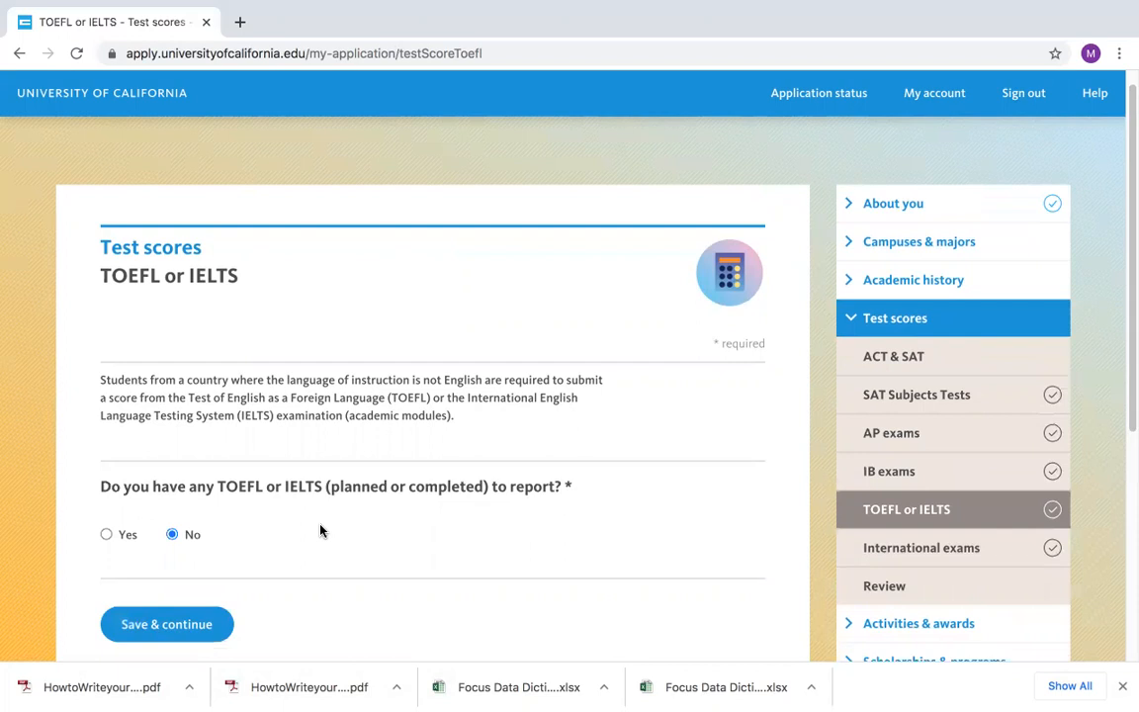
scroll(198, 514, down, 2)
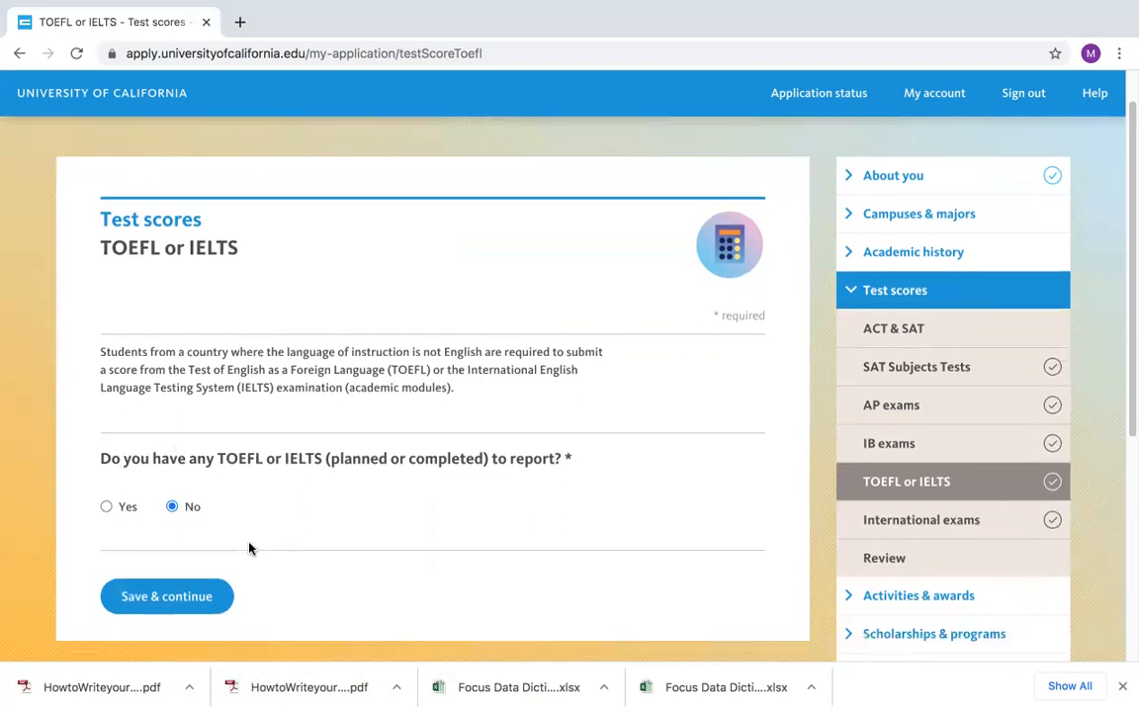
click(183, 516)
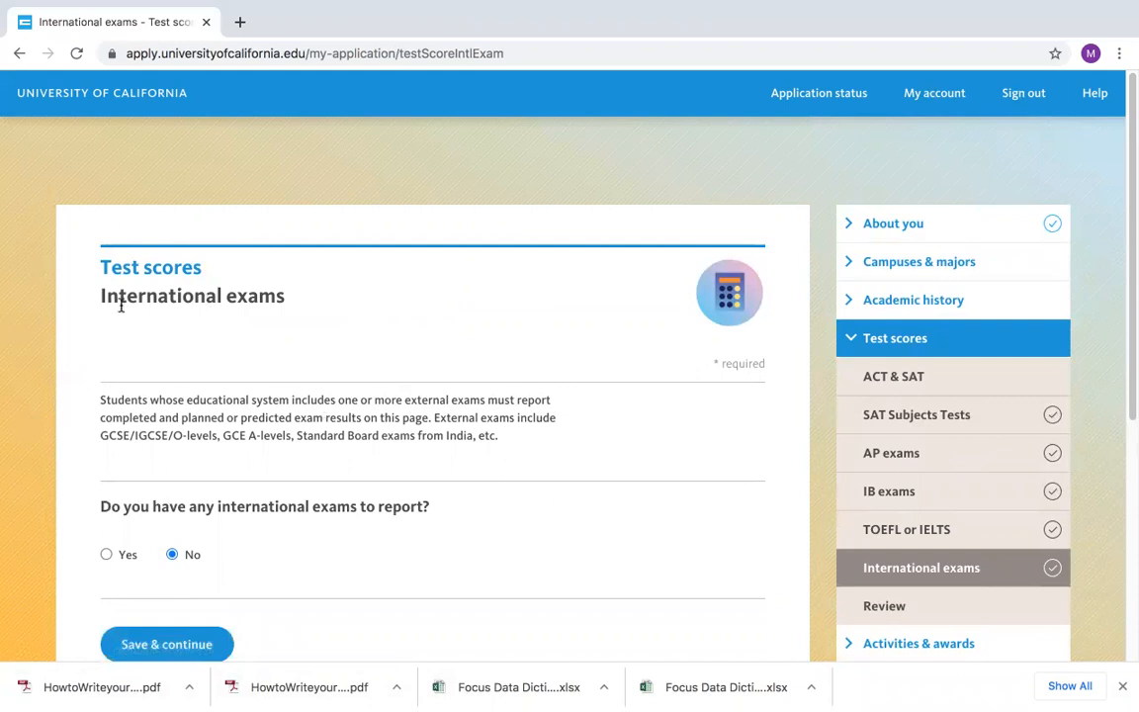
- Answer Yes to reporting international exams, view the available exam types, and set the answer back to No
scroll(277, 607, down, 1)
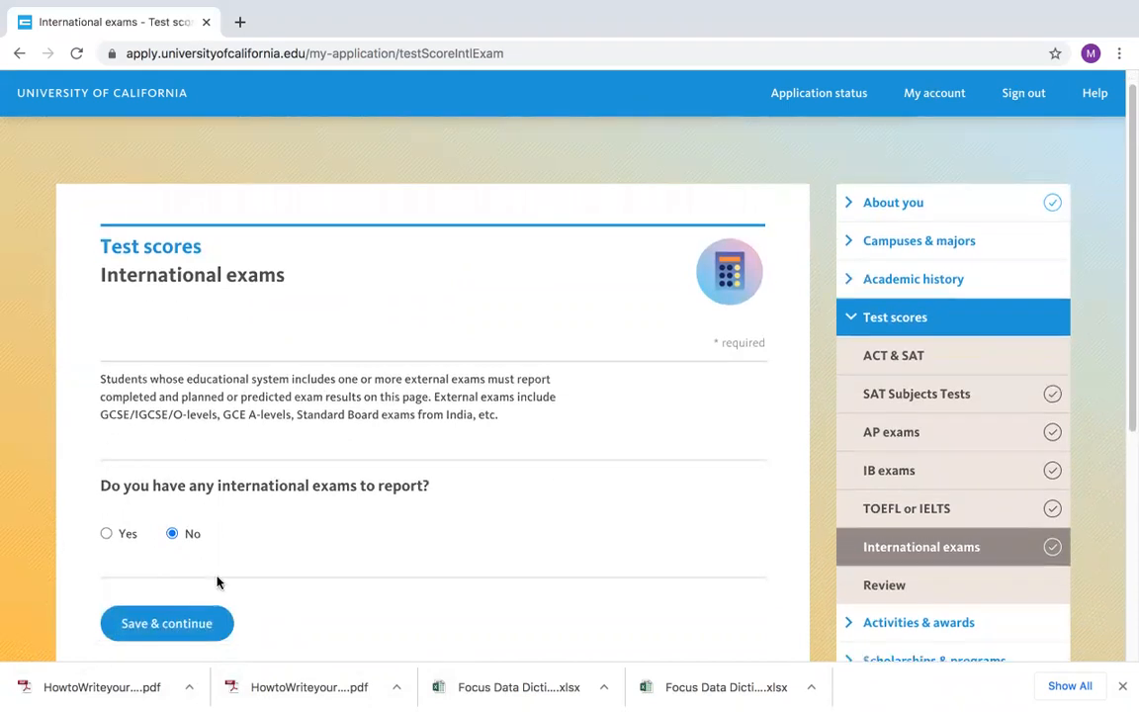
click(107, 534)
scroll(213, 574, down, 3)
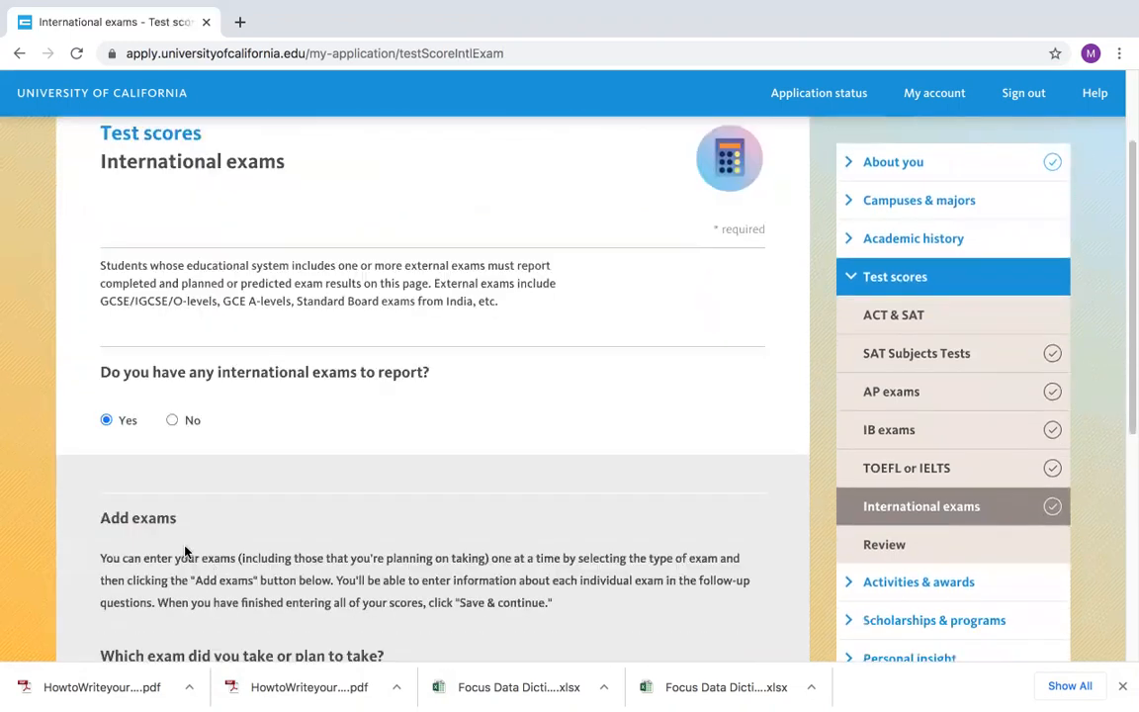
scroll(182, 549, down, 3)
click(203, 588)
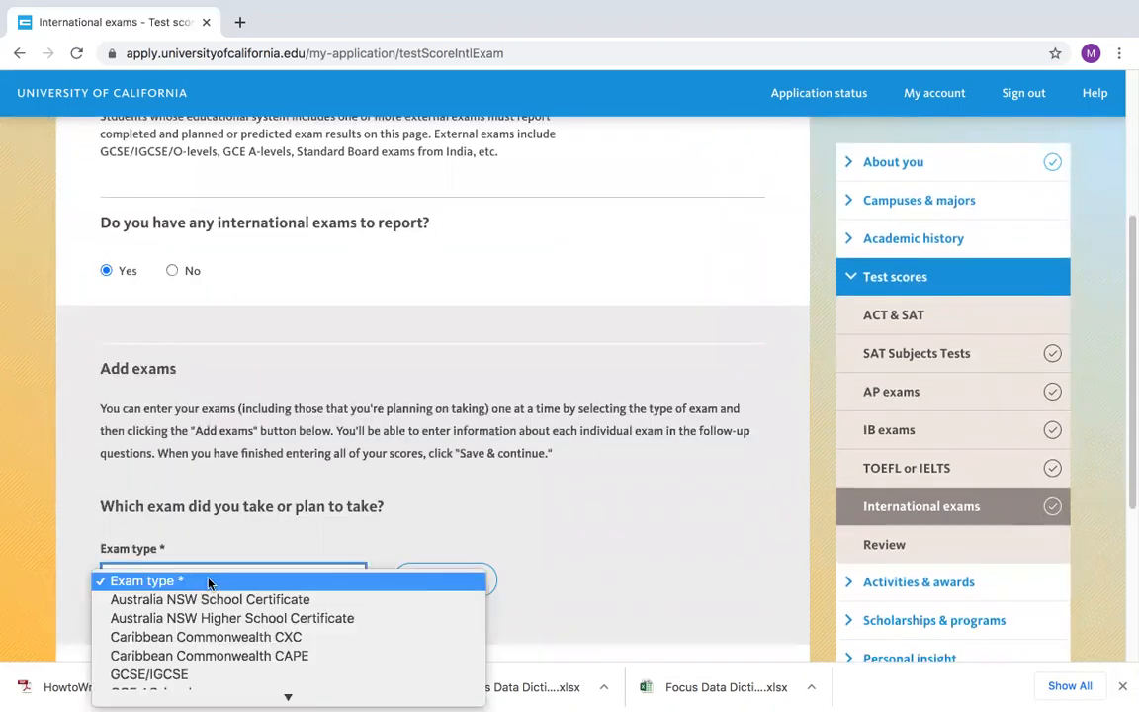
click(223, 496)
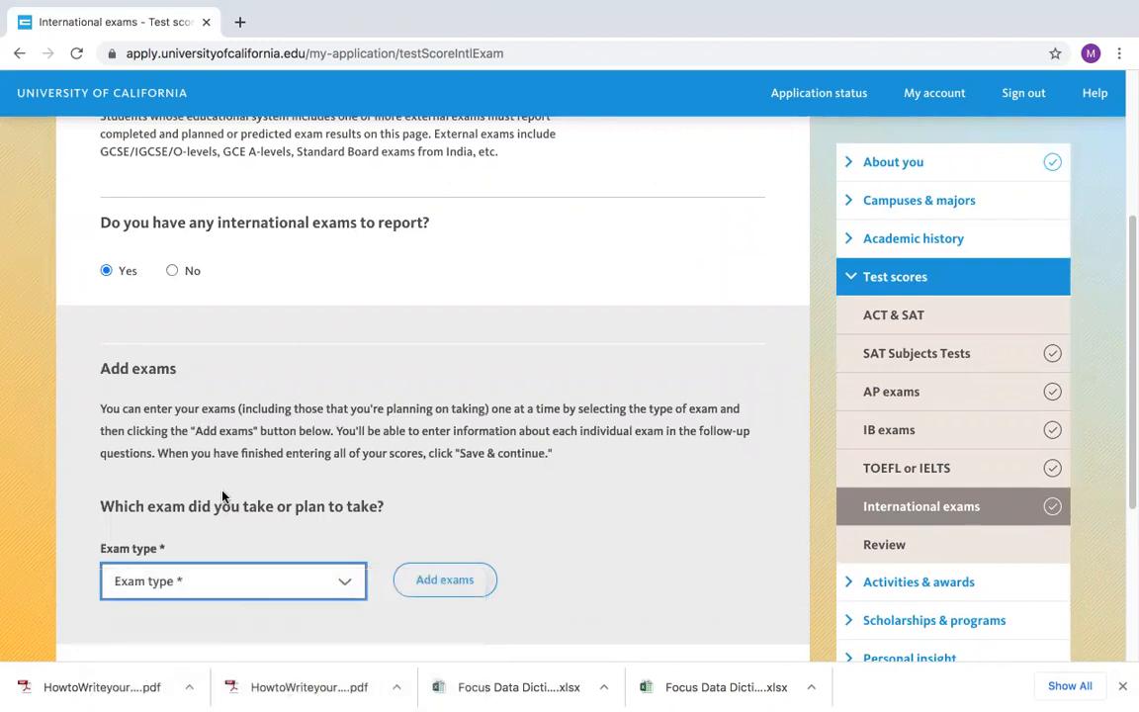
scroll(215, 497, up, 3)
click(173, 556)
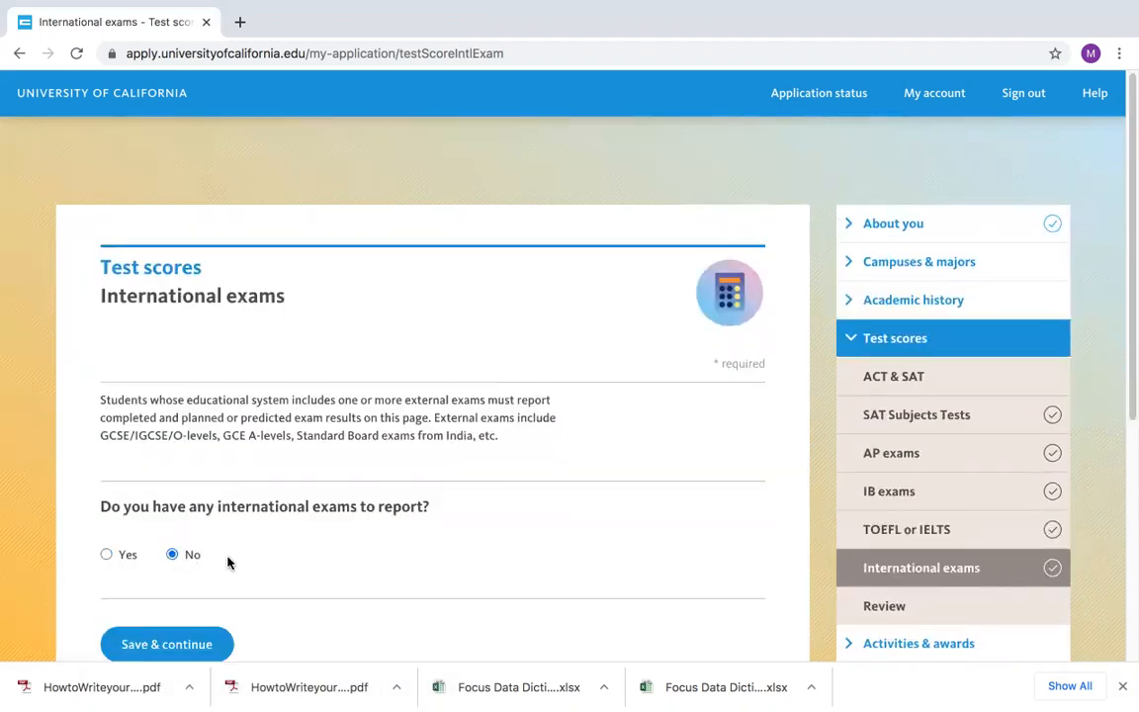
- Save the International exams page with No as the answer and open the unfinished ACT & SAT section from the review
scroll(237, 562, down, 2)
click(168, 539)
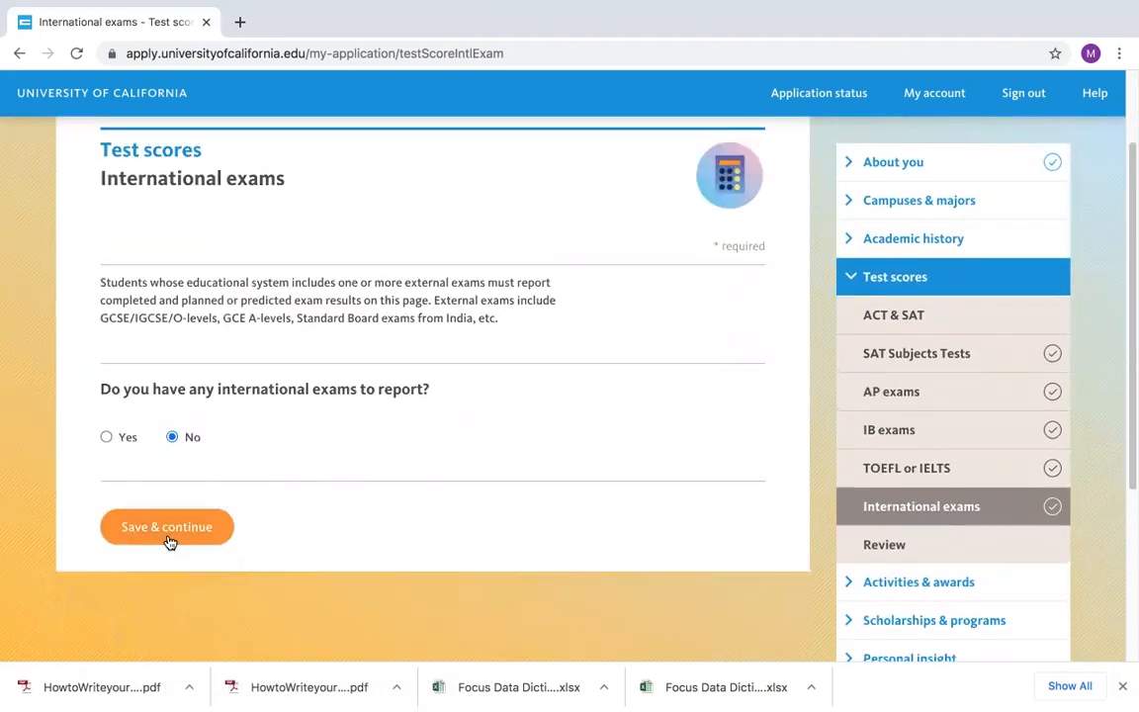
scroll(276, 510, down, 2)
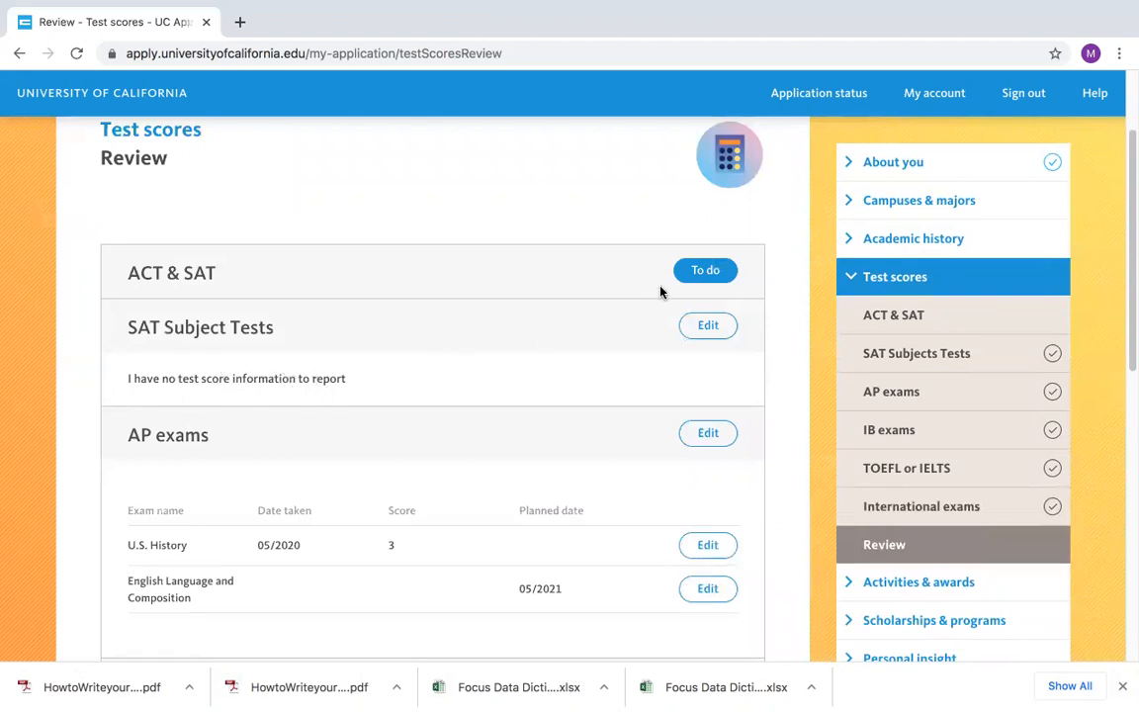
click(696, 273)
- Answer No to reporting any ACT or SAT test scores and save the page
scroll(322, 371, down, 3)
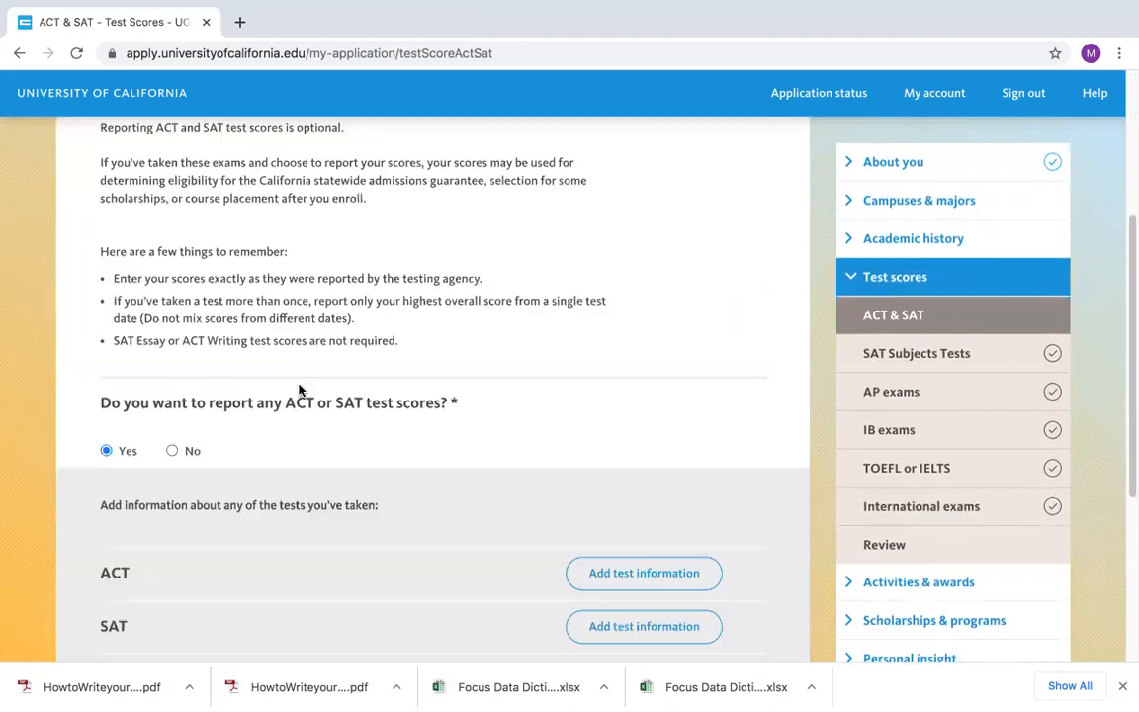
click(172, 447)
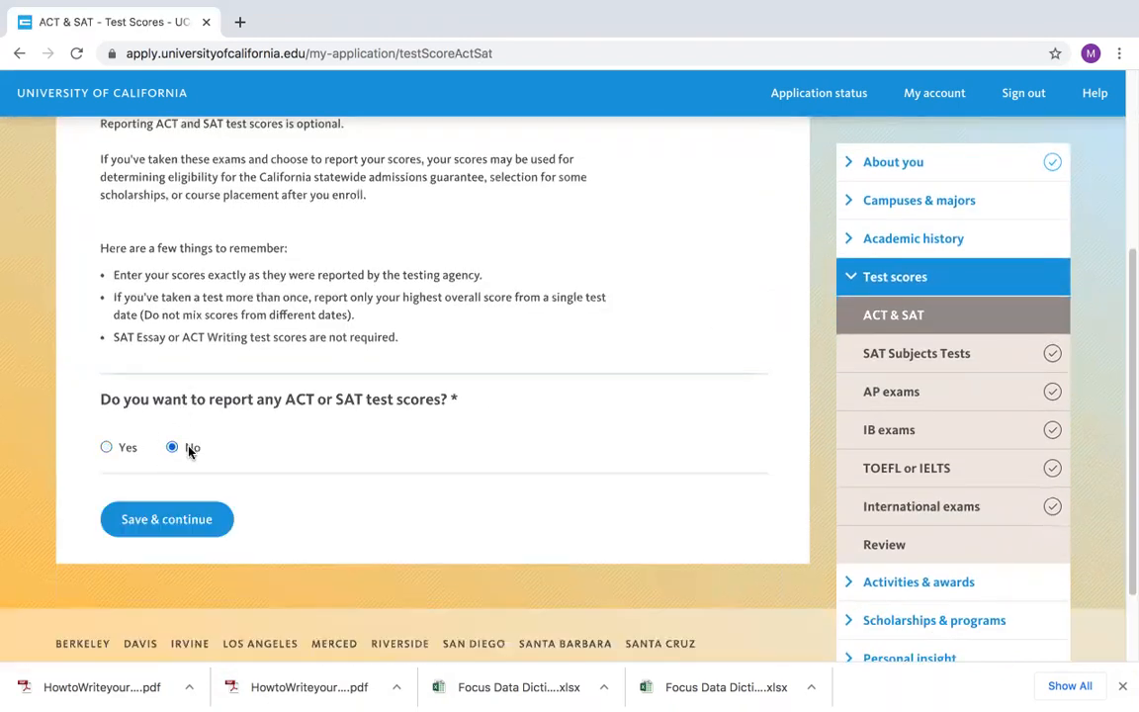
click(174, 511)
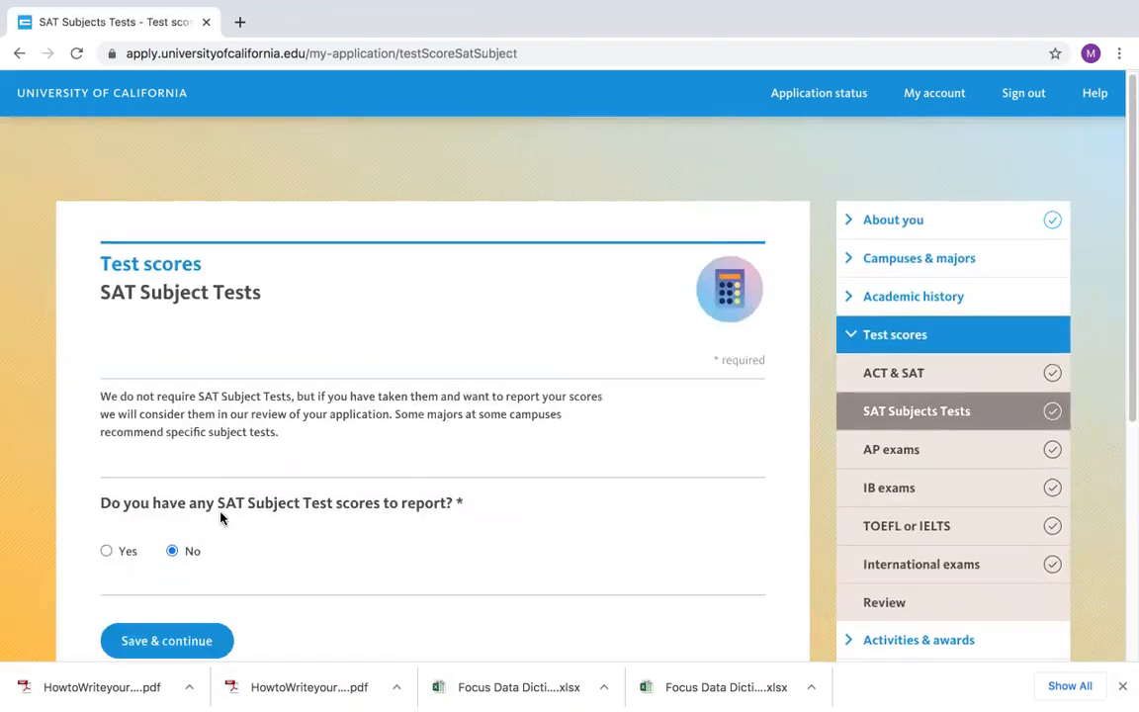
- Save the SAT Subject Tests page with No as the answer and the AP exams page with Yes
scroll(222, 517, down, 2)
click(221, 511)
scroll(219, 511, down, 8)
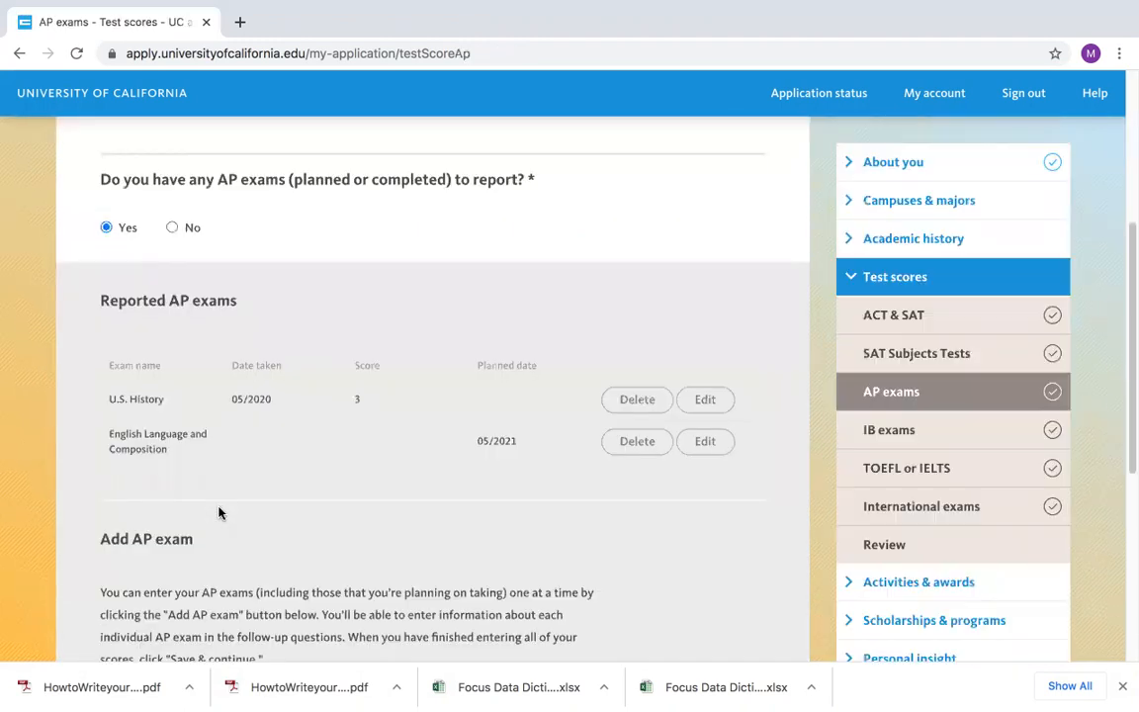
click(193, 473)
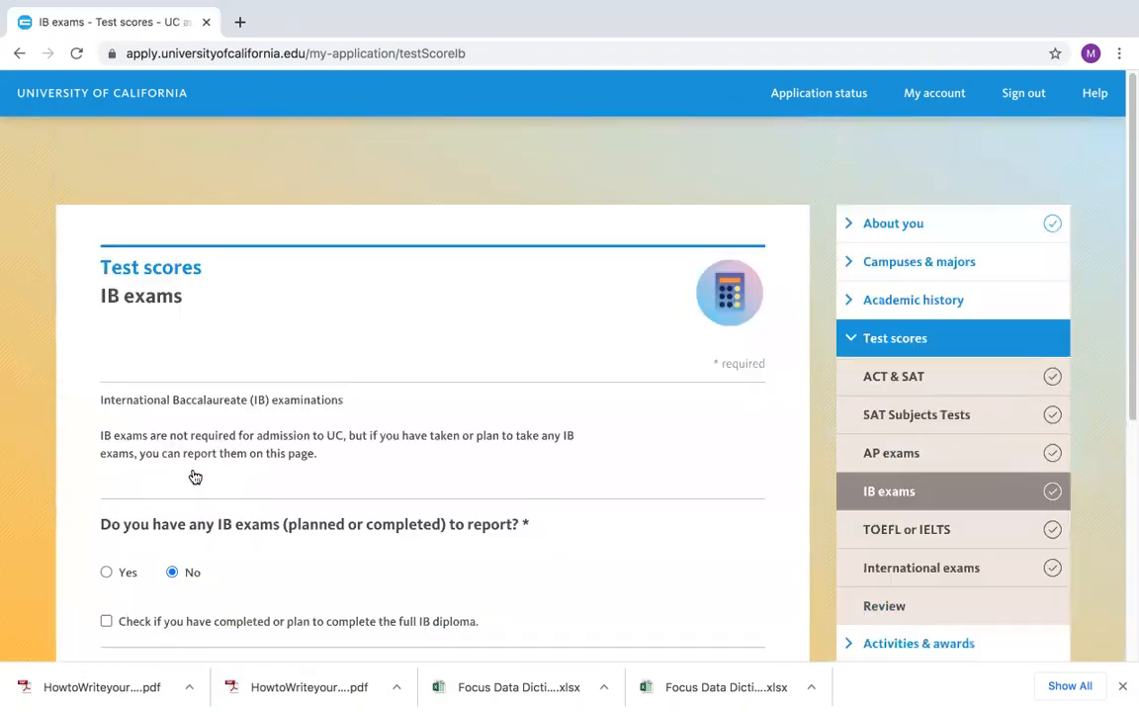
- Save the IB exams, TOEFL or IELTS, and International exams pages, keeping No as the answer on each
scroll(197, 476, down, 1)
click(168, 576)
scroll(181, 494, down, 4)
click(171, 243)
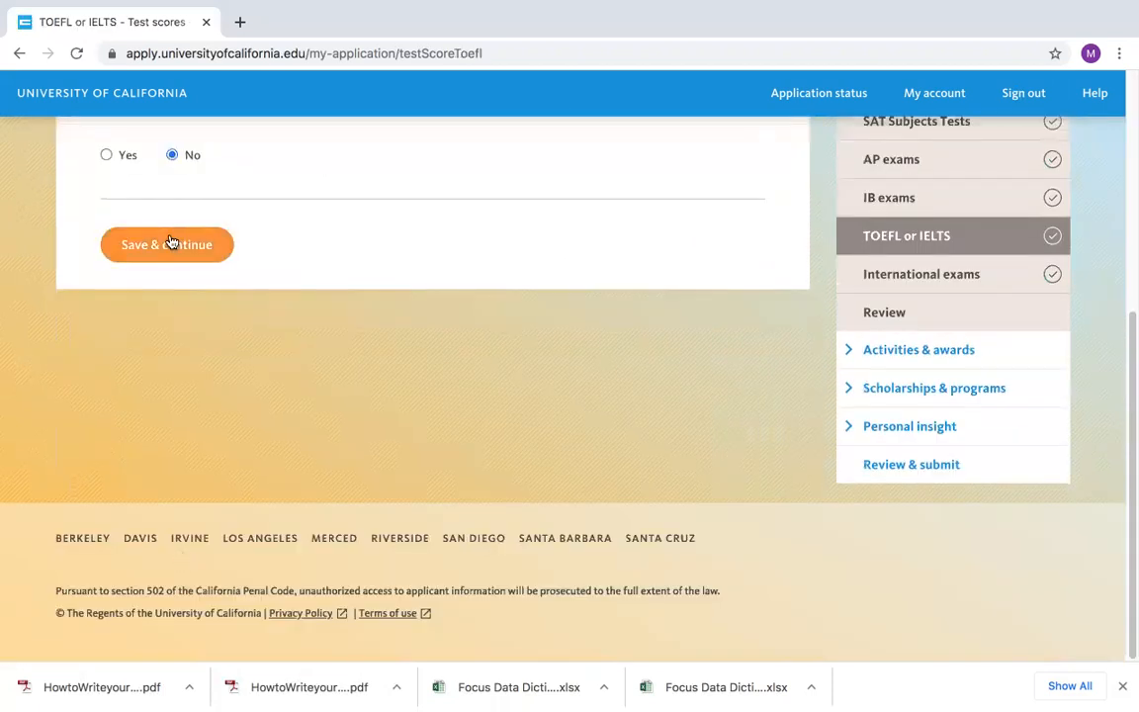
scroll(147, 593, down, 1)
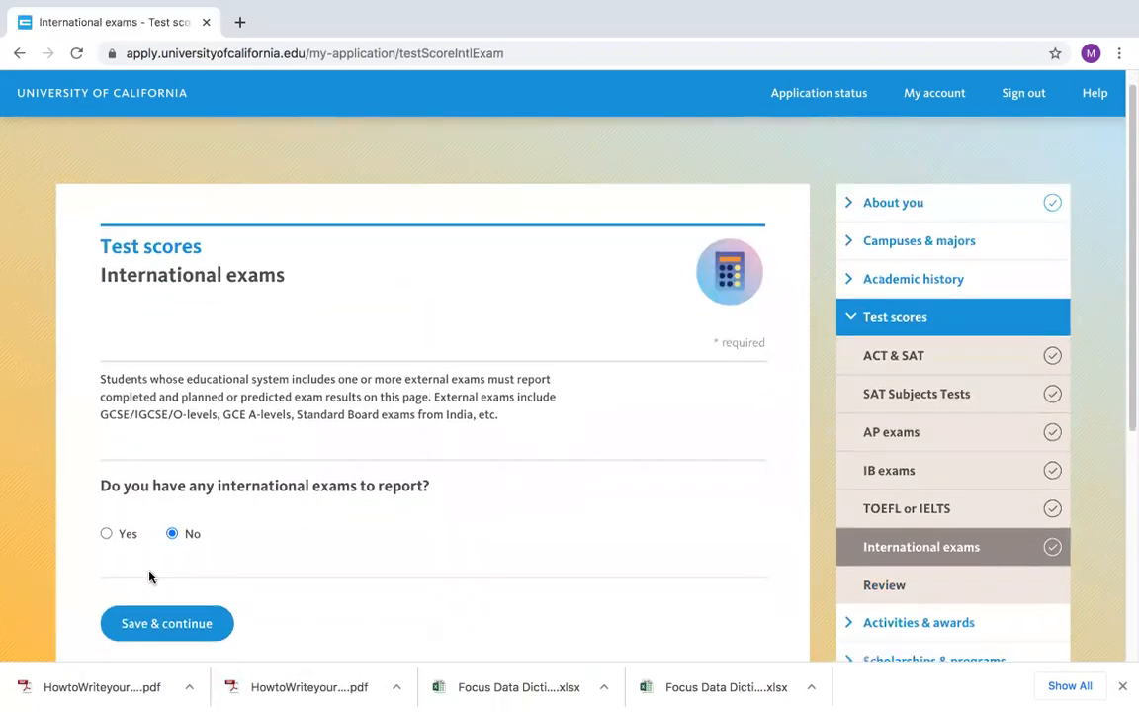
click(148, 625)
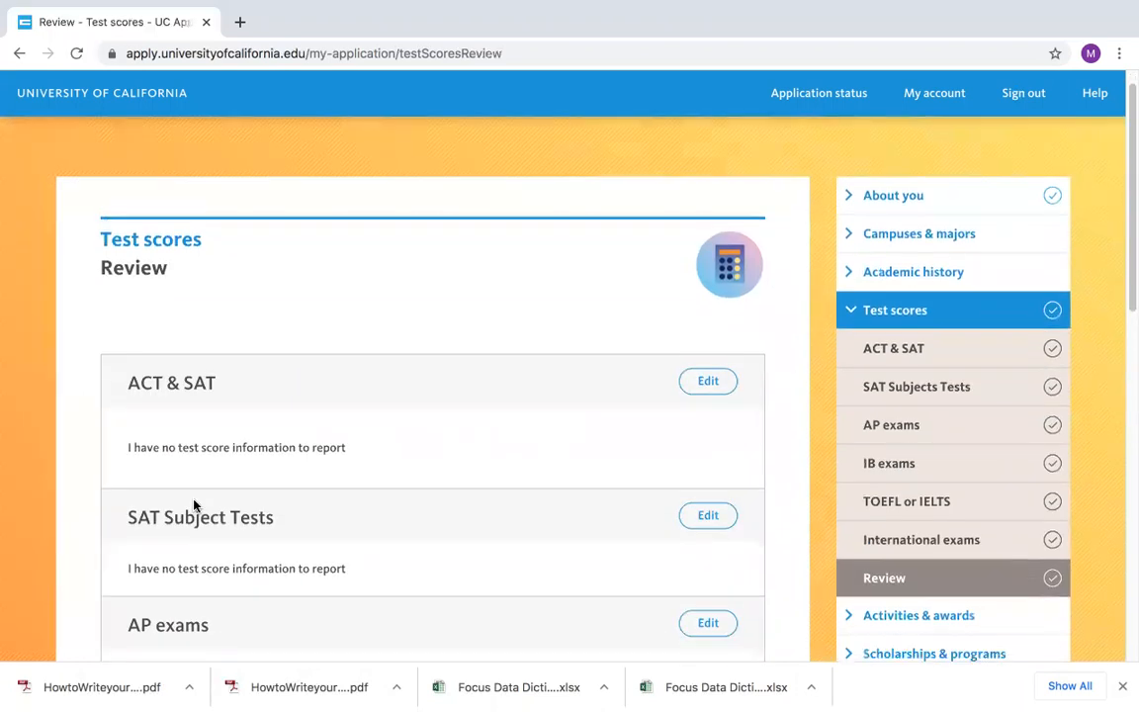
- Review the Test scores summary through International exams and continue to the Activities & awards section
scroll(175, 449, down, 1)
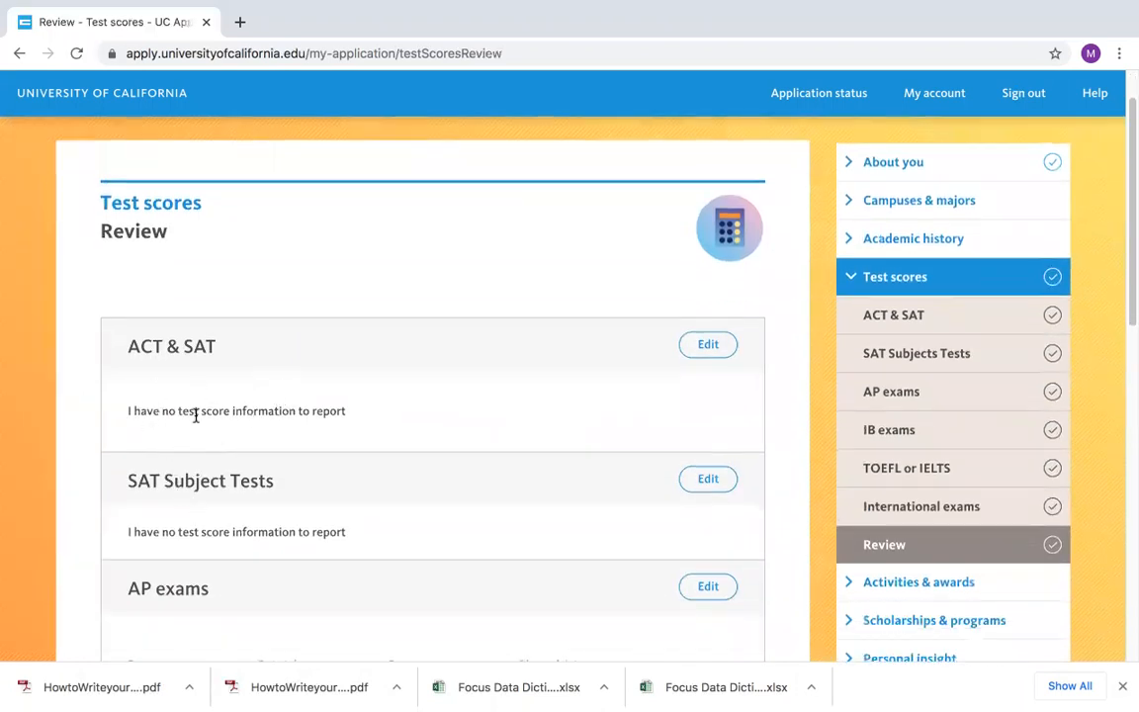
scroll(261, 464, down, 1)
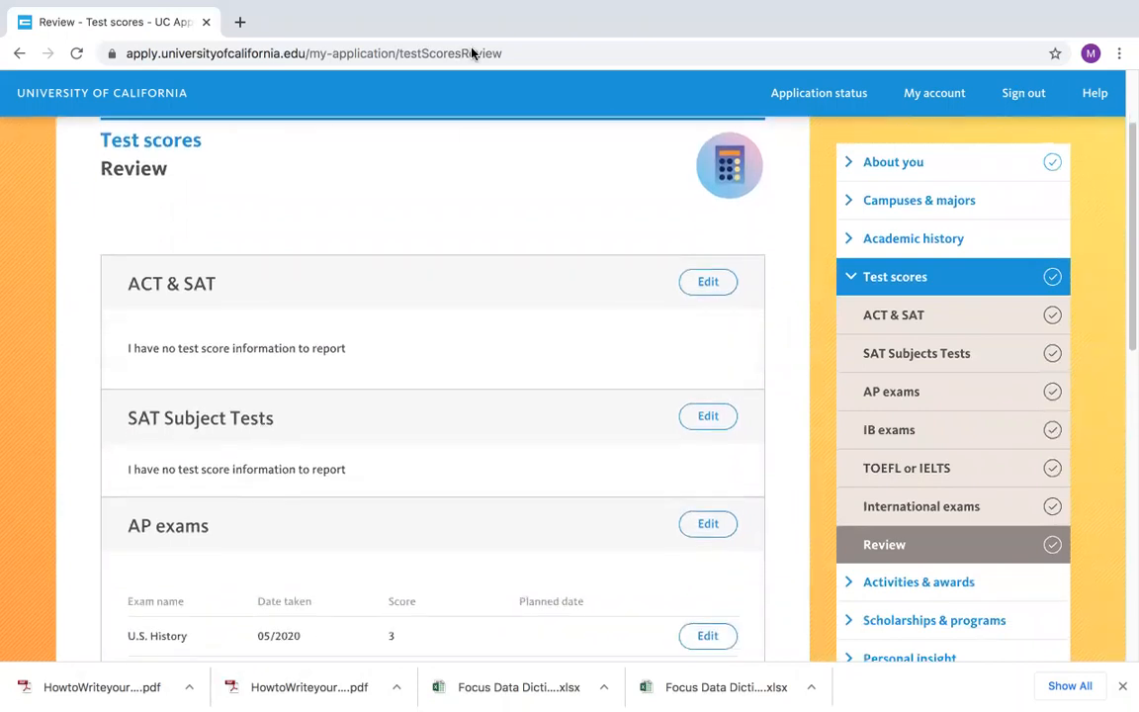
scroll(308, 524, down, 3)
scroll(308, 524, down, 7)
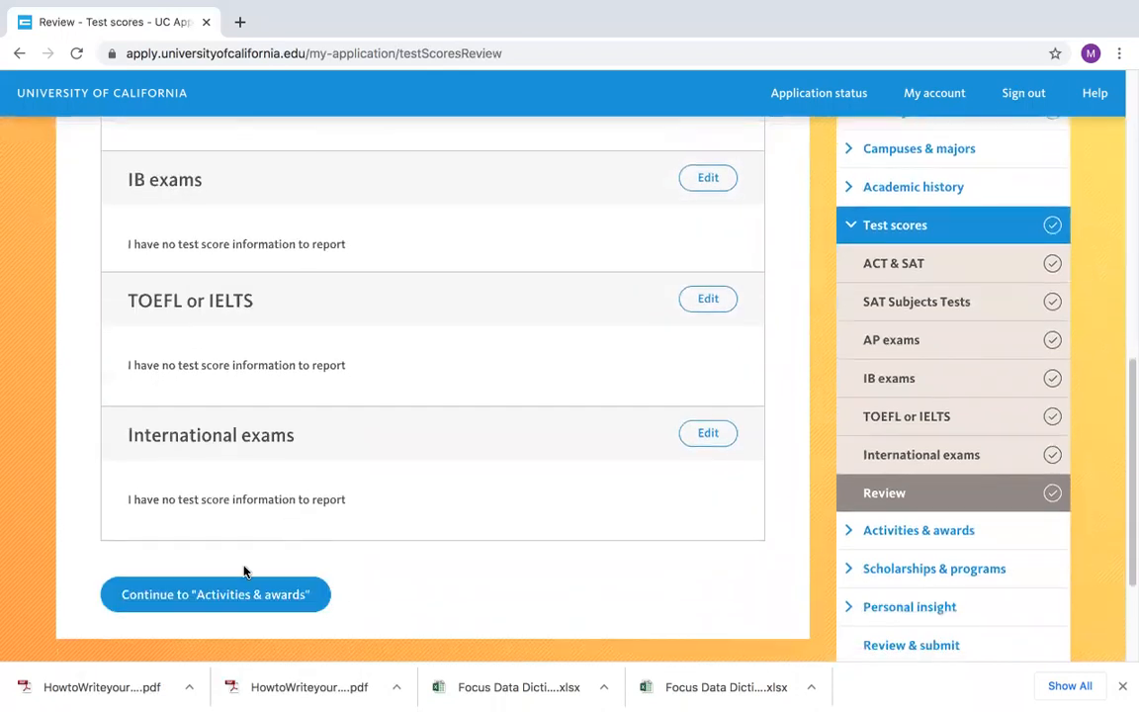
click(229, 601)
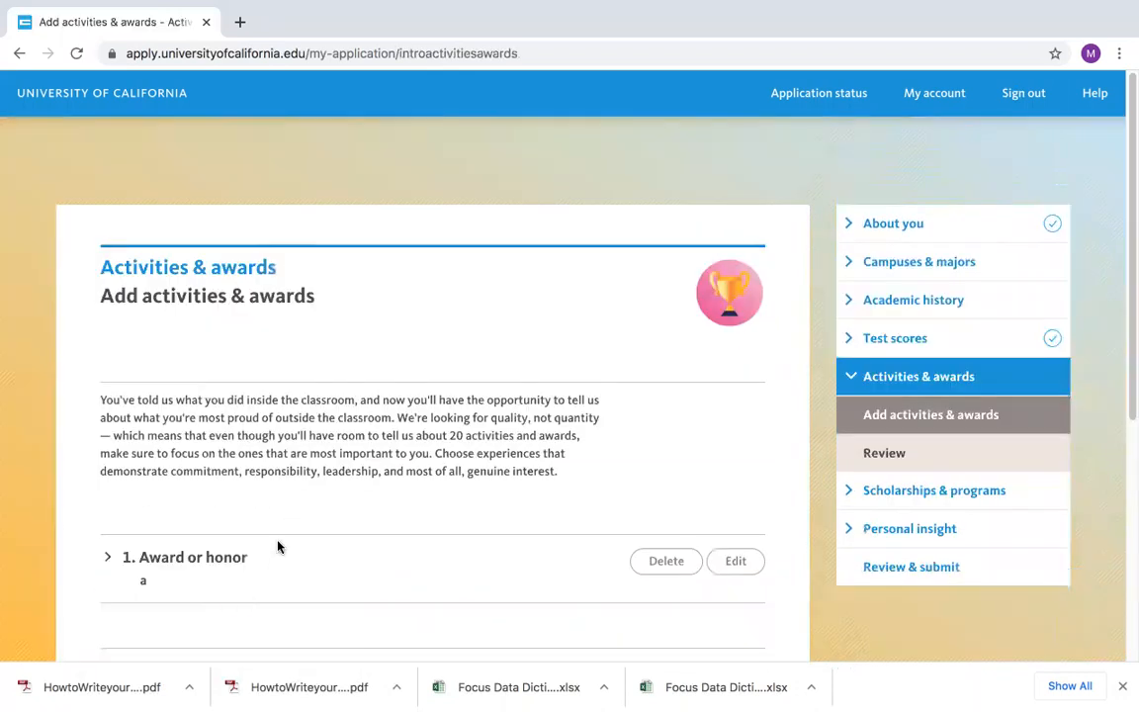
- Open the first Award or honor entry for editing and look over the activity category descriptions
scroll(279, 539, down, 1)
click(736, 478)
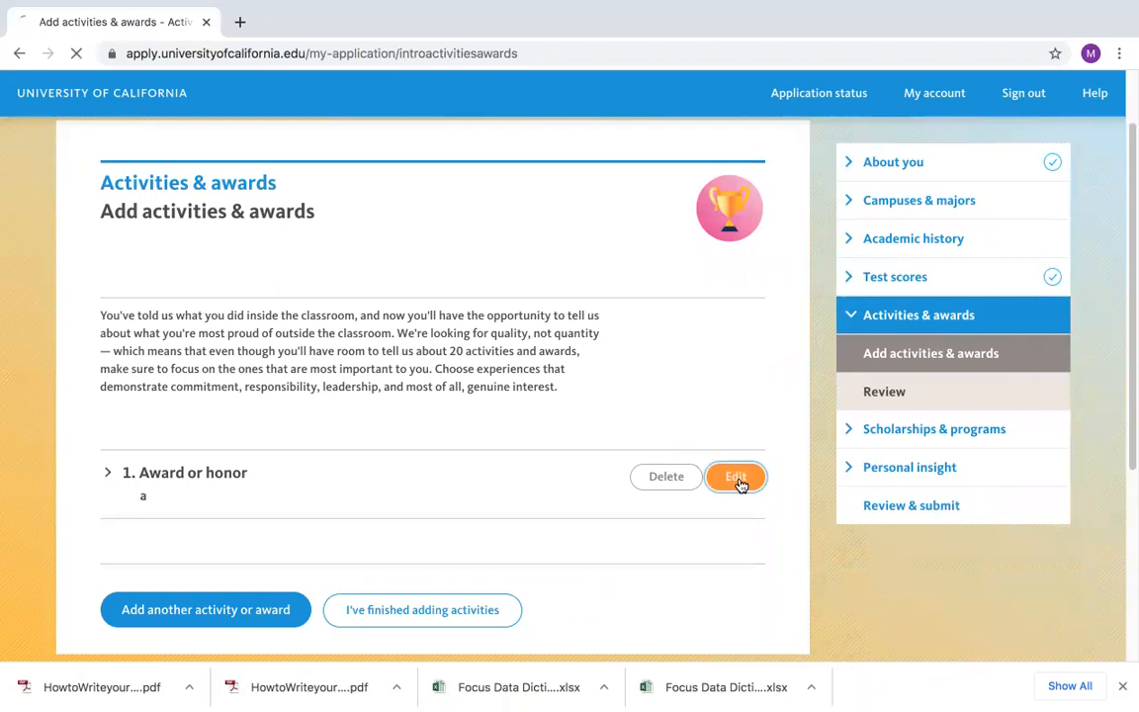
scroll(483, 541, down, 3)
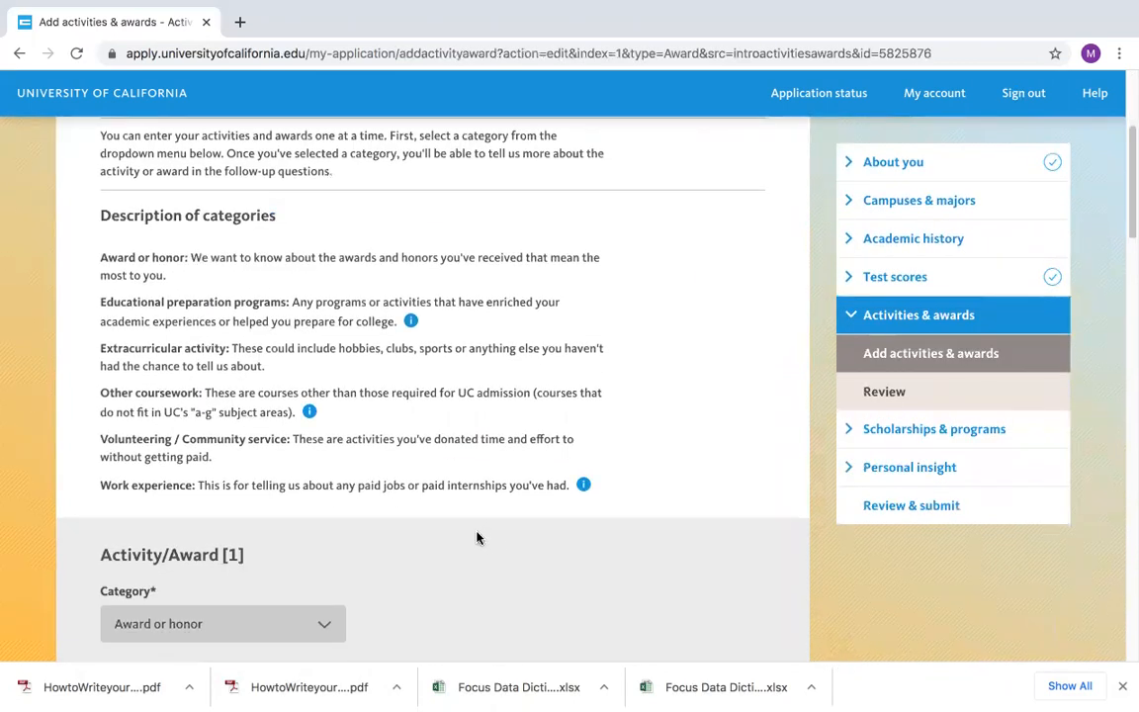
scroll(472, 537, down, 2)
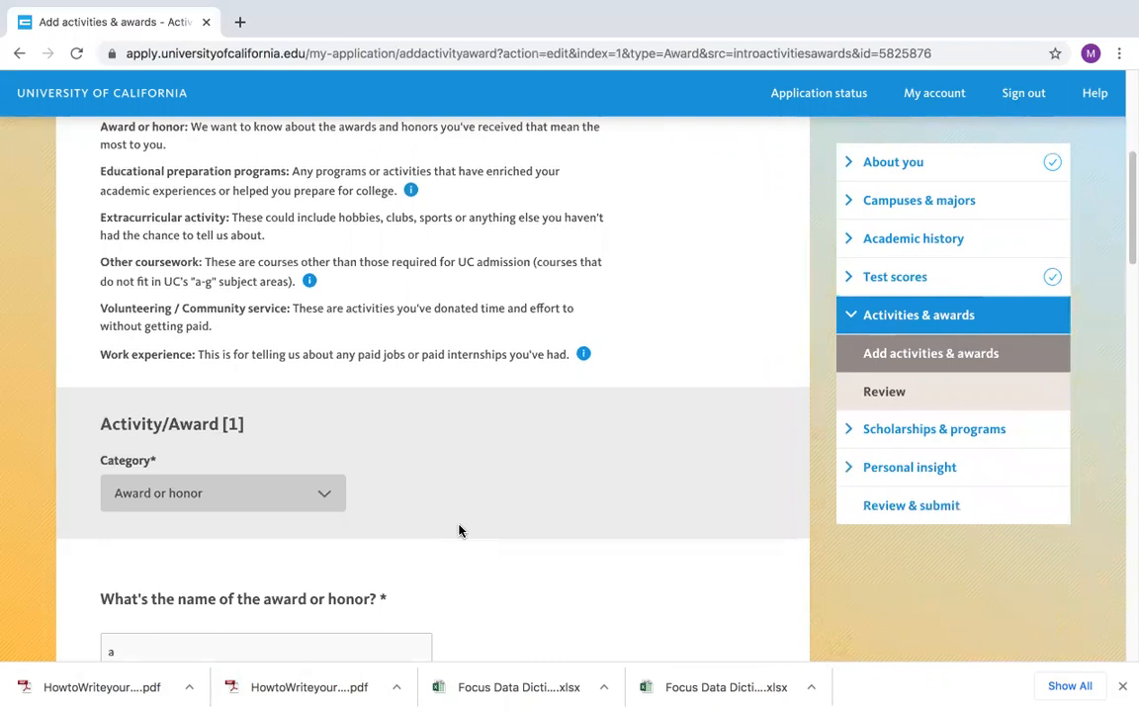
scroll(459, 530, down, 1)
scroll(457, 529, down, 1)
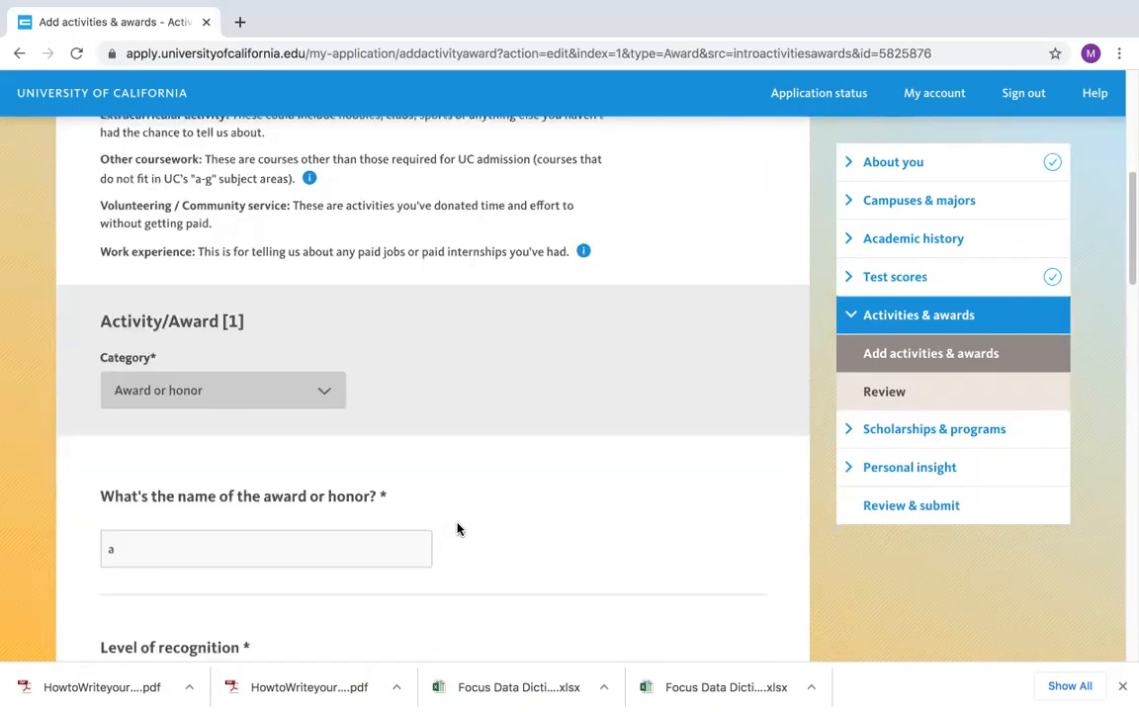
- Clear the name of the award or honor and change the entry's category to Educational preparation program
click(326, 540)
key(BackSpace)
scroll(498, 498, down, 2)
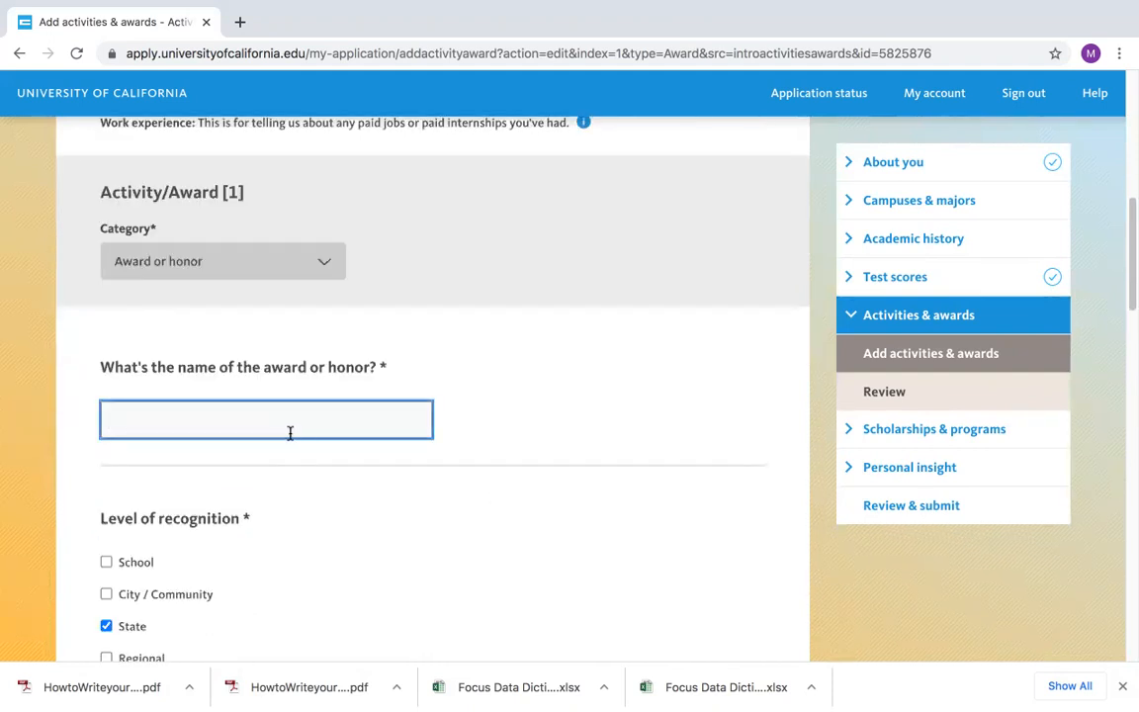
scroll(297, 374, up, 1)
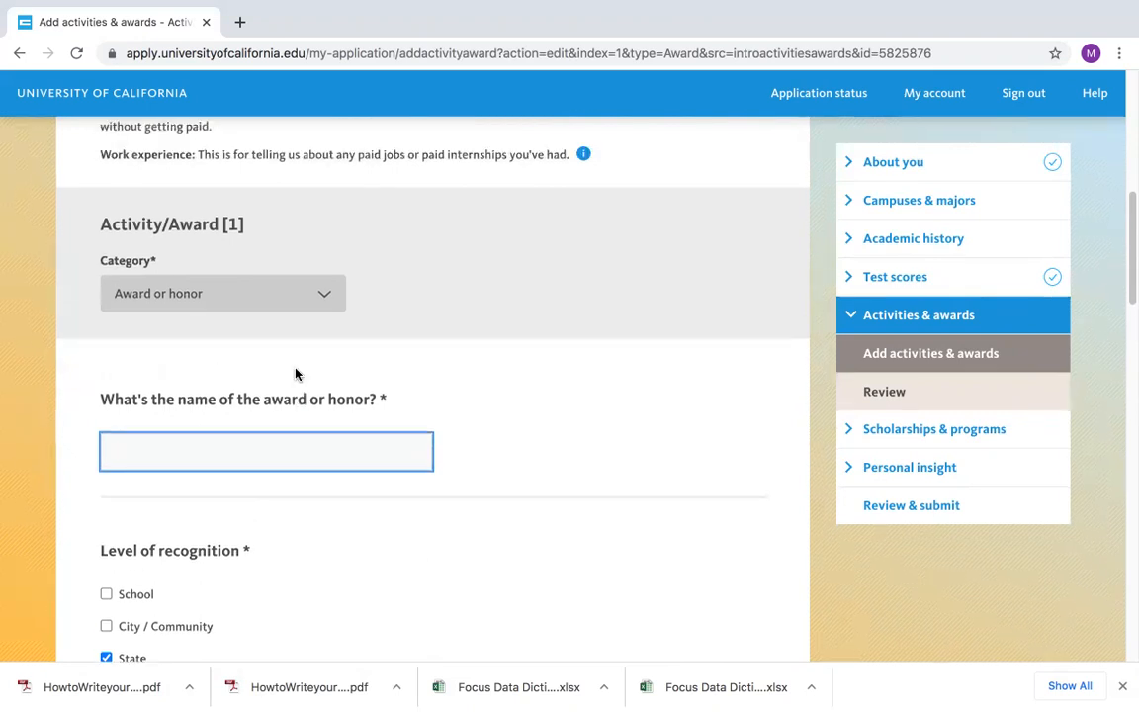
click(289, 336)
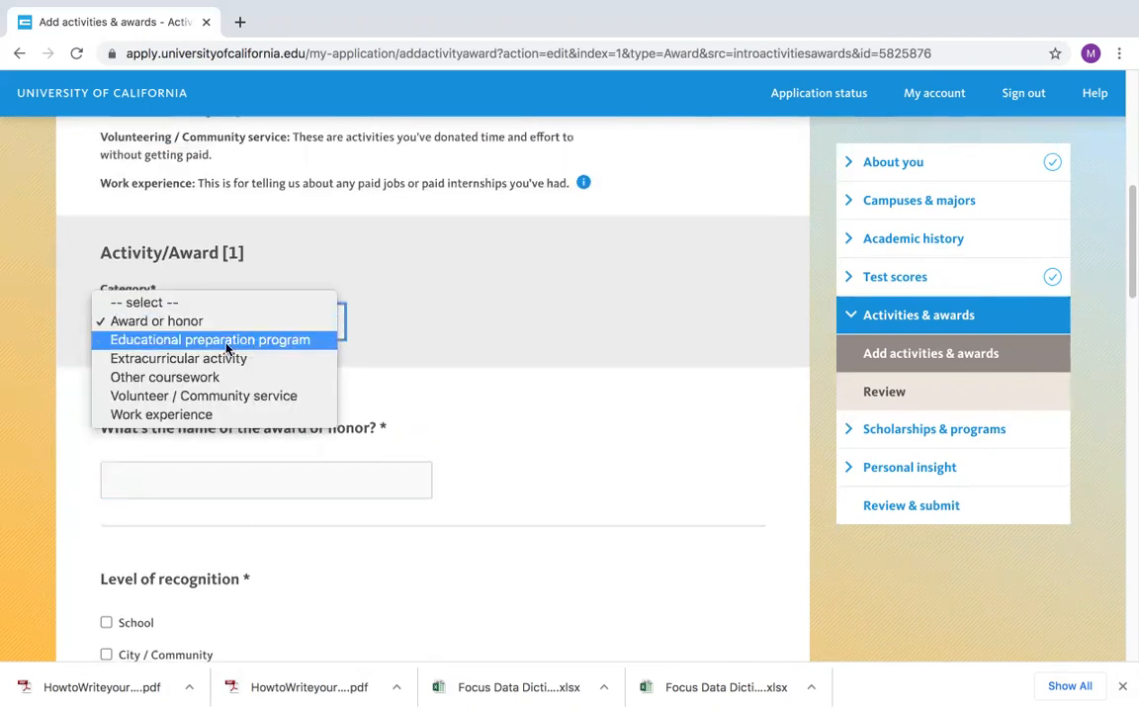
click(282, 344)
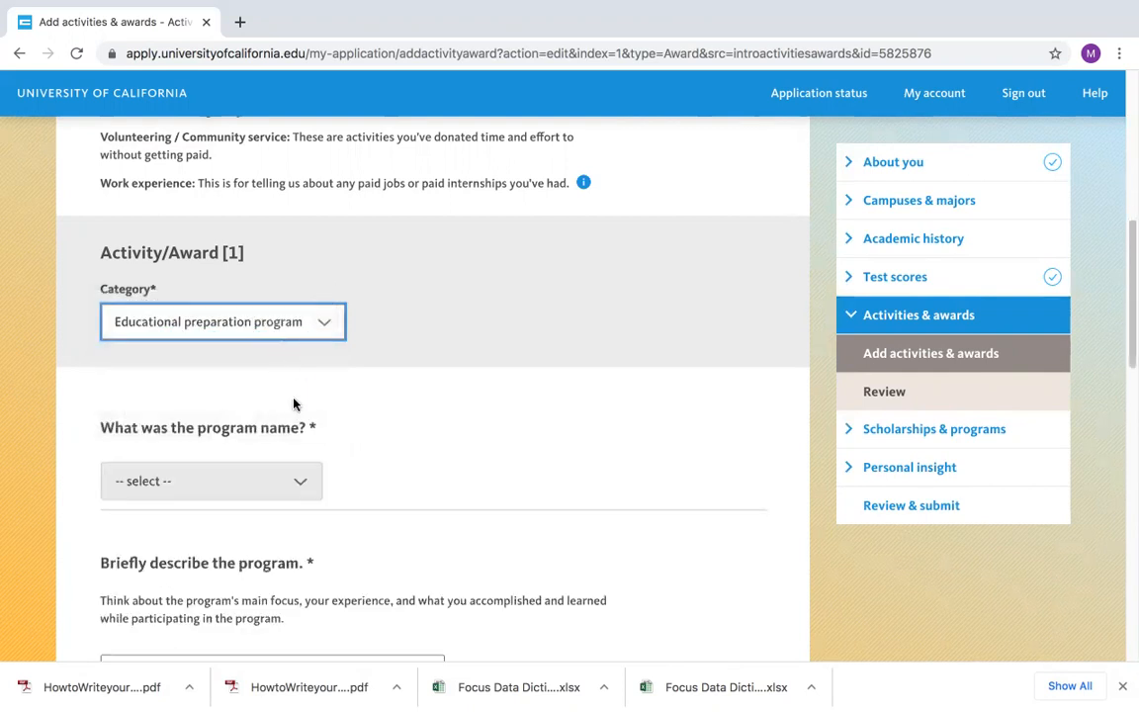
- Look through the available program names and activity categories, keeping Educational preparation program as the category
click(277, 482)
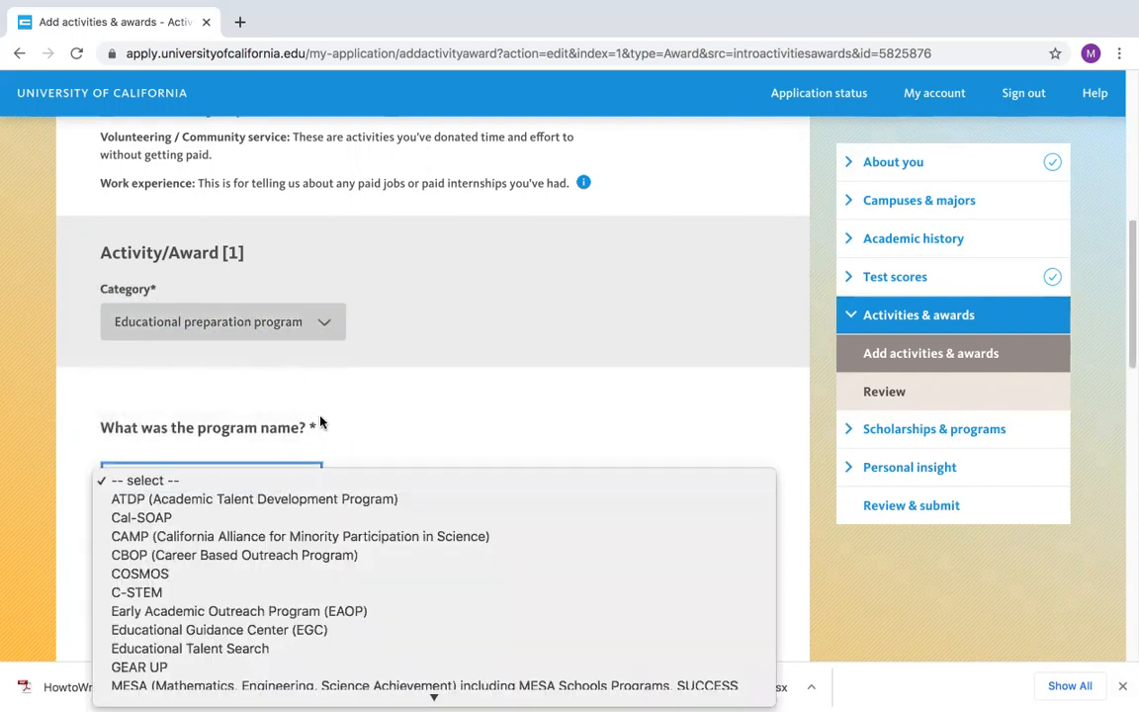
click(313, 388)
scroll(313, 379, down, 3)
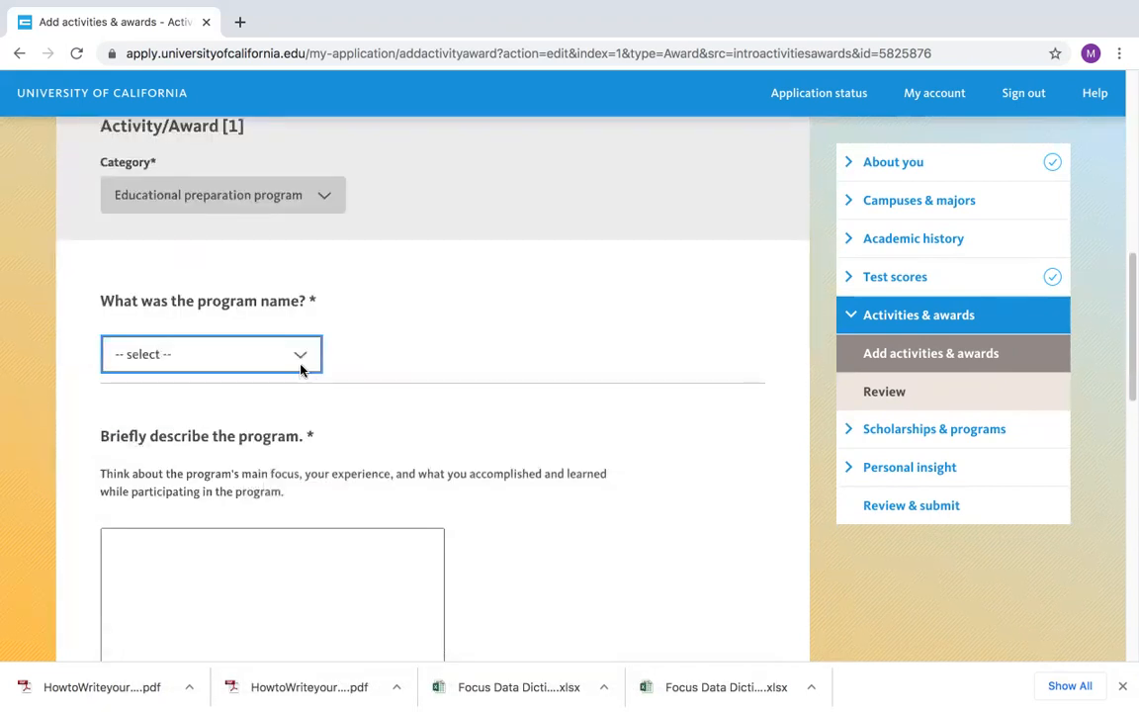
click(302, 367)
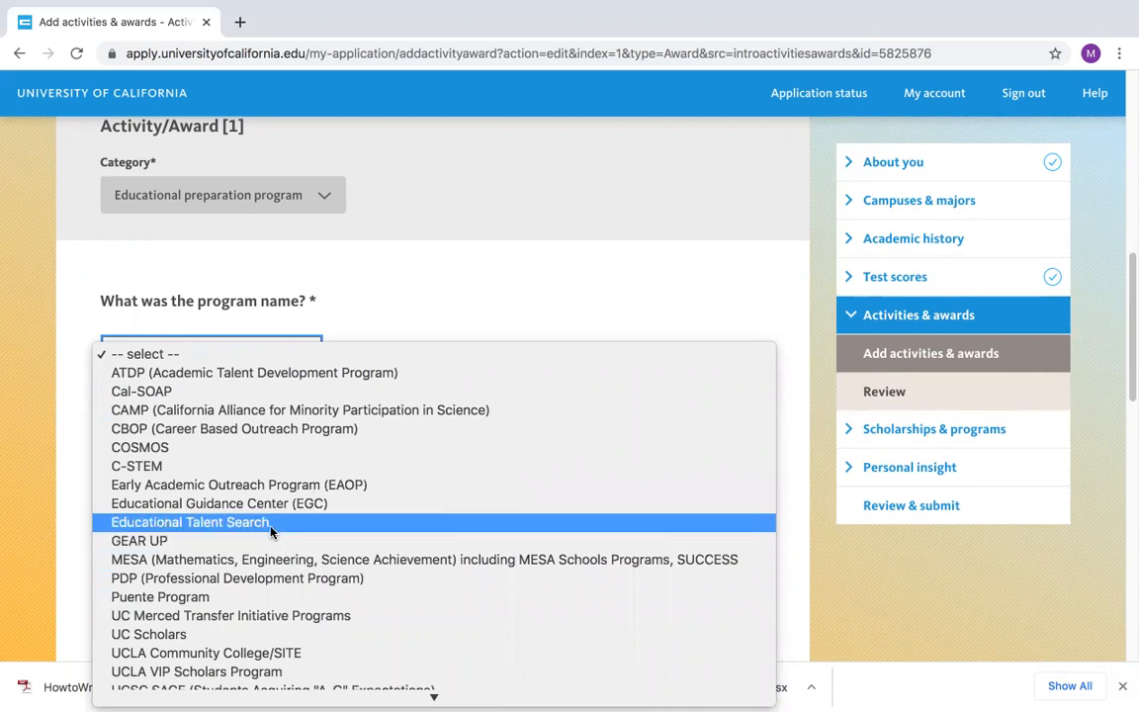
scroll(341, 599, down, 2)
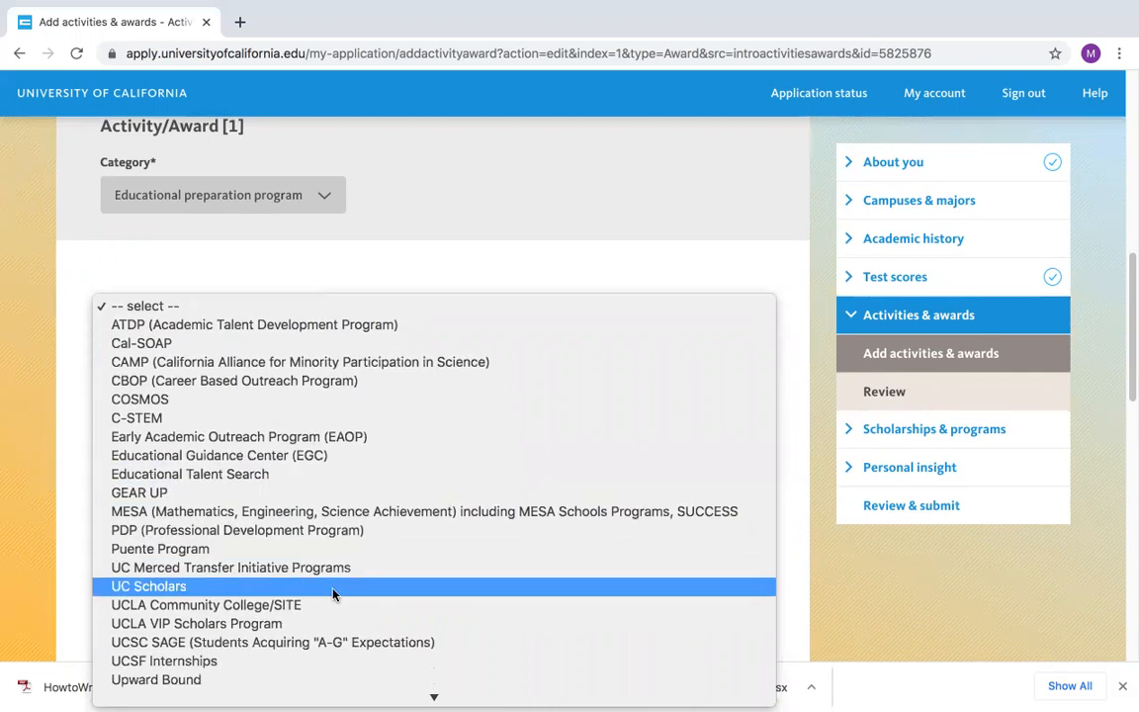
scroll(332, 593, down, 1)
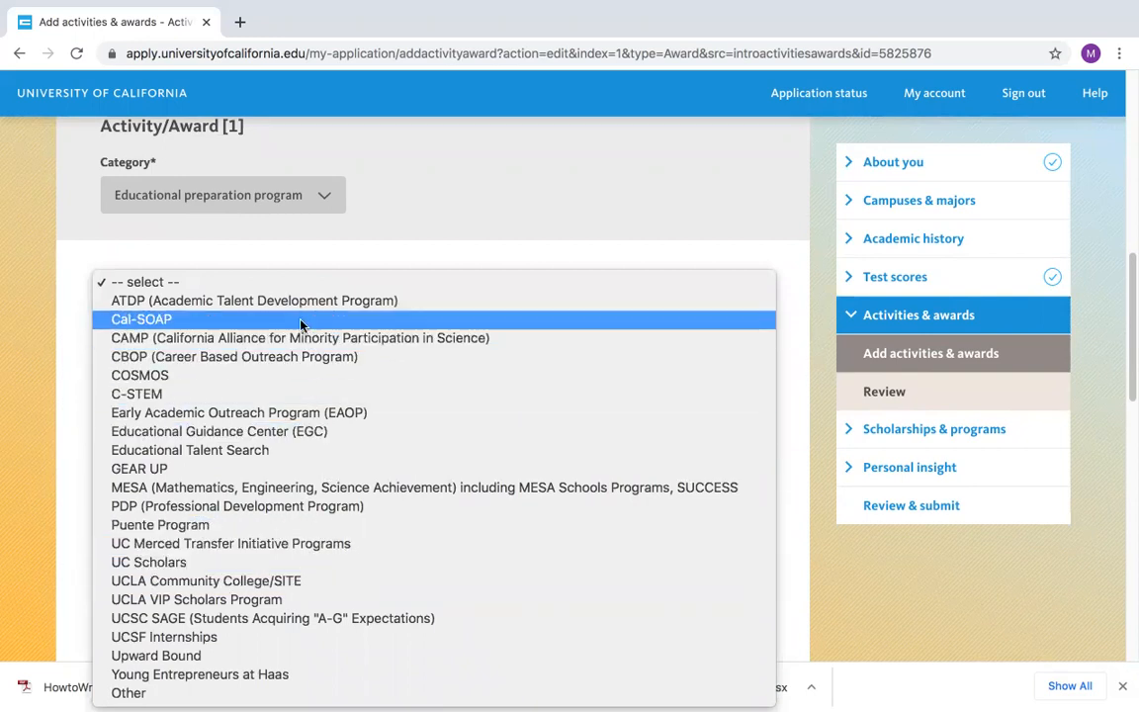
click(370, 210)
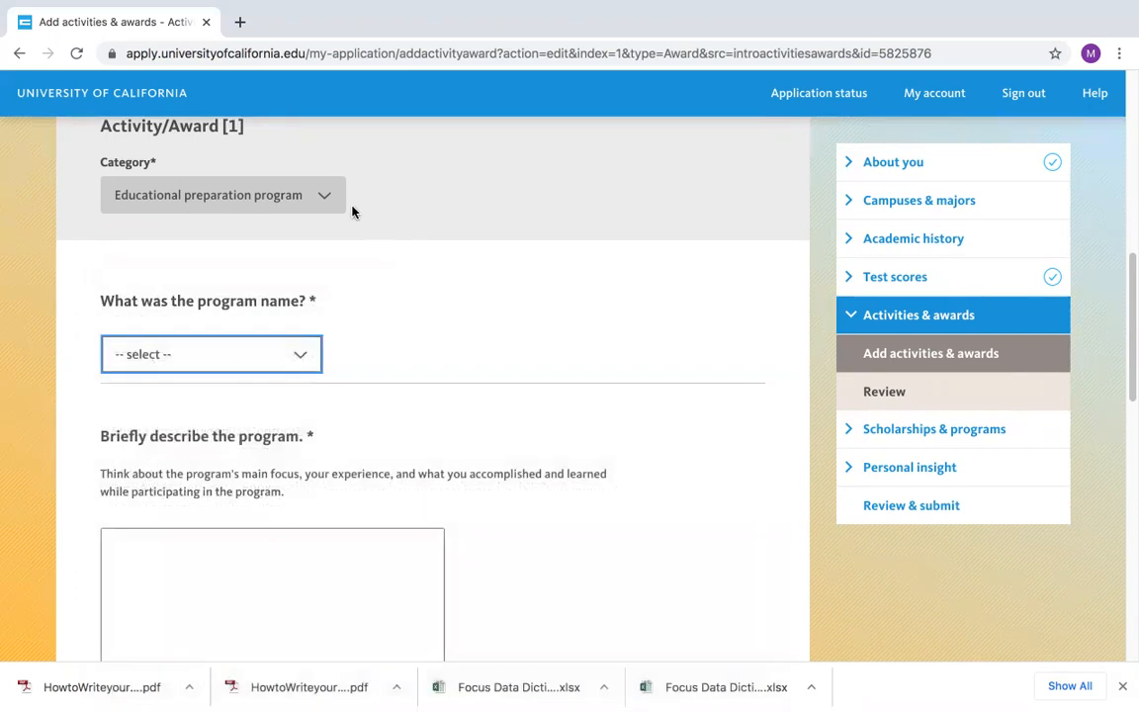
click(317, 194)
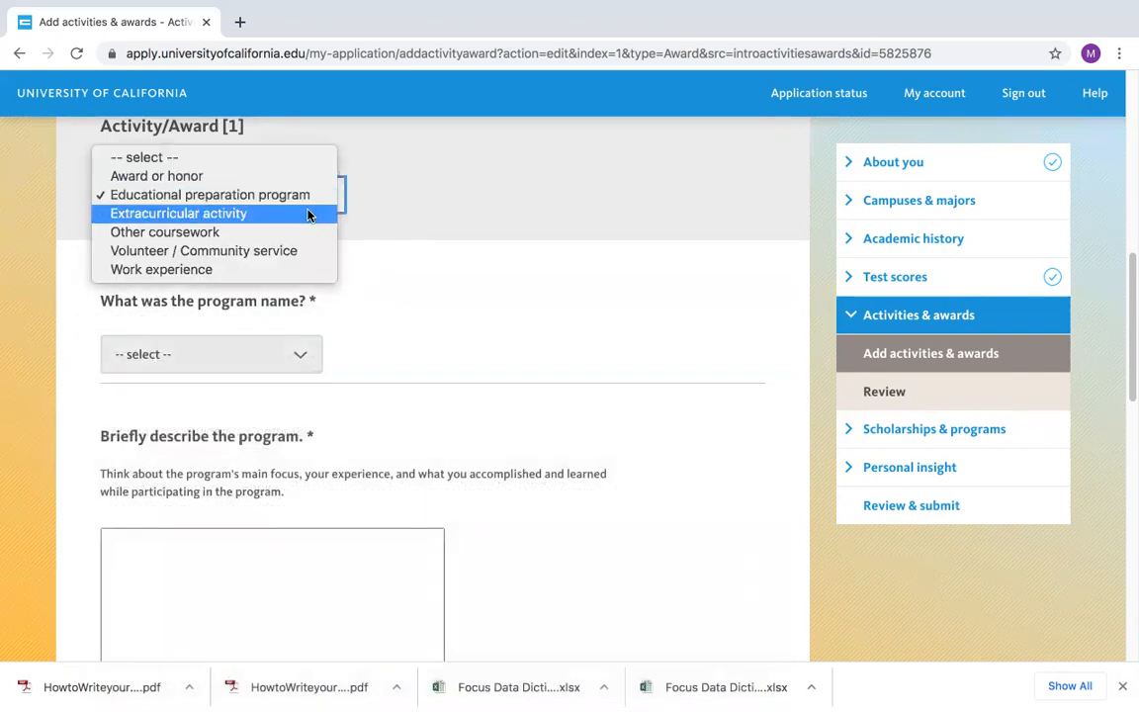
click(297, 197)
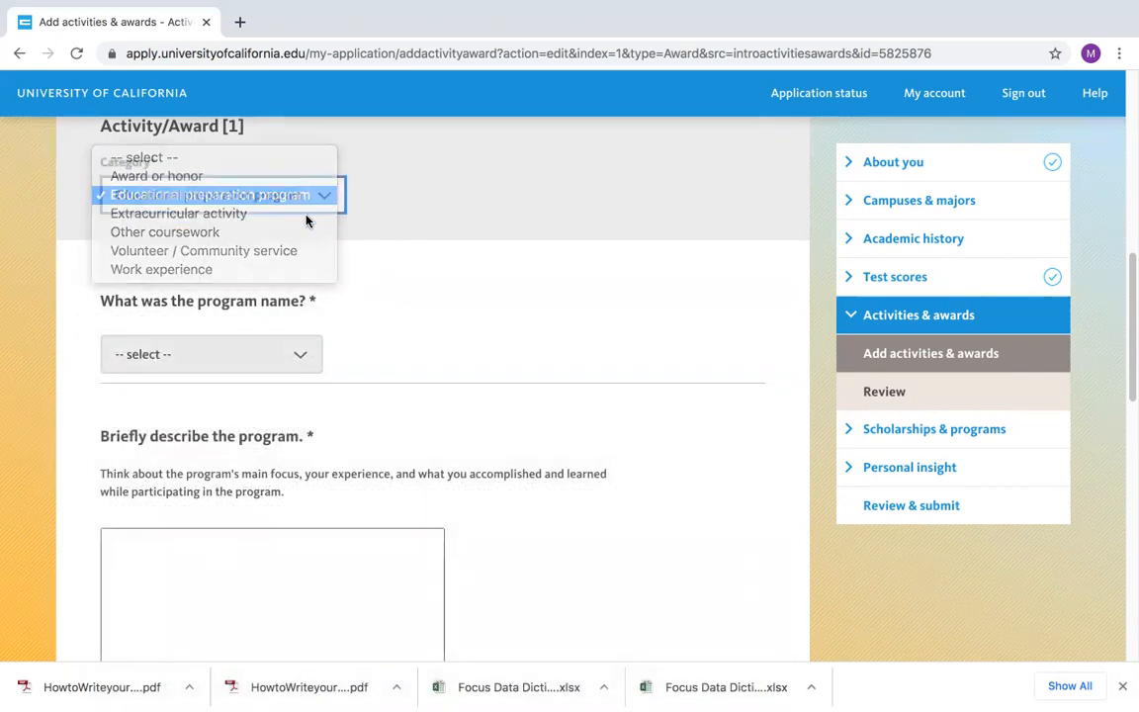
click(359, 231)
- Set the program to Other with AVID as the program name, and activate the program description field
click(272, 362)
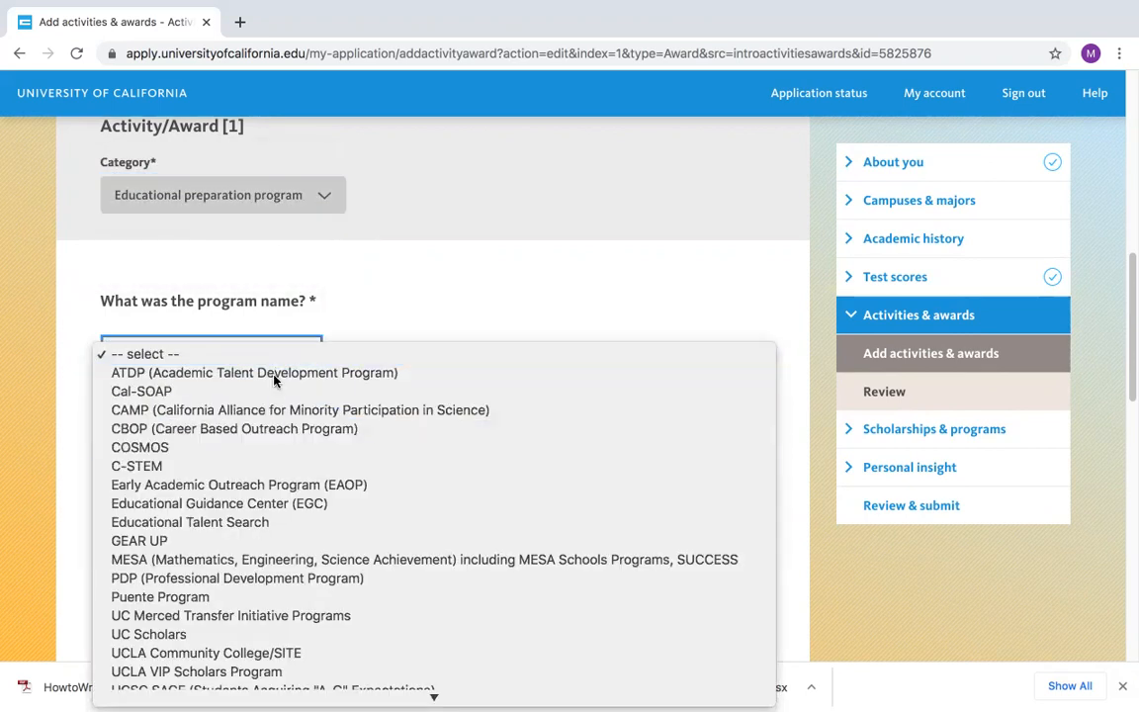
scroll(278, 544, down, 1)
scroll(278, 547, down, 3)
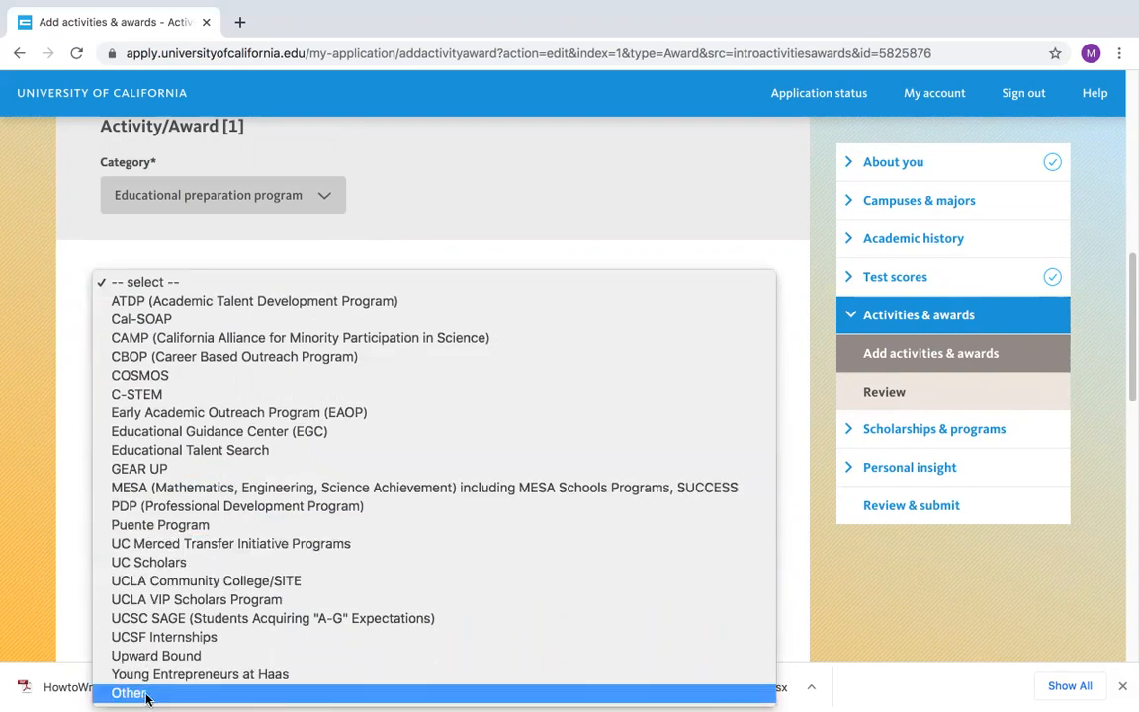
click(147, 696)
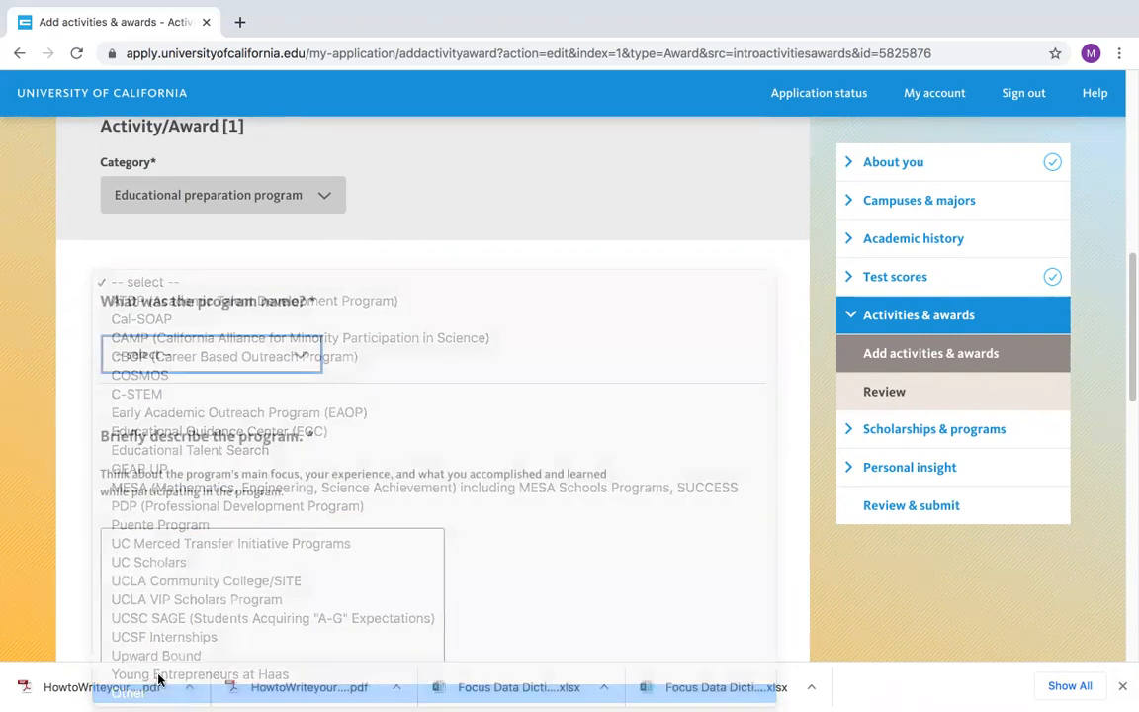
click(203, 426)
text(AVID)
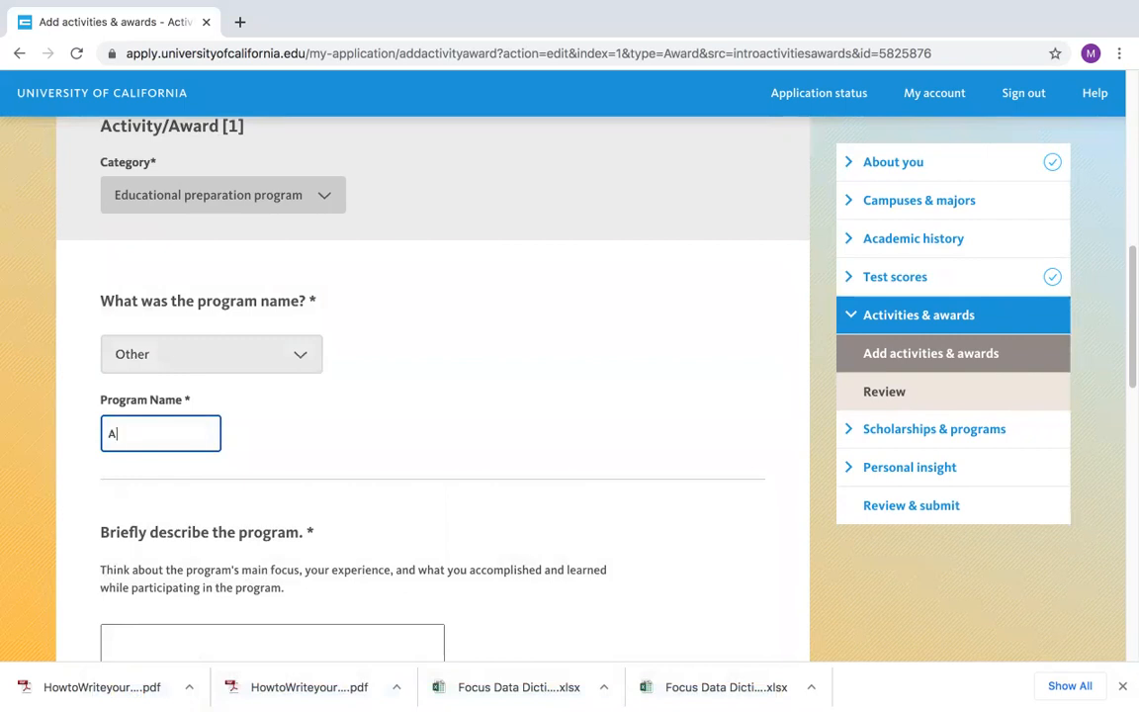
click(344, 435)
scroll(341, 405, down, 4)
click(204, 270)
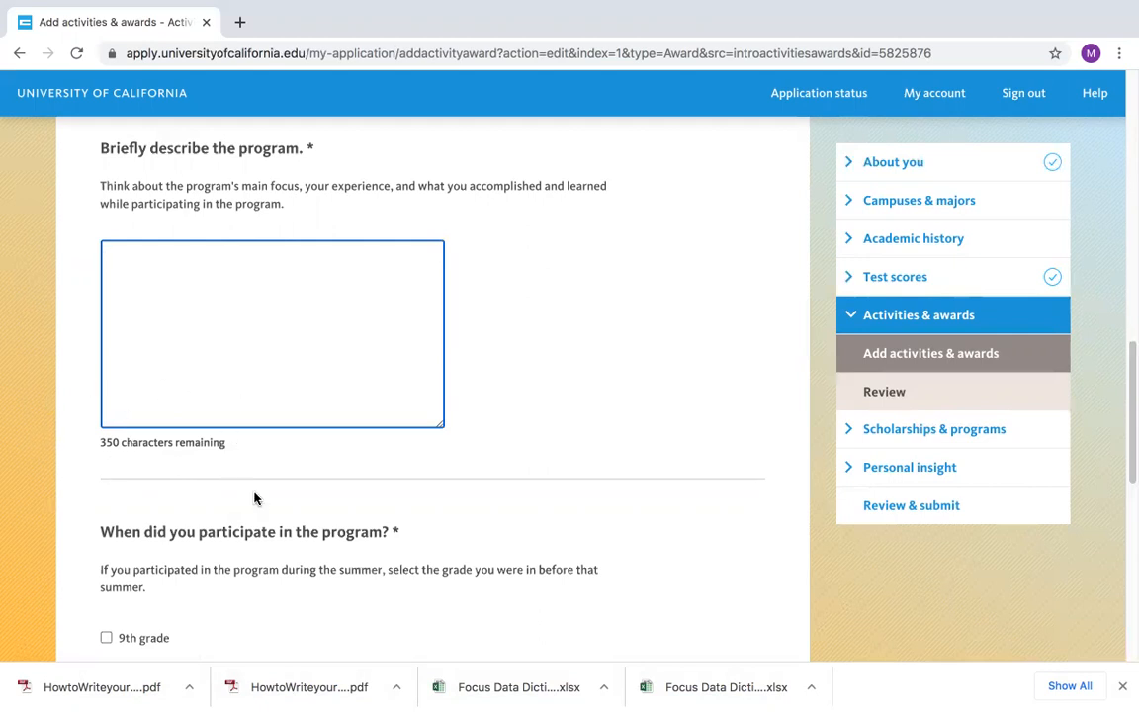
- Mark 9th, 10th, 11th and 12th grade as the participation years, and clear all four grades again
scroll(254, 498, down, 2)
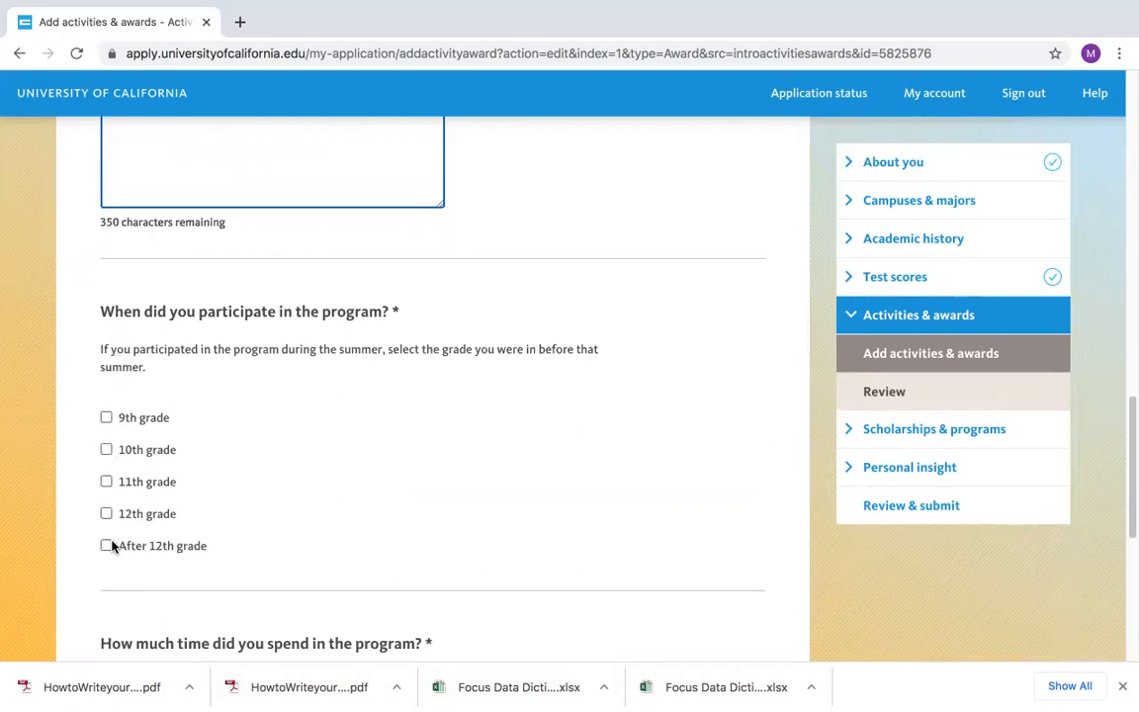
click(105, 417)
click(105, 449)
click(106, 481)
click(106, 513)
click(106, 419)
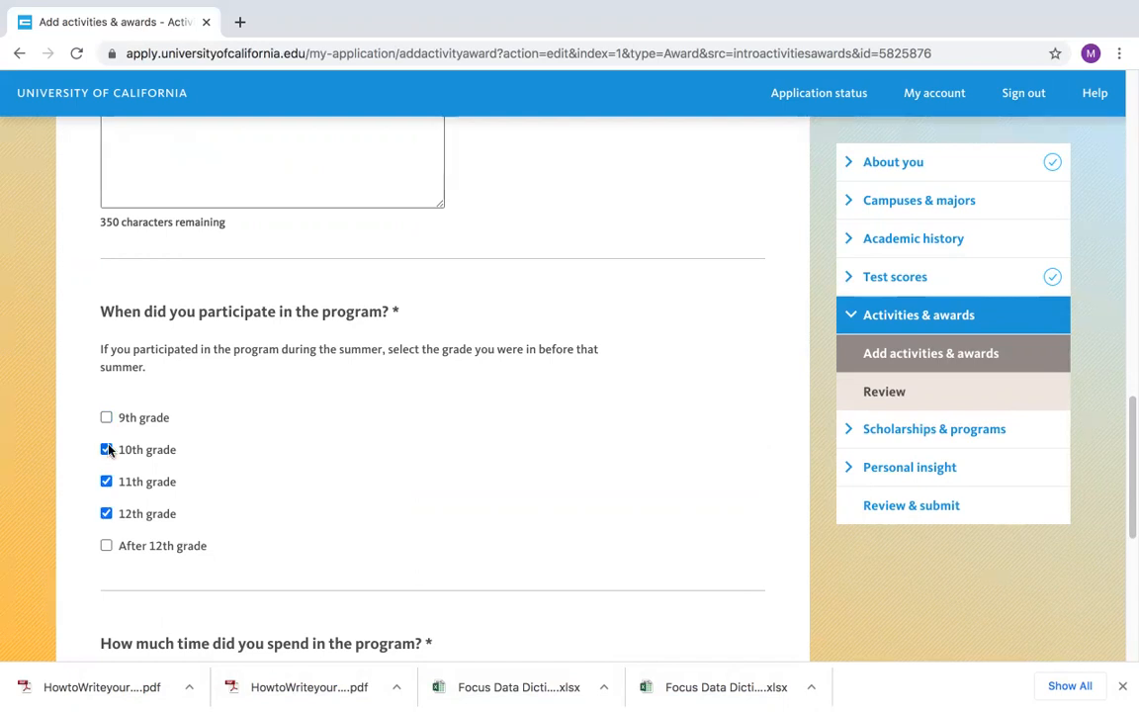
click(106, 450)
click(106, 482)
click(106, 513)
- Examine the fields for hours spent per week and weeks spent per year in the program
scroll(316, 495, down, 3)
click(306, 489)
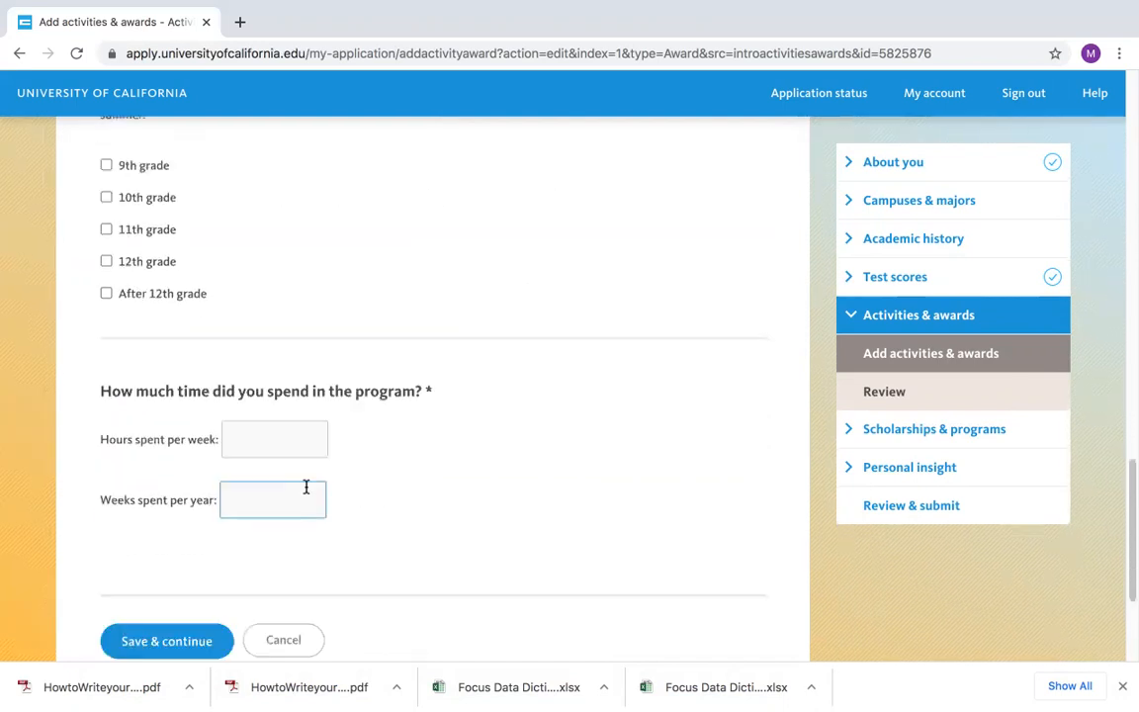
click(276, 408)
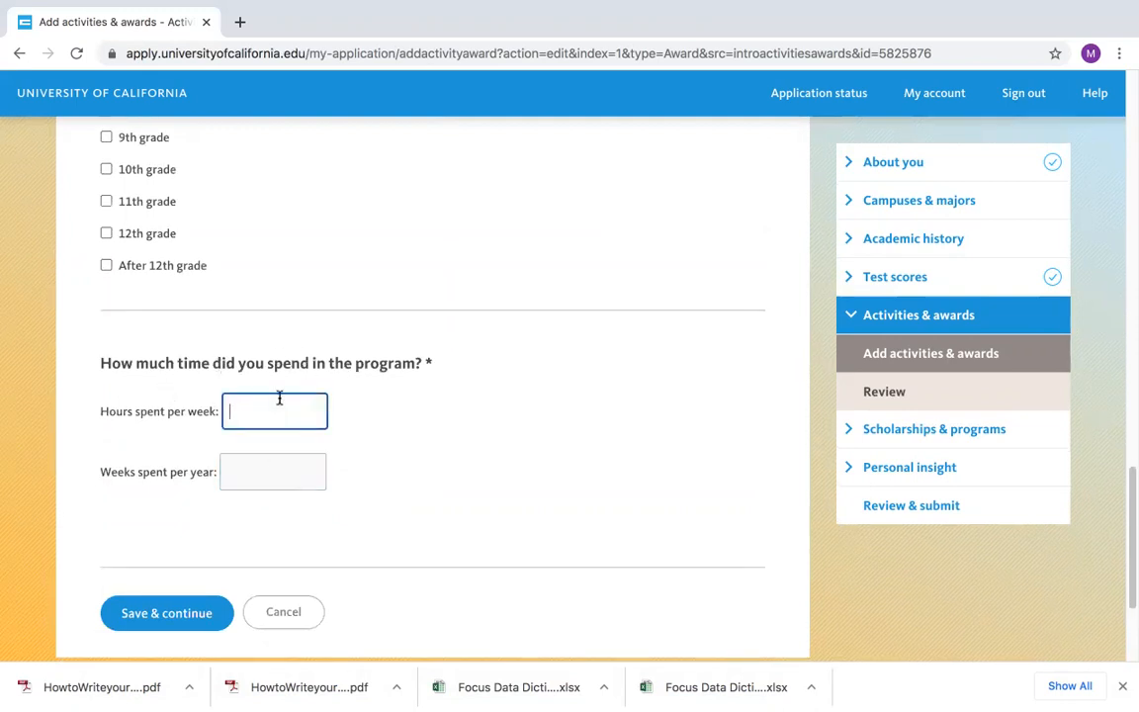
click(263, 469)
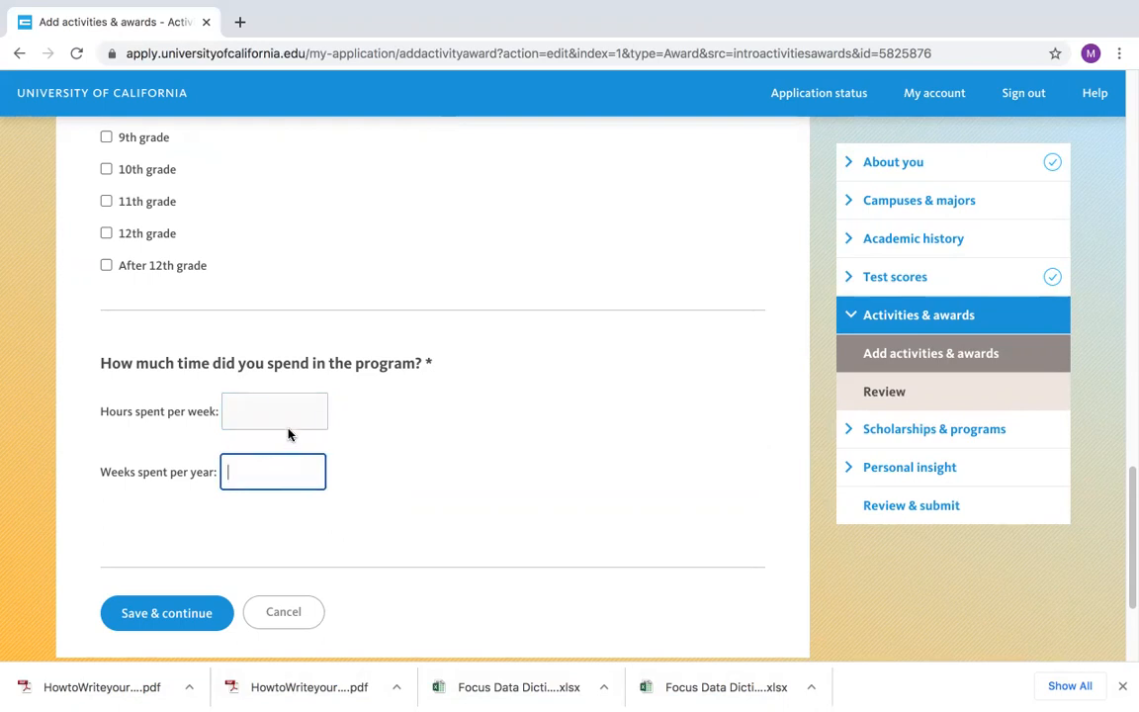
- Change the Activity/Award [1] category to Award or honor and activate the award name field
scroll(290, 332, up, 10)
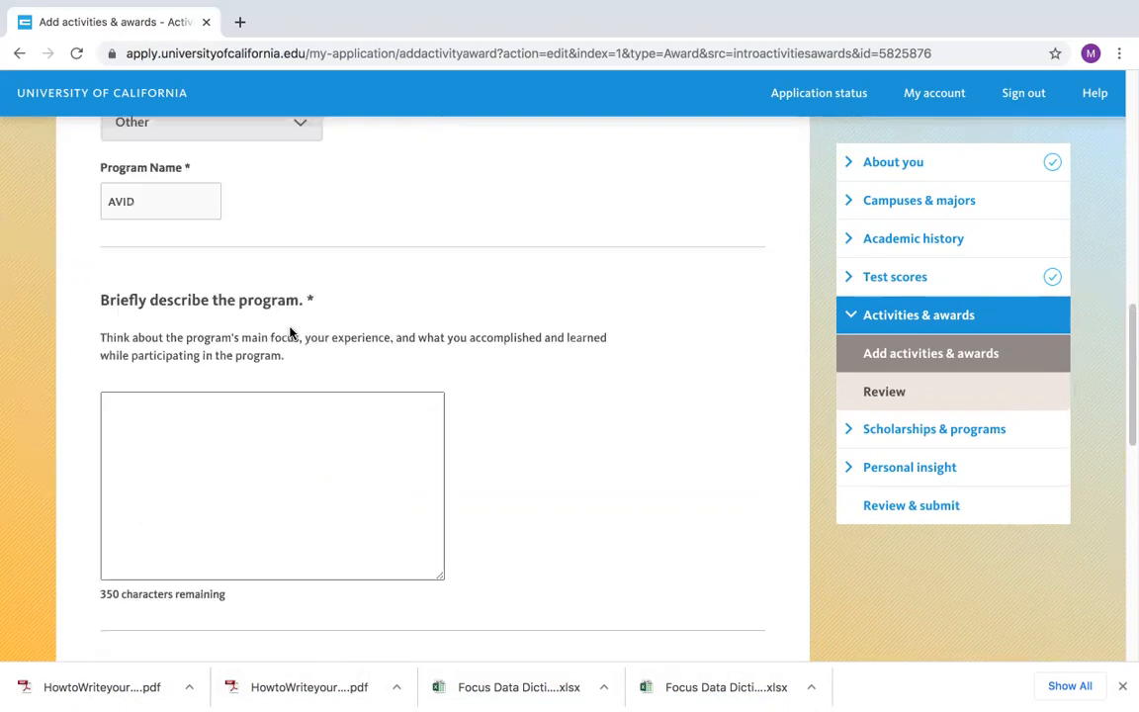
scroll(292, 331, up, 1)
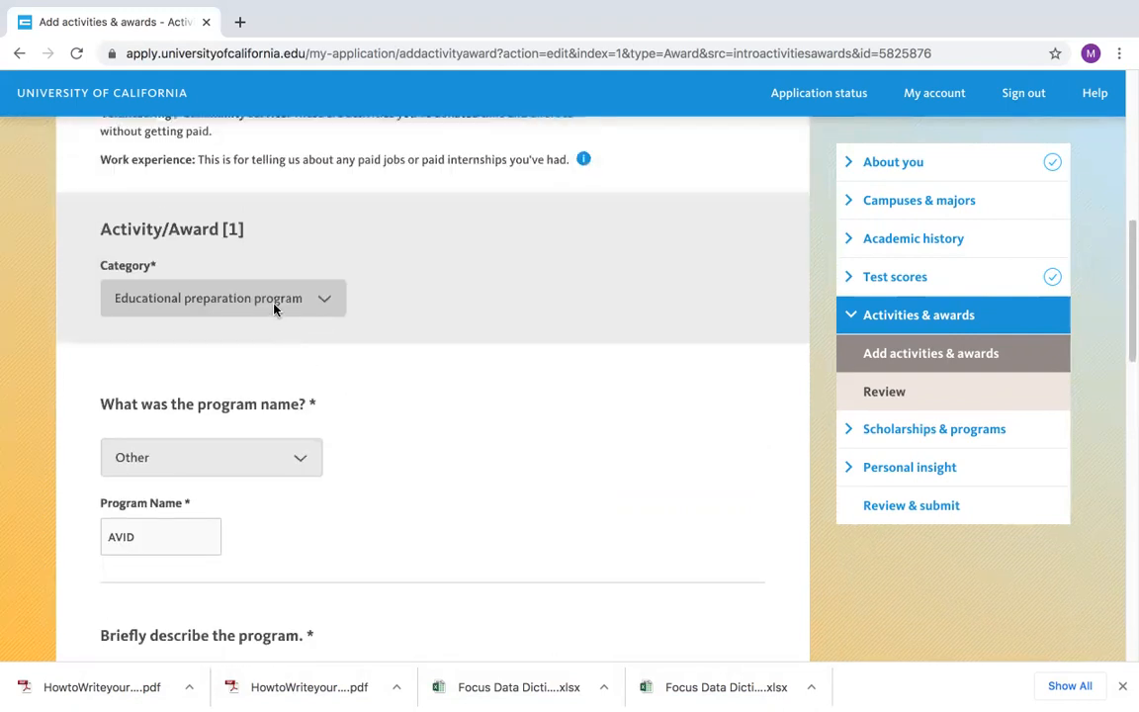
click(276, 300)
click(235, 287)
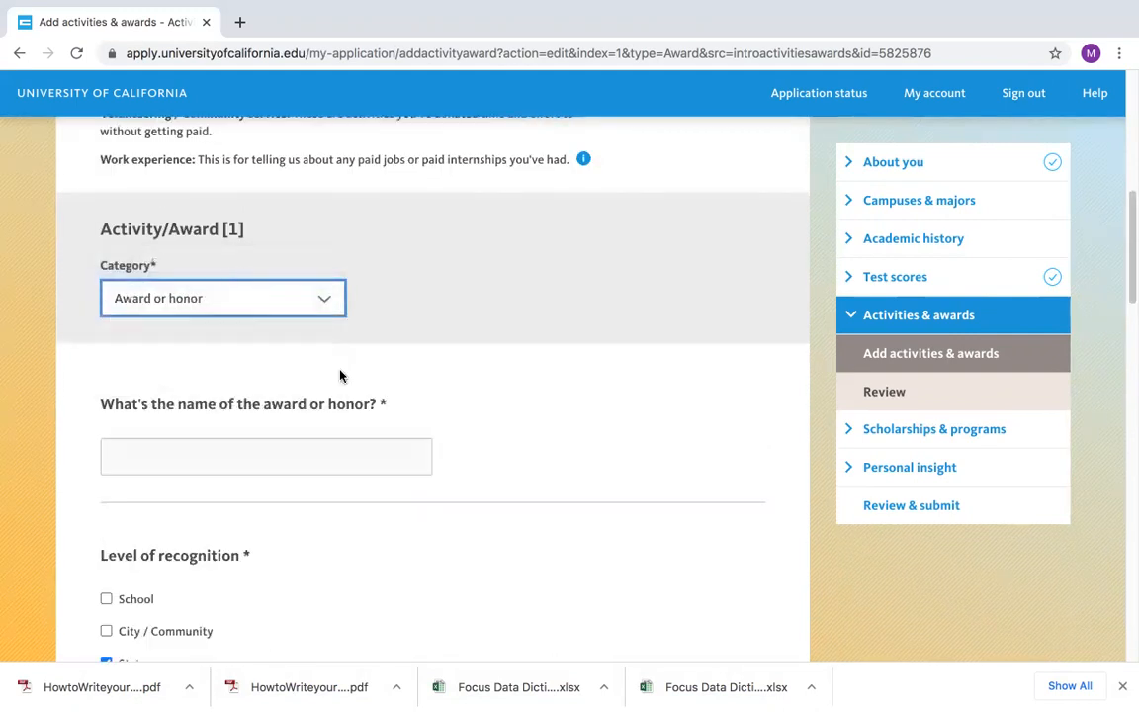
scroll(356, 435, down, 1)
click(312, 412)
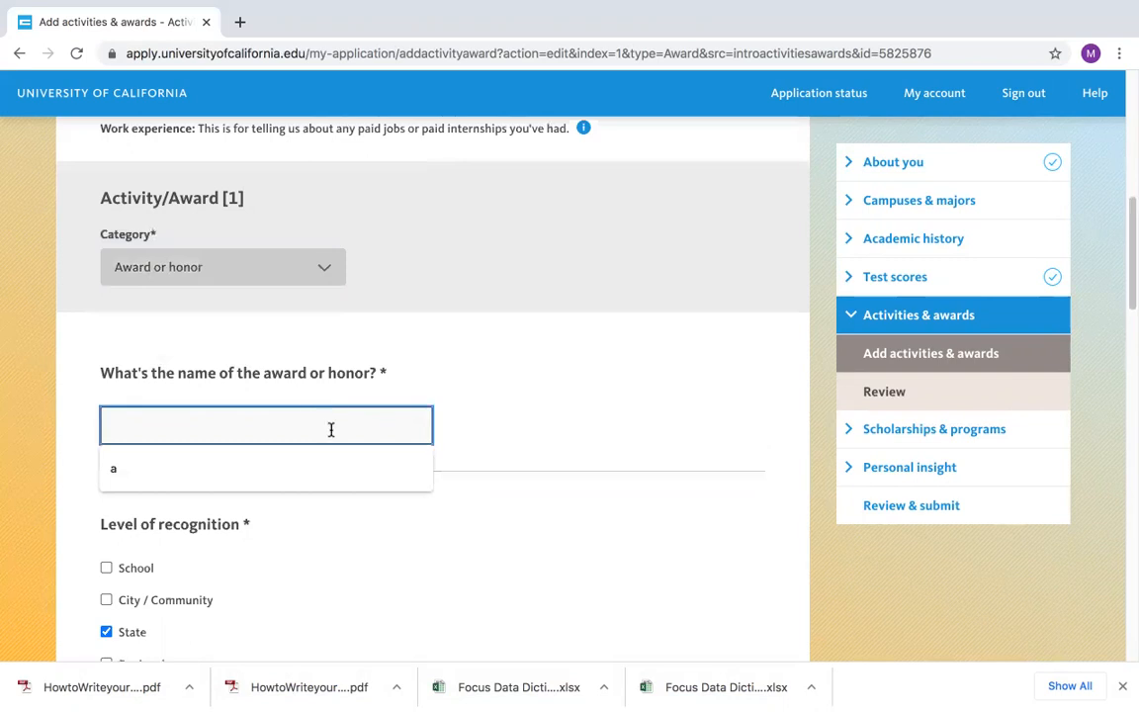
click(277, 394)
- Set School as the award's only level of recognition, leaving City / Community and State cleared
scroll(280, 382, down, 2)
click(106, 427)
click(105, 459)
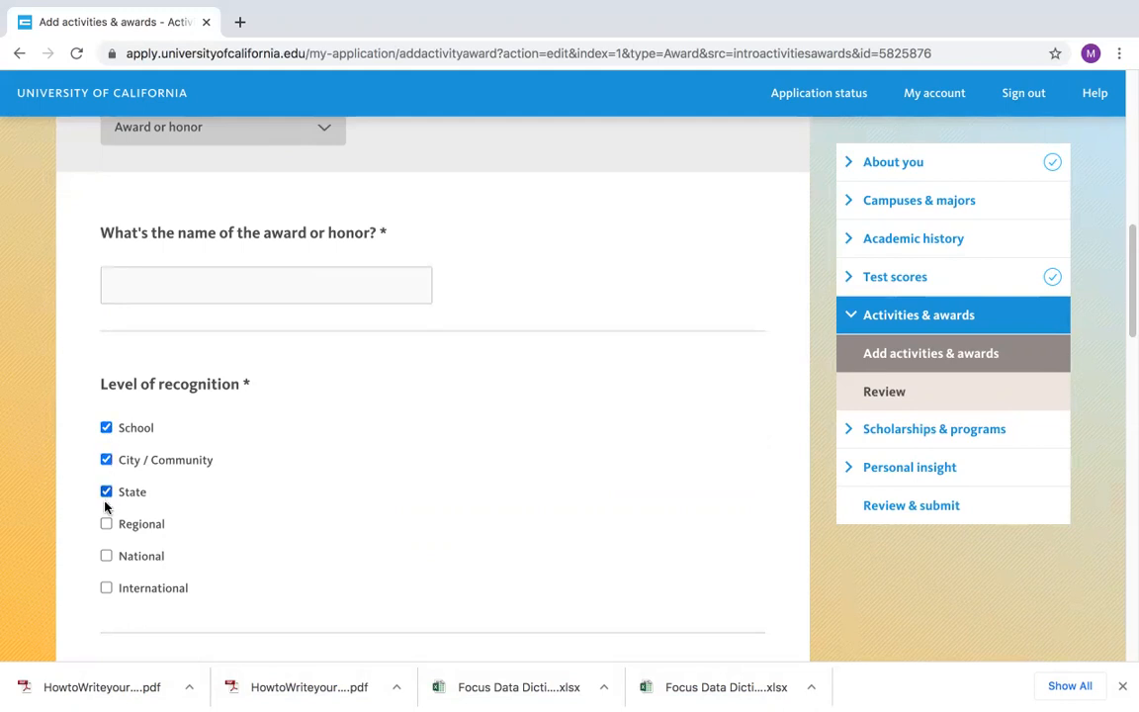
click(106, 491)
click(106, 429)
click(107, 429)
- Switch the type of award to Non-academic and back to Academic
scroll(395, 524, down, 3)
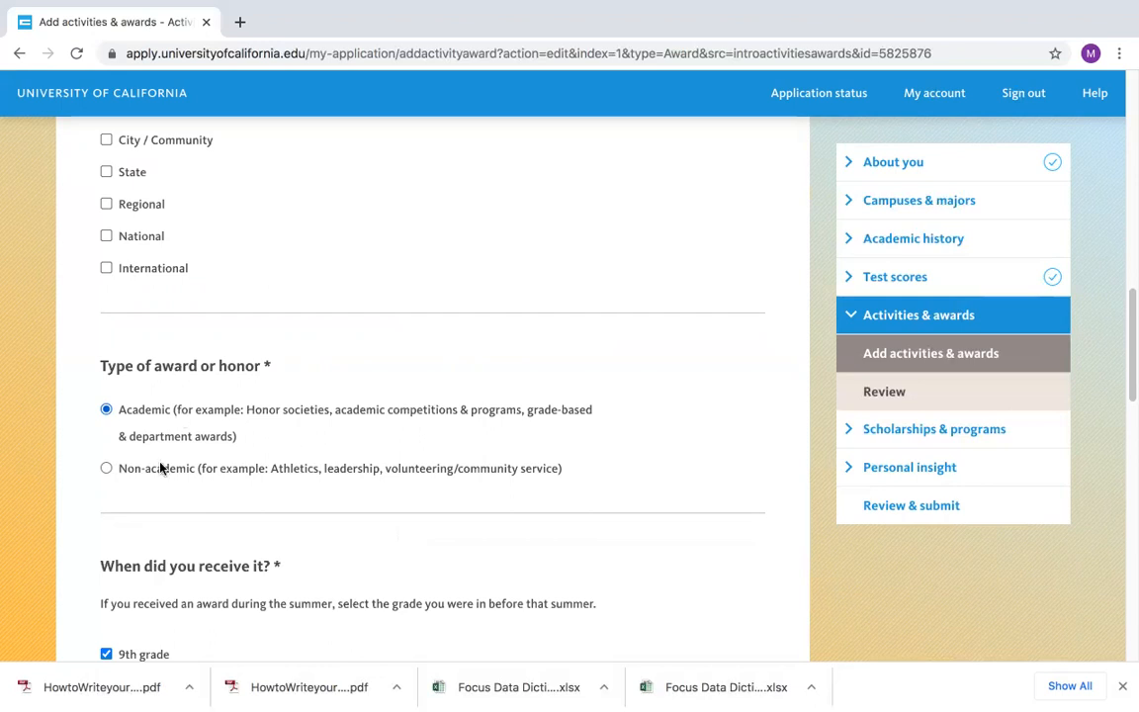
click(103, 474)
click(104, 412)
- Clear the existing text from the award's eligibility requirements field
scroll(125, 512, down, 1)
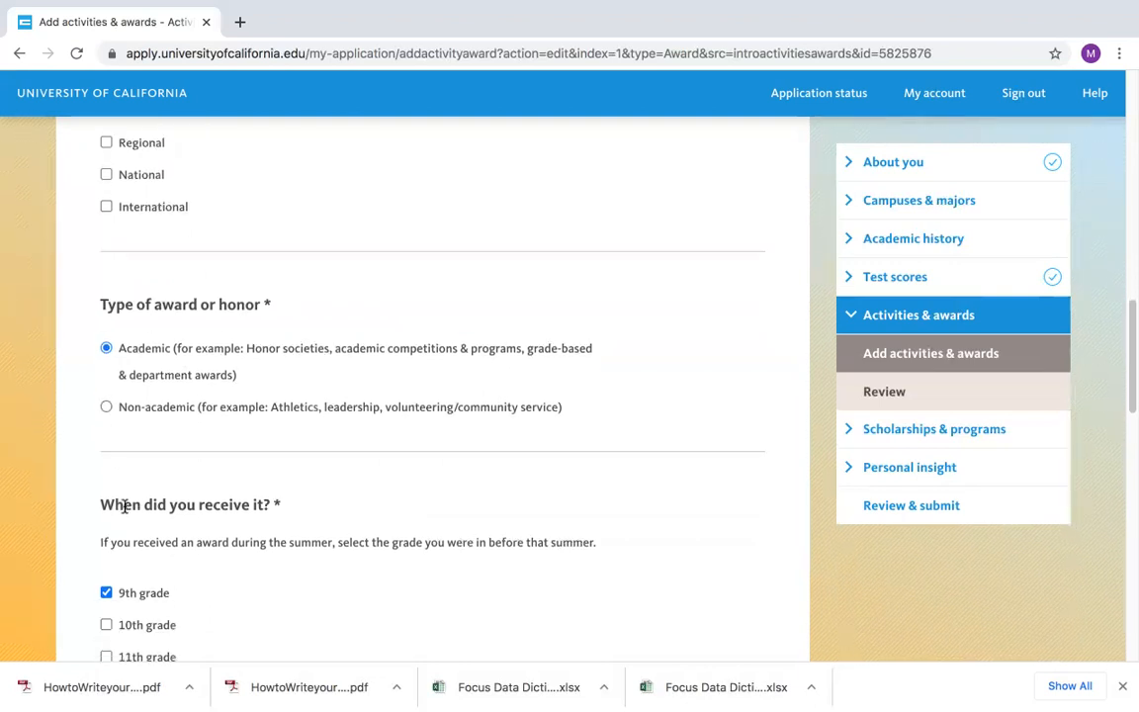
scroll(102, 497, down, 1)
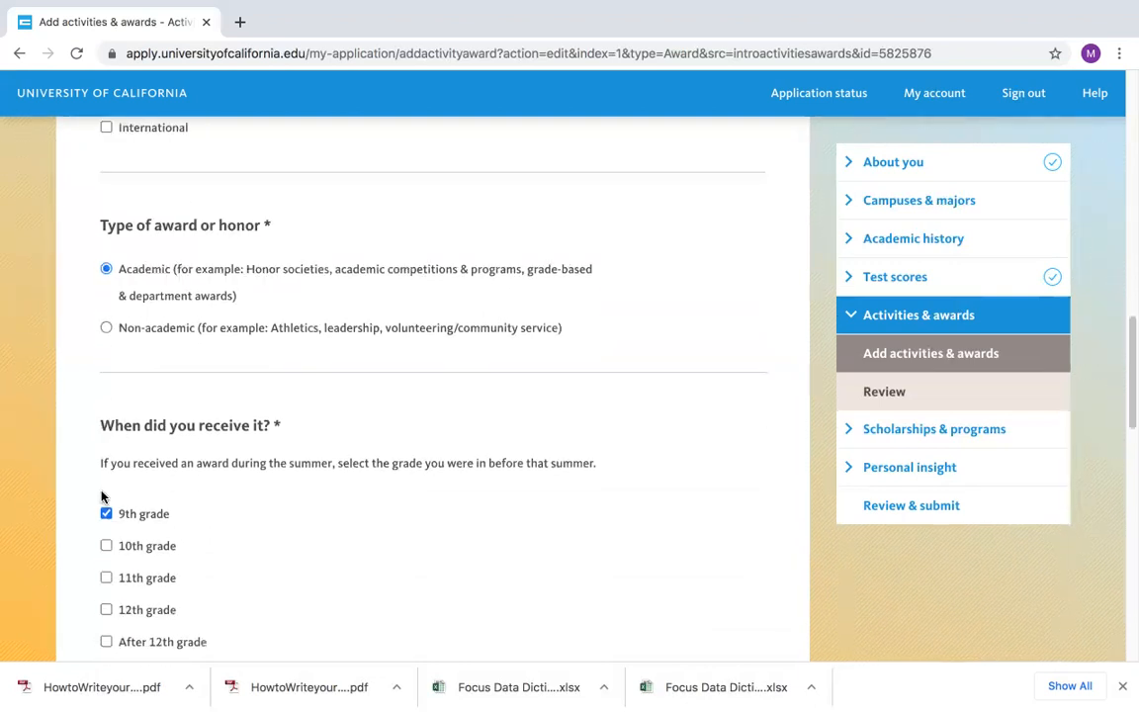
scroll(101, 497, down, 1)
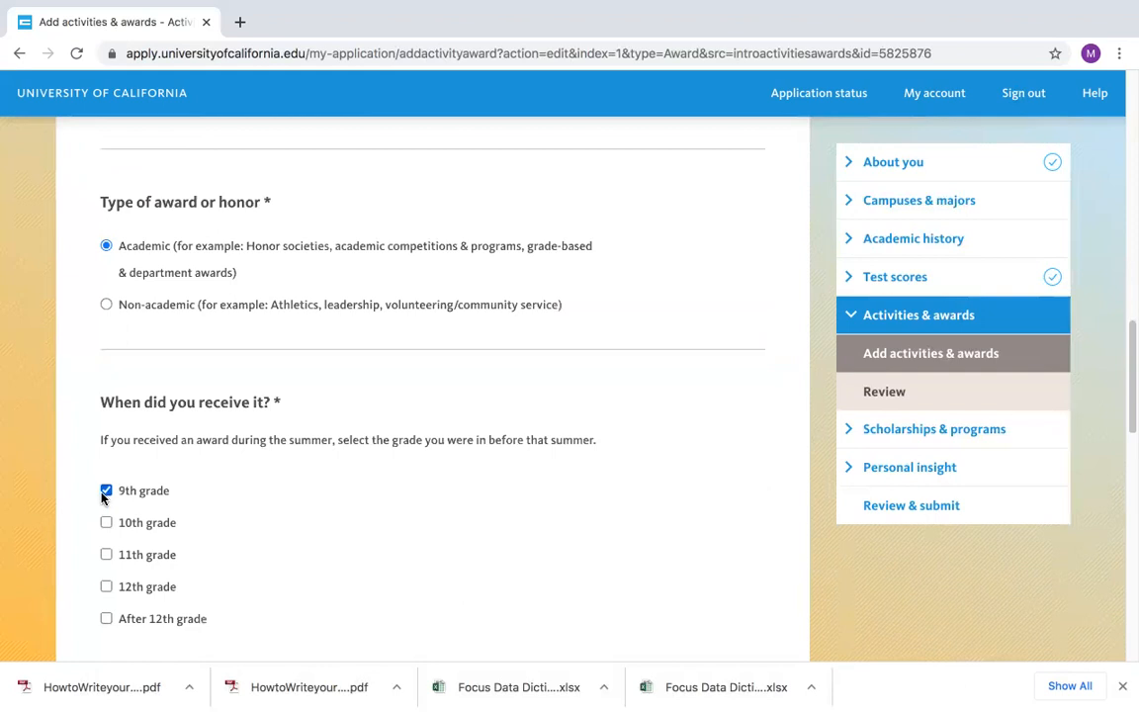
scroll(102, 496, down, 1)
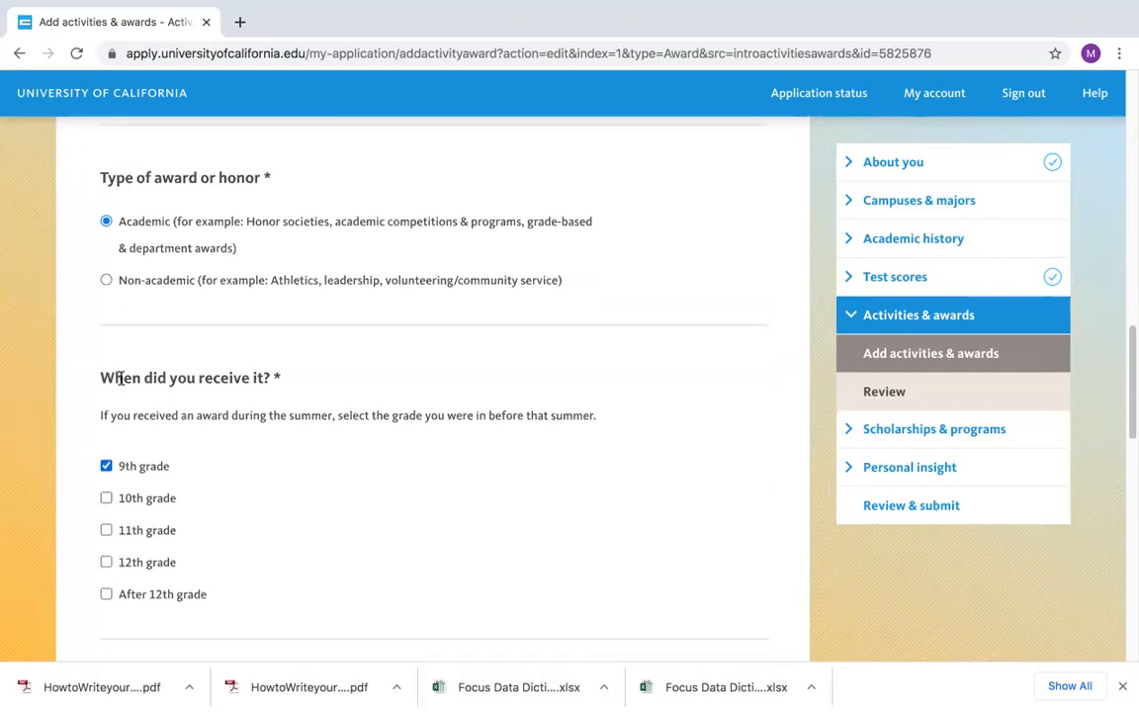
scroll(115, 512, down, 3)
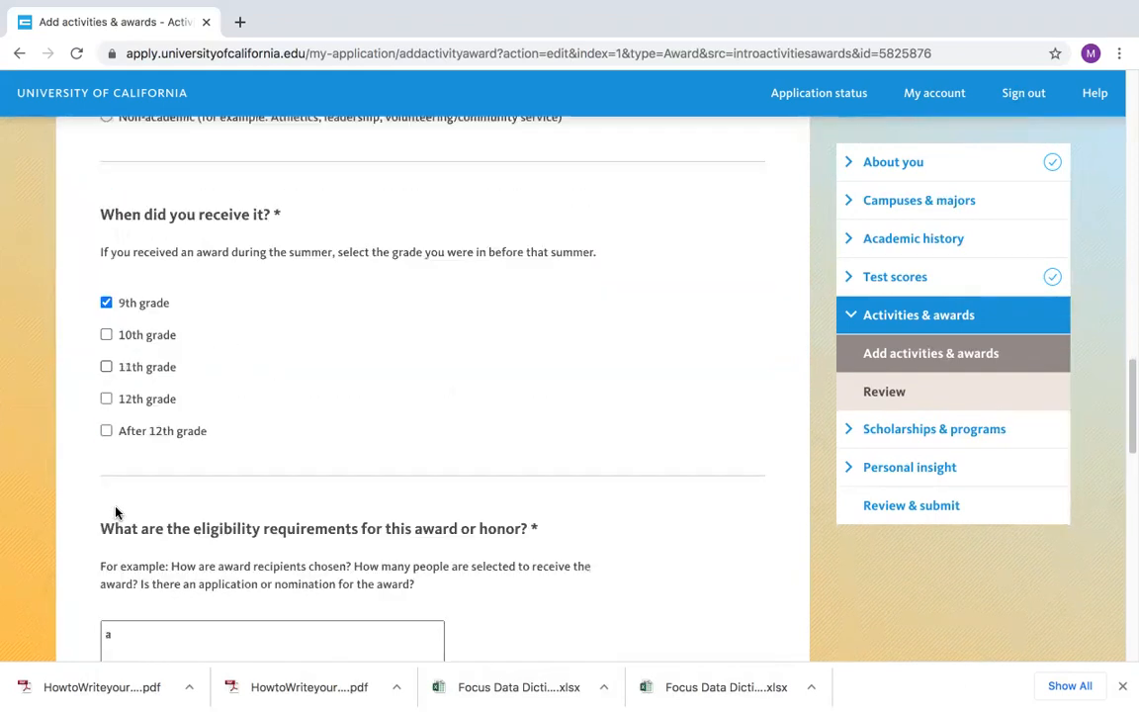
click(125, 504)
key(BackSpace)
- Enter High Honors as the name of the award or honor
scroll(126, 385, up, 5)
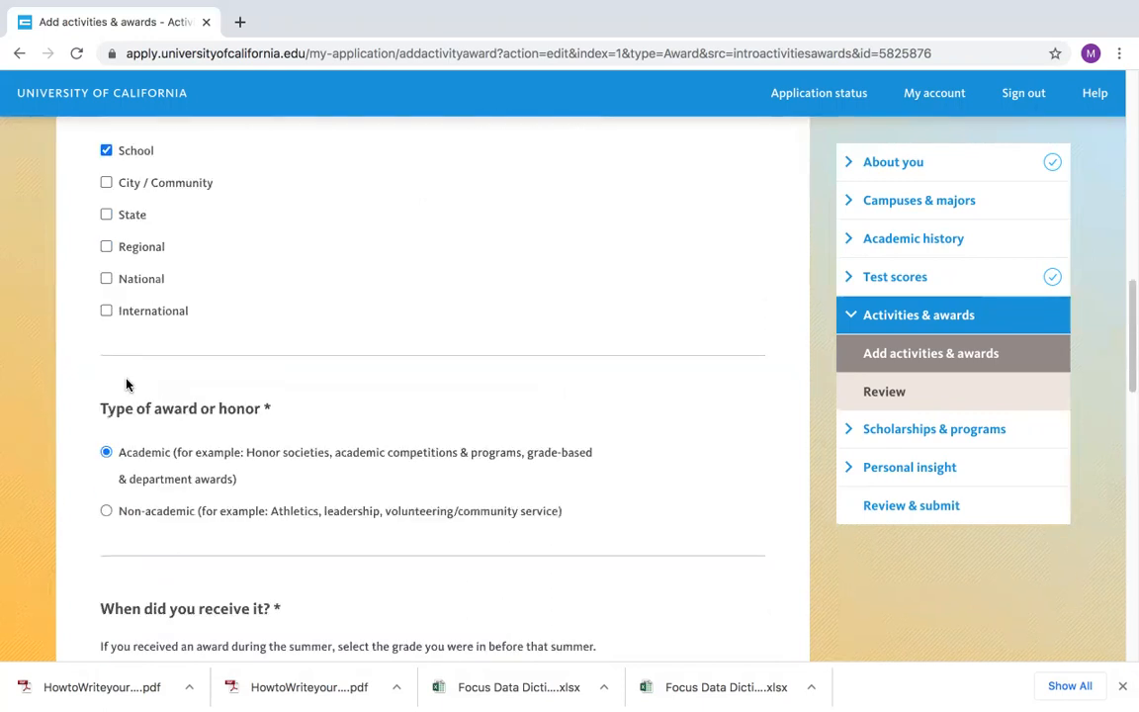
scroll(125, 385, up, 2)
click(151, 173)
text(High Honors)
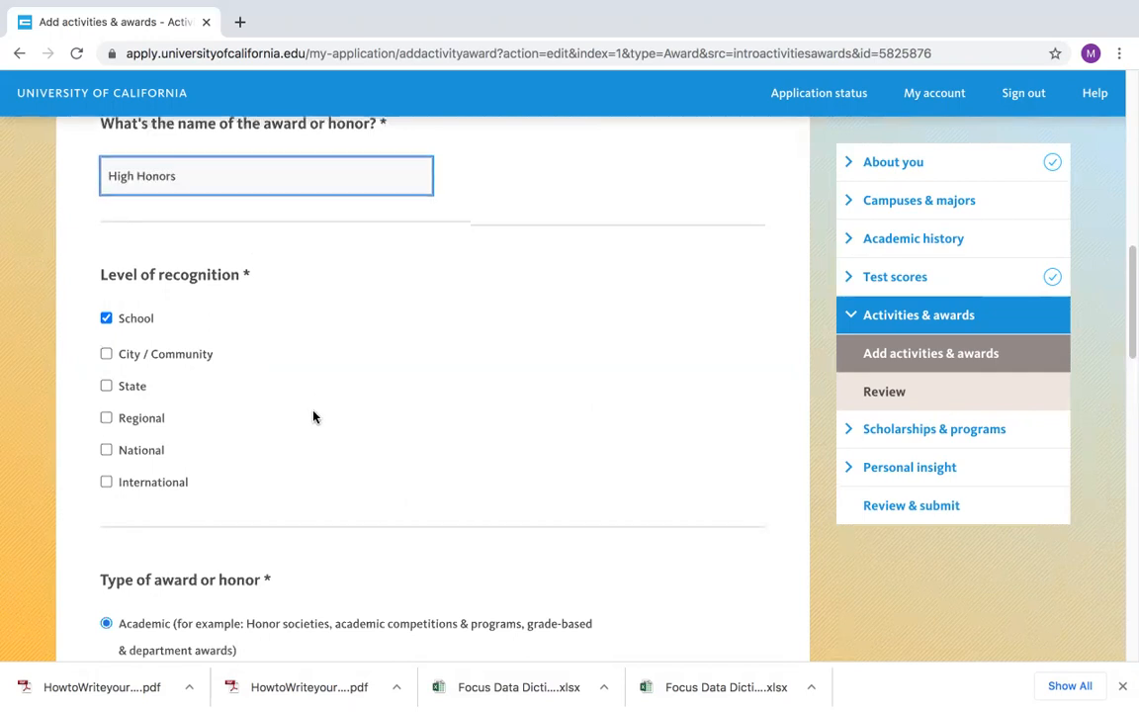
- Add 10th grade and 11th grade to the grades in which the award was received
scroll(311, 410, down, 2)
scroll(148, 322, down, 4)
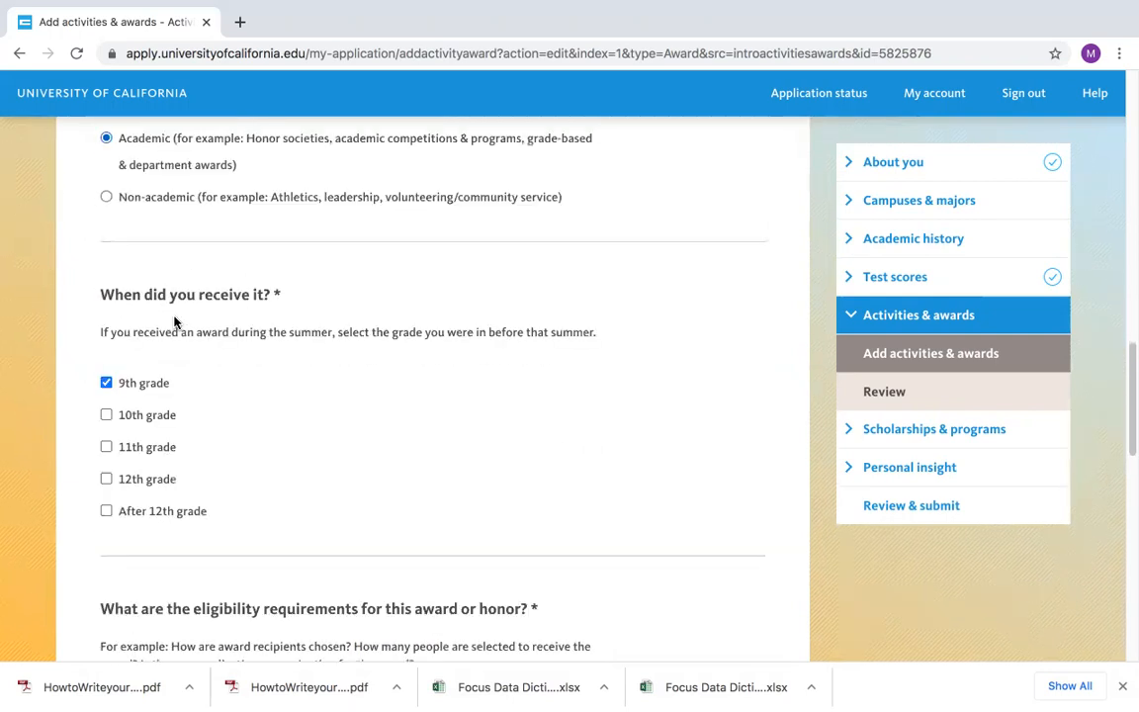
click(106, 414)
click(106, 447)
- Activate the eligibility requirements field and review its question along with the award's type and recognition level
scroll(290, 493, down, 3)
click(273, 483)
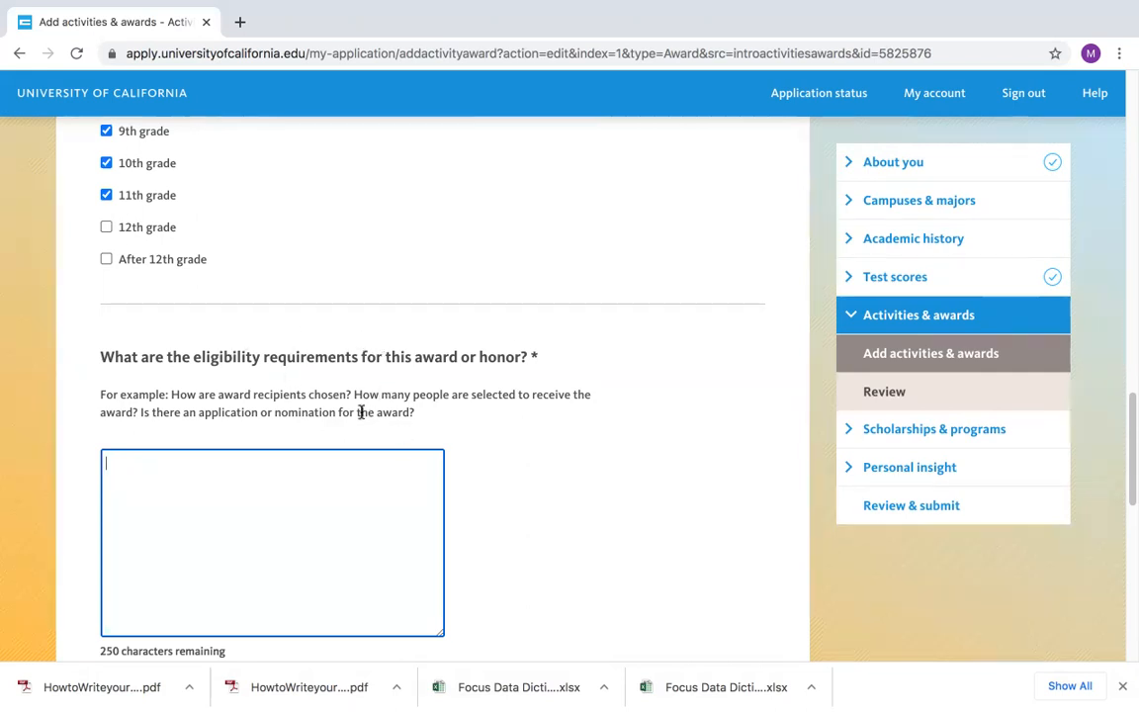
scroll(327, 409, up, 5)
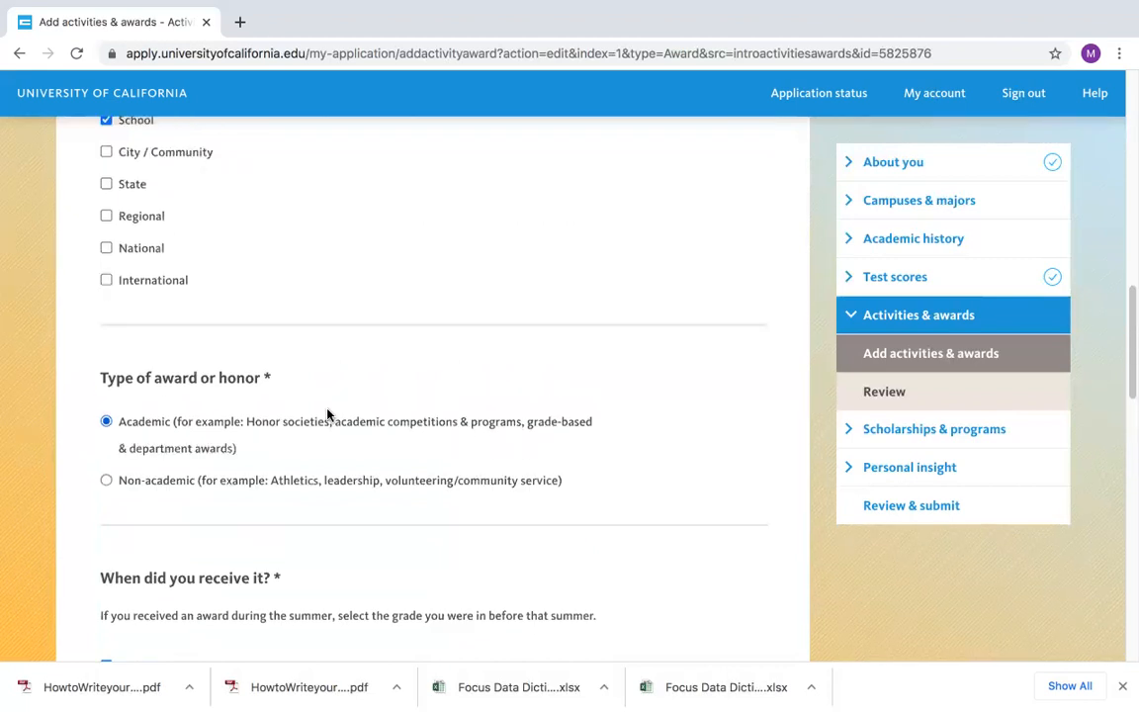
scroll(327, 408, down, 3)
scroll(327, 416, down, 4)
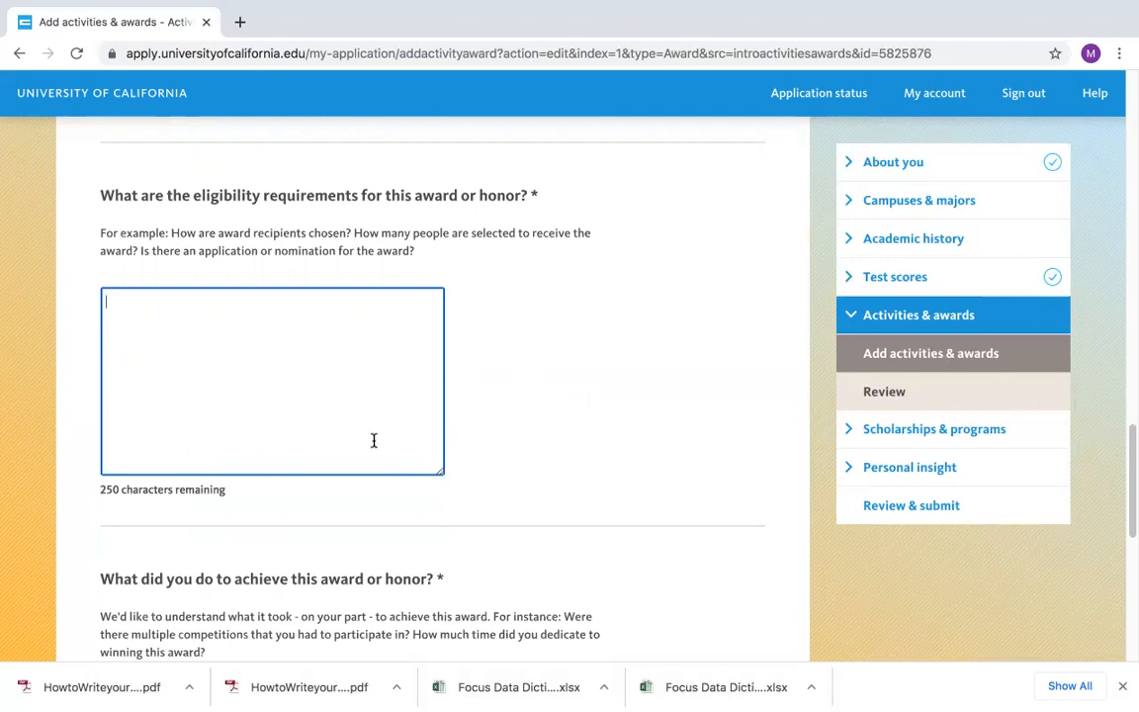
- Clear the existing text from the field describing what was done to achieve the award or honor
scroll(363, 488, down, 1)
scroll(363, 487, down, 5)
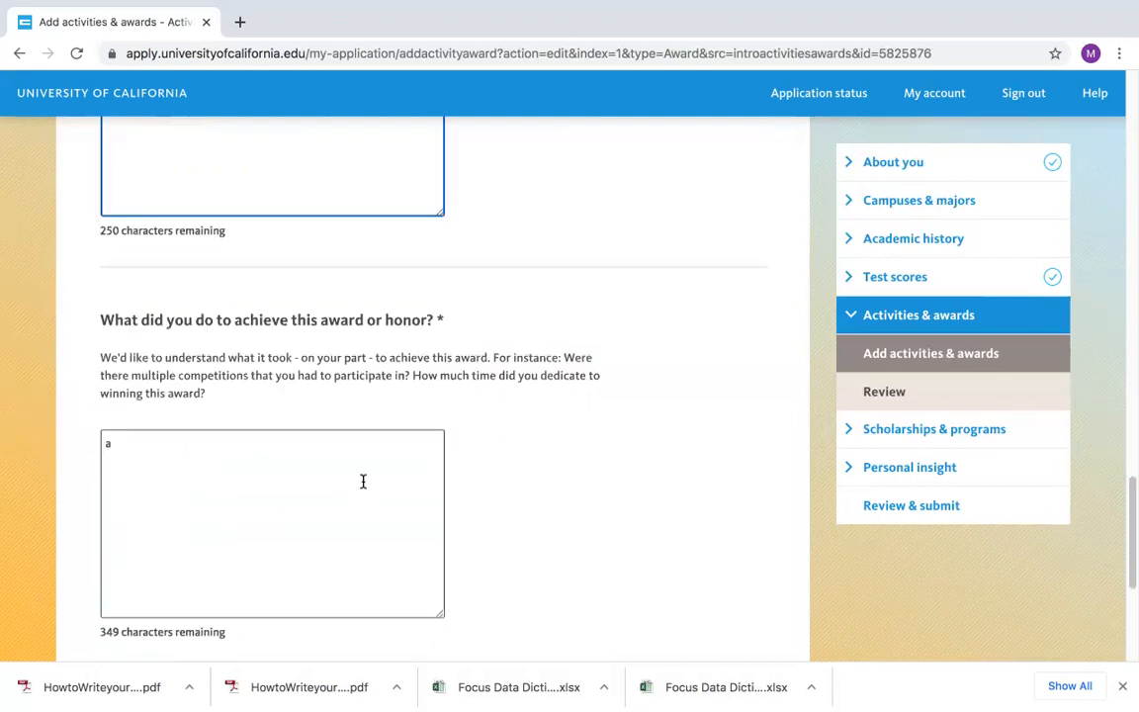
click(170, 445)
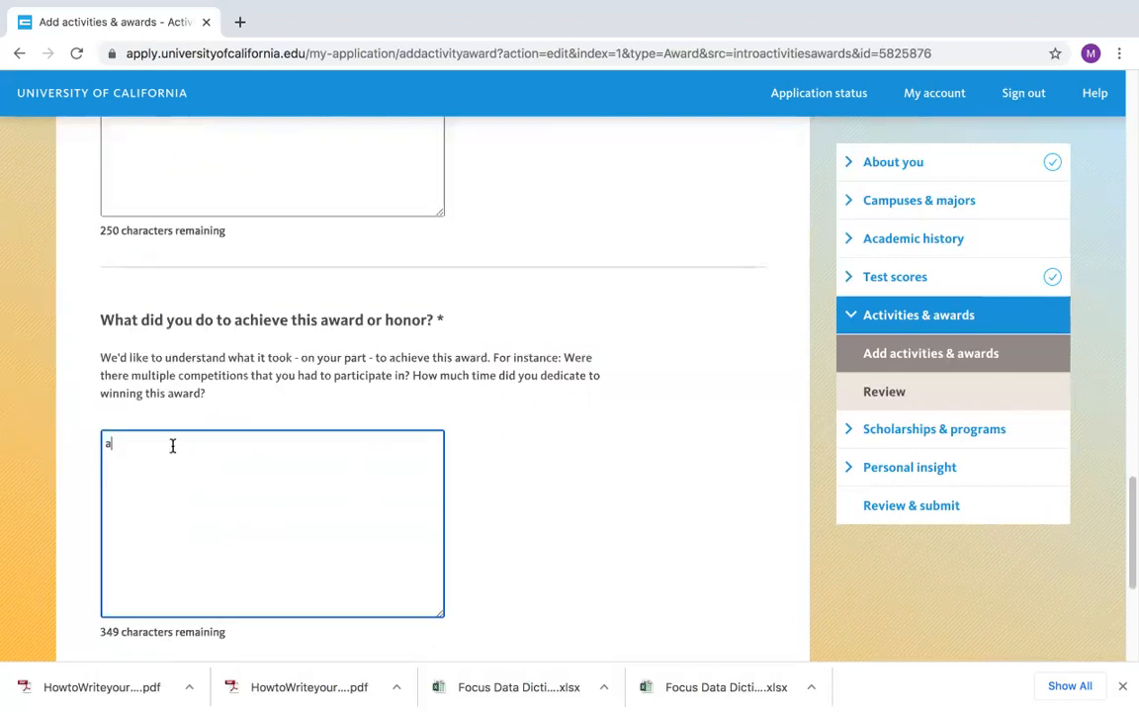
key(BackSpace)
scroll(345, 499, down, 2)
click(187, 564)
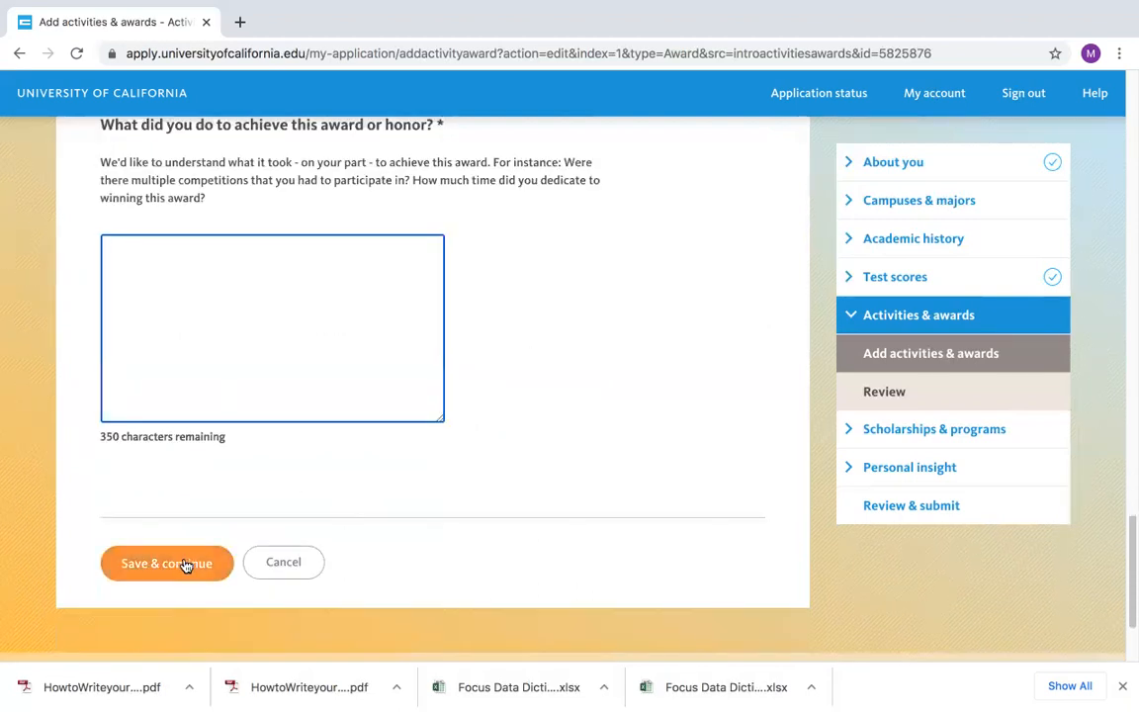
- Change the Activity/Award [1] category to Extracurricular activity
scroll(436, 441, up, 6)
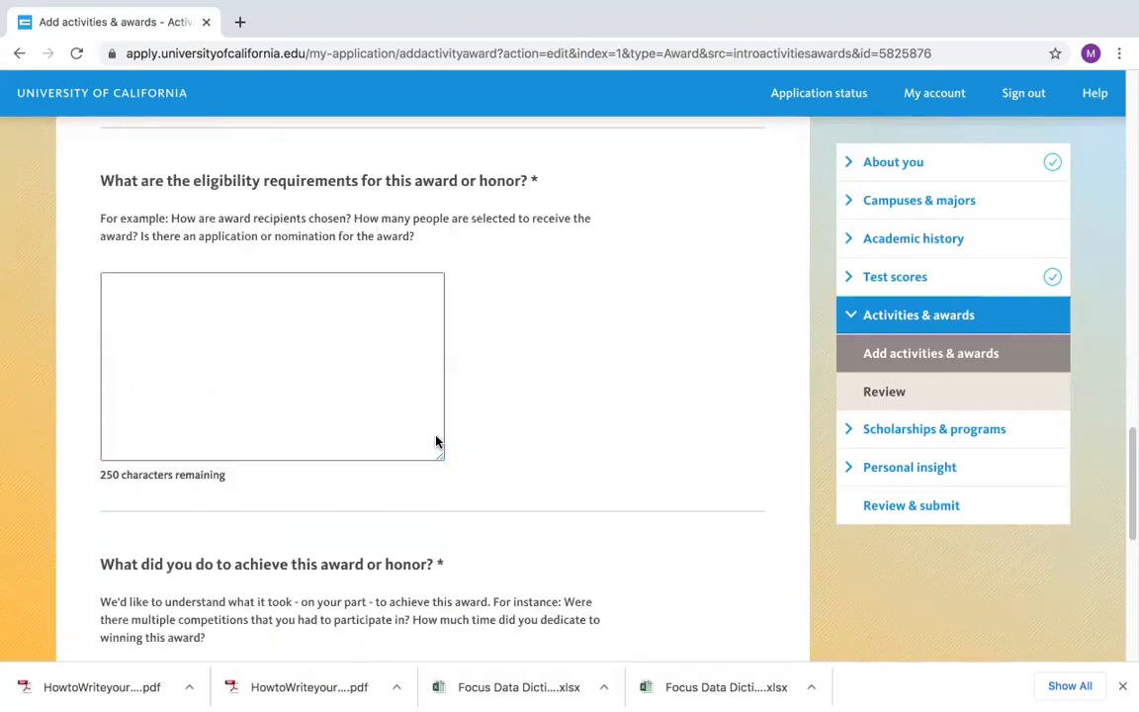
scroll(436, 441, up, 8)
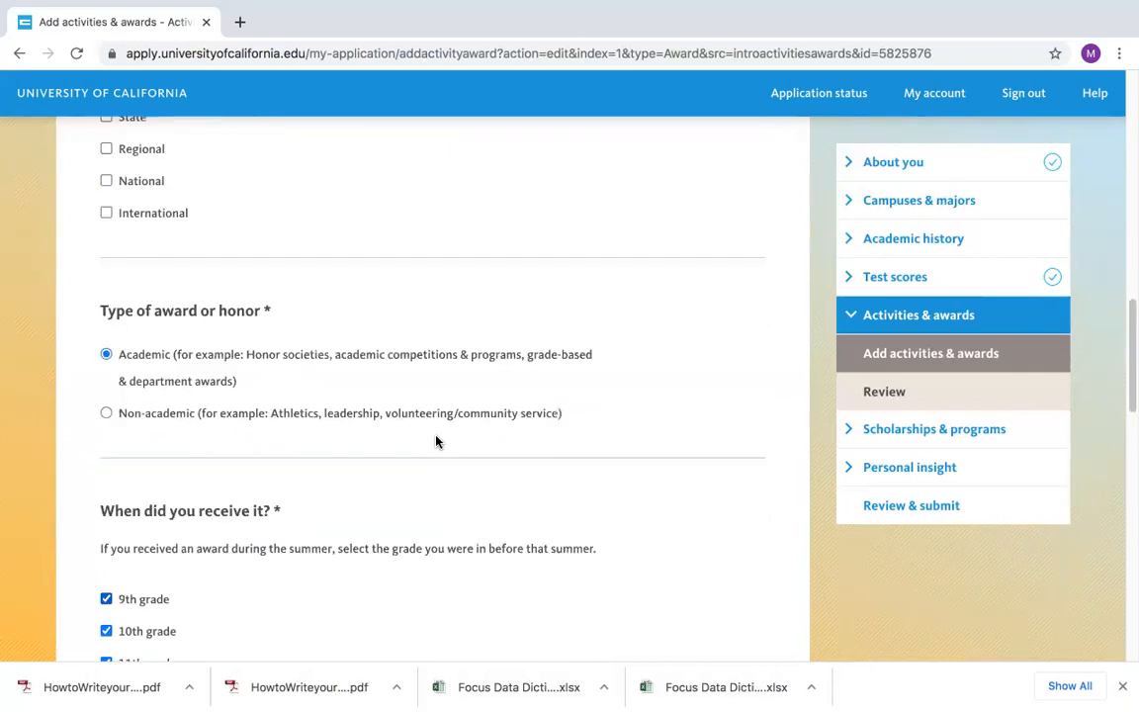
scroll(244, 252, up, 5)
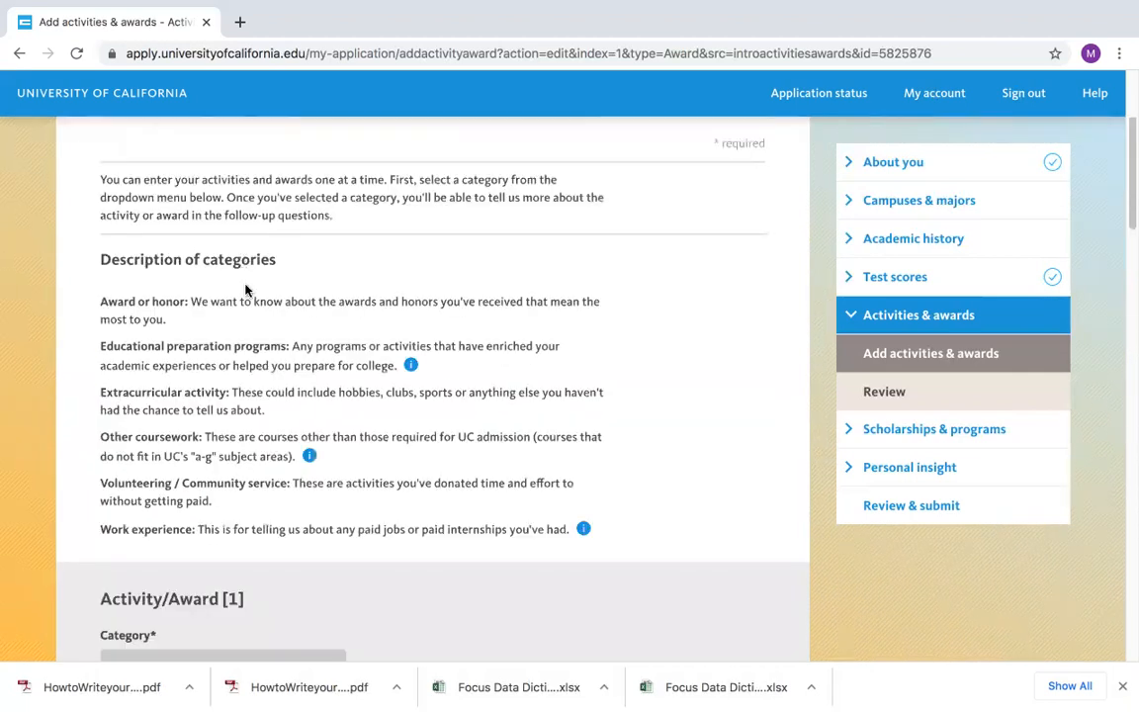
scroll(252, 462, down, 1)
click(213, 514)
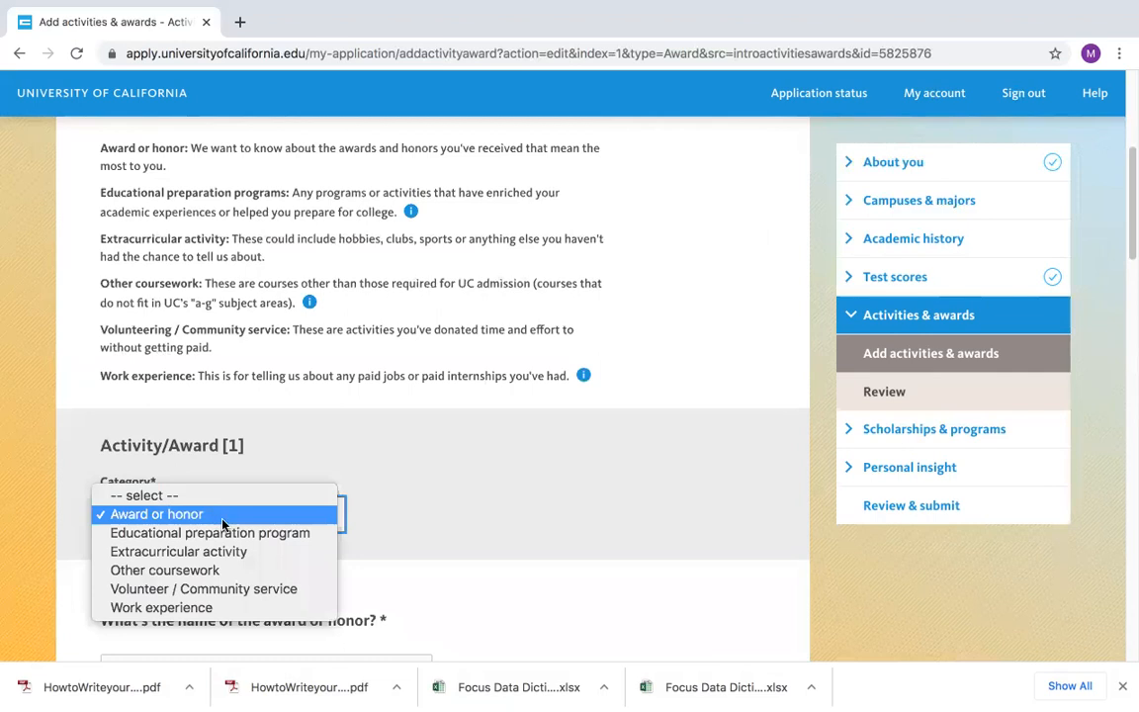
key(Escape)
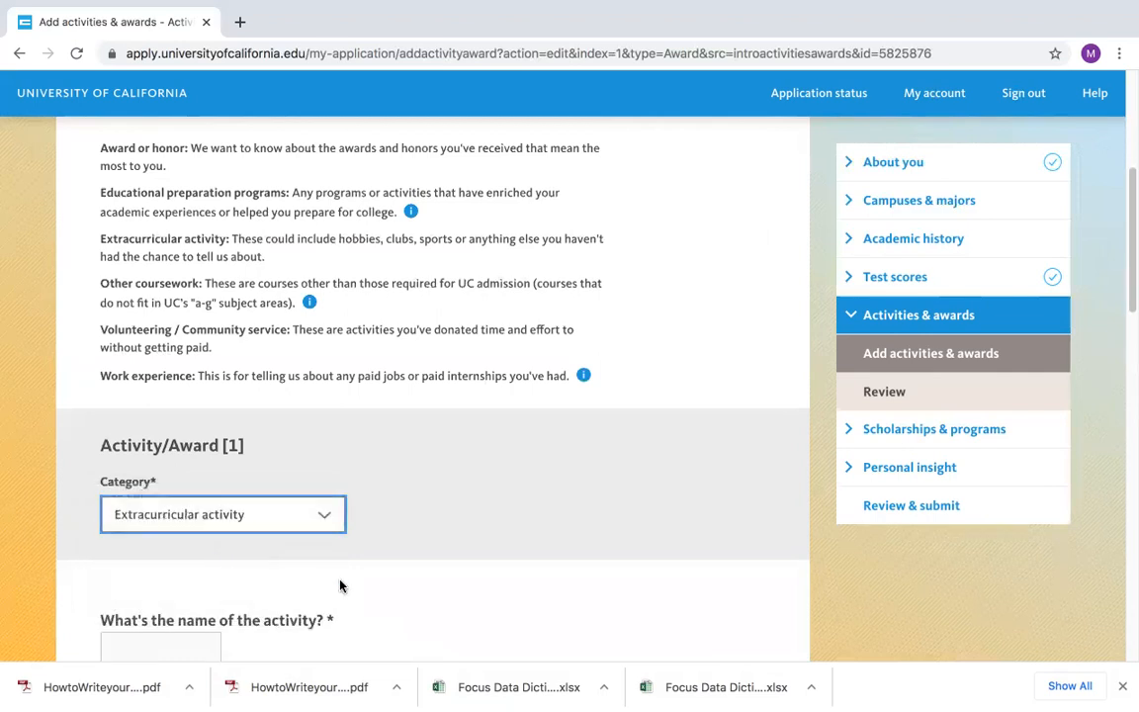
- Examine the activity name and description questions and look through the category options, keeping Extracurricular activity
scroll(333, 554, down, 3)
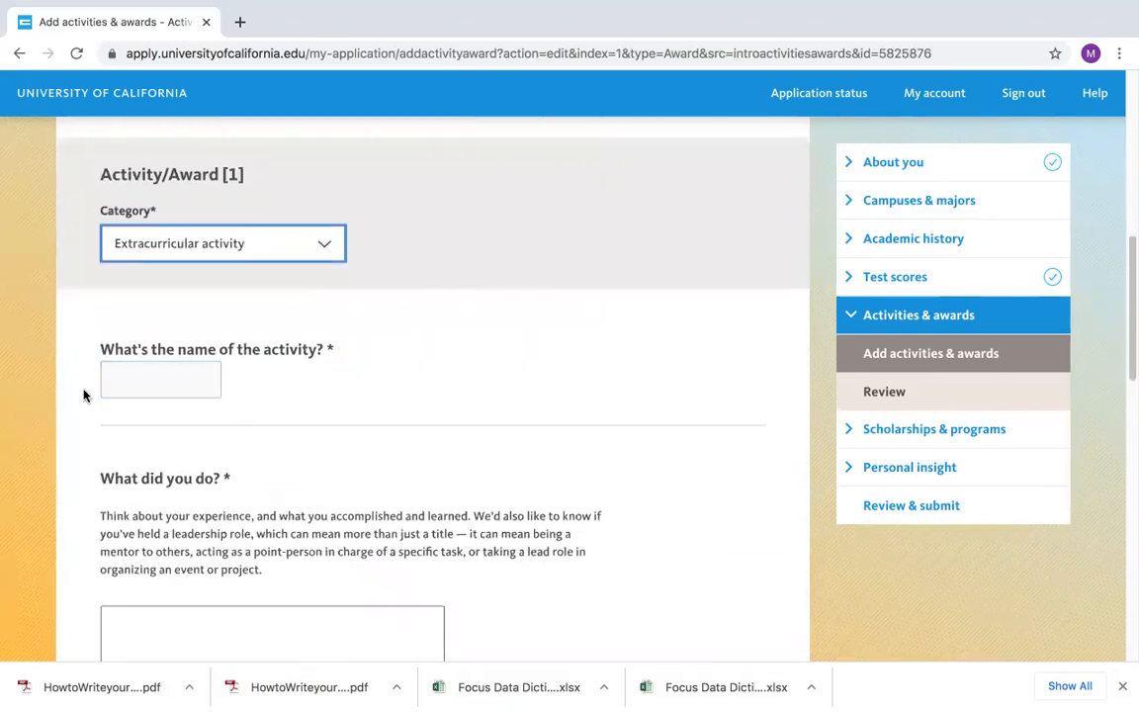
click(175, 379)
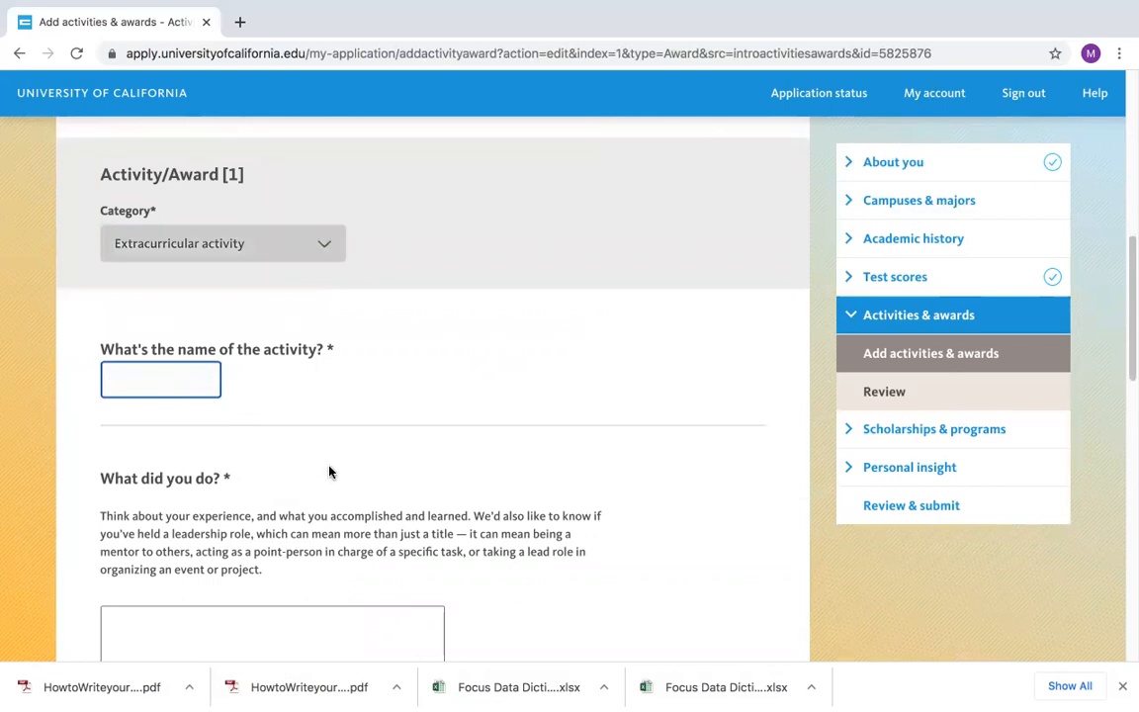
scroll(330, 472, down, 2)
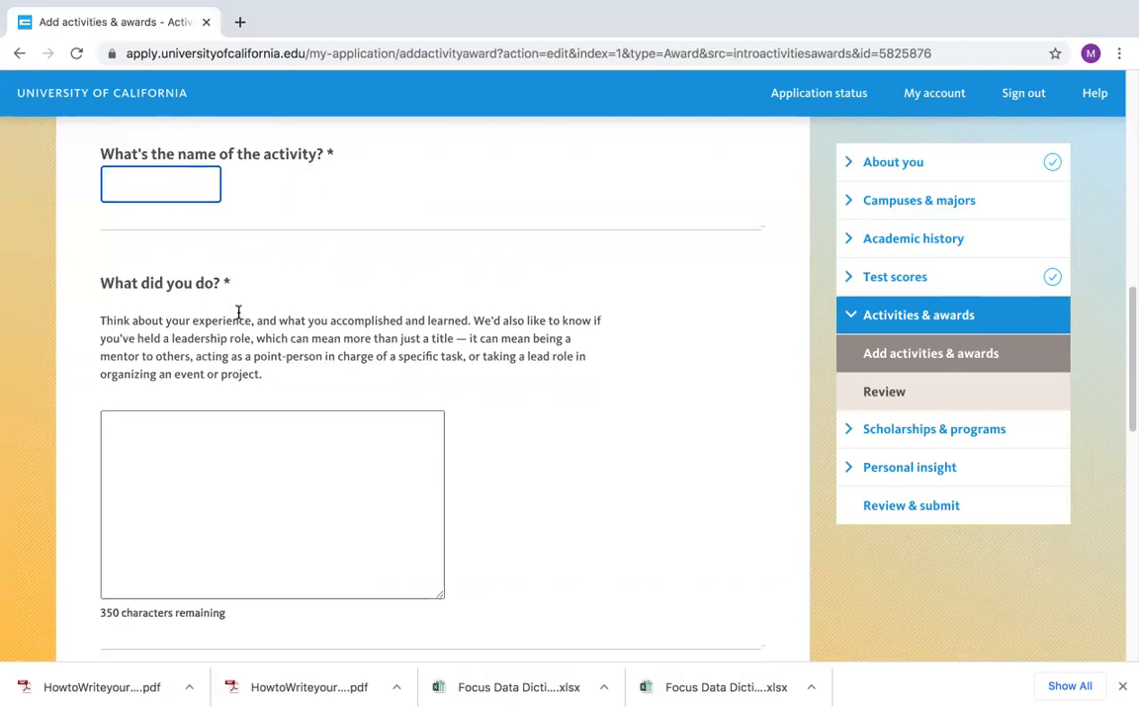
scroll(248, 277, up, 2)
click(257, 204)
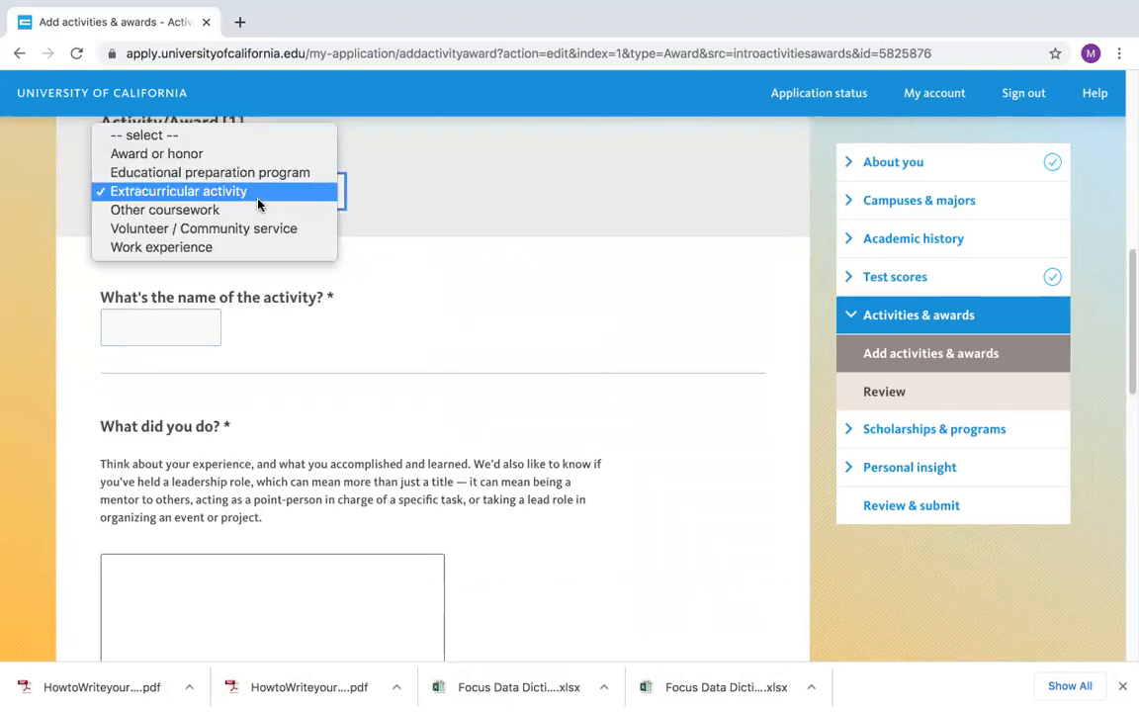
click(458, 351)
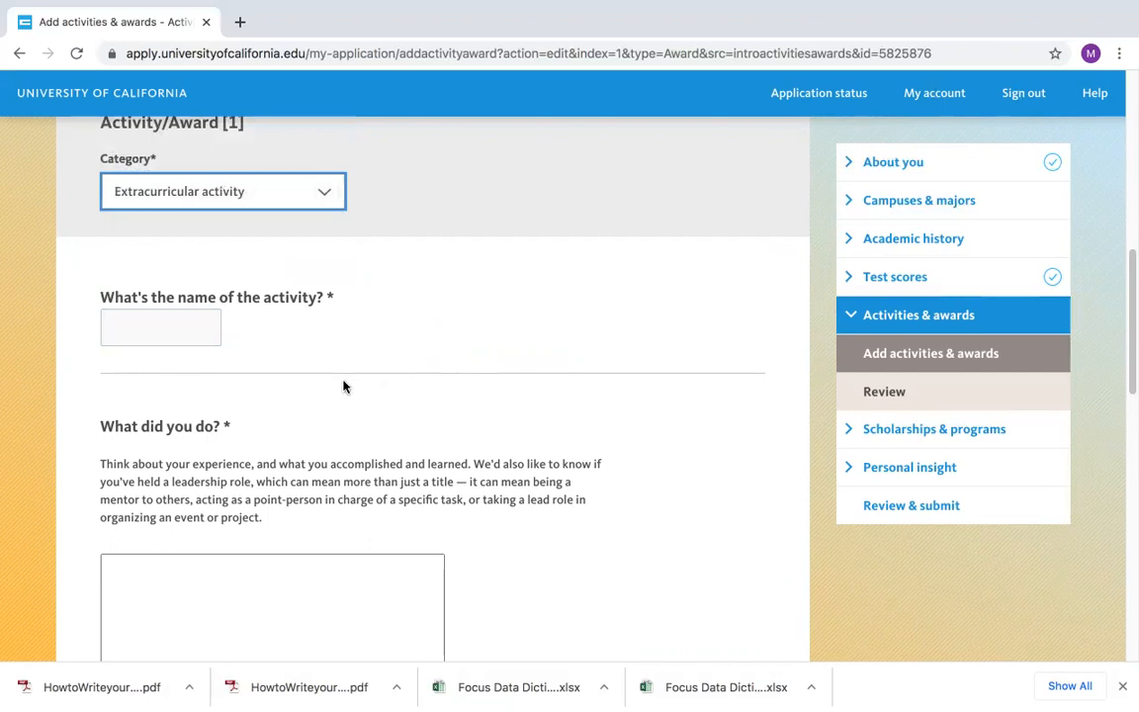
- Examine the guidance for describing what was done in the activity, and return to the activity name field
click(188, 325)
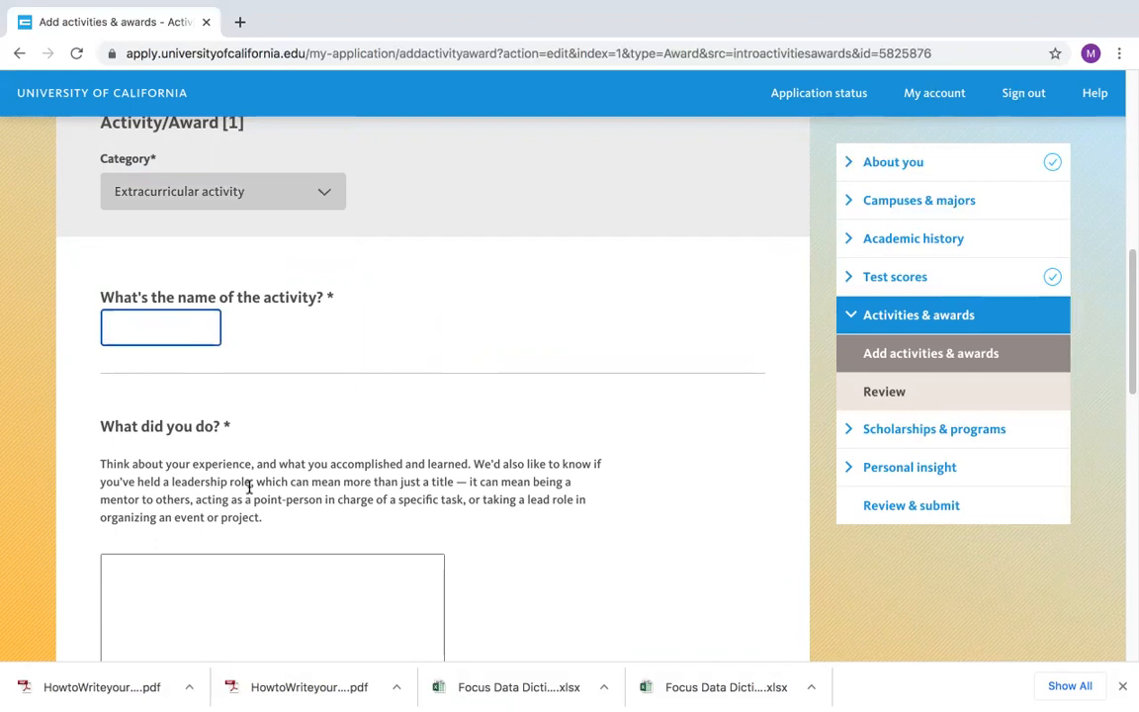
scroll(287, 381, down, 2)
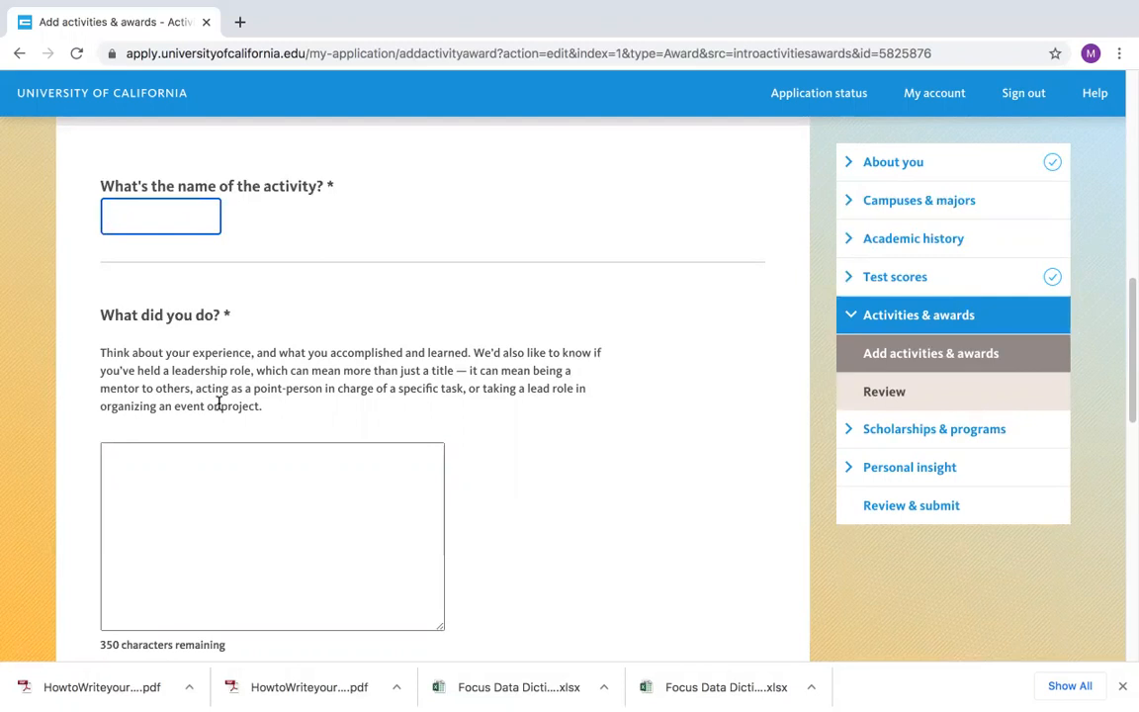
click(208, 546)
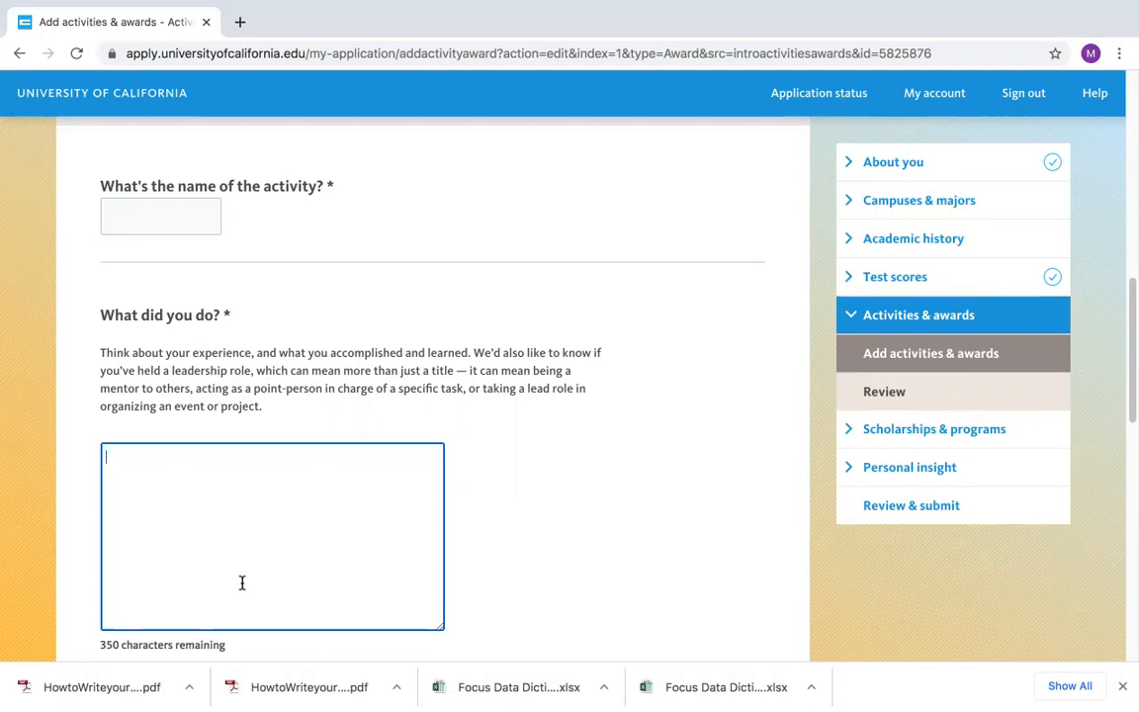
scroll(241, 582, down, 2)
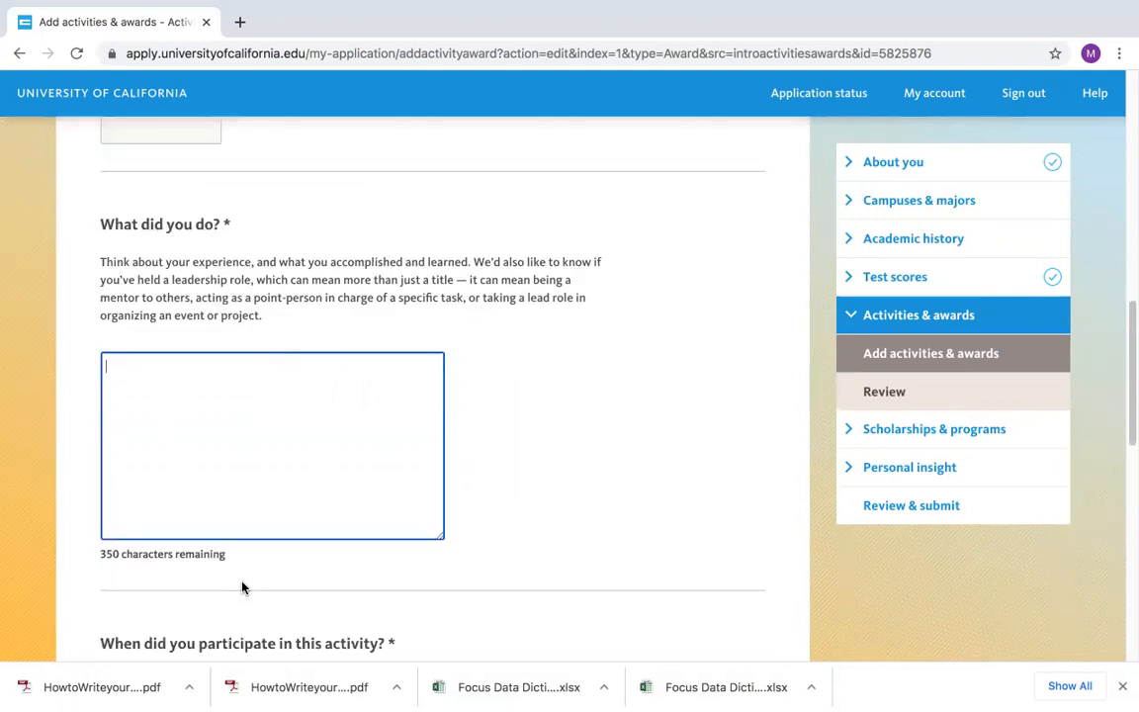
scroll(242, 586, up, 7)
click(160, 466)
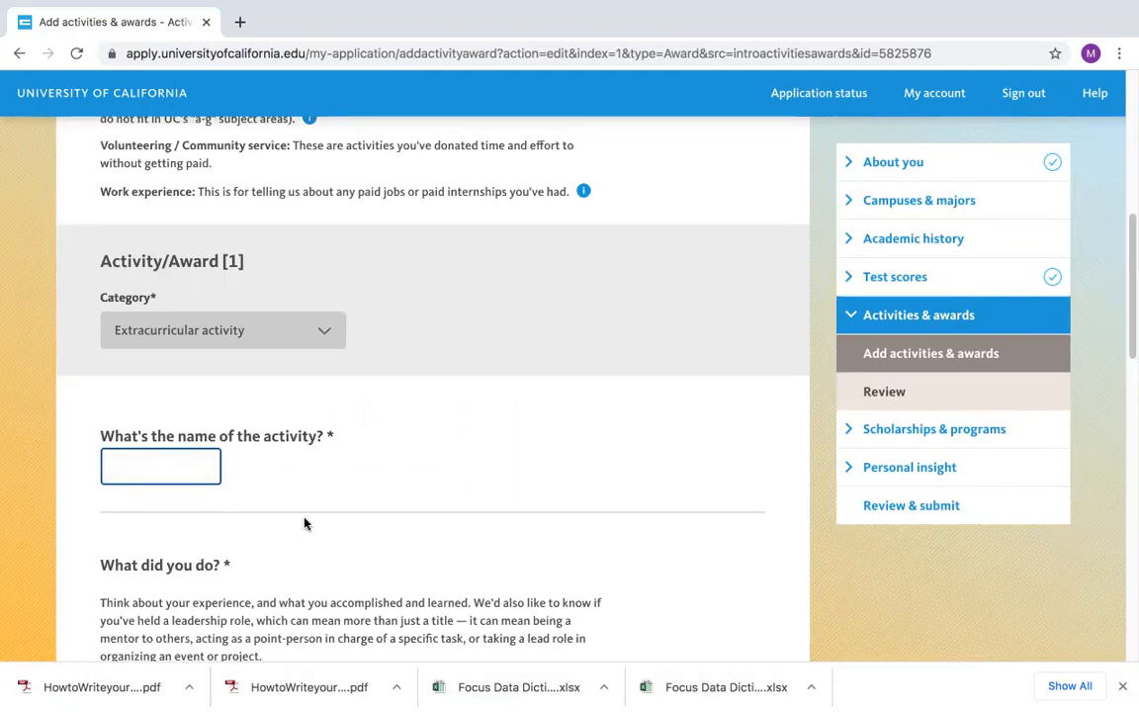
- Examine the extracurricular activity questions about grades of participation and the hours per week and weeks per year spent
scroll(304, 520, down, 6)
scroll(305, 514, down, 6)
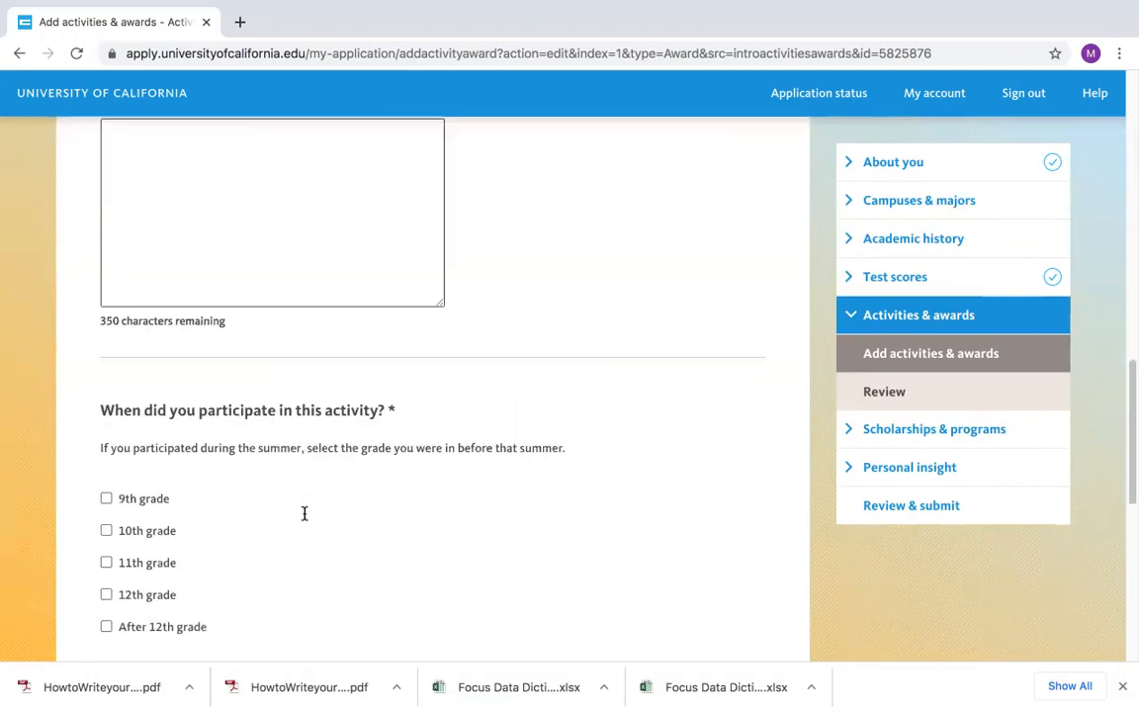
scroll(305, 513, down, 1)
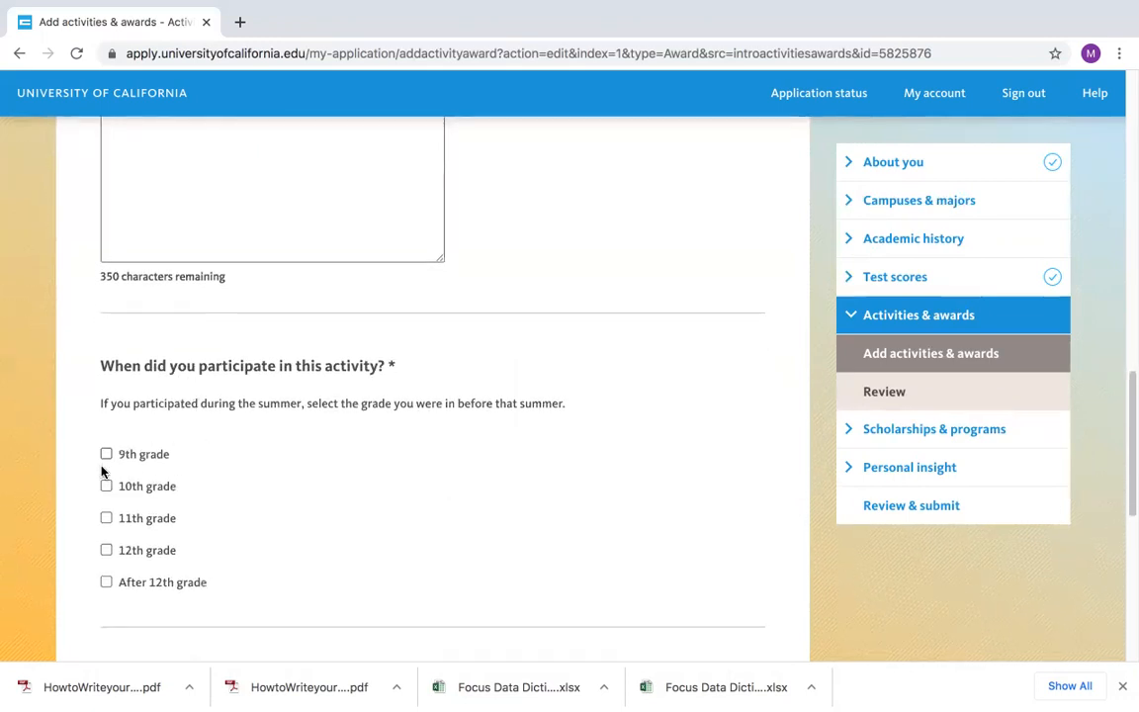
scroll(315, 544, down, 3)
click(312, 537)
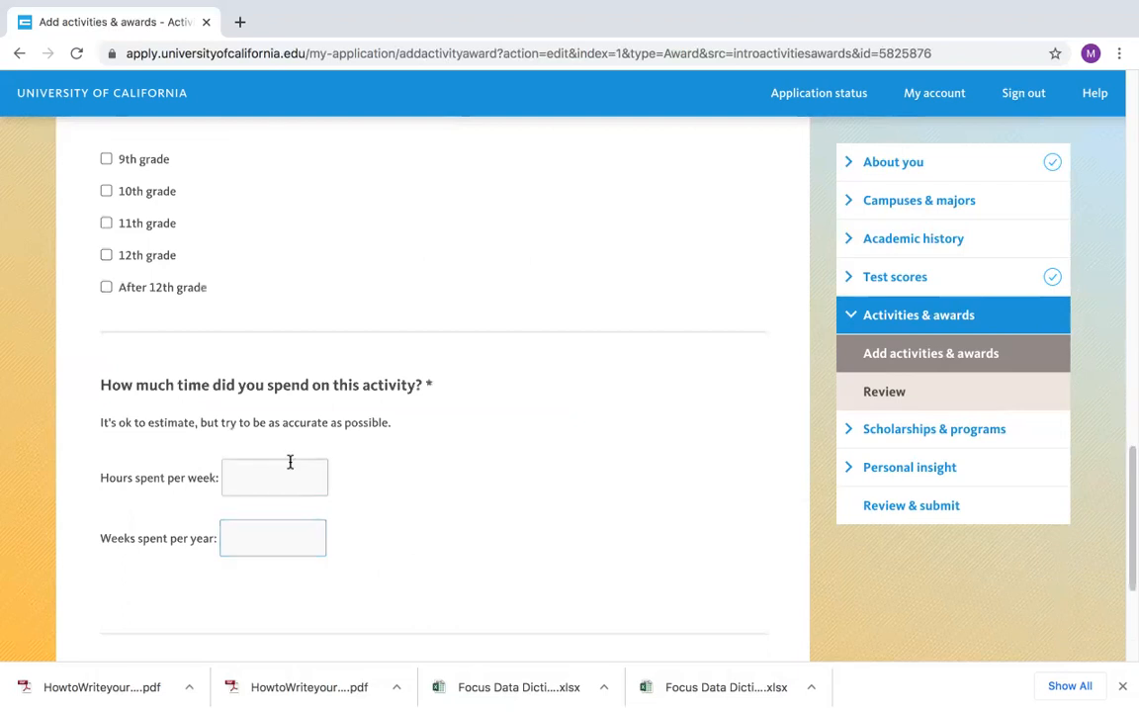
click(268, 488)
scroll(328, 555, down, 1)
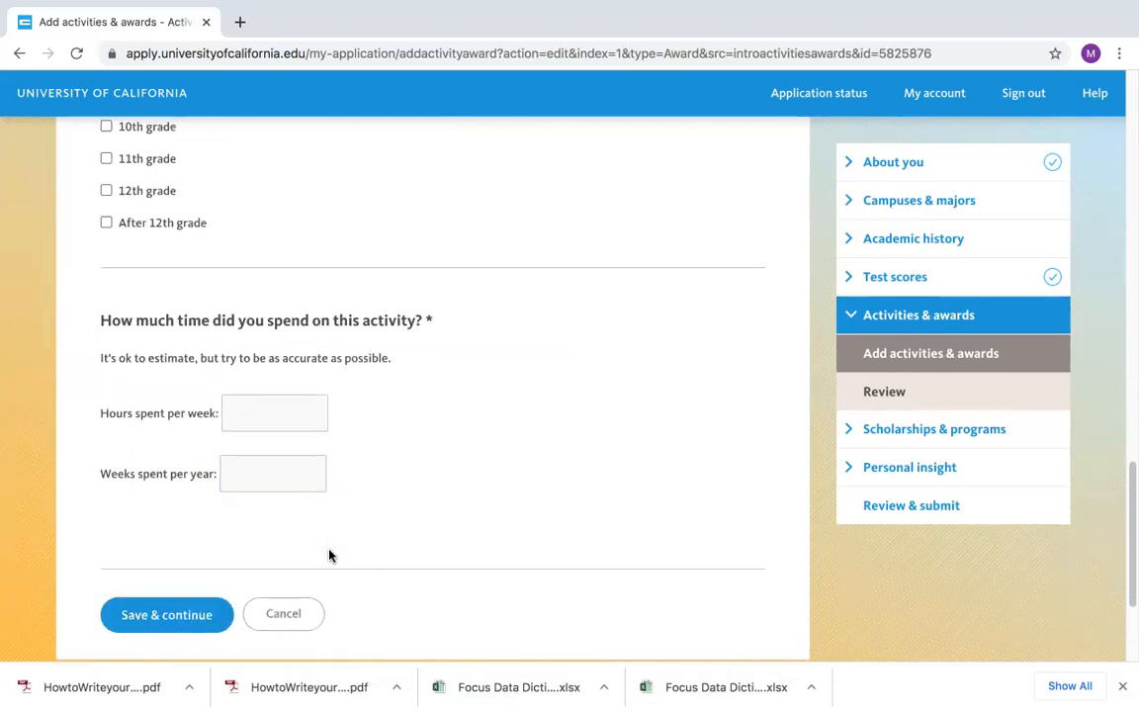
- Change the Activity/Award [1] category to Other coursework
scroll(329, 549, up, 7)
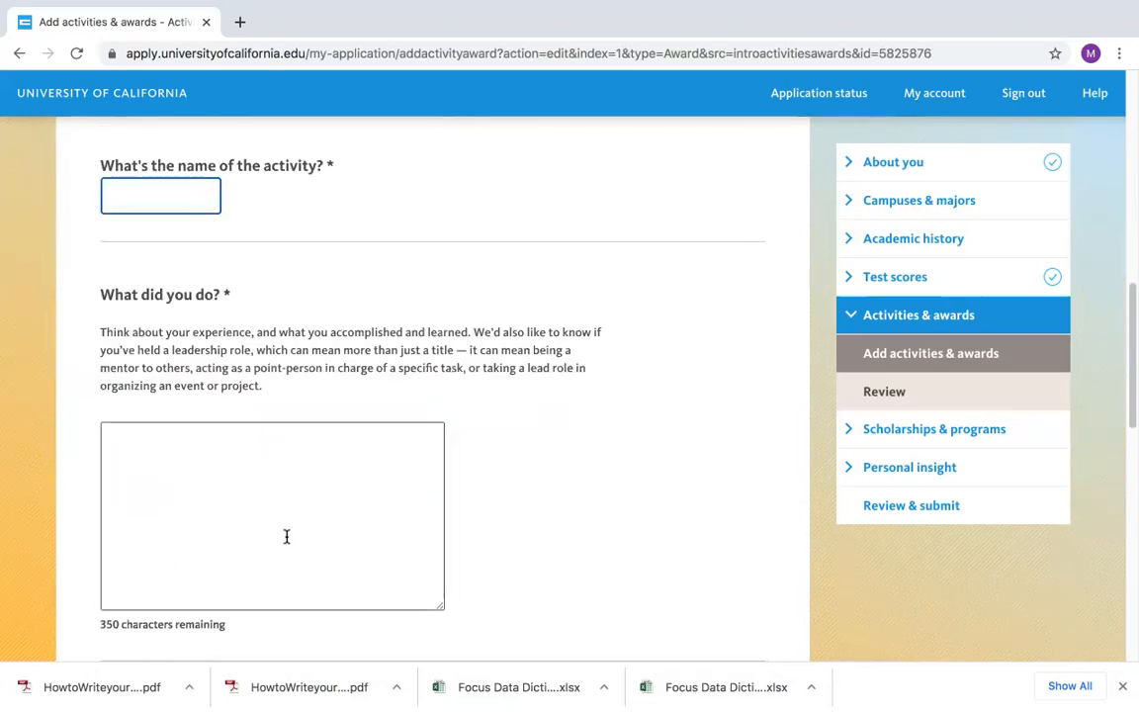
scroll(287, 536, up, 3)
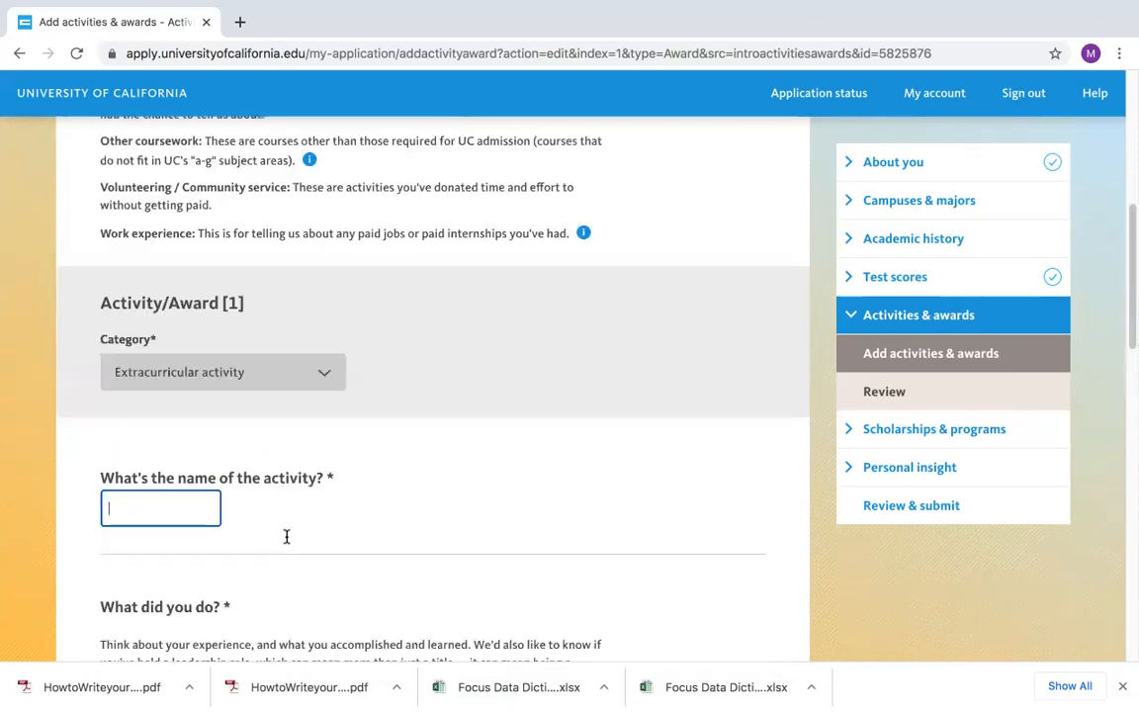
click(299, 382)
click(302, 394)
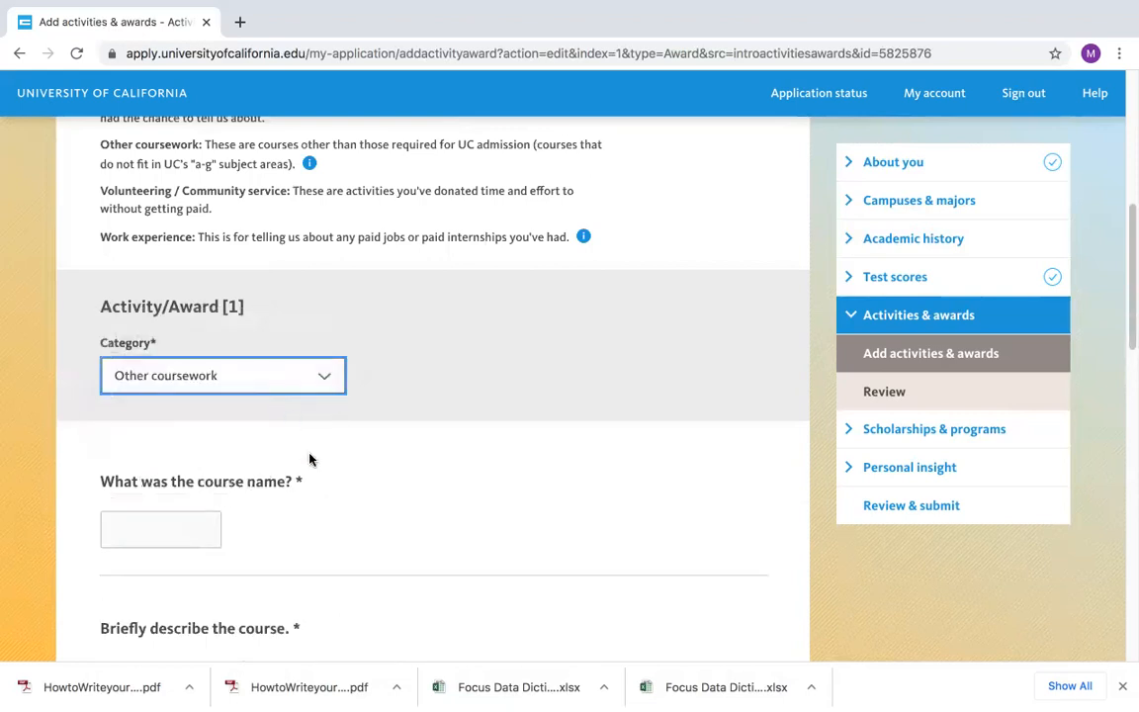
- Examine the Other coursework questions about the course name, the course description and when the course was taken
scroll(366, 568, down, 1)
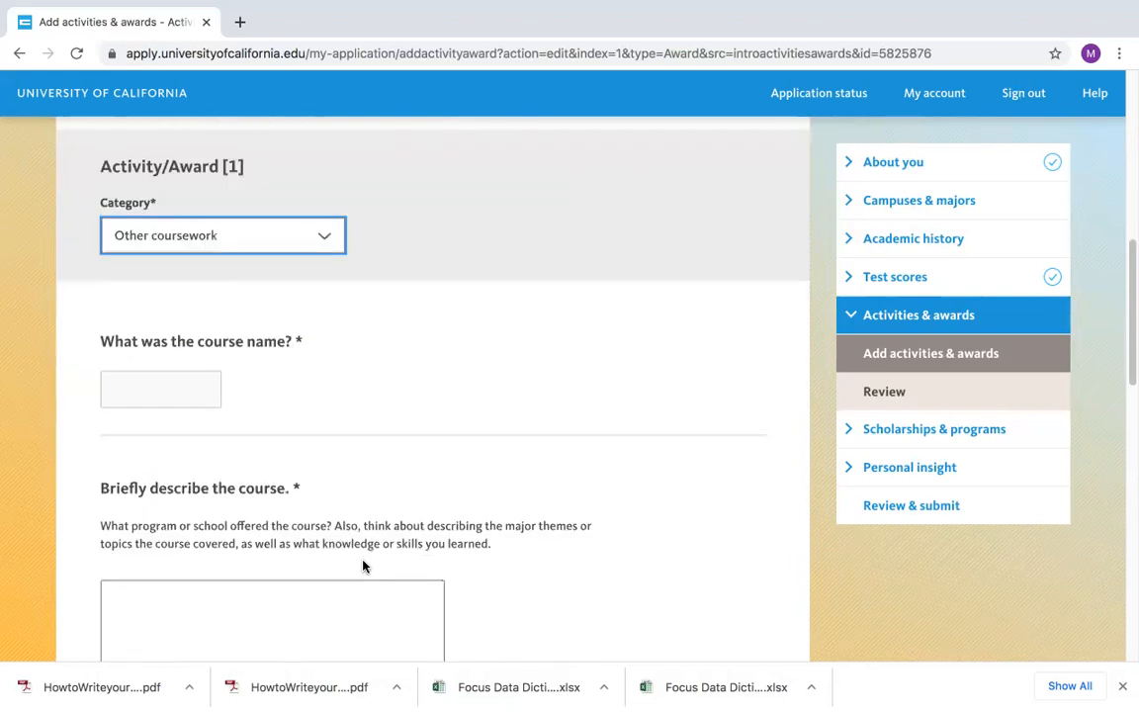
click(196, 398)
scroll(341, 476, down, 1)
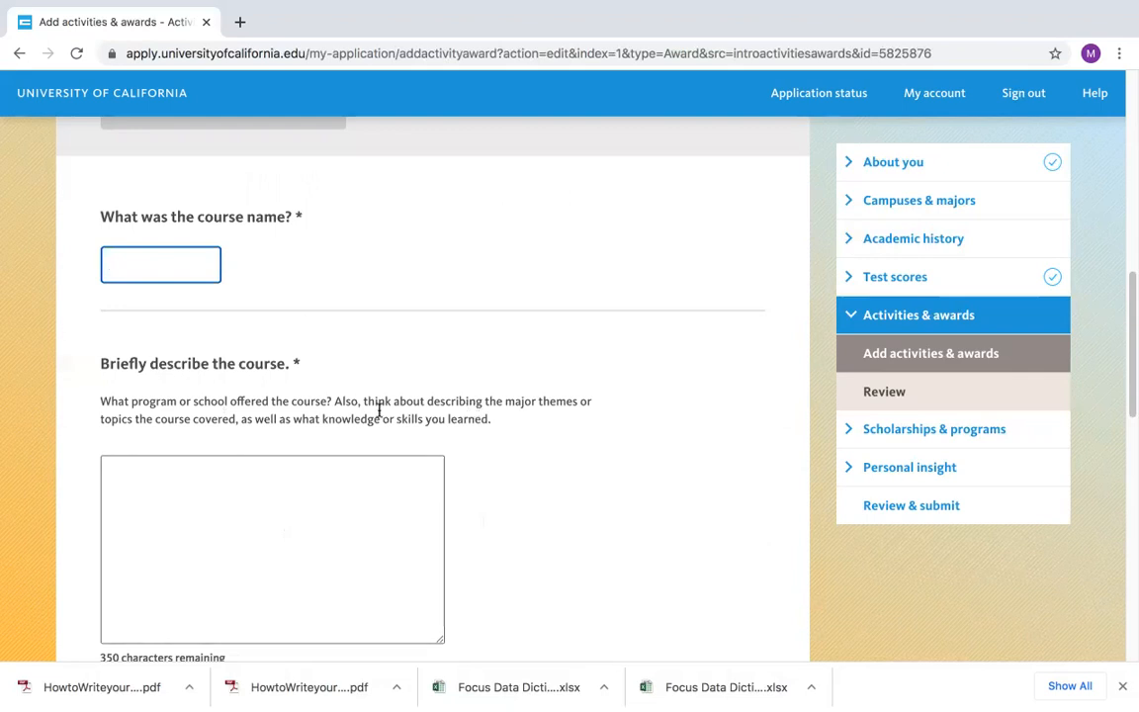
scroll(549, 553, down, 6)
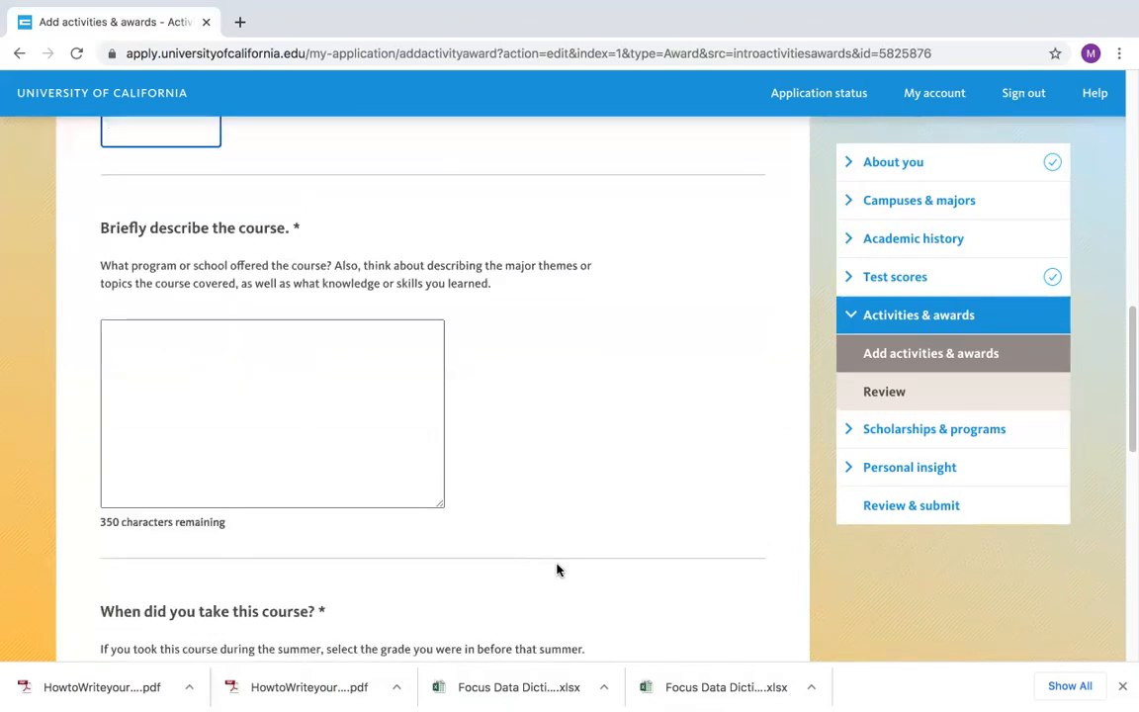
scroll(557, 569, down, 2)
- Change the Activity/Award [1] category to Volunteer / Community service
scroll(556, 569, up, 9)
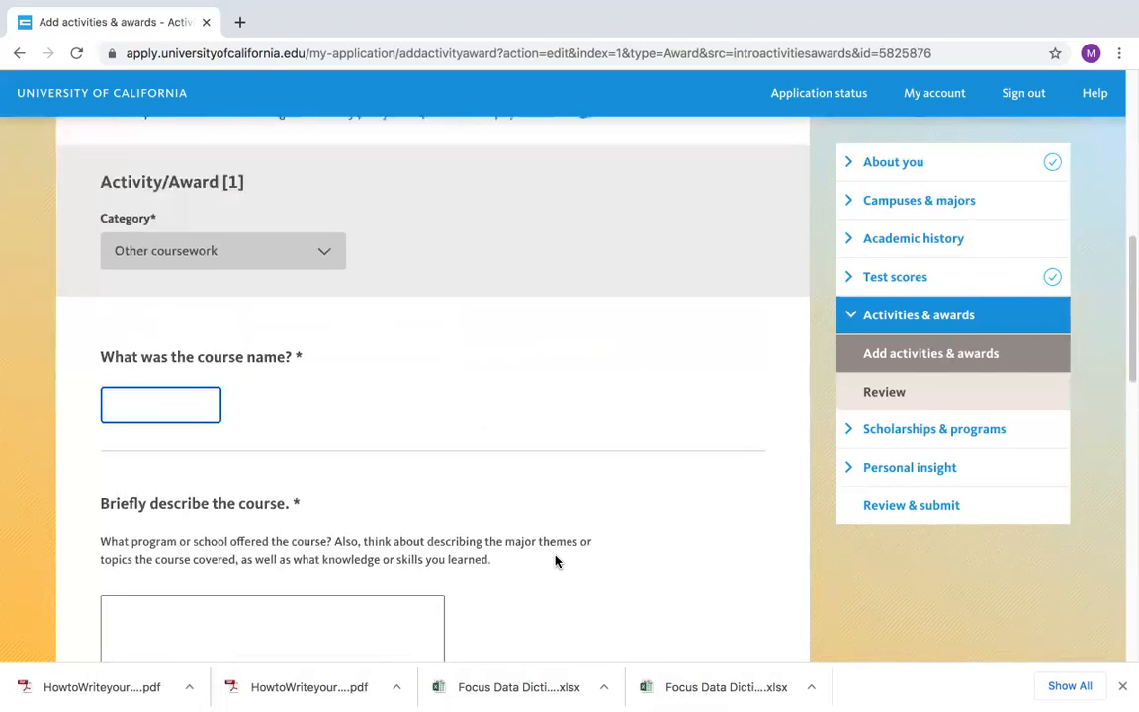
click(244, 250)
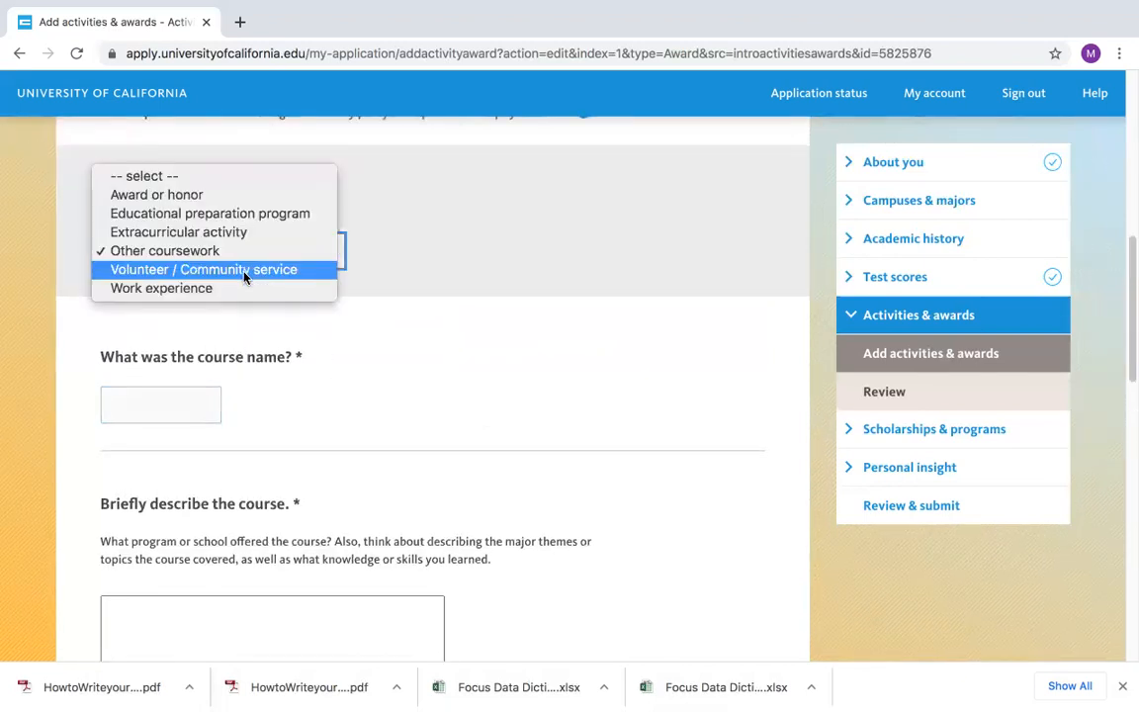
click(244, 275)
- Examine the volunteering questions about the organization's name and description, what was done, the grades and the time spent
click(204, 401)
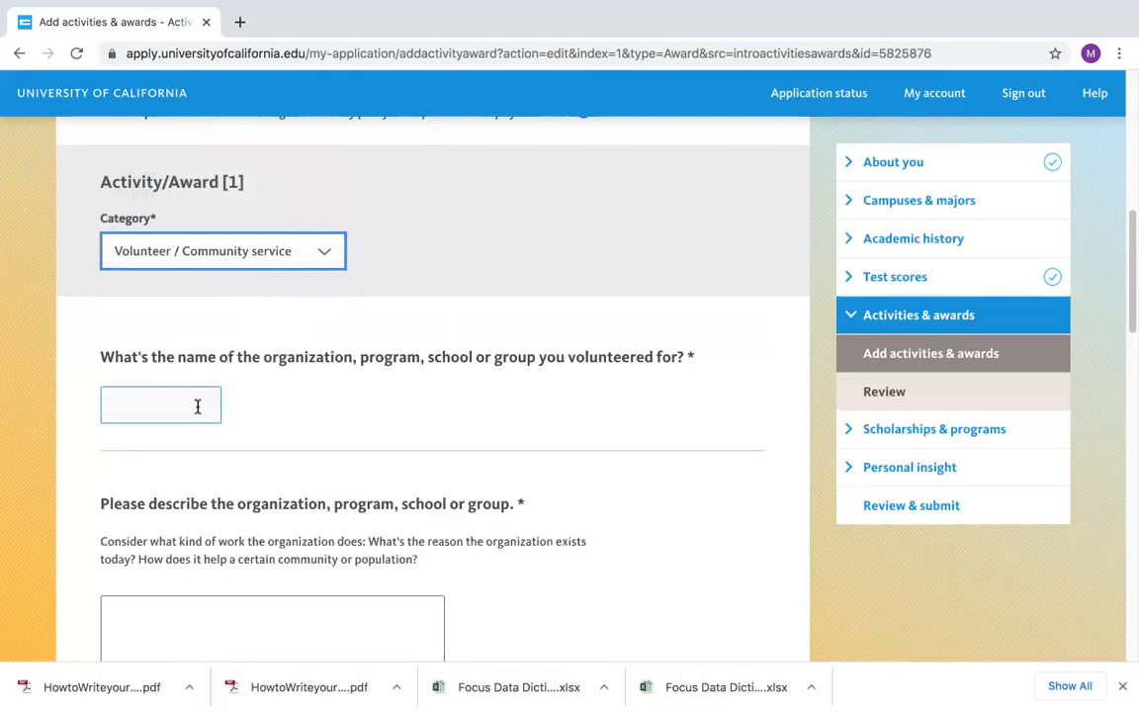
click(198, 407)
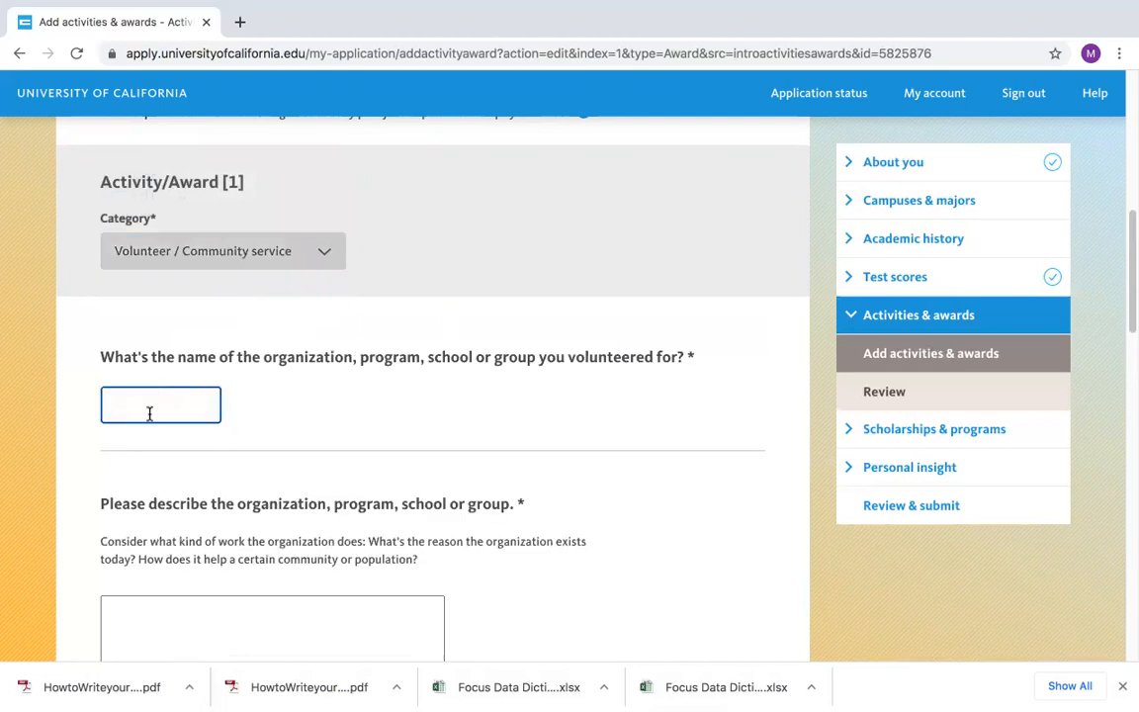
scroll(236, 457, down, 1)
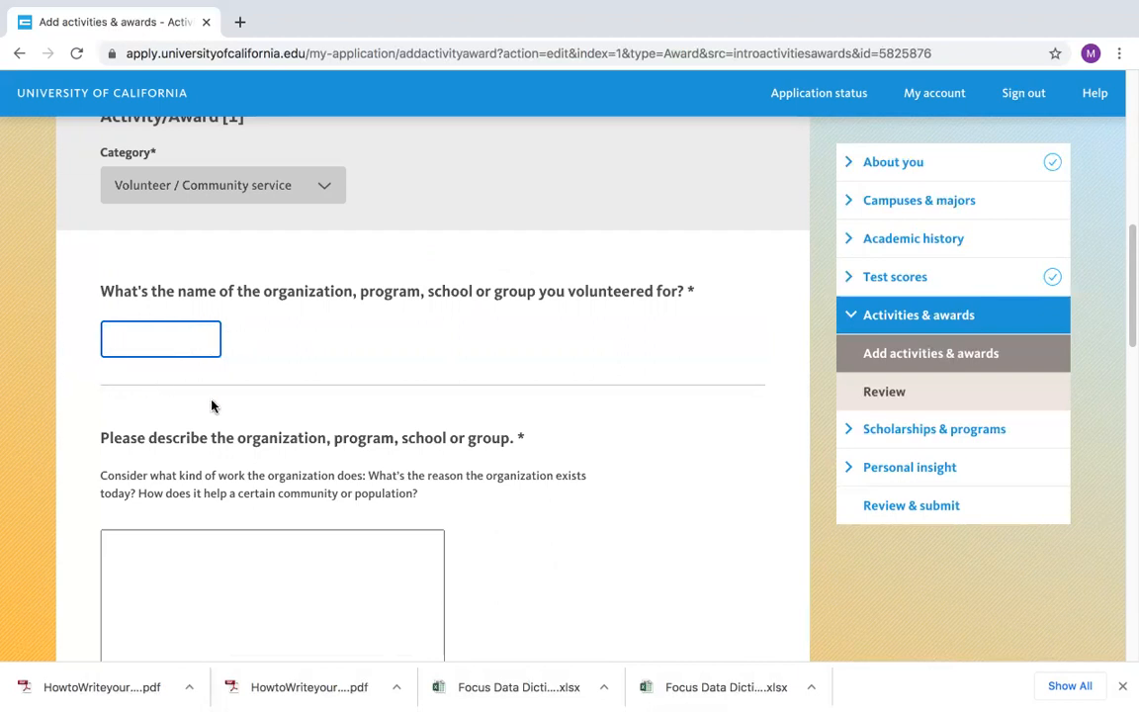
scroll(214, 404, down, 1)
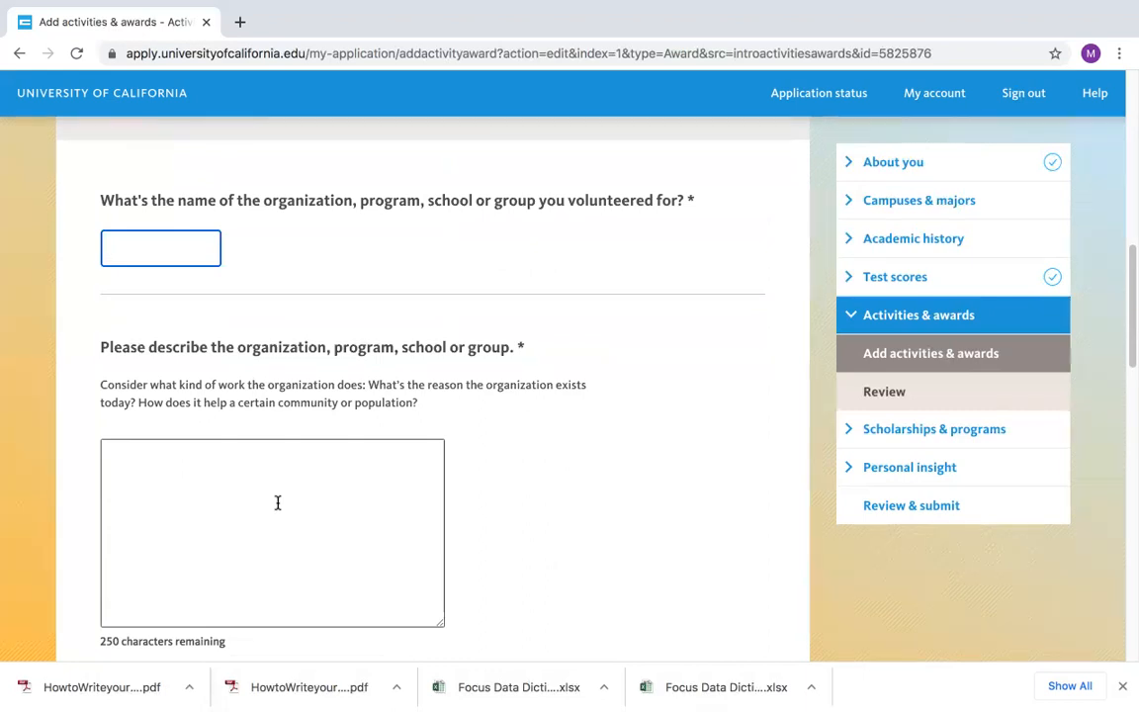
scroll(278, 504, down, 4)
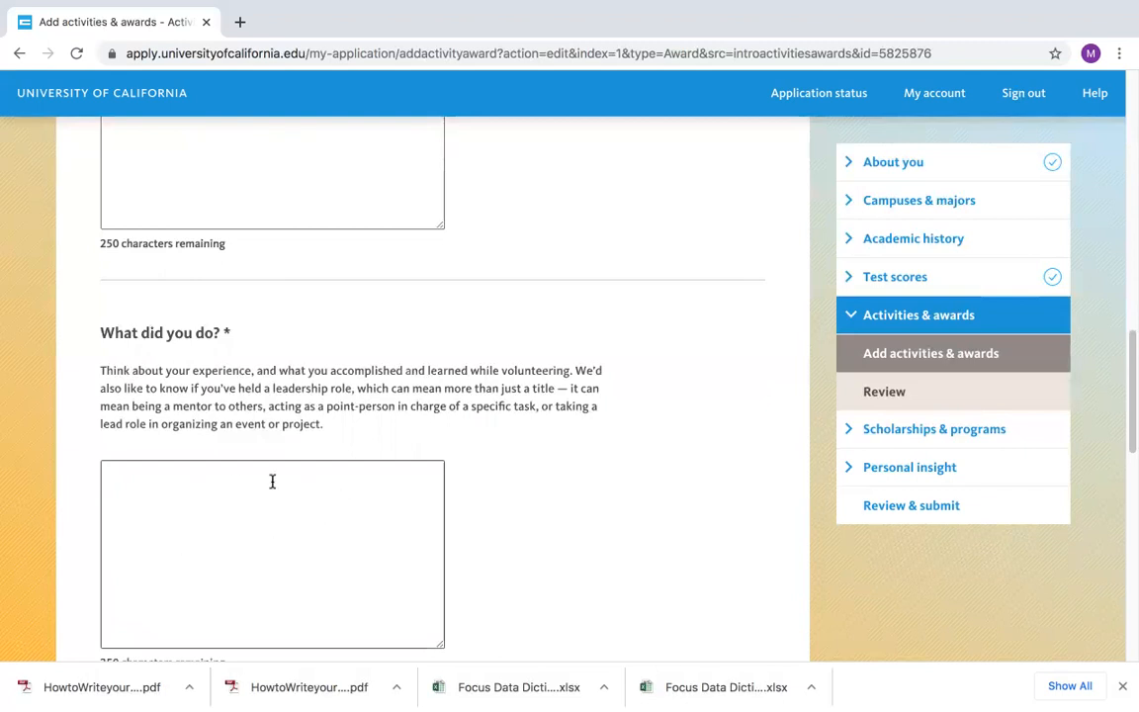
scroll(265, 537, down, 4)
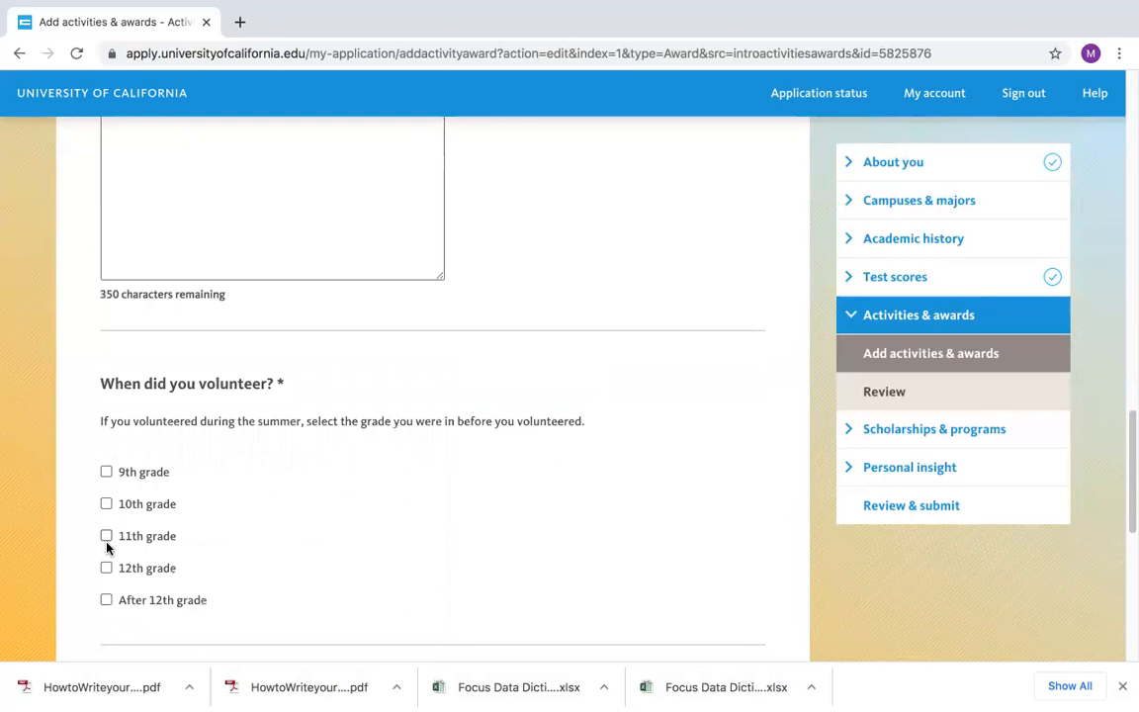
scroll(107, 546, down, 3)
click(223, 552)
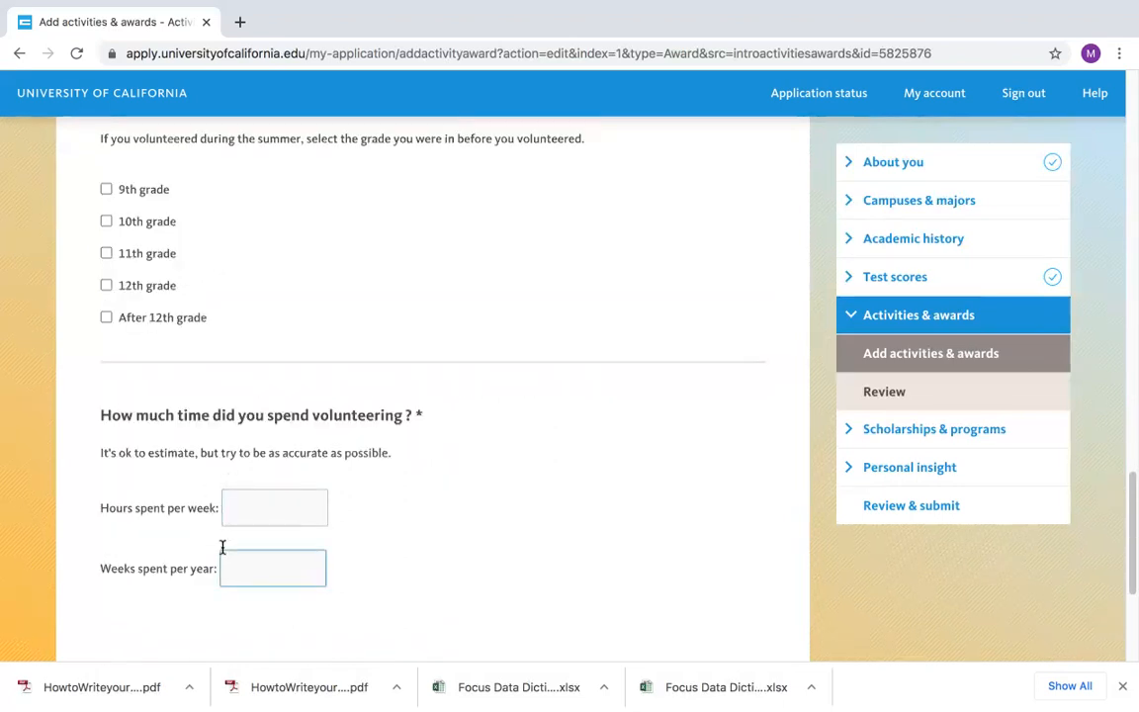
click(217, 544)
scroll(217, 544, down, 2)
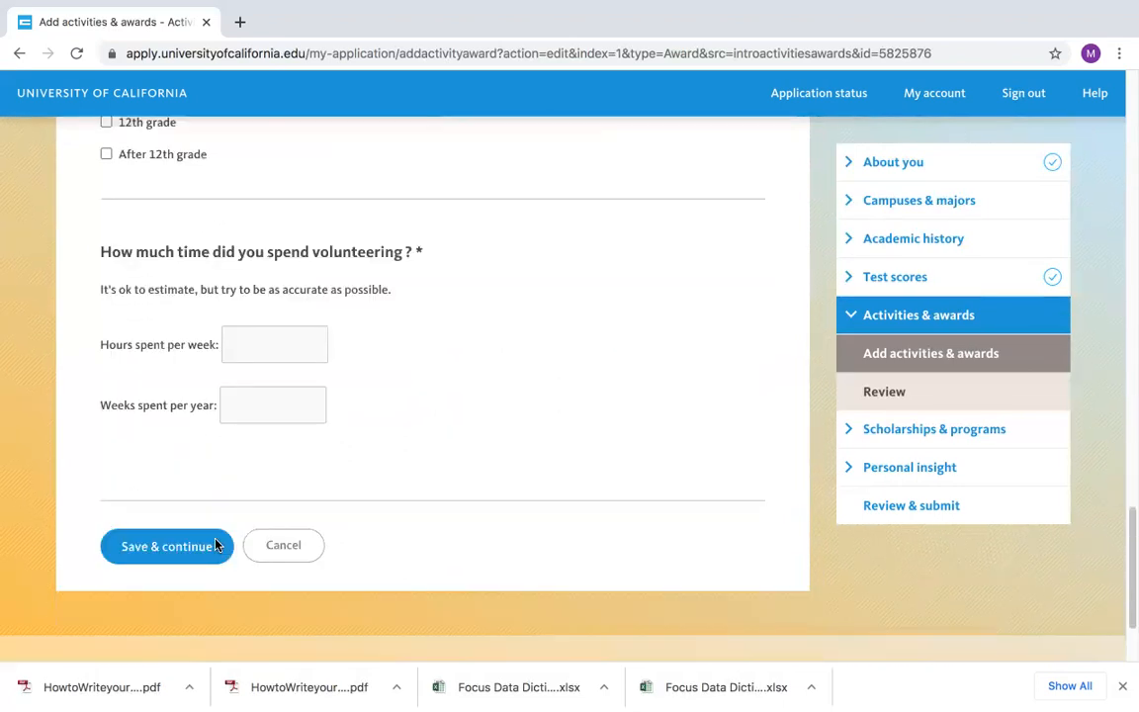
- Change the Activity/Award [1] category to Work experience
click(214, 546)
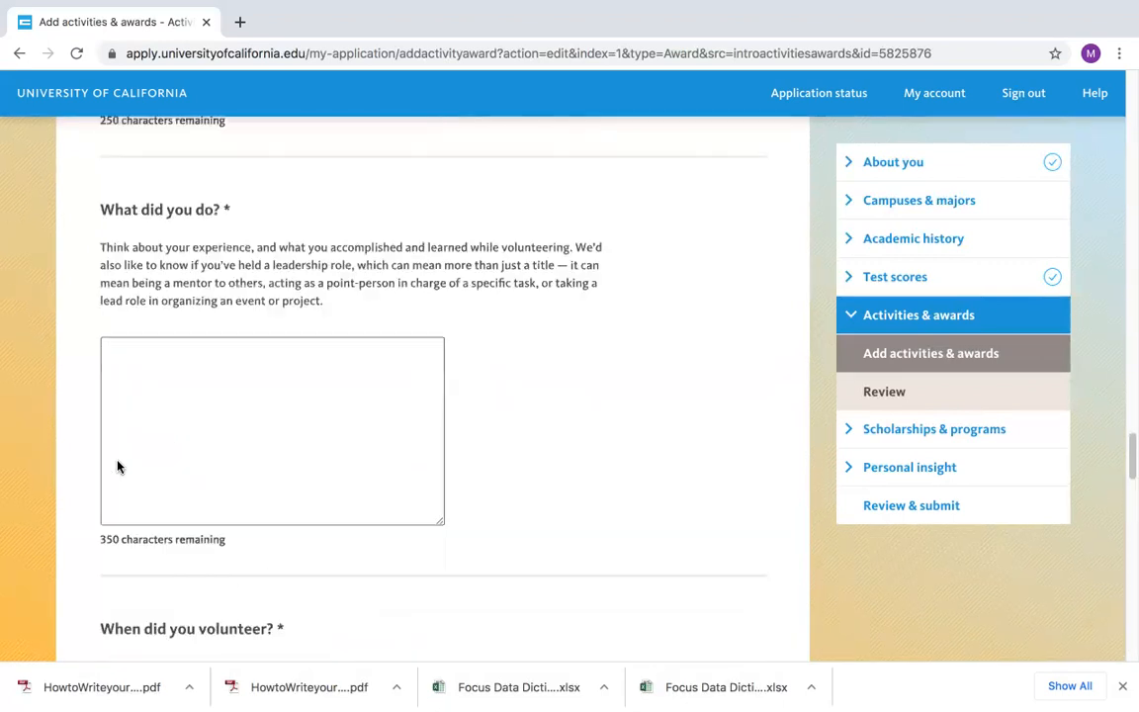
click(183, 427)
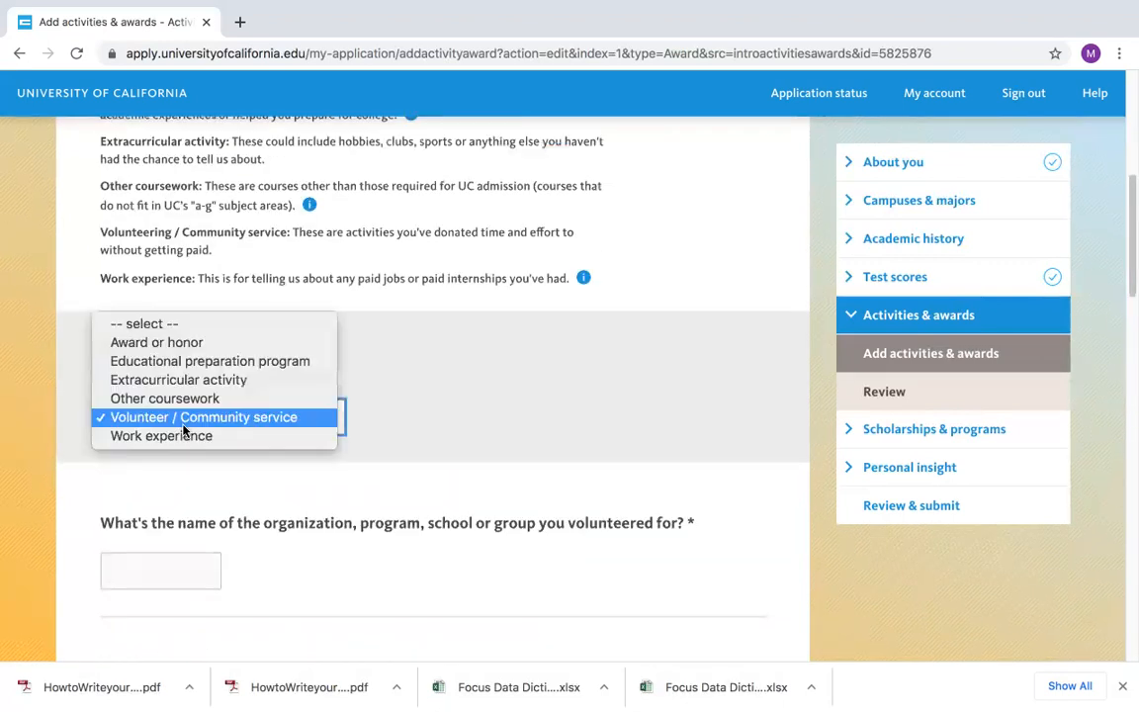
click(170, 437)
- Examine the Work experience questions about the workplace, company description, job title, responsibilities, grades worked and whether the job is current
scroll(170, 443, down, 3)
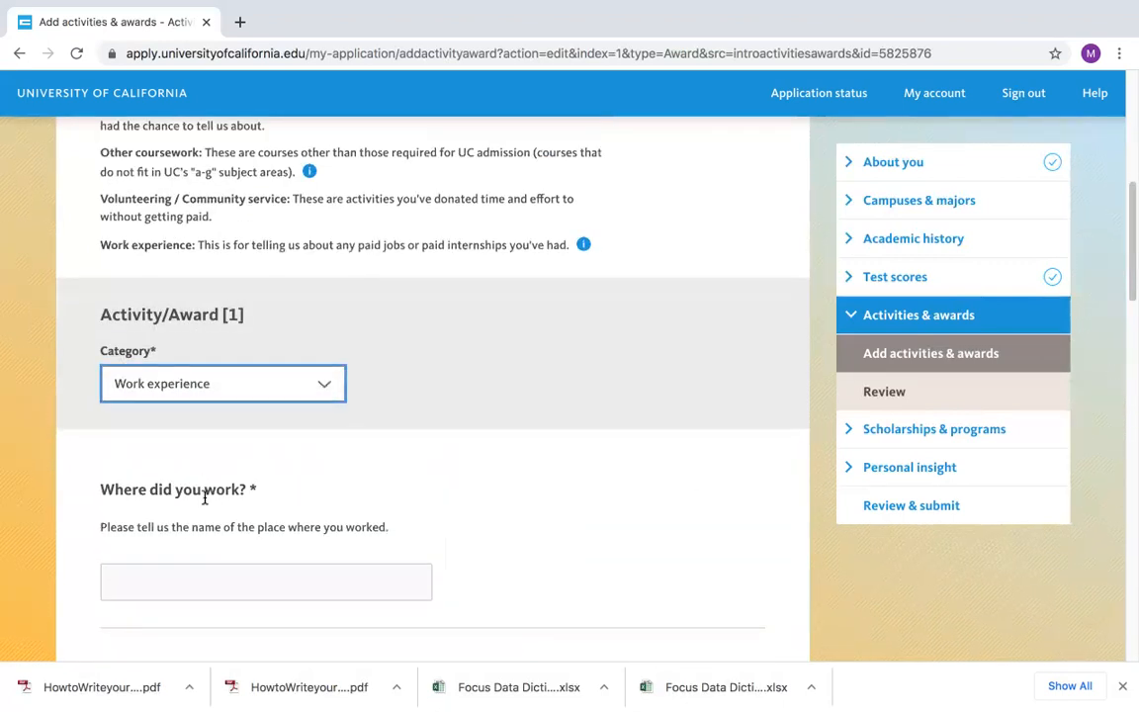
click(170, 490)
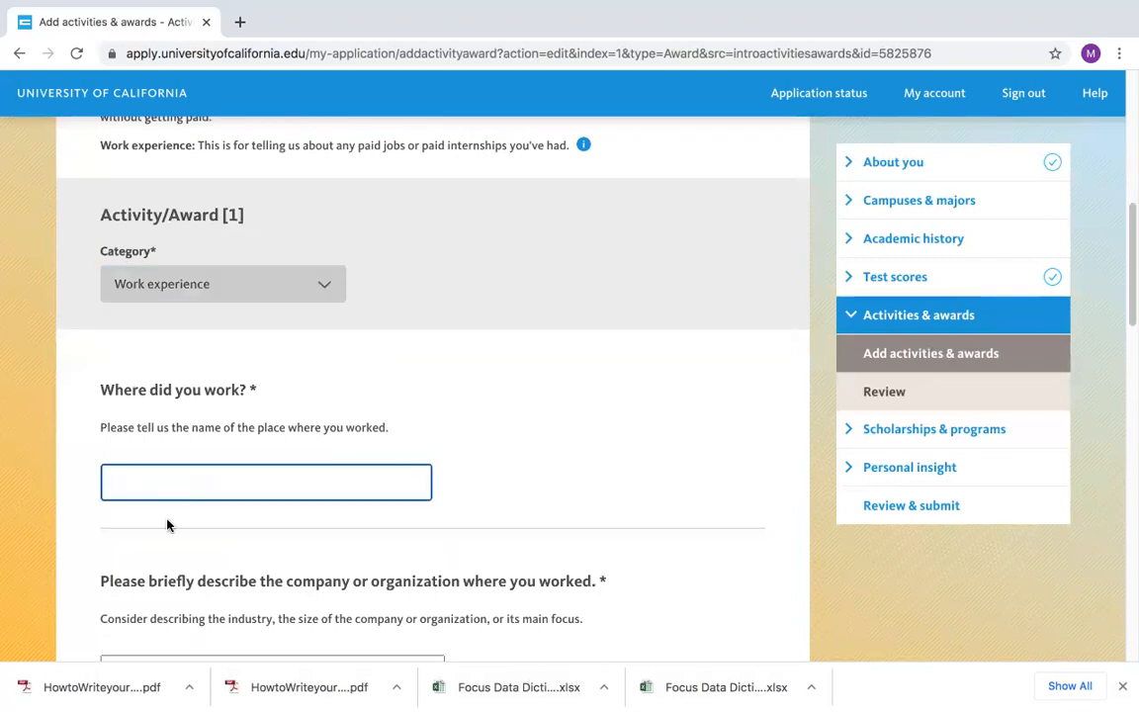
scroll(167, 525, down, 2)
click(167, 518)
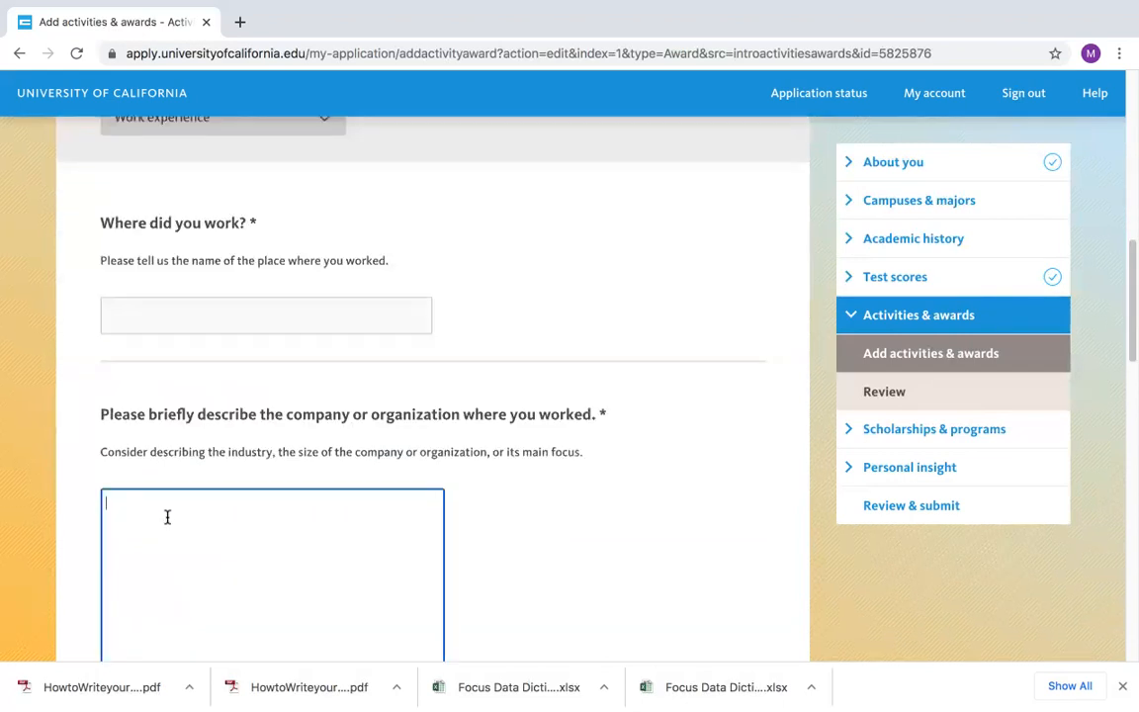
scroll(165, 514, down, 1)
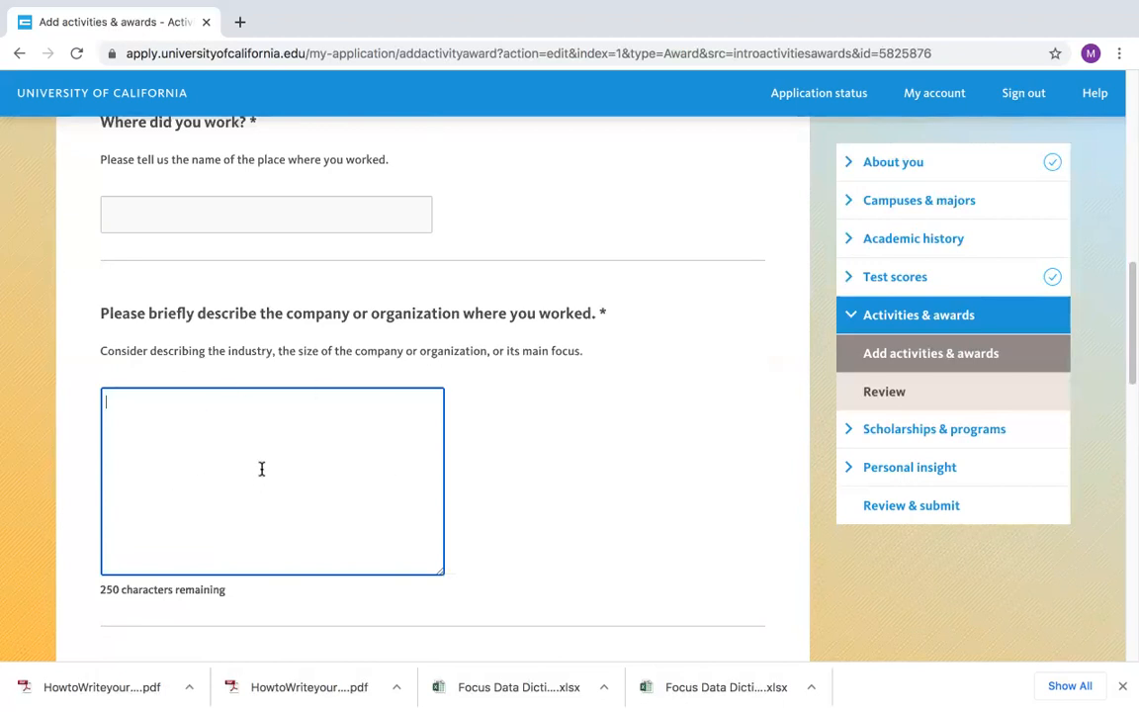
scroll(258, 477, down, 3)
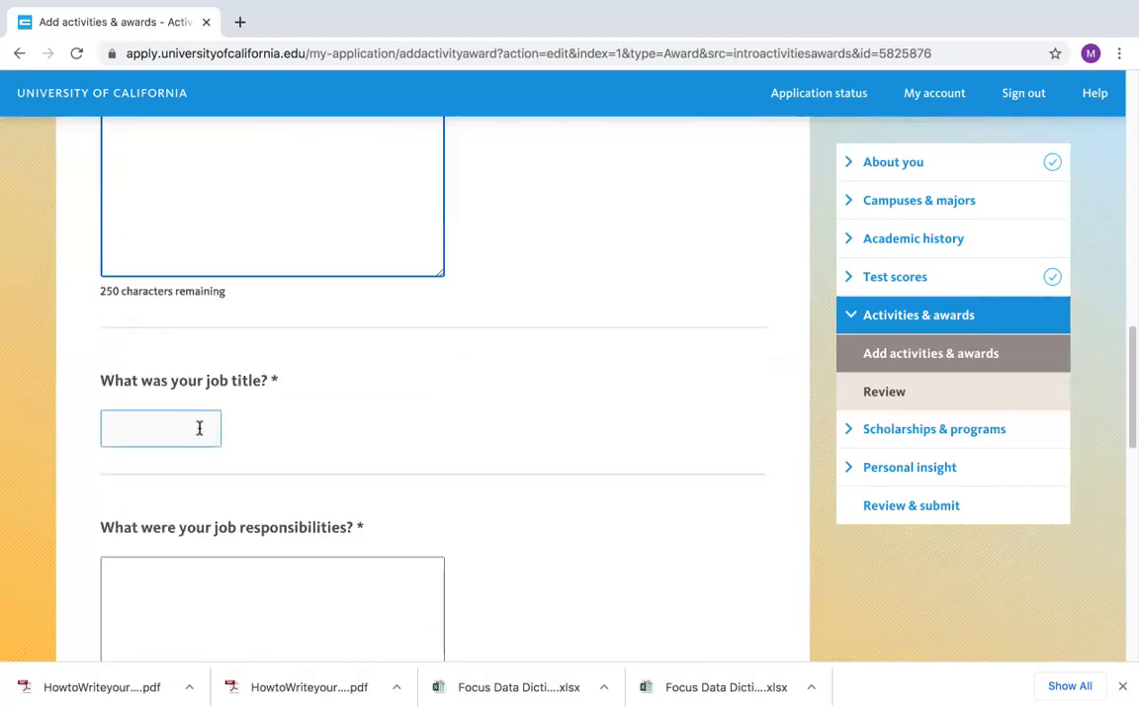
scroll(237, 509, down, 2)
scroll(288, 544, down, 2)
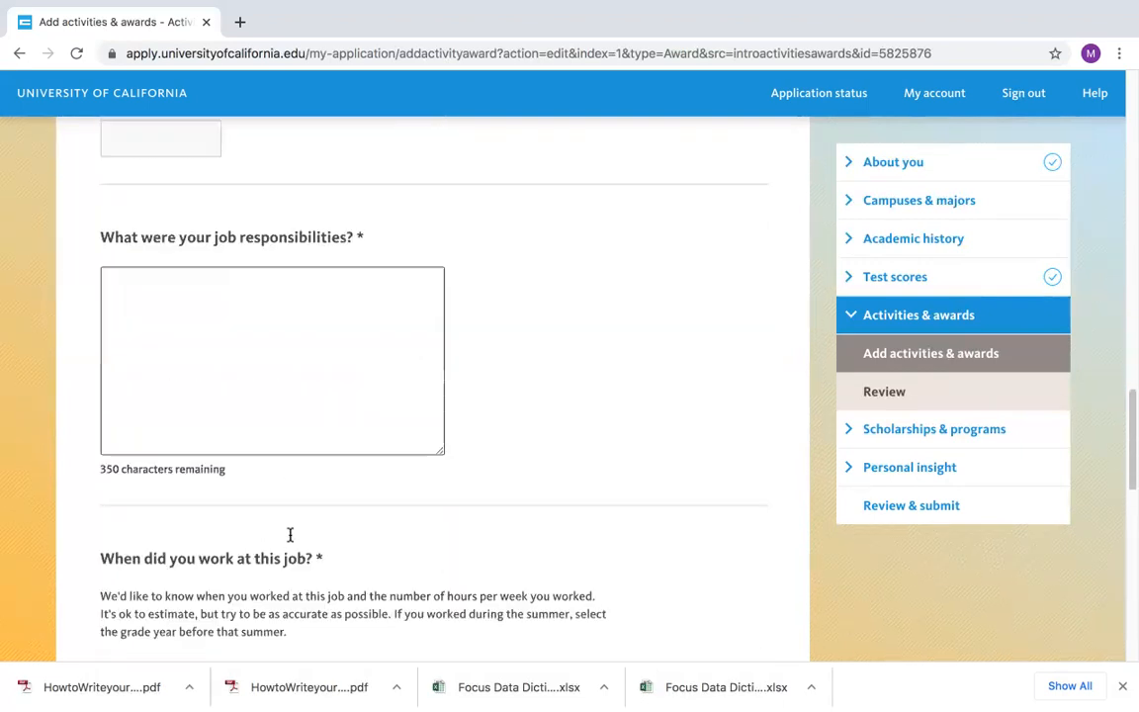
scroll(290, 541, down, 2)
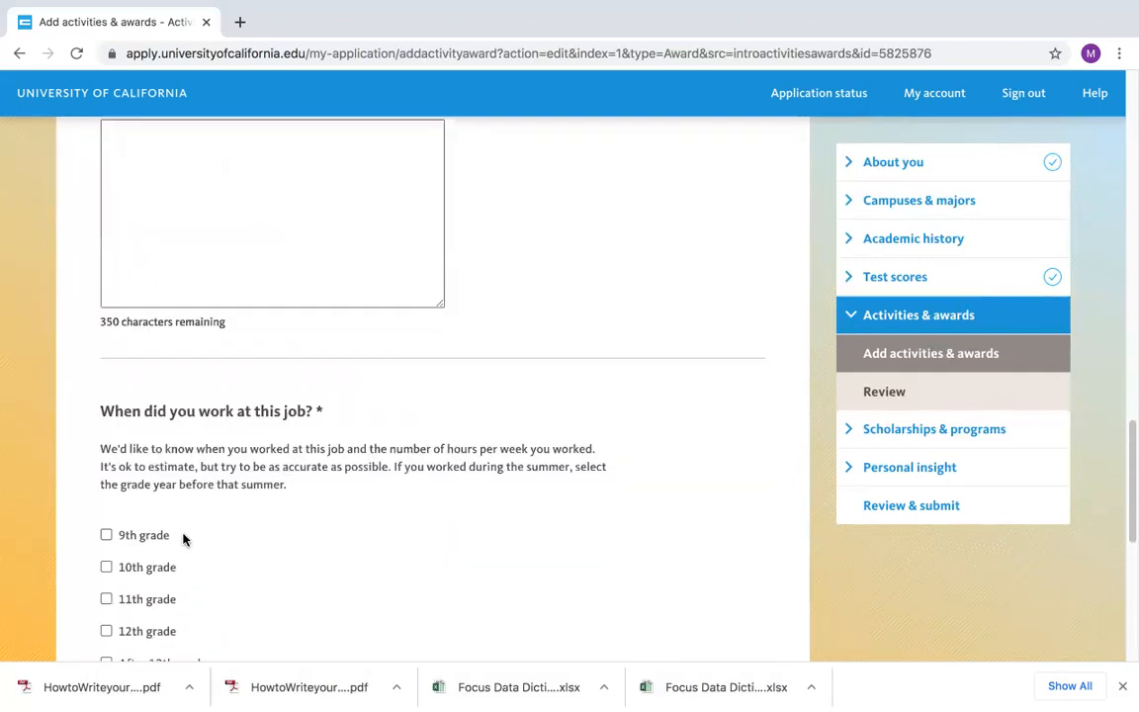
scroll(182, 540, down, 2)
scroll(183, 541, down, 3)
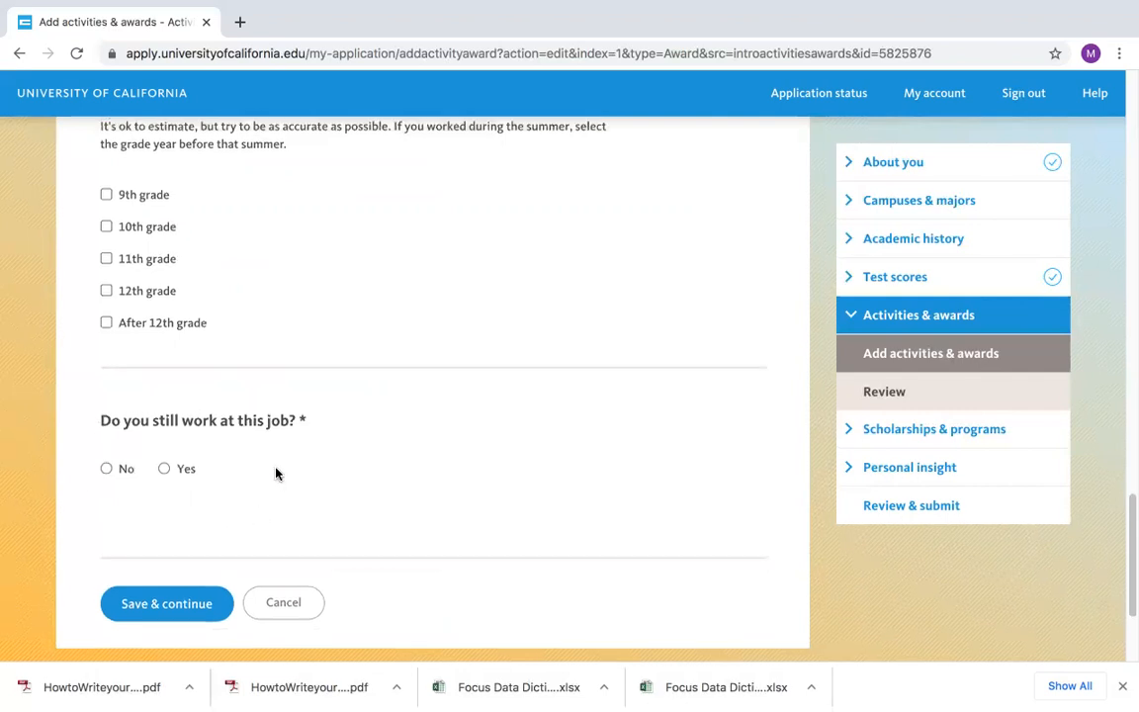
- Examine the category descriptions and the extra information for Work experience, and return to the workplace name question
scroll(276, 474, up, 10)
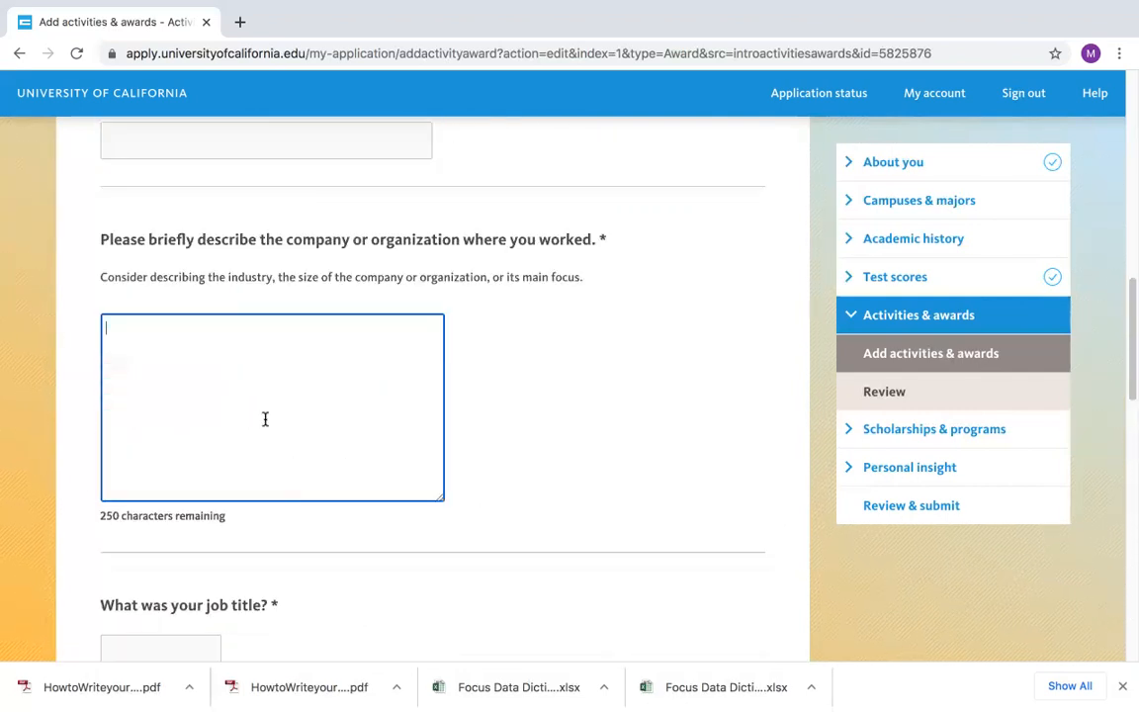
scroll(262, 419, up, 3)
click(247, 489)
scroll(247, 489, up, 3)
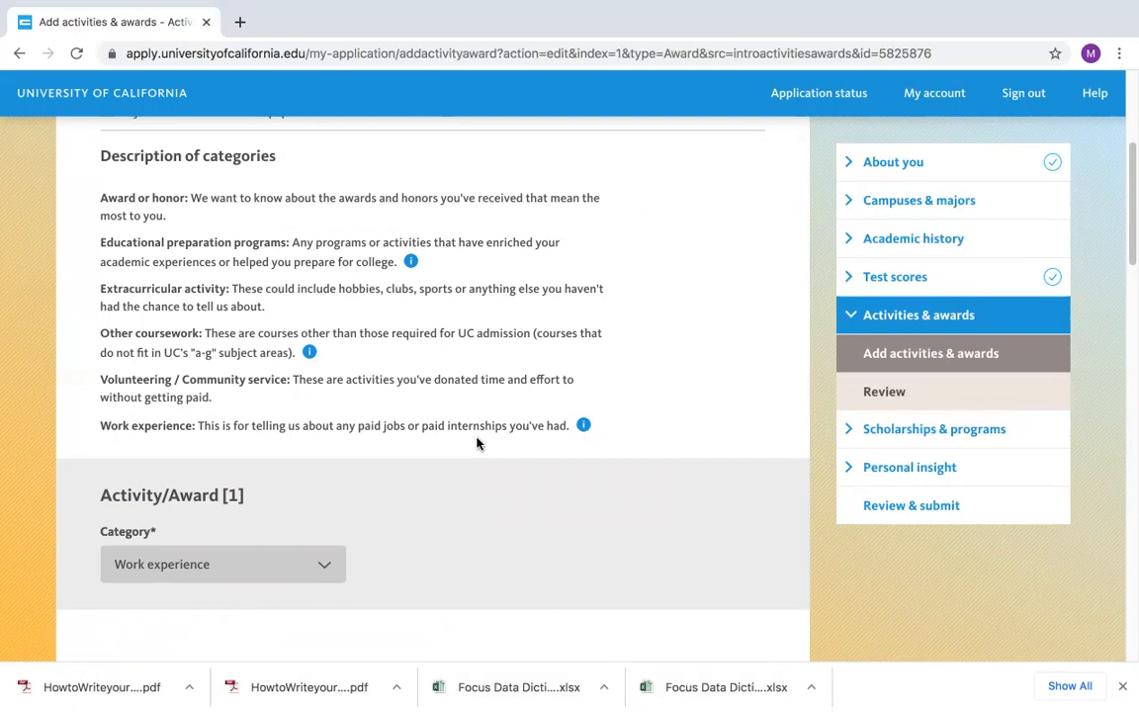
mouse_move(582, 434)
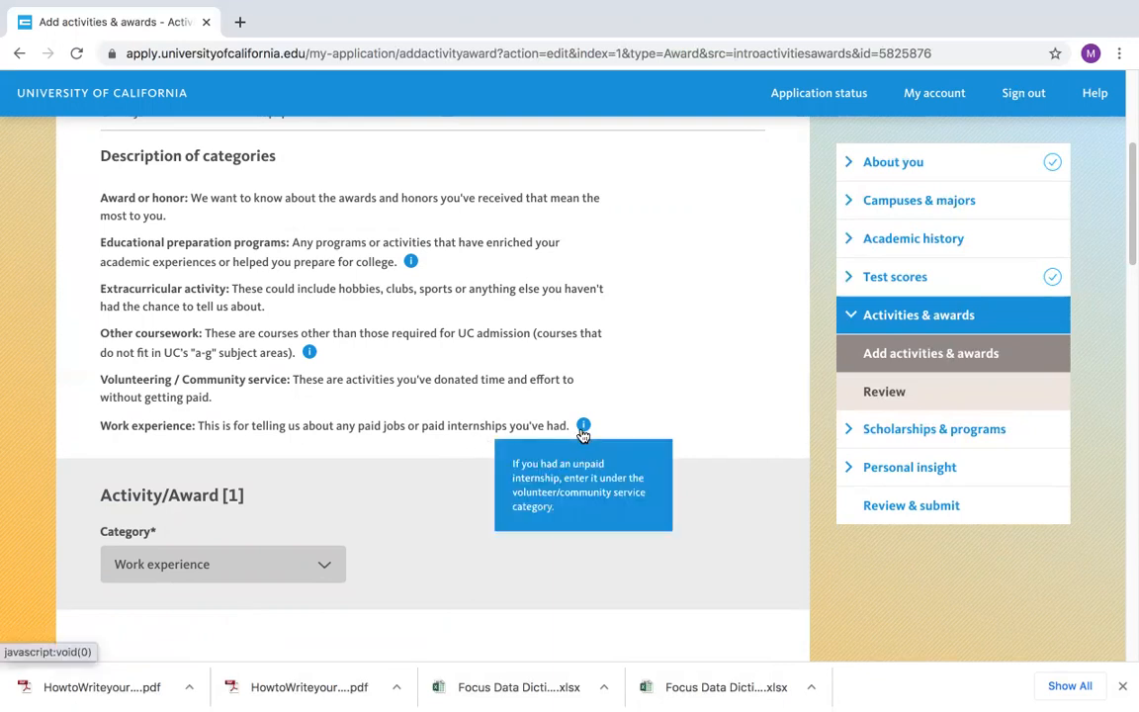
mouse_move(307, 351)
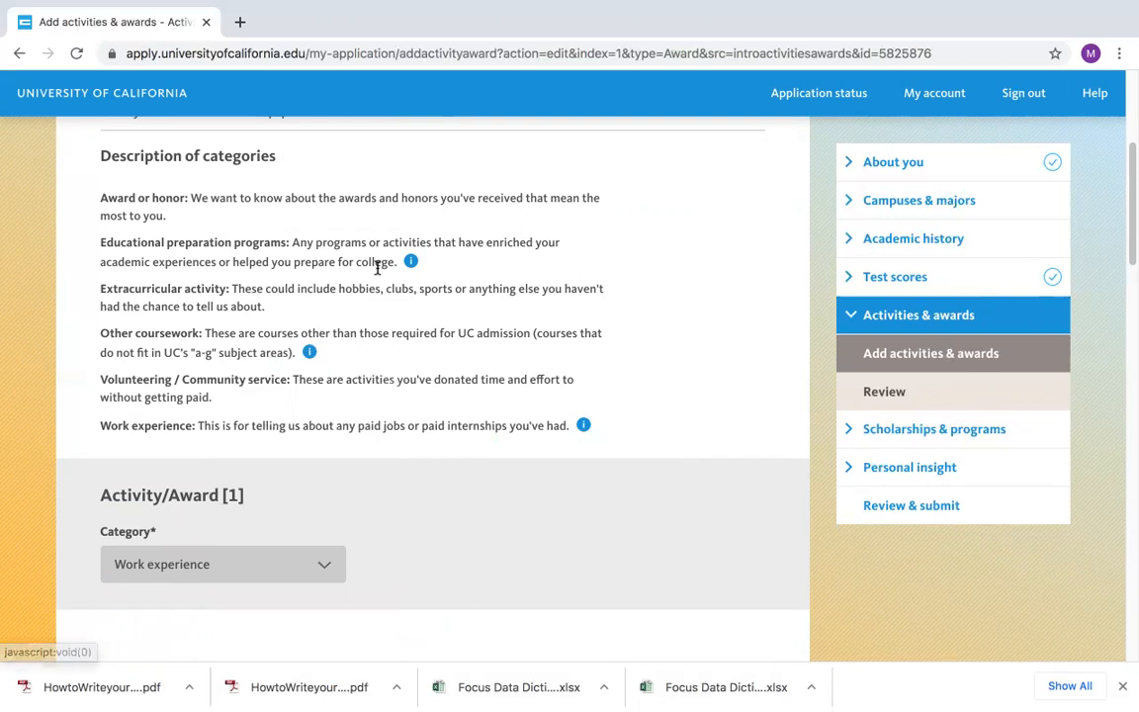
scroll(448, 539, down, 5)
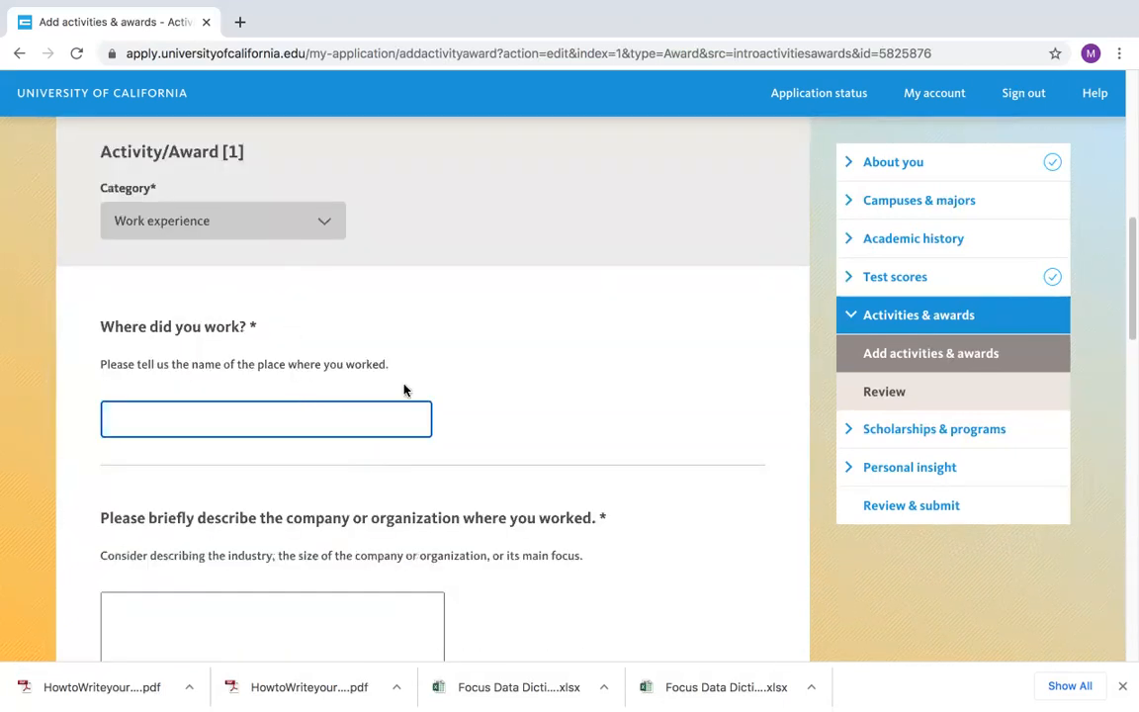
- Try to save the Work experience entry with its required questions unanswered
scroll(396, 393, down, 10)
click(185, 413)
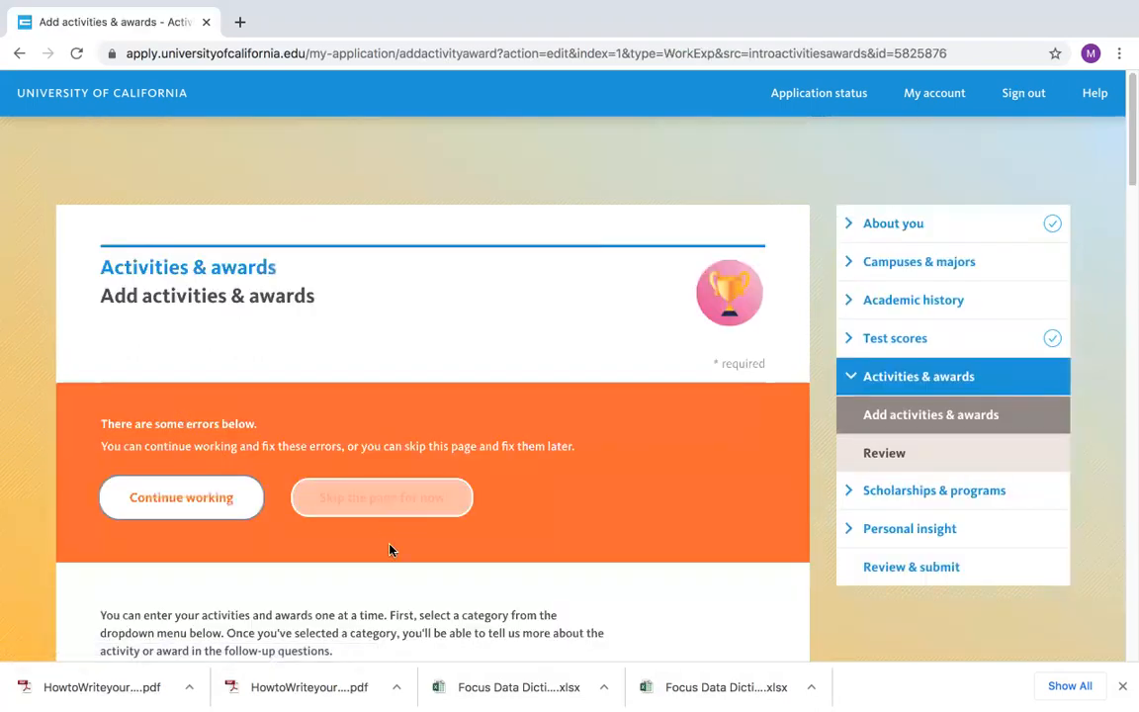
scroll(353, 471, down, 10)
scroll(393, 531, up, 10)
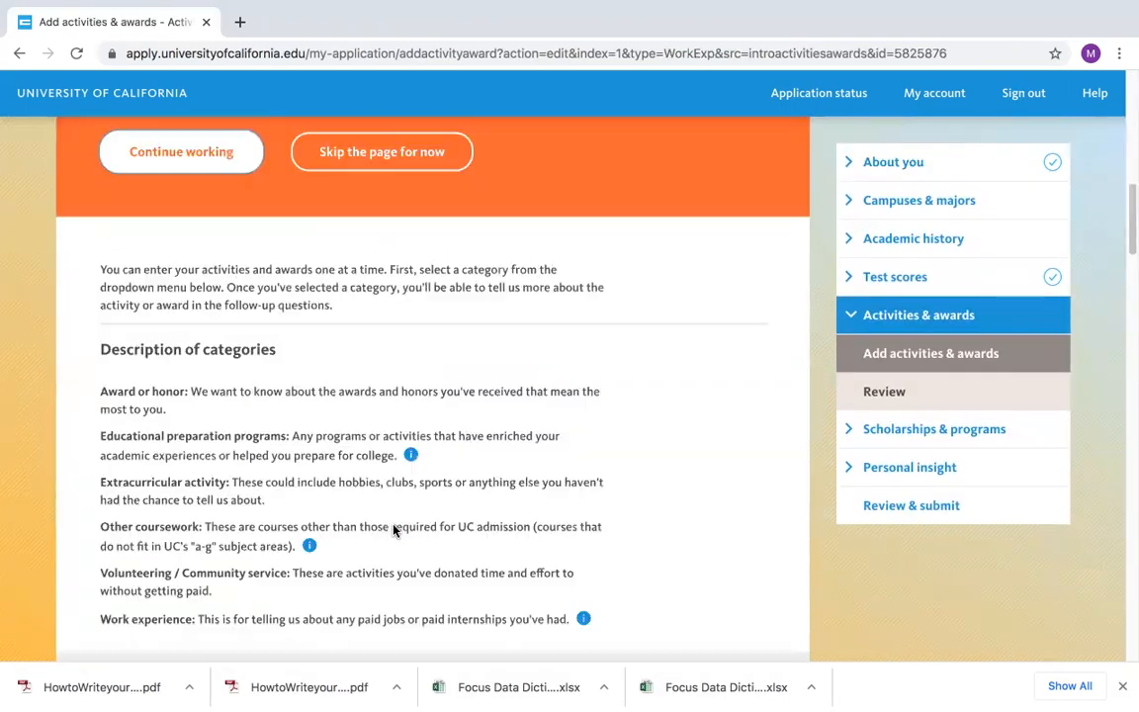
- Enter "a" as both the workplace name and the company description of the Work experience entry
scroll(392, 531, down, 7)
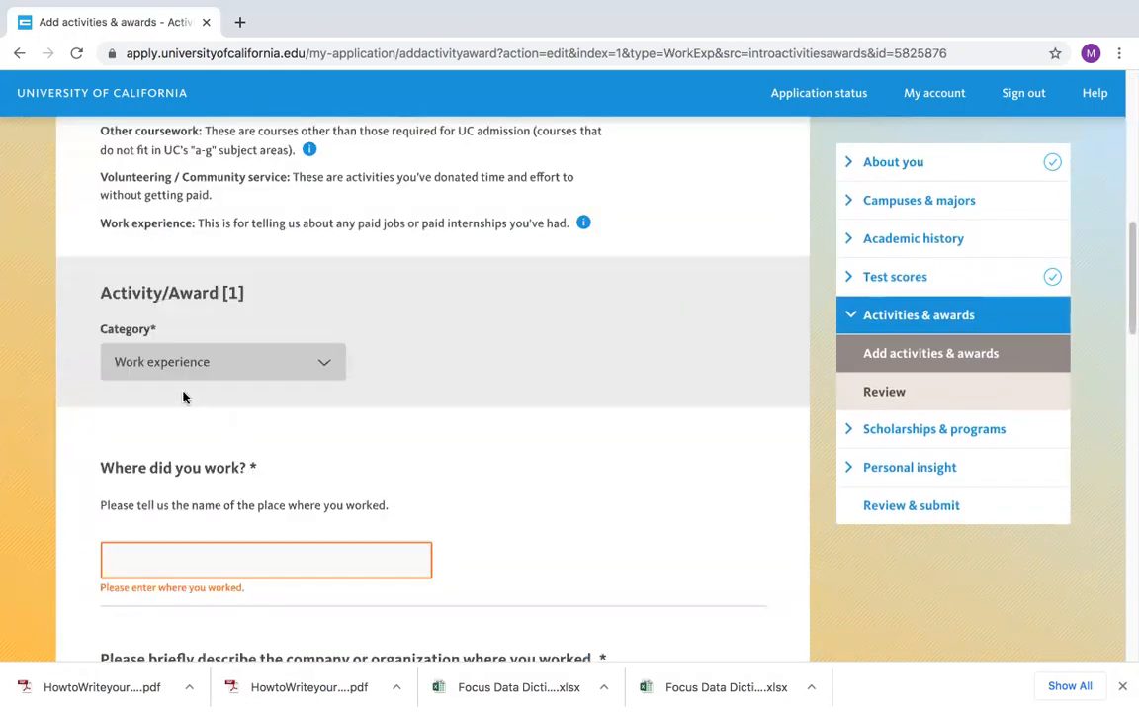
click(161, 559)
text(a)
click(326, 504)
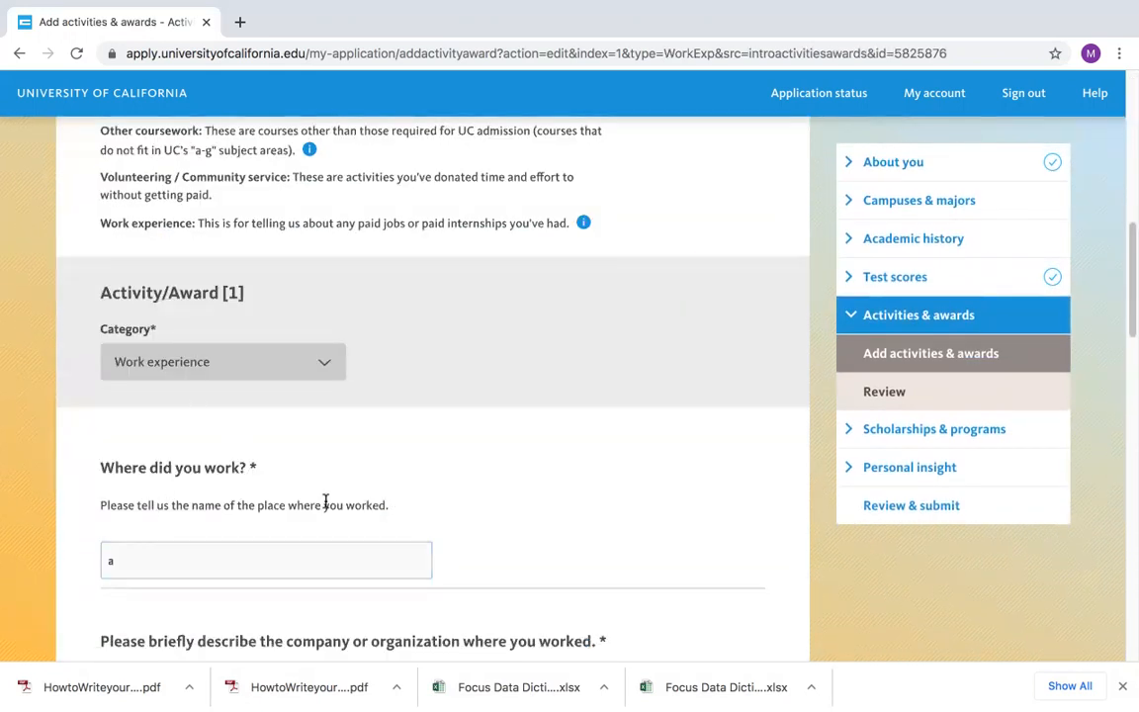
scroll(325, 503, down, 2)
click(194, 598)
text(a)
scroll(192, 583, down, 5)
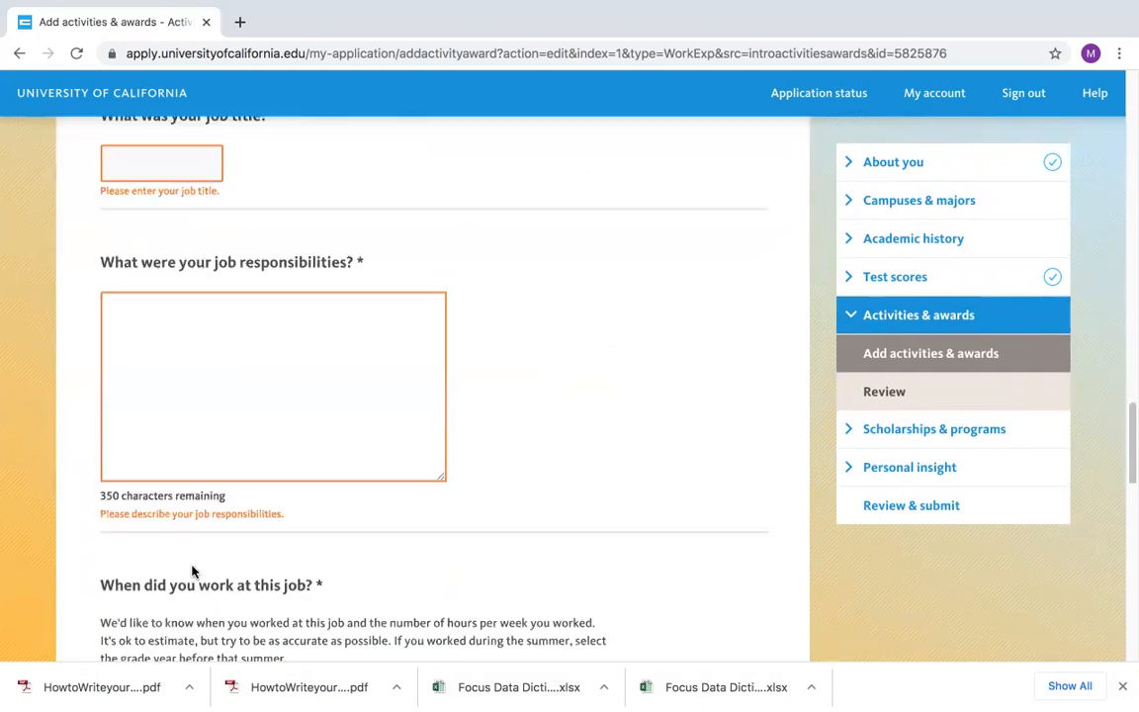
- Enter "a" as both the job title and the job responsibilities
click(123, 154)
text(a)
click(172, 296)
text(a)
- Mark 9th grade as a grade worked at this job
scroll(188, 386, down, 2)
scroll(156, 280, down, 1)
scroll(156, 280, up, 3)
scroll(139, 297, down, 4)
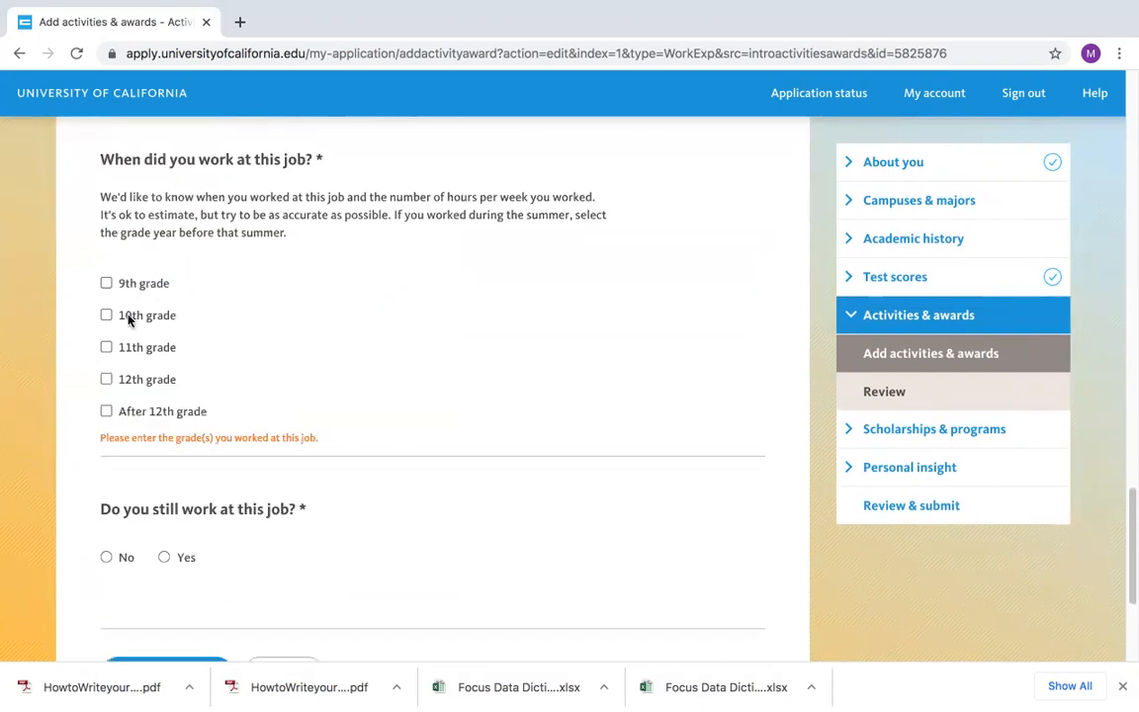
click(106, 281)
- Answer Yes to still working at this job and set the start date to January 2020
scroll(118, 336, down, 1)
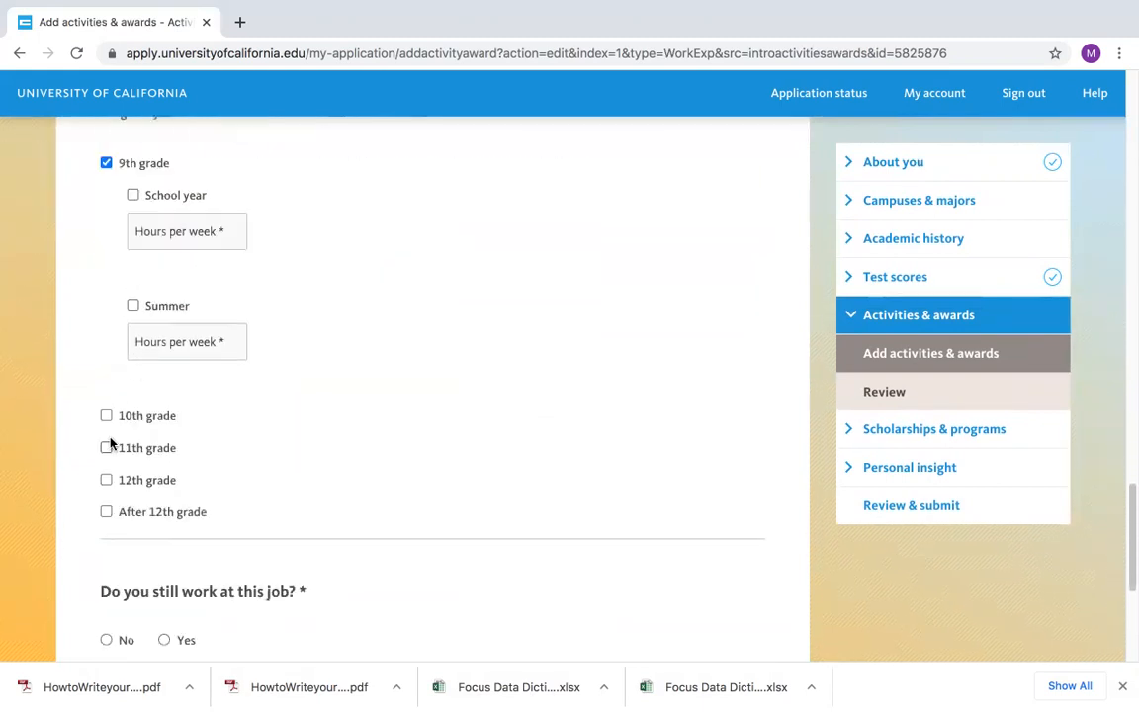
scroll(107, 495, down, 1)
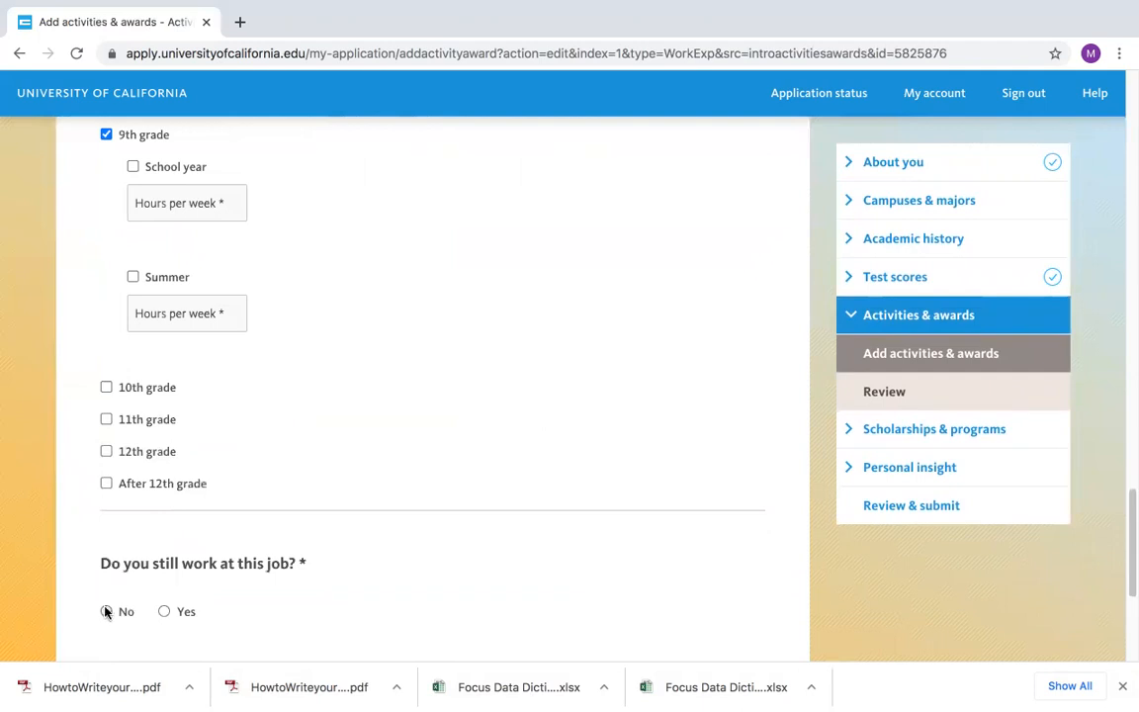
click(165, 611)
scroll(239, 590, down, 5)
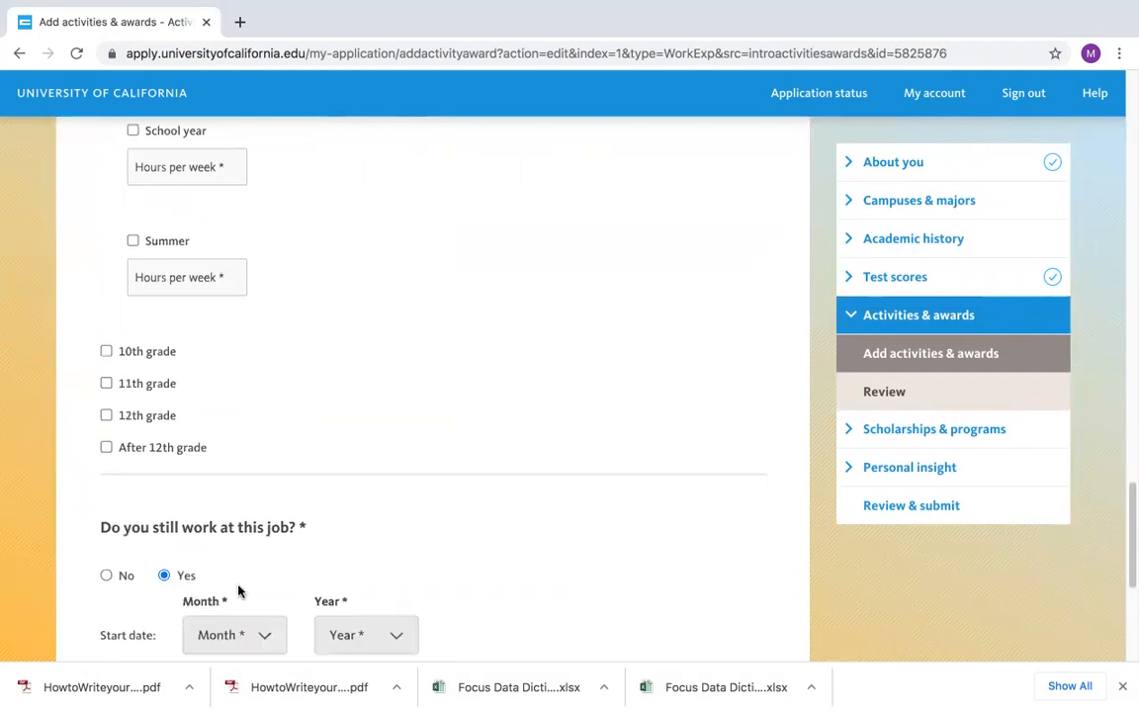
click(253, 356)
click(241, 370)
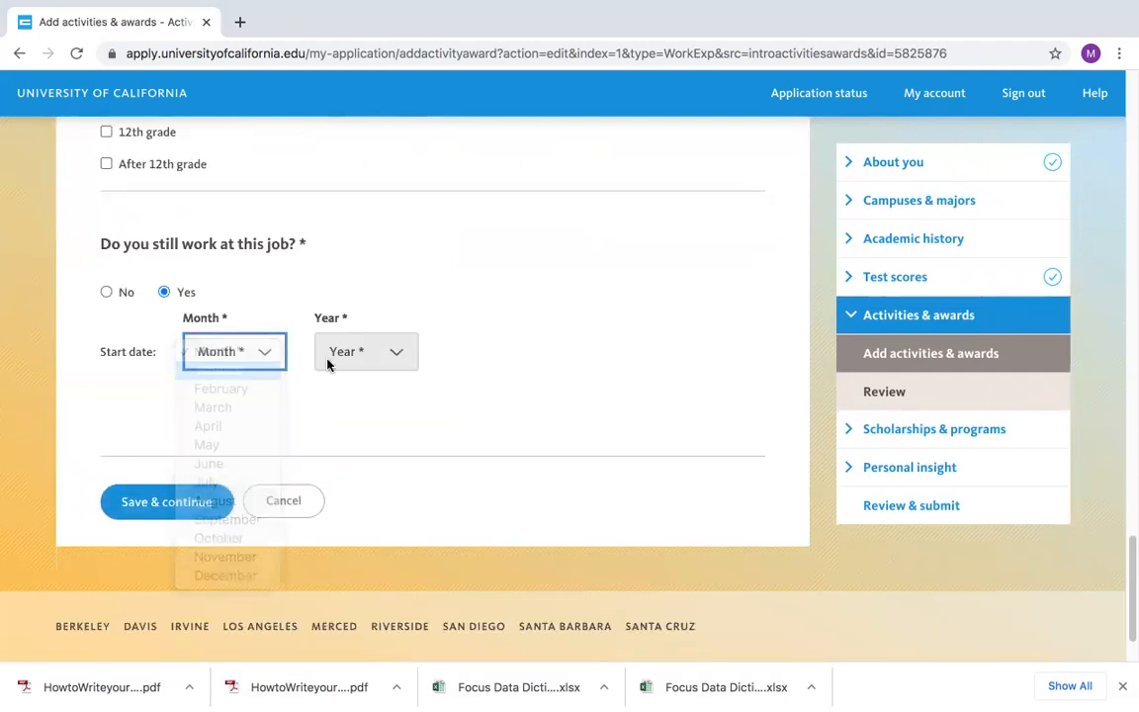
click(354, 358)
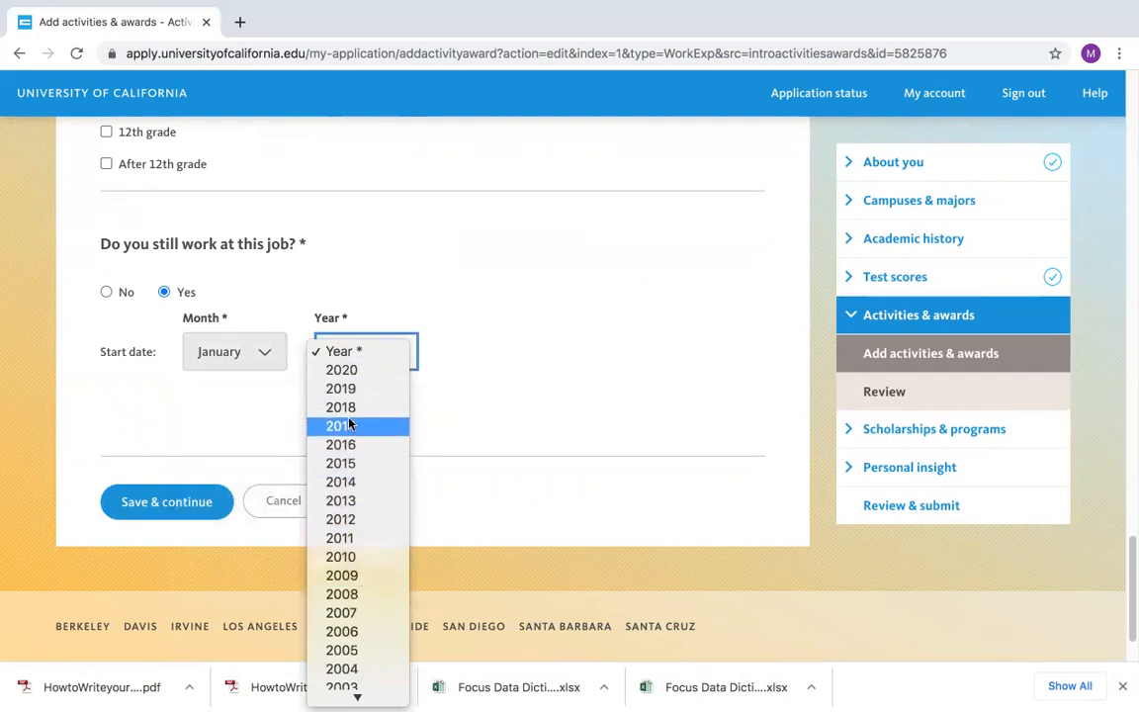
click(342, 370)
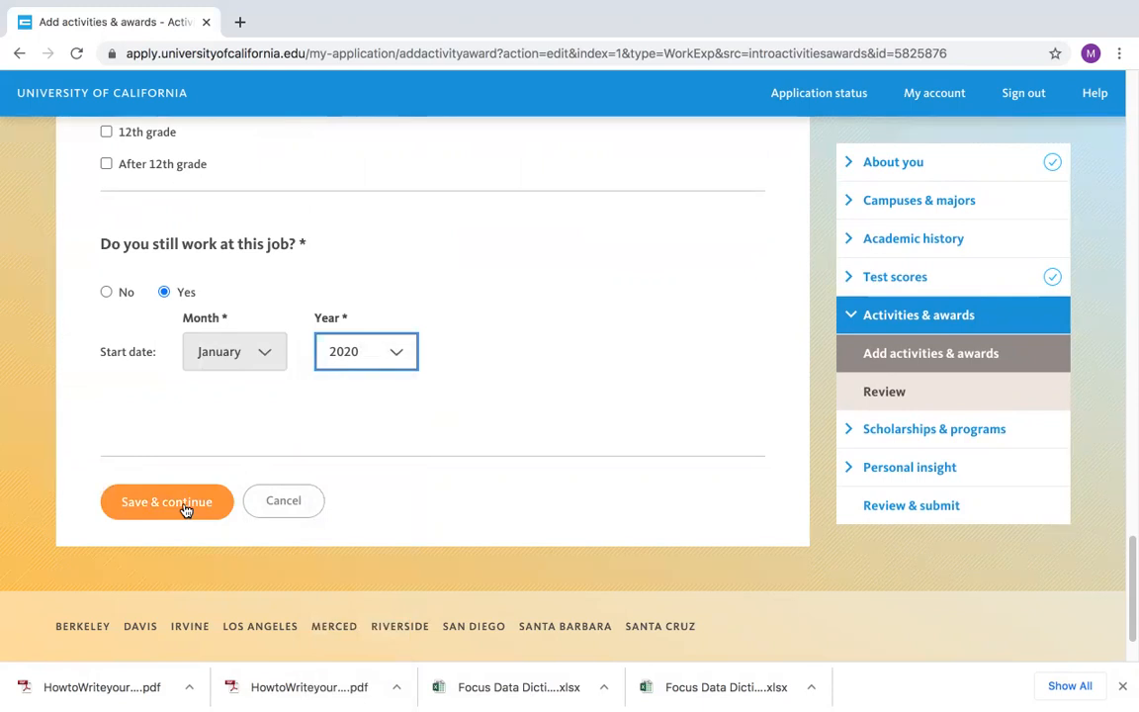
- Switch the current-job answer to No to view the end date fields, and set it back to Yes
click(106, 292)
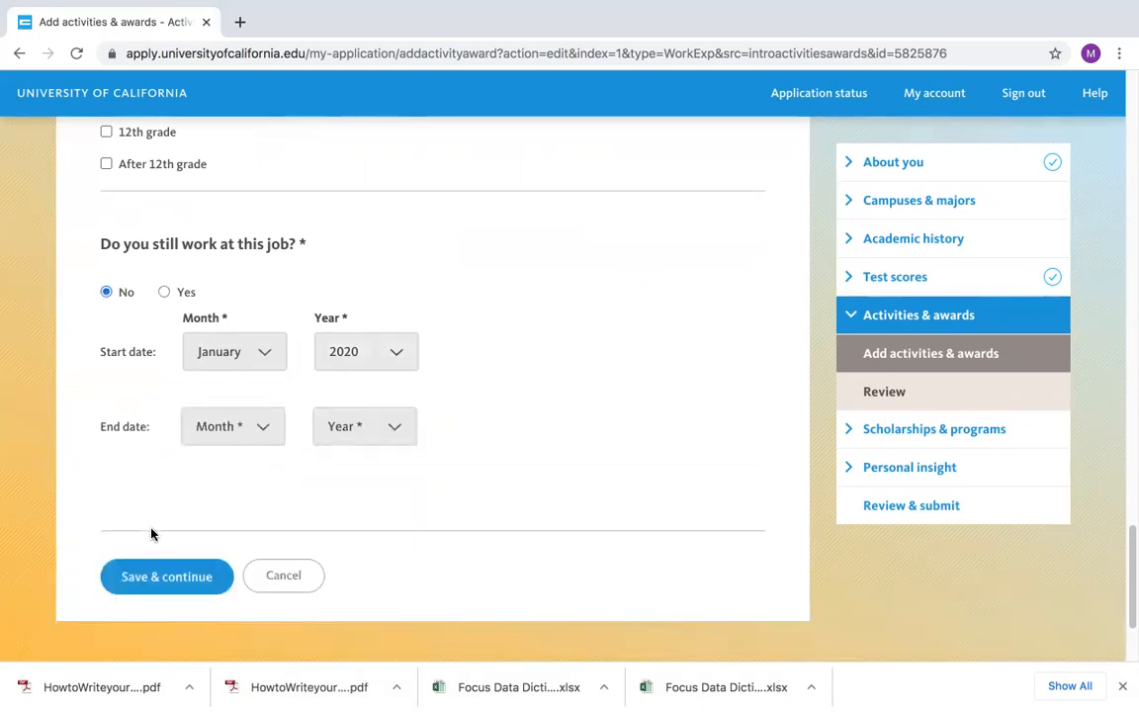
click(271, 431)
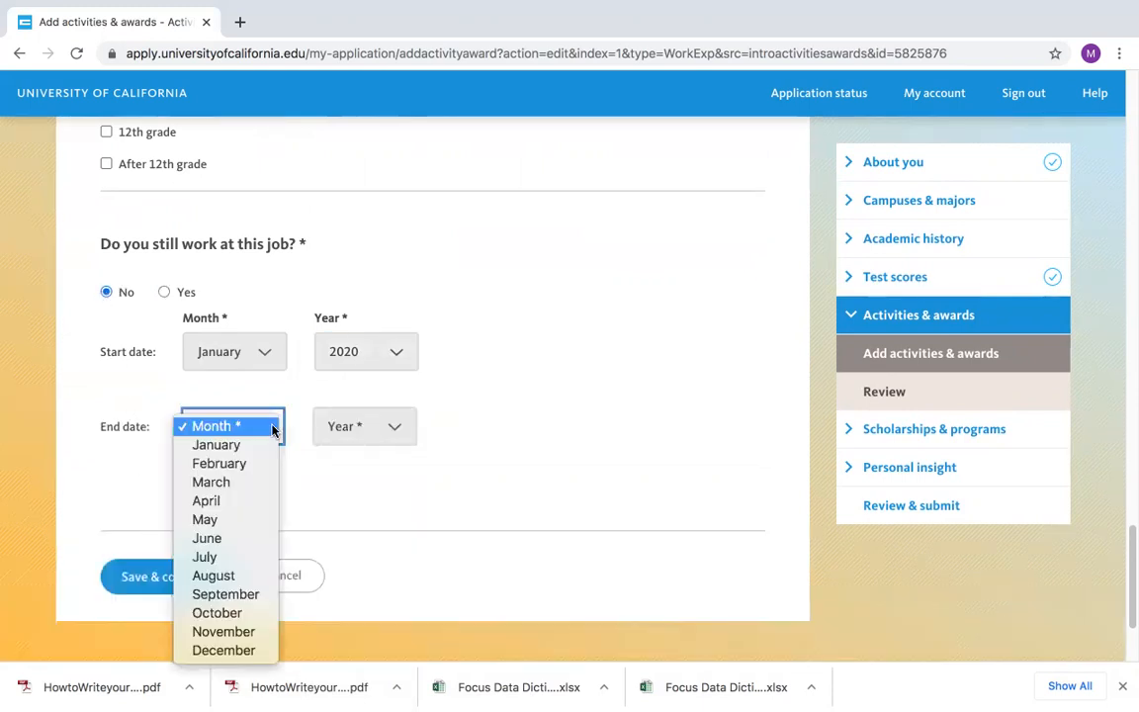
click(166, 293)
click(165, 292)
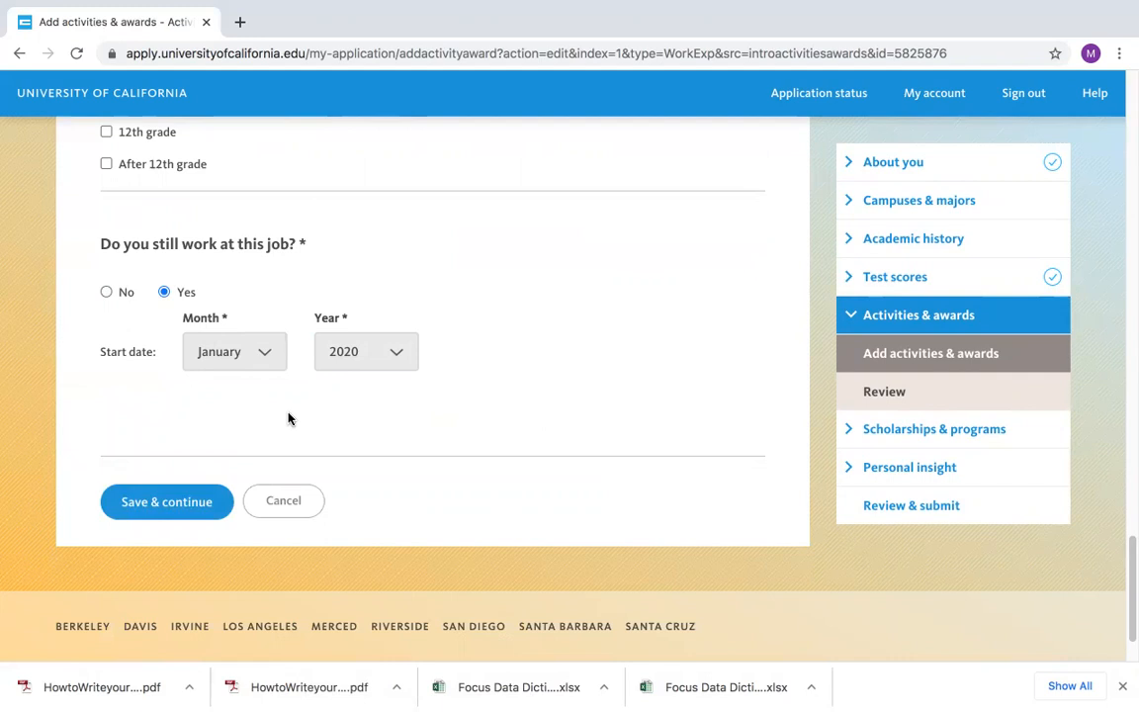
click(106, 293)
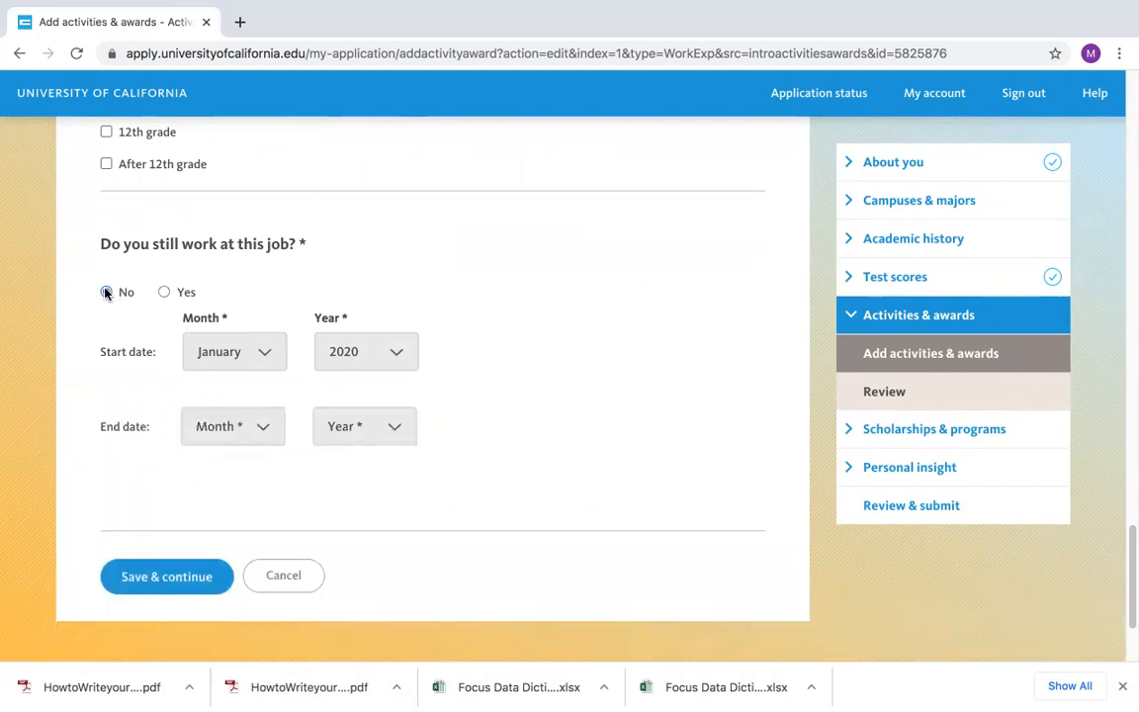
click(164, 293)
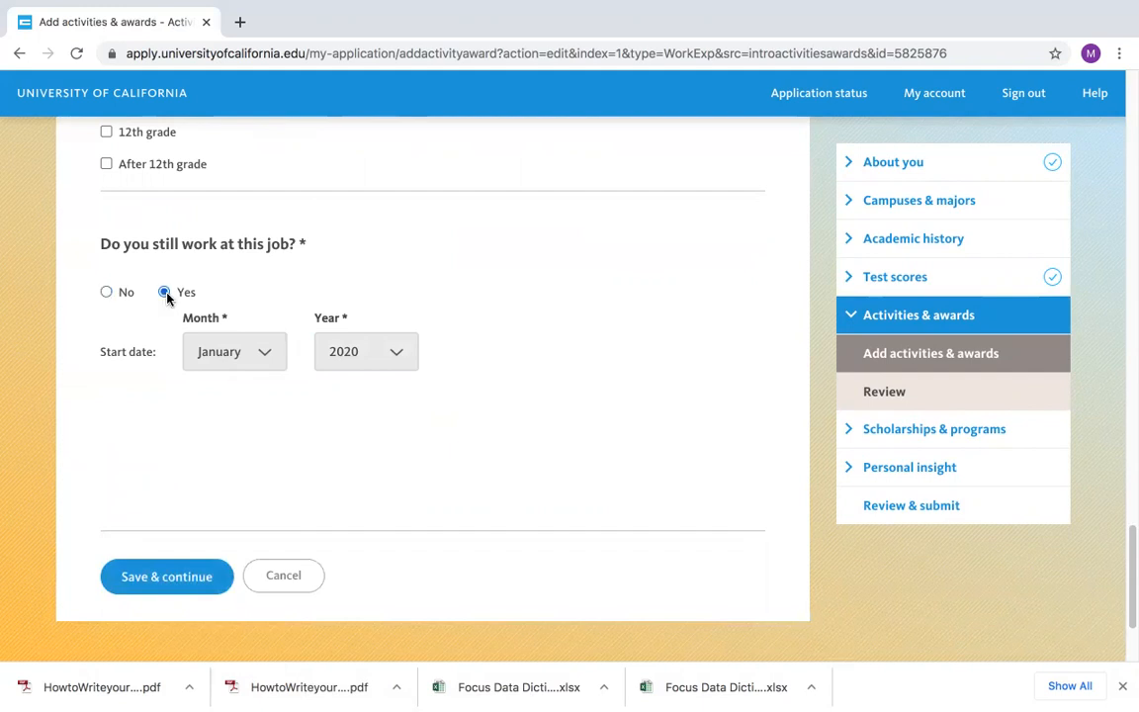
- Try to save the entry, and enter 5 hours per week for the 9th grade summer
click(178, 501)
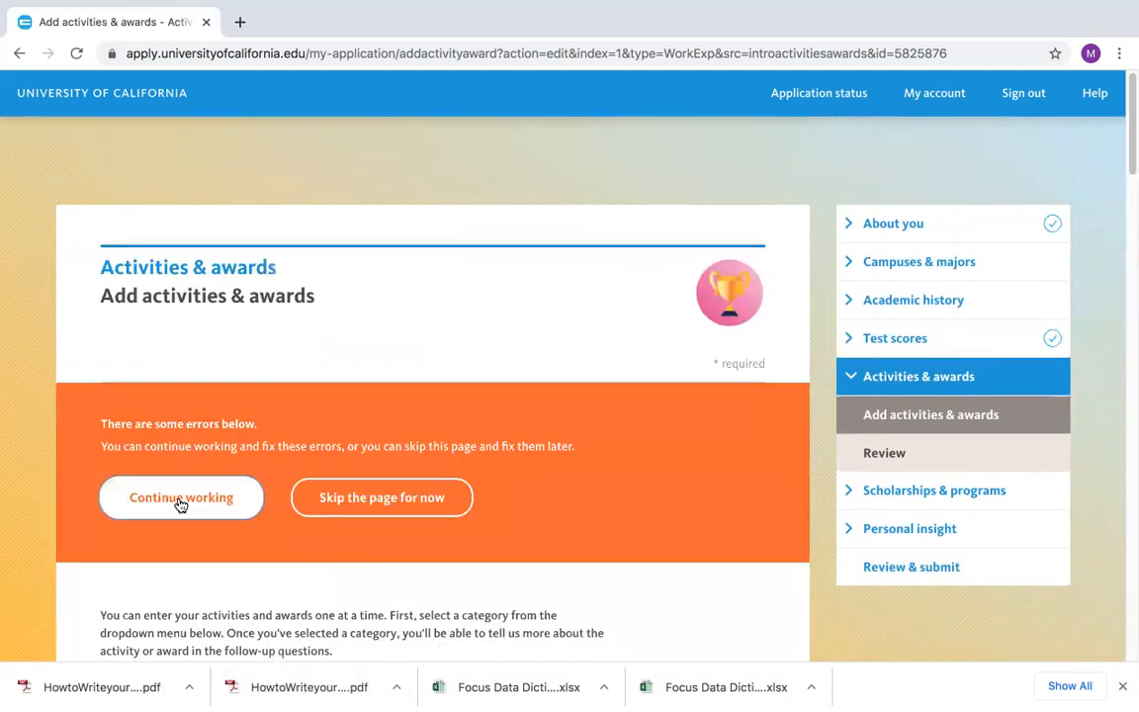
click(242, 496)
scroll(245, 483, down, 10)
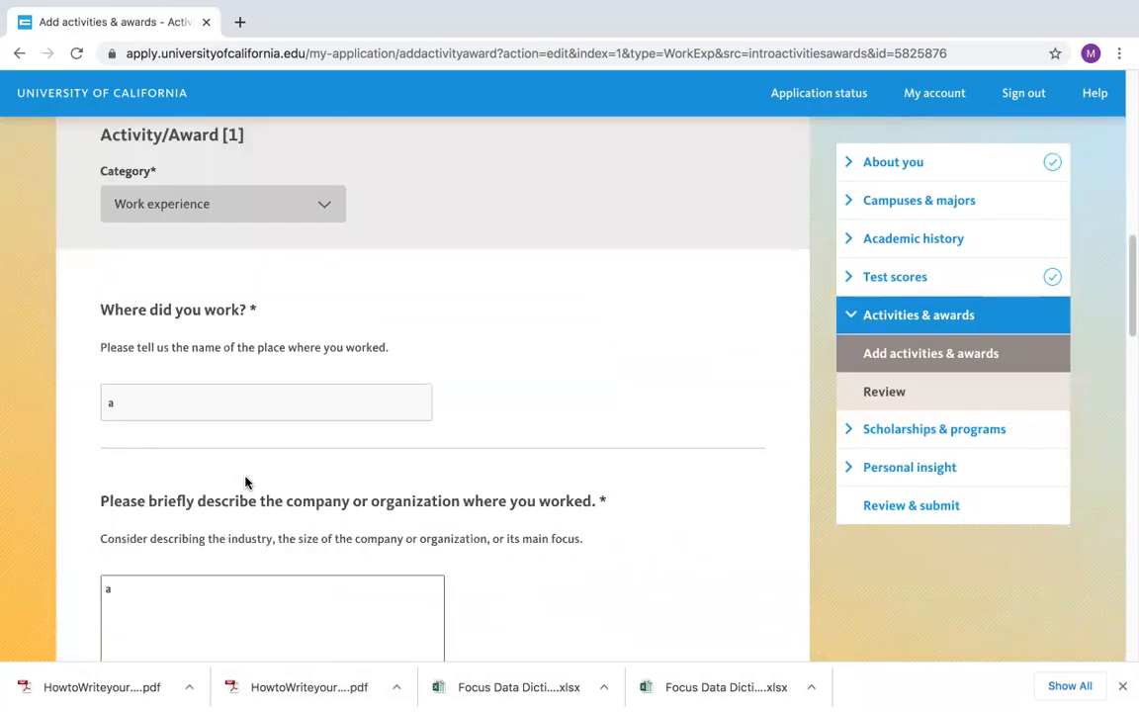
scroll(246, 483, down, 3)
scroll(246, 476, up, 3)
click(138, 354)
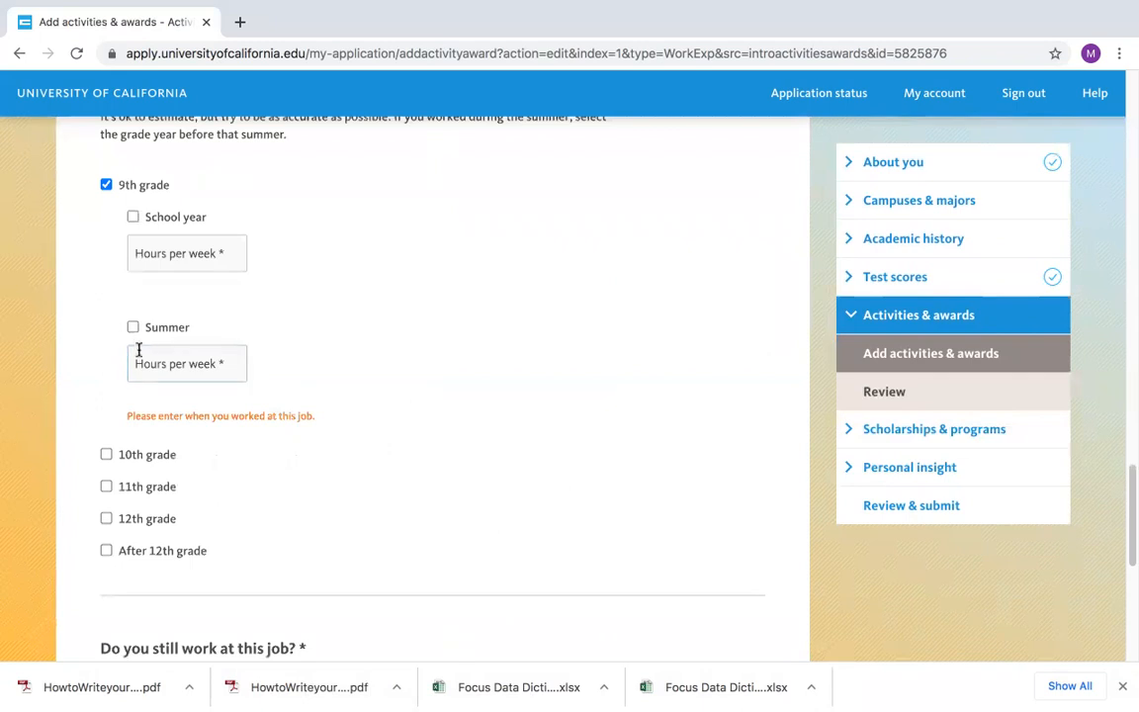
click(137, 354)
text(5)
- Mark 11th grade as a grade worked and try to save the Work experience entry
click(316, 468)
scroll(302, 461, down, 7)
click(164, 412)
- Clear the hours per week for the 9th grade summer and mark Summer as worked
scroll(302, 455, down, 5)
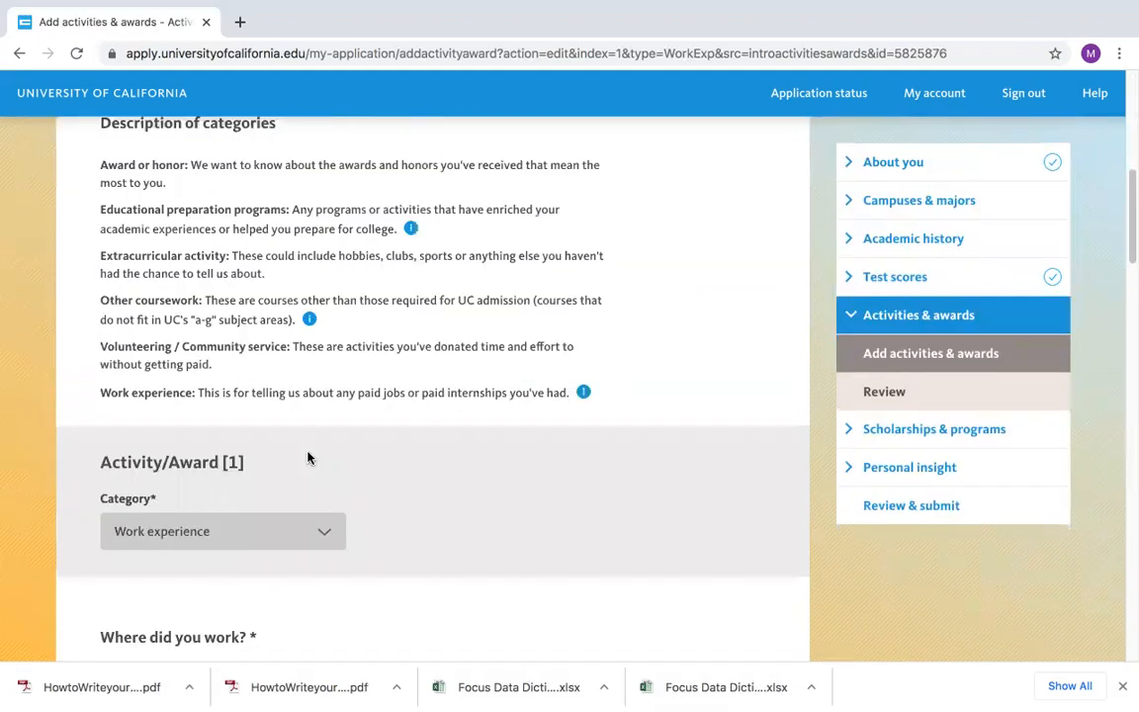
scroll(308, 458, down, 15)
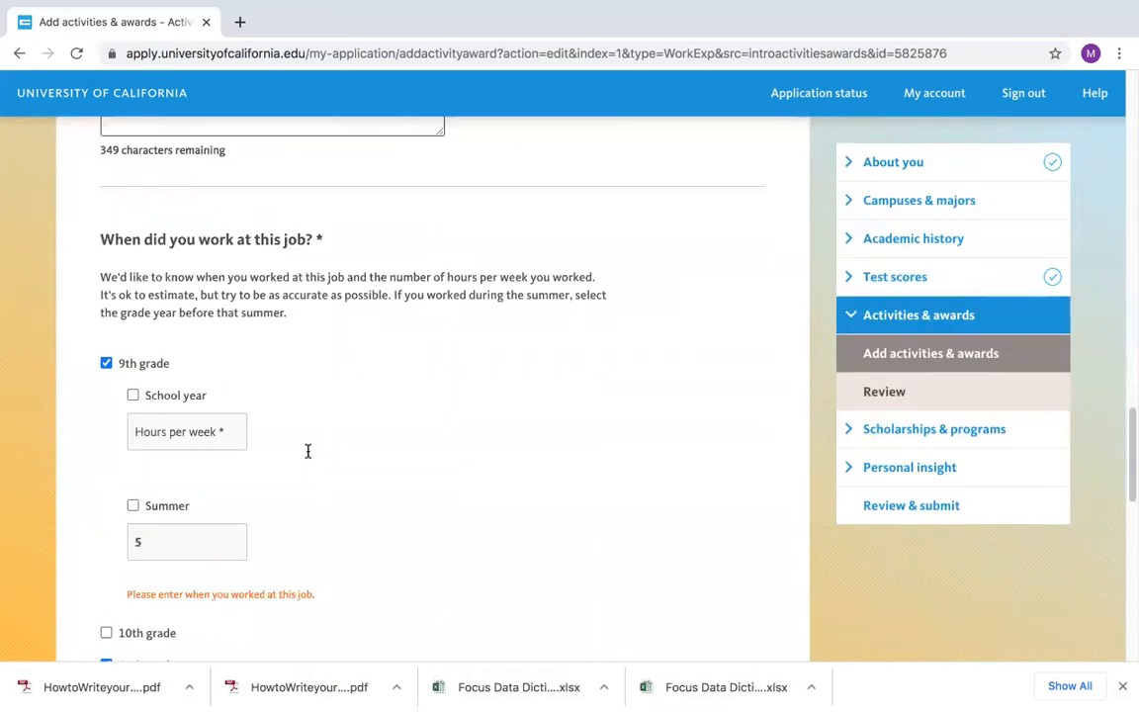
scroll(307, 451, down, 3)
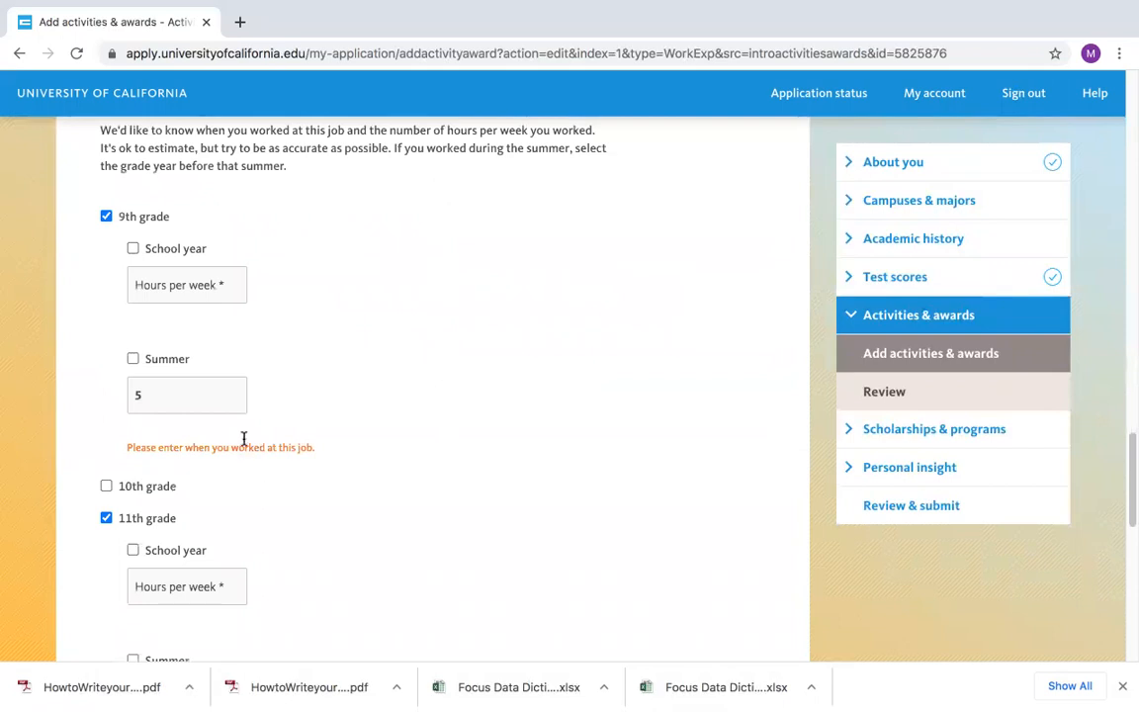
double_click(188, 393)
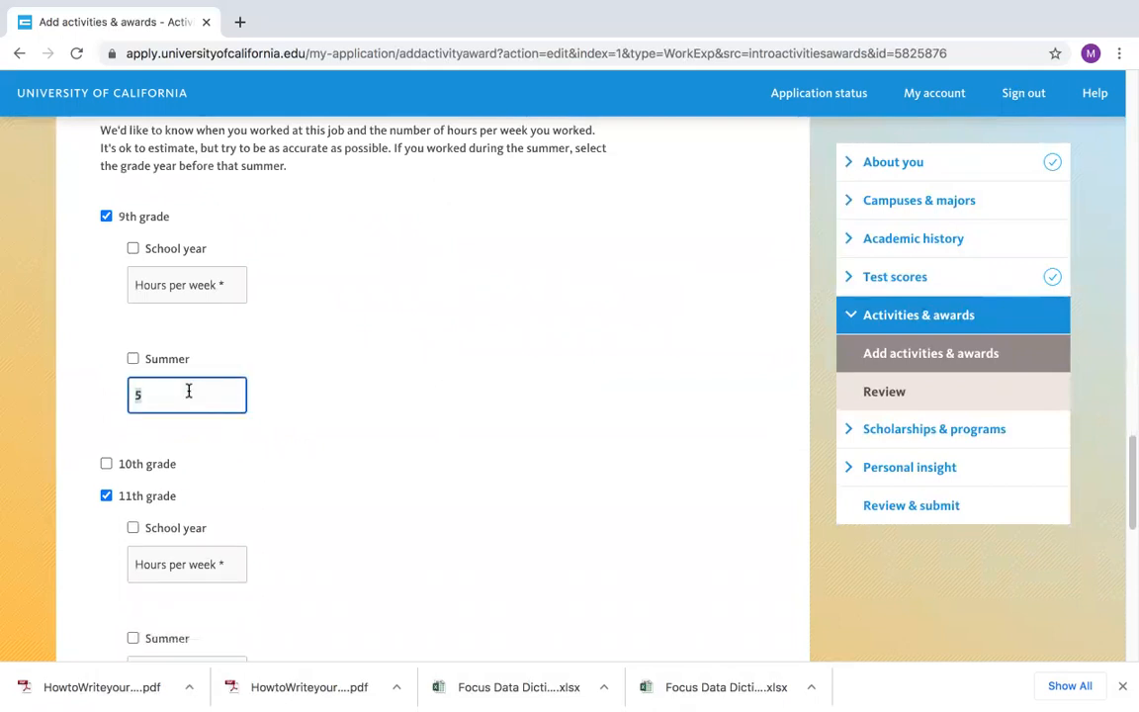
key(BackSpace)
click(132, 359)
click(213, 392)
- Save the Work experience entry and skip its page for now despite the incomplete answers
scroll(335, 465, down, 10)
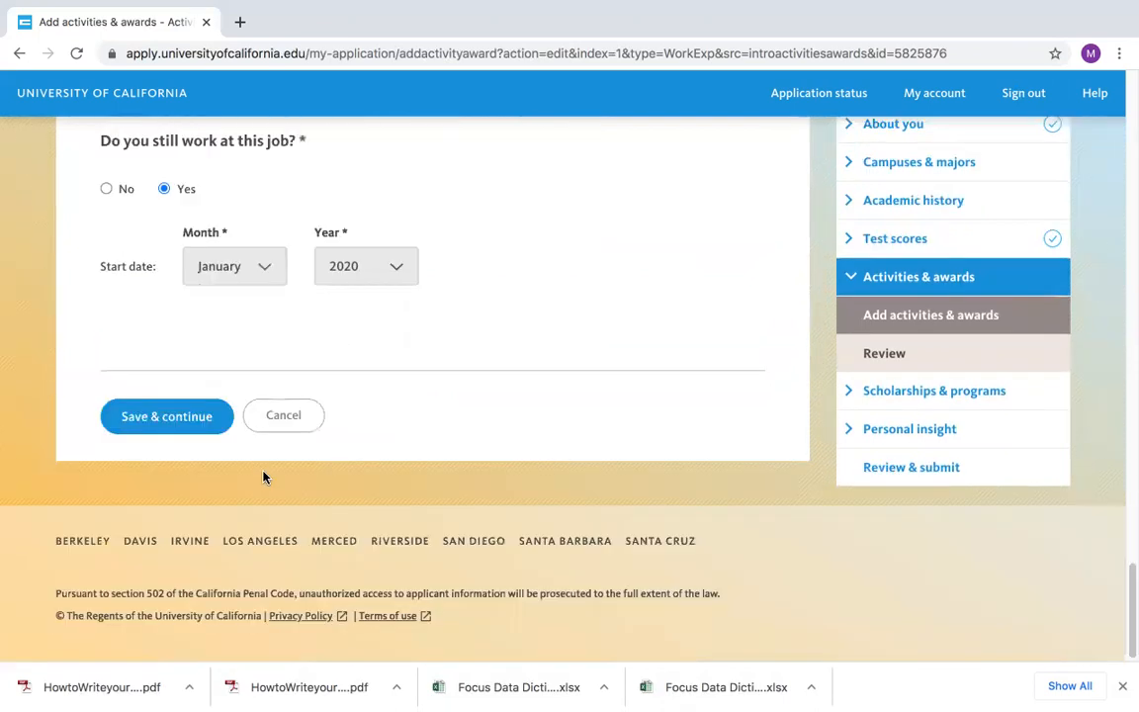
click(153, 415)
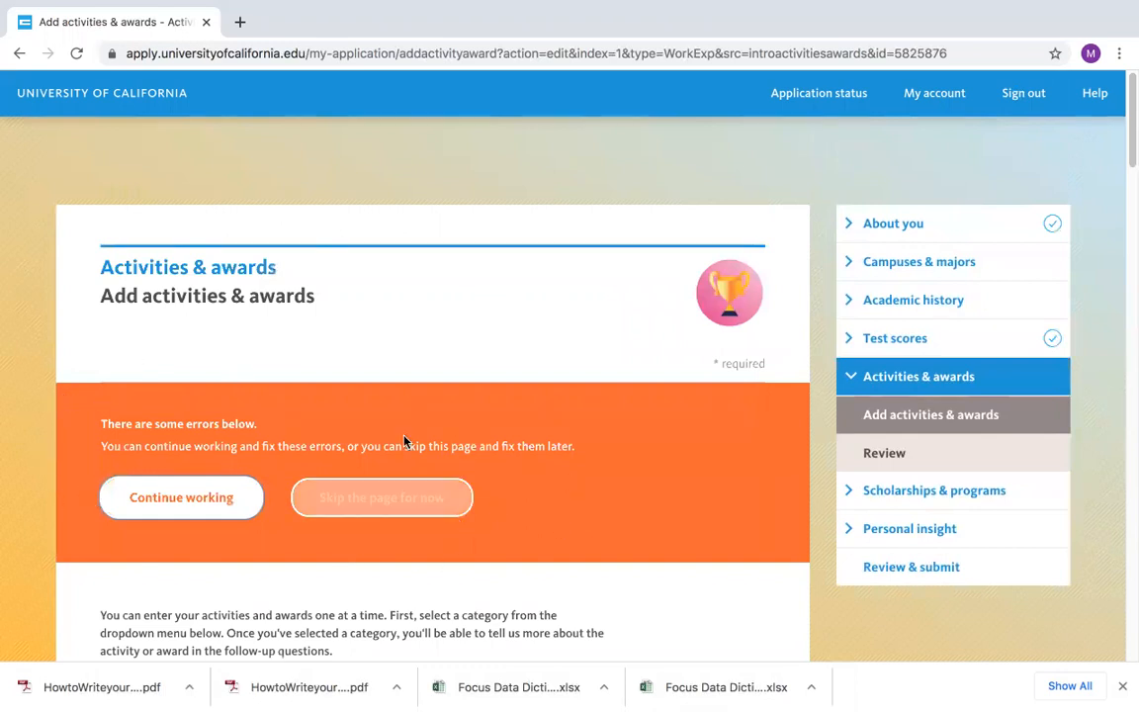
click(385, 497)
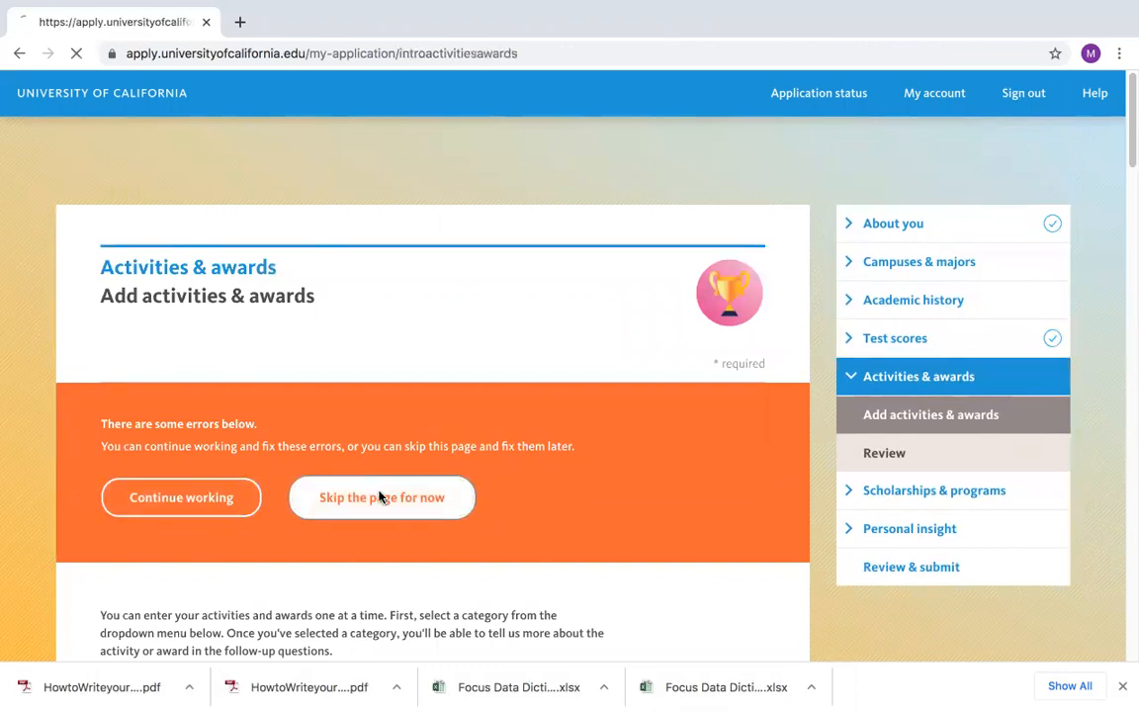
- Open the Activities & awards review and examine the Work experience answers and the work earnings section
scroll(396, 495, down, 3)
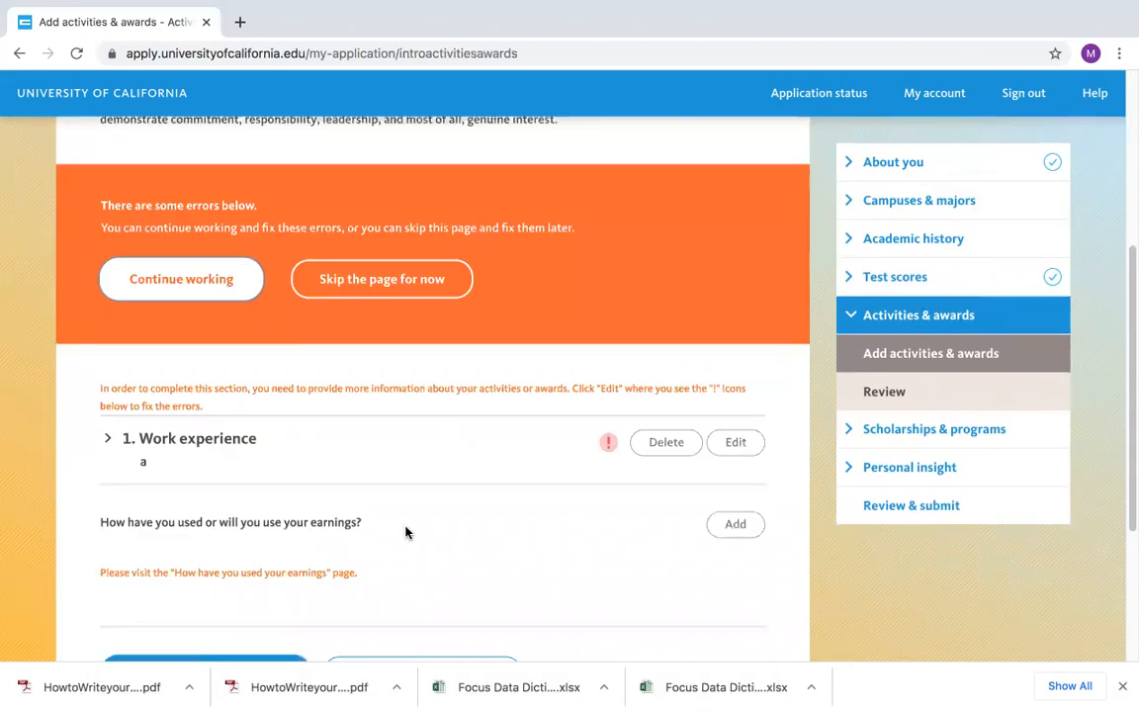
click(870, 395)
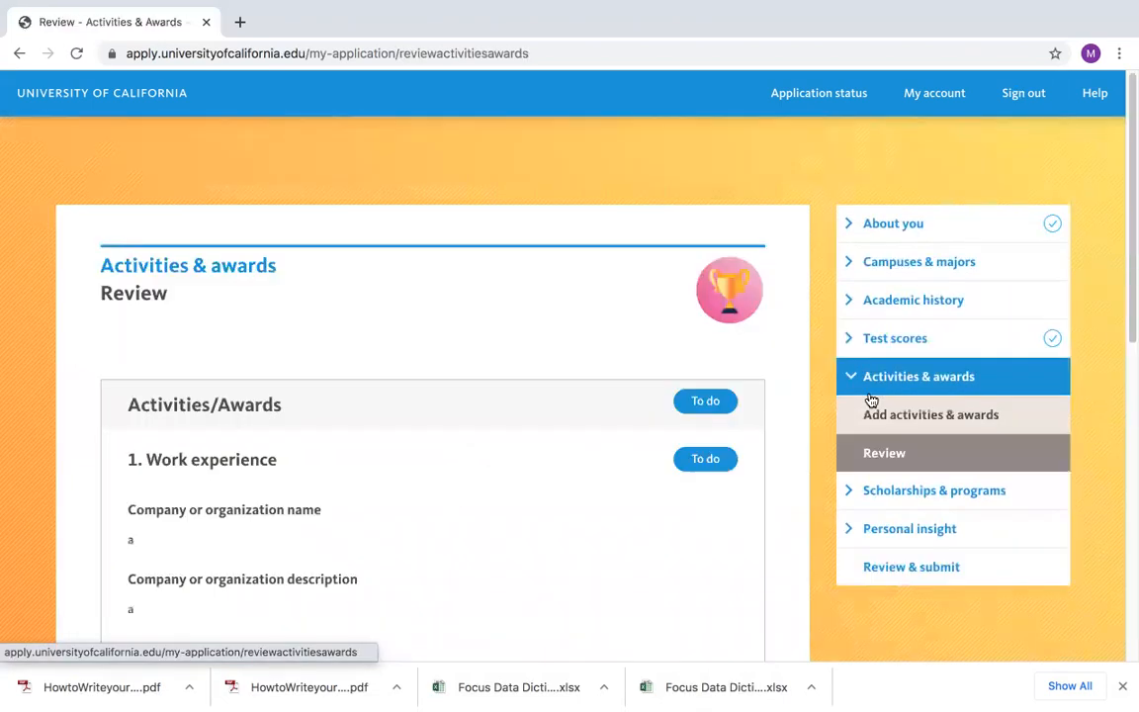
scroll(300, 539, down, 5)
scroll(223, 385, up, 1)
scroll(224, 385, up, 4)
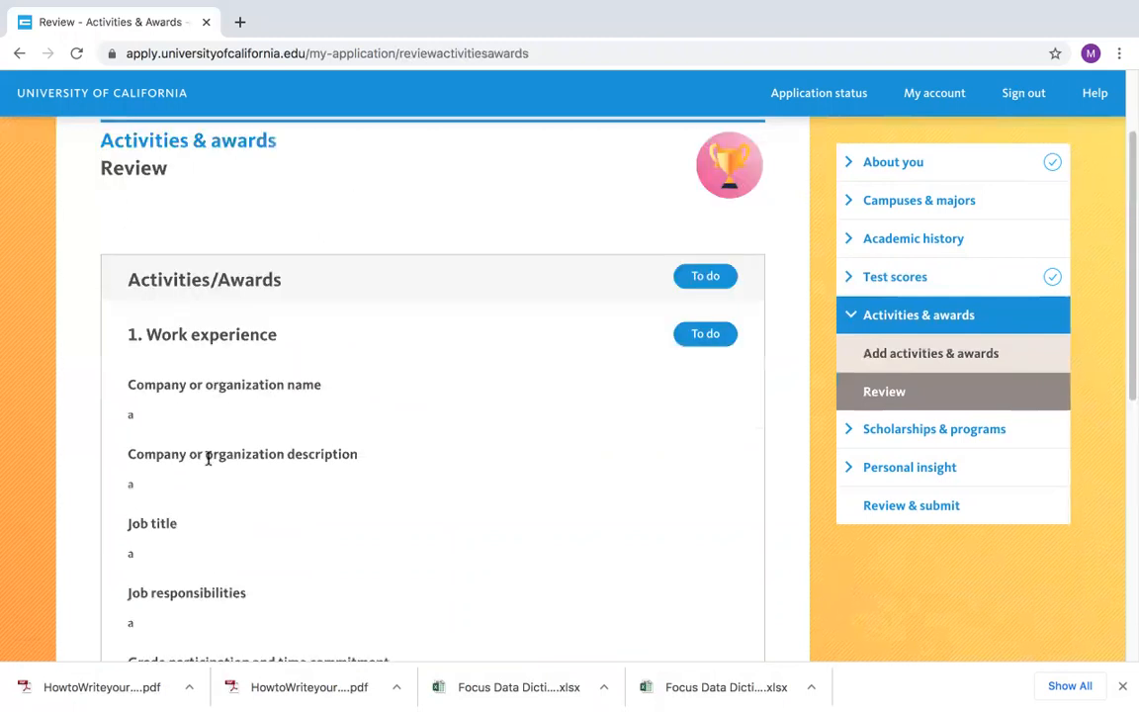
scroll(208, 460, down, 3)
scroll(209, 460, down, 3)
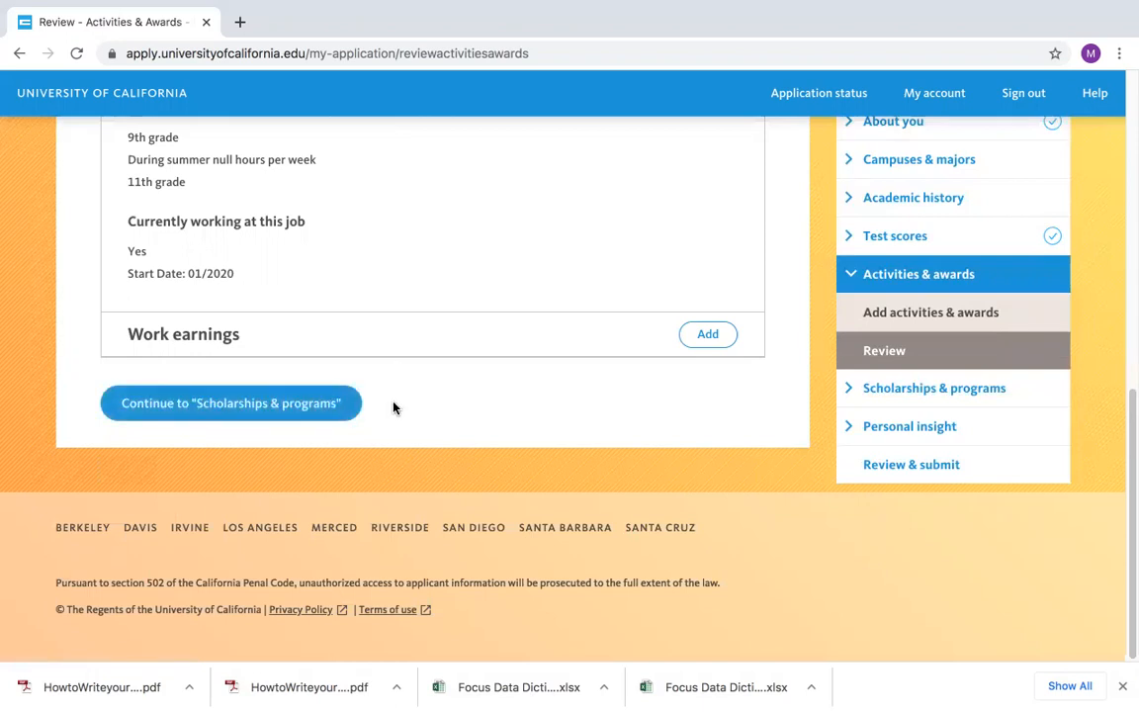
scroll(460, 424, up, 4)
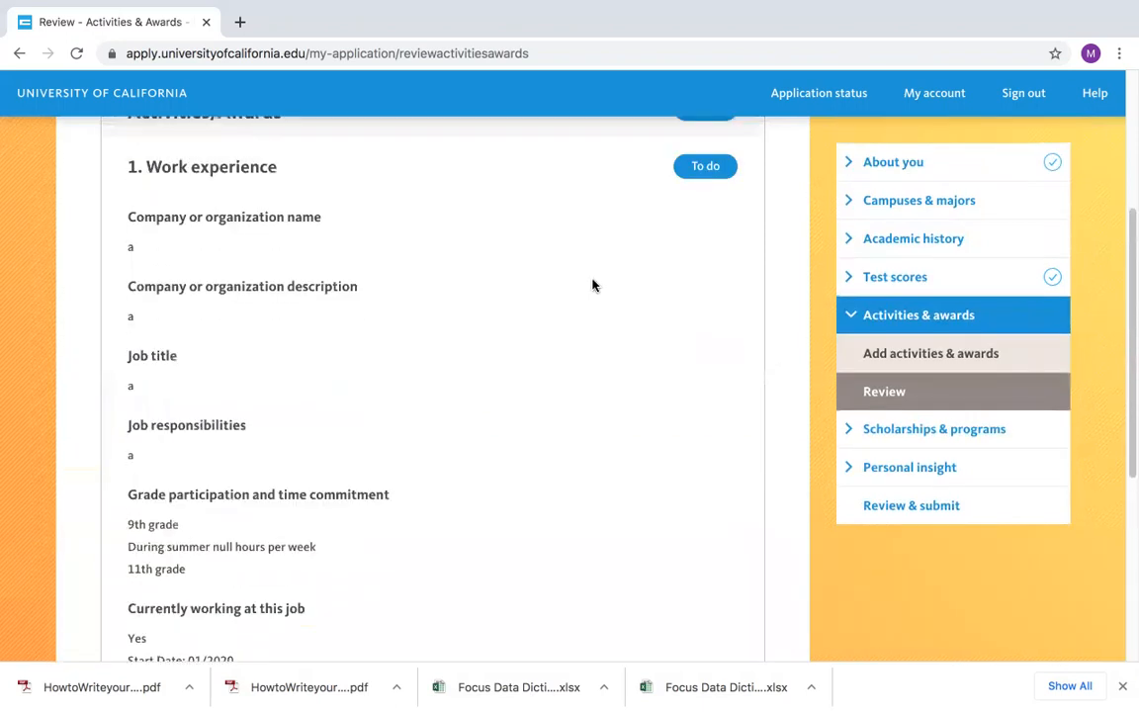
scroll(521, 422, up, 1)
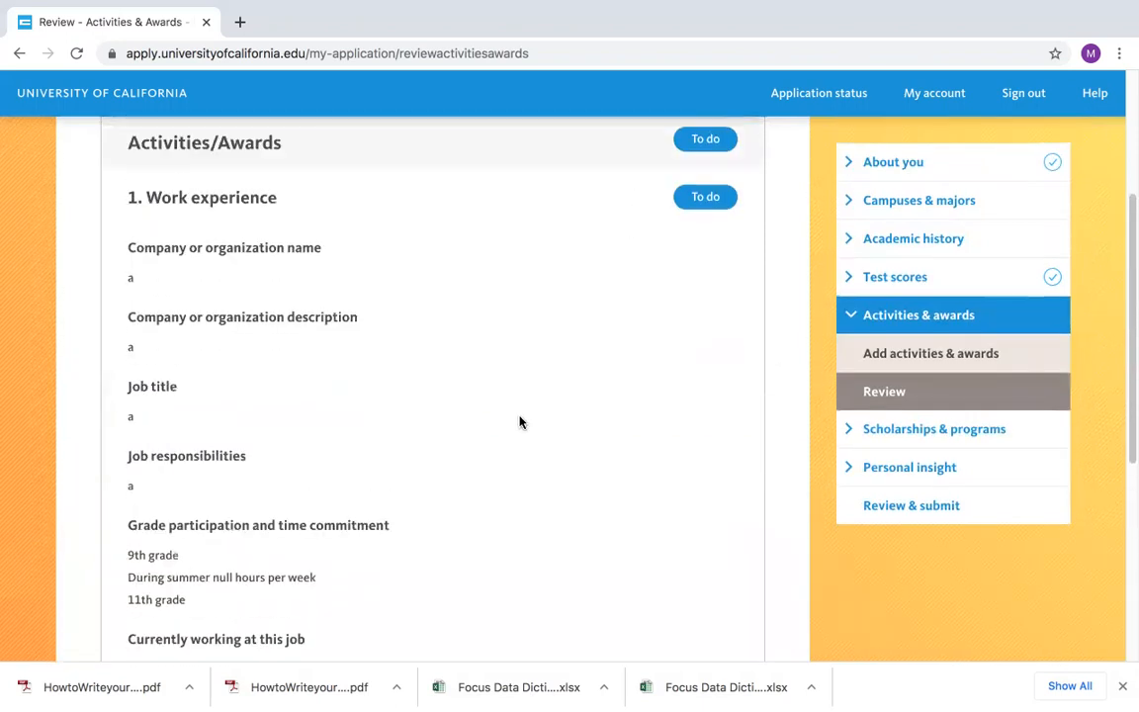
- Open the Apply for scholarships page under Scholarships & programs and read its introduction and financial aid requirements
click(856, 433)
click(903, 392)
scroll(302, 502, down, 3)
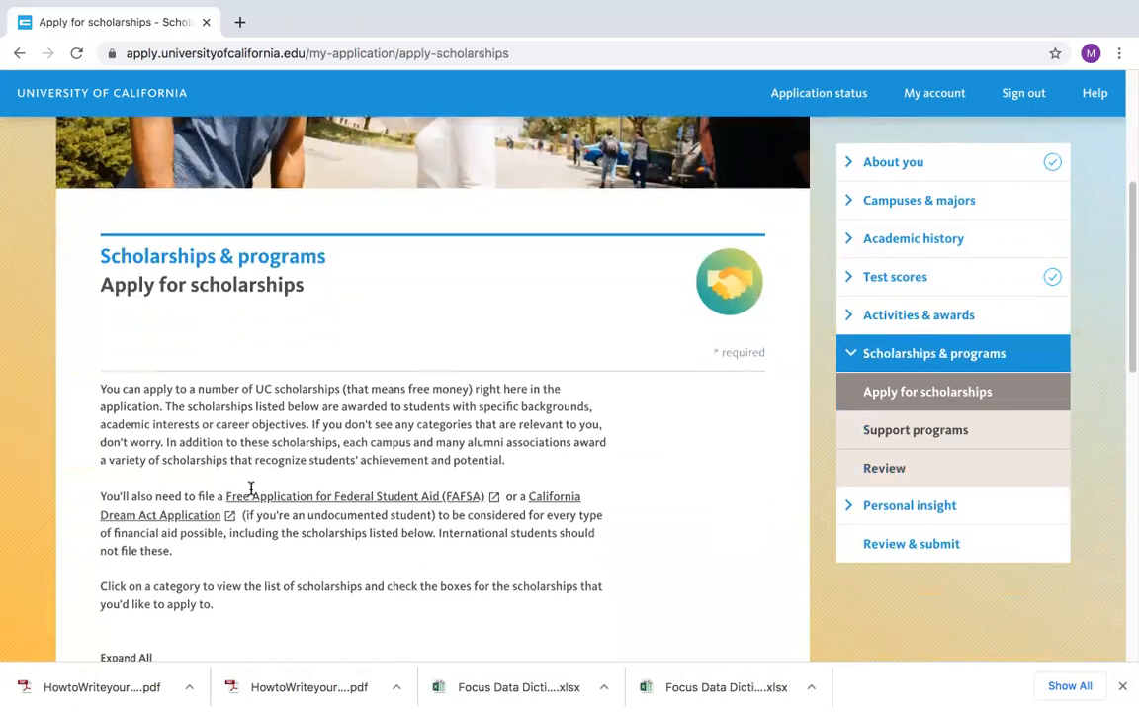
scroll(218, 490, down, 2)
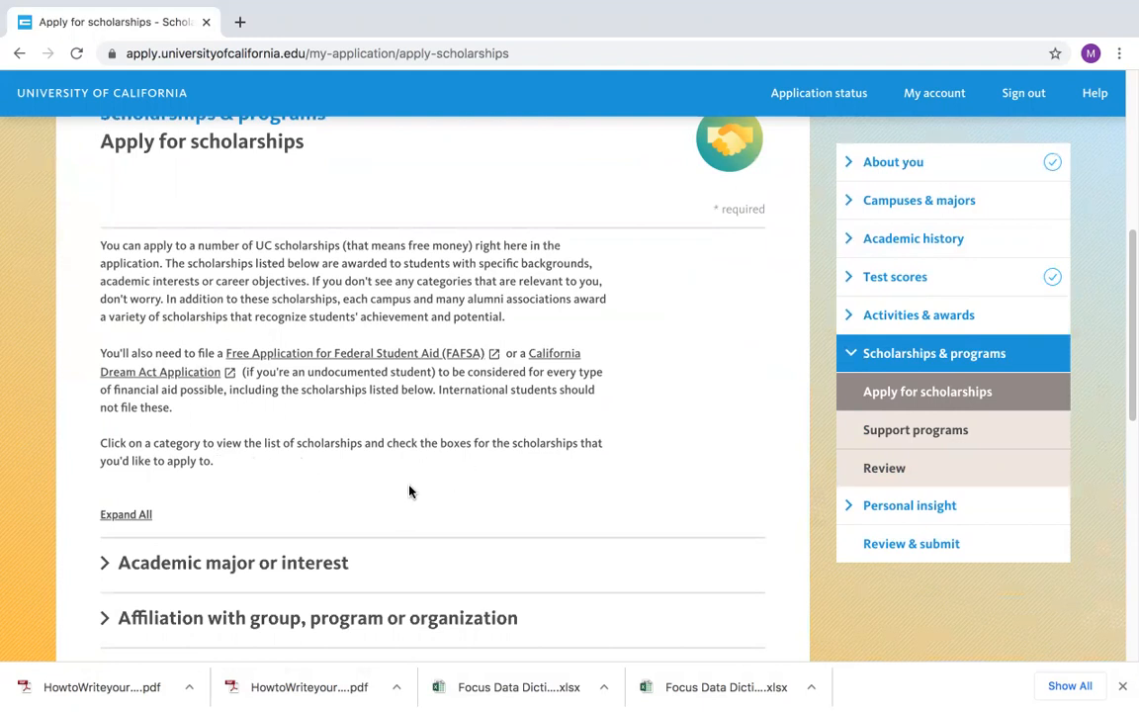
- Select the Education scholarship under the Academic major or interest category
scroll(204, 482, down, 5)
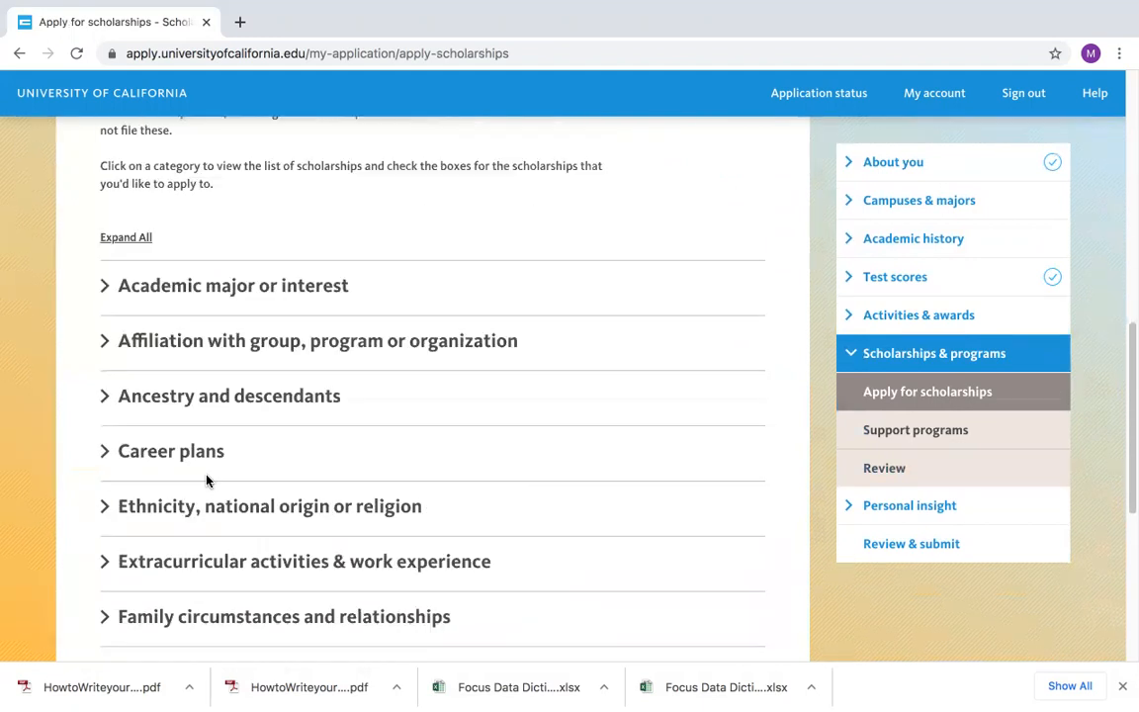
scroll(191, 441, up, 1)
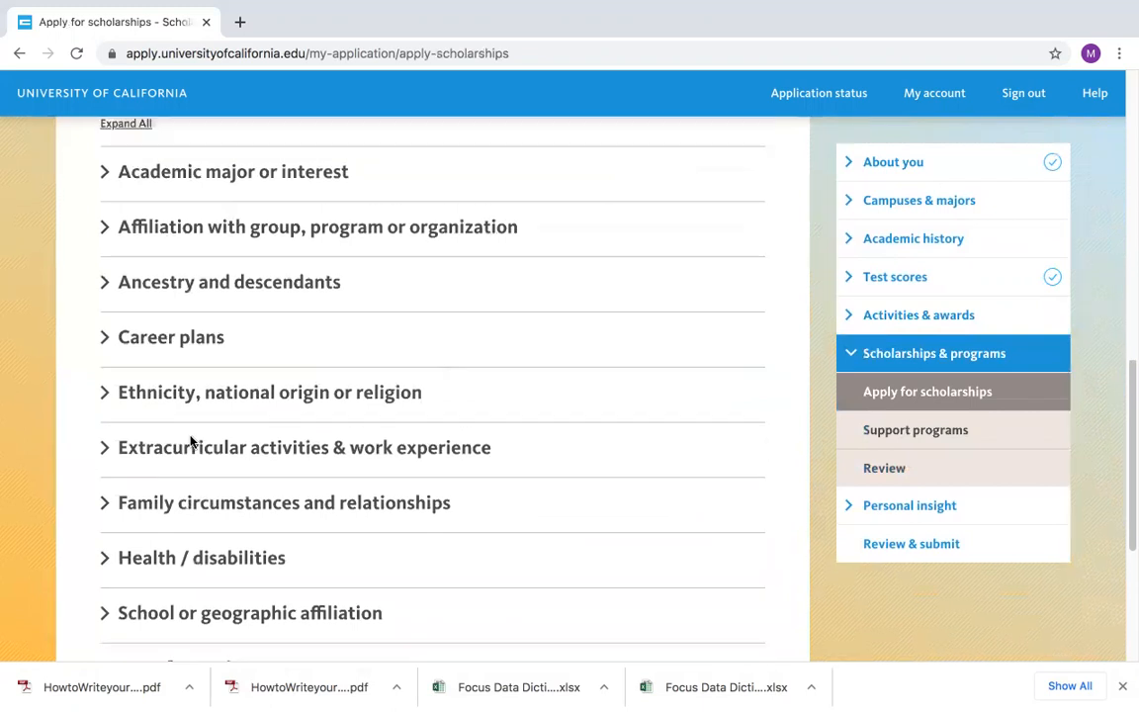
click(109, 174)
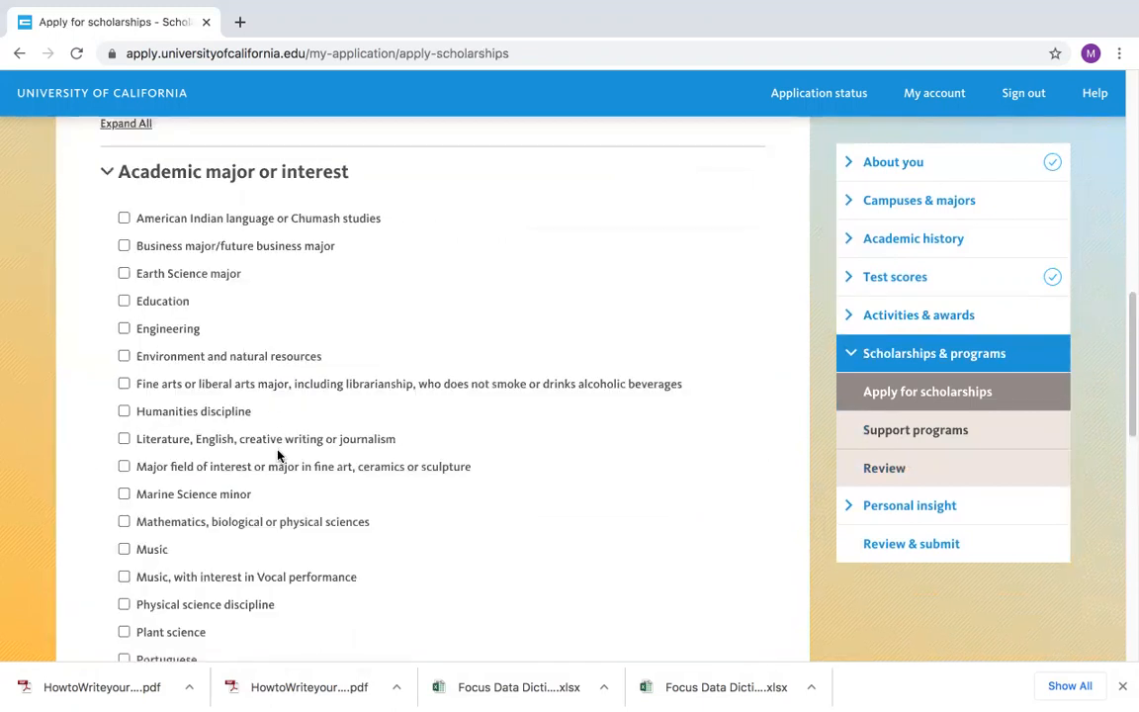
click(124, 301)
scroll(445, 545, down, 5)
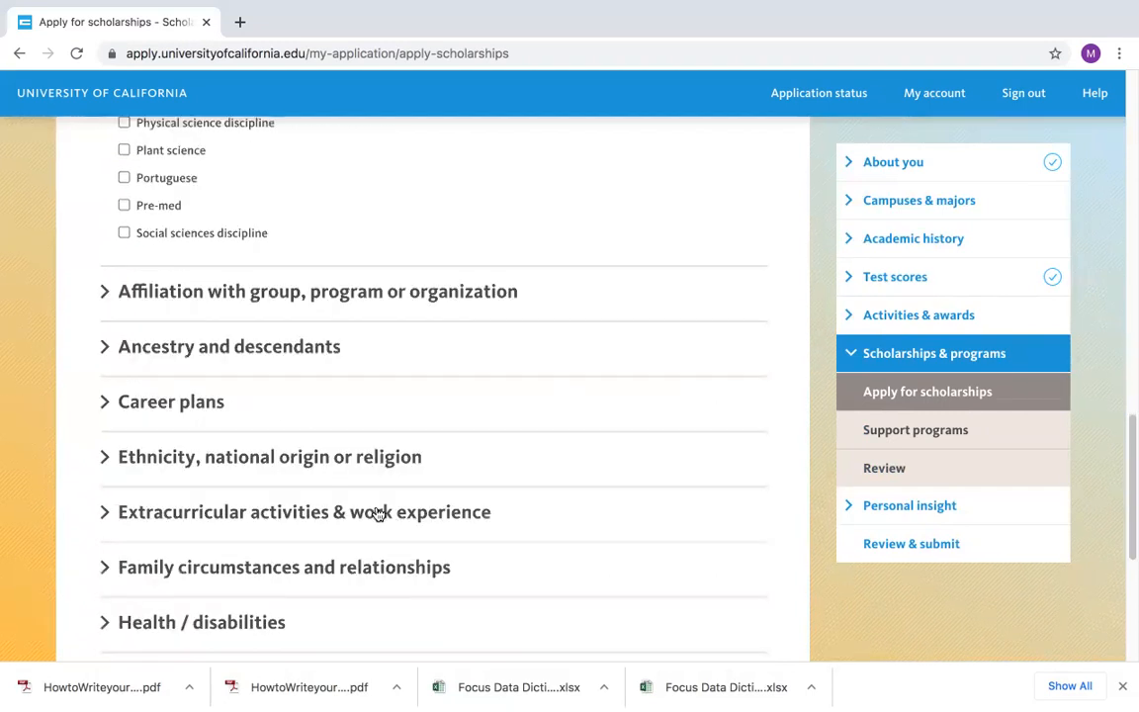
- Select "Originally from Colombia or other Latin American country" under the Ethnicity, national origin or religion scholarships
click(106, 466)
scroll(223, 475, down, 4)
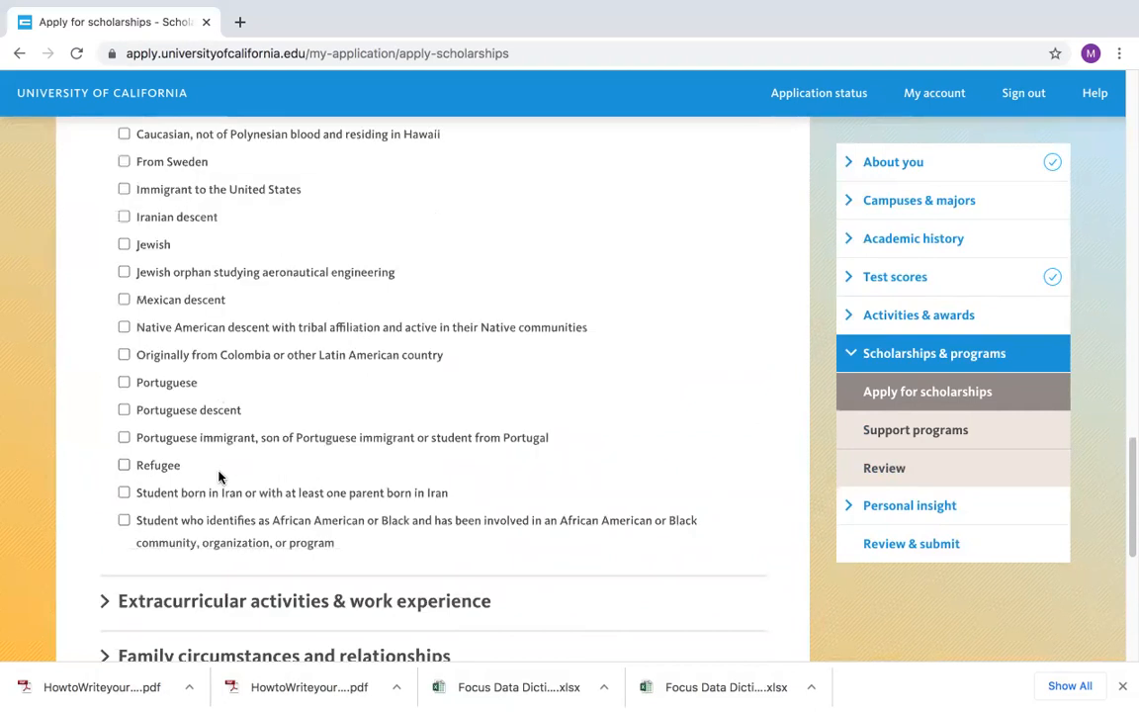
scroll(219, 471, up, 1)
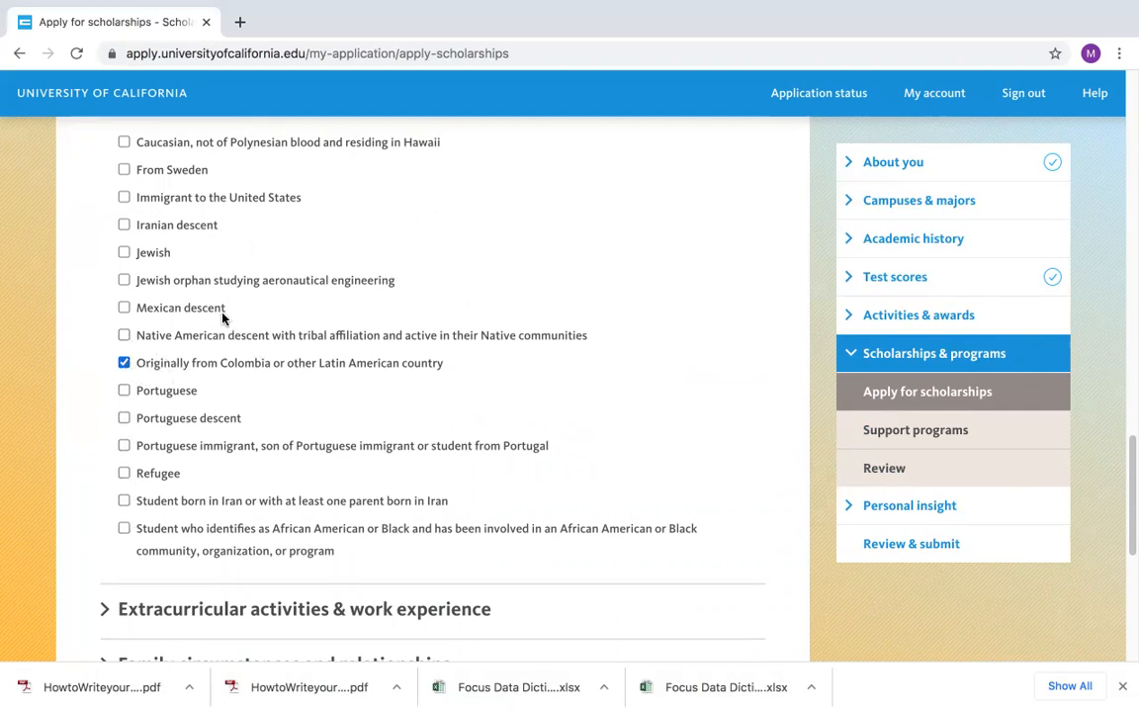
scroll(343, 440, down, 3)
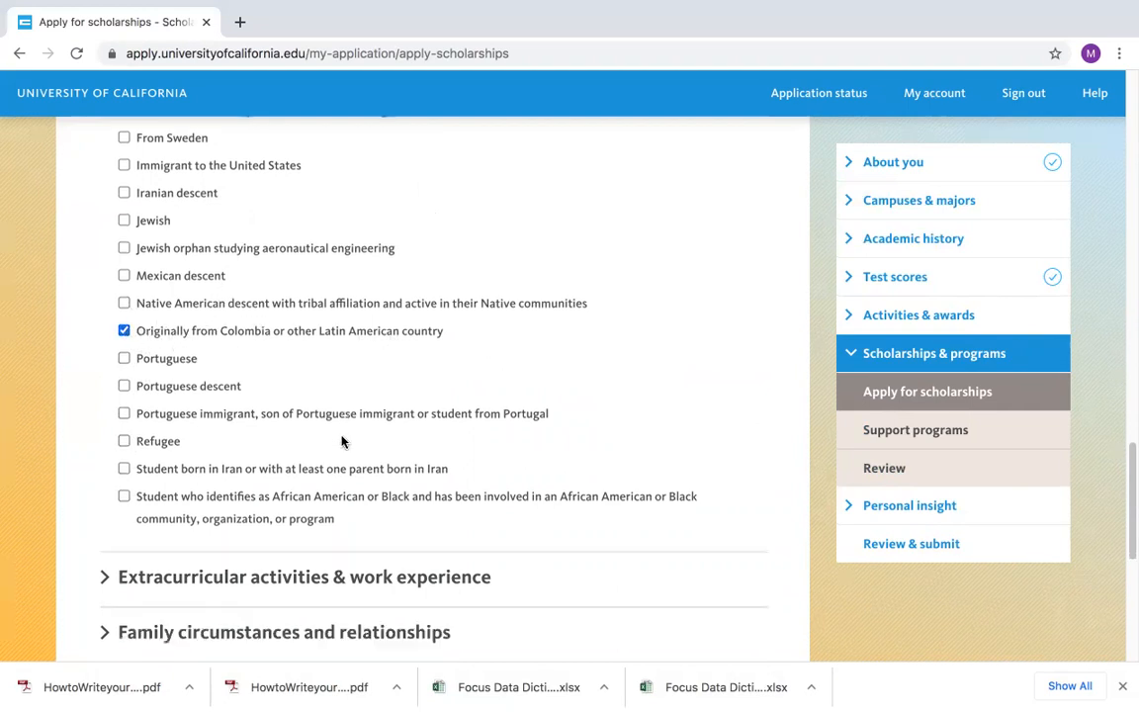
- Look through the scholarships listed under Extracurricular activities & work experience
click(107, 470)
scroll(255, 447, down, 6)
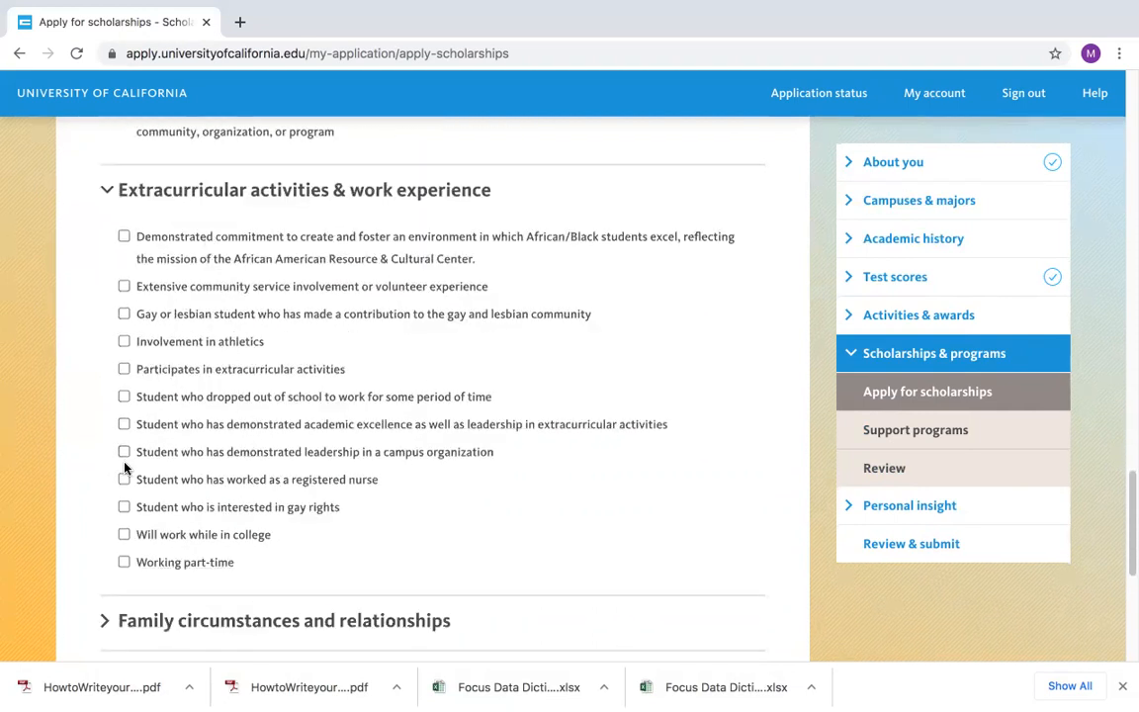
scroll(119, 453, down, 7)
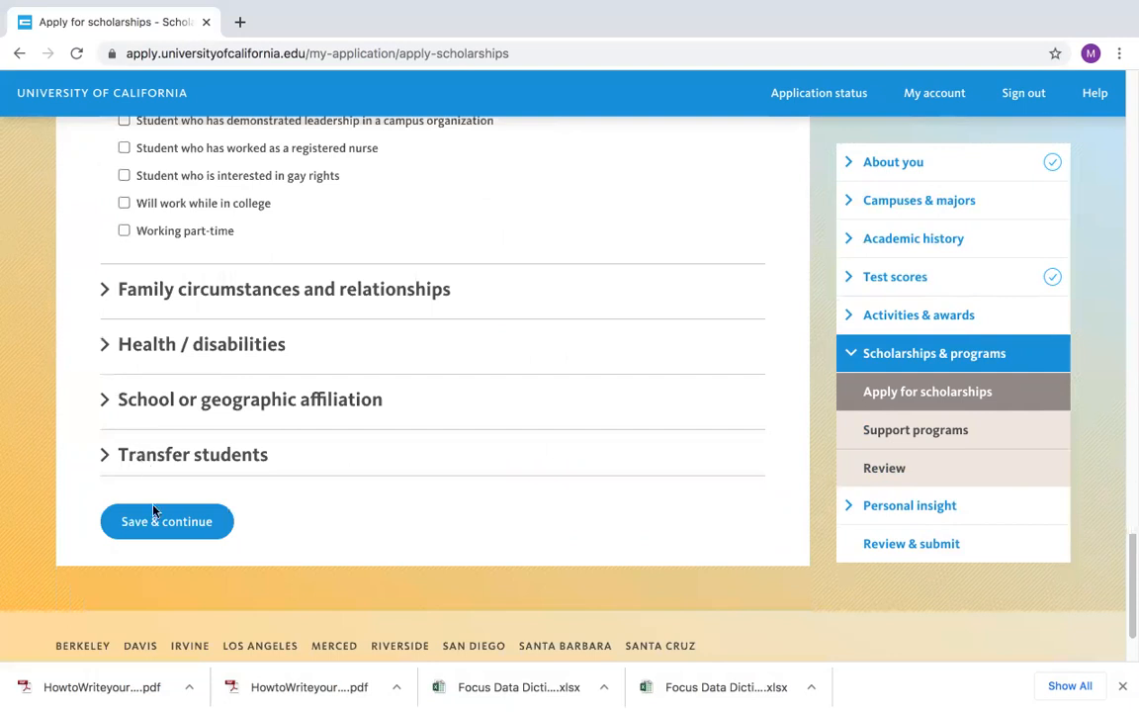
- Select "First family member to attend college" and "Student whose first language is not English" under Family circumstances and relationships
click(107, 293)
scroll(158, 321, down, 1)
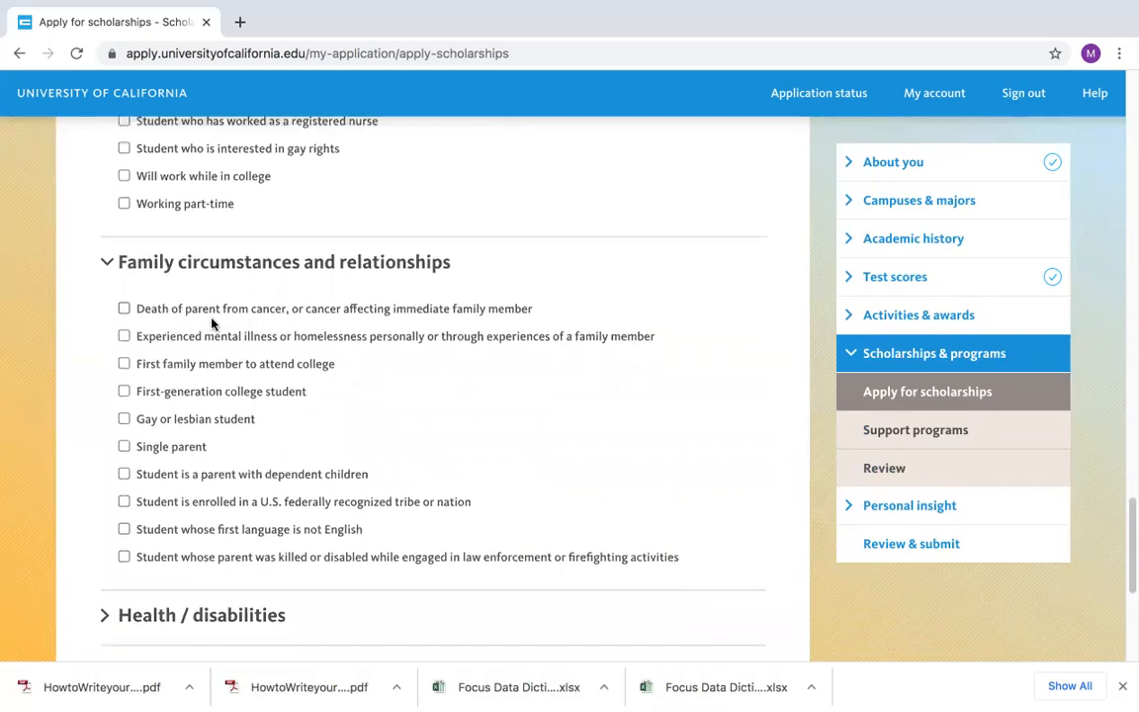
click(123, 363)
scroll(331, 457, down, 1)
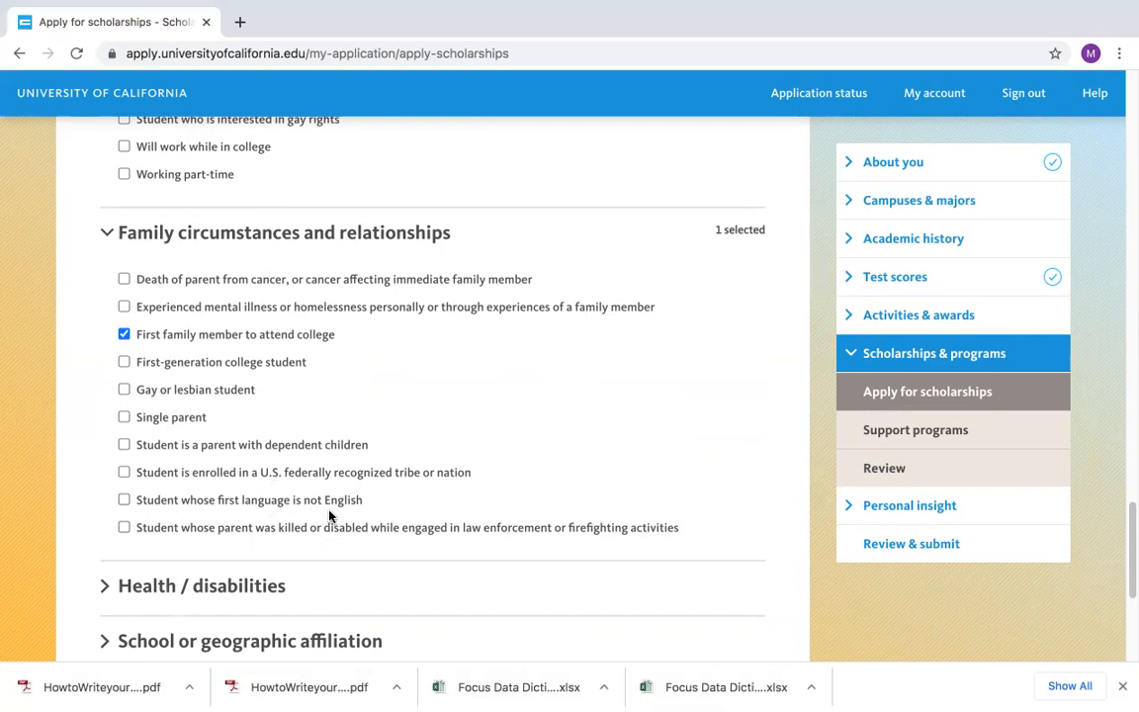
click(119, 499)
- Look through the Health / disabilities, School or geographic affiliation and Transfer students scholarships, and save the Apply for scholarships page
scroll(80, 498, down, 3)
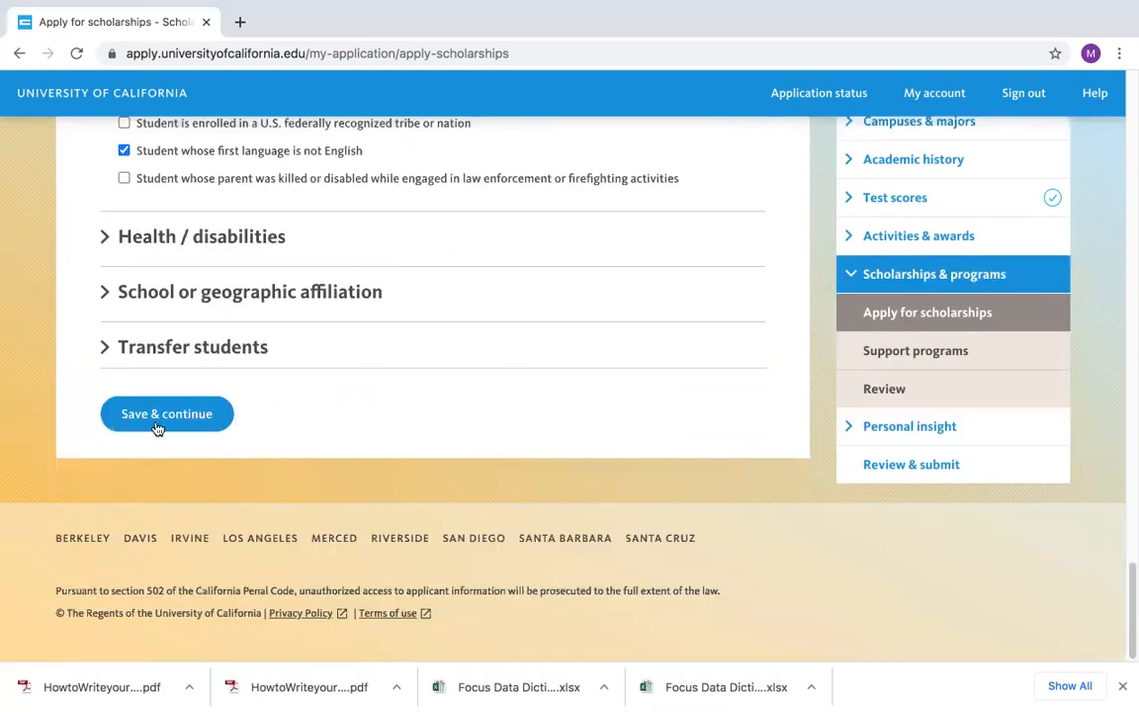
click(109, 243)
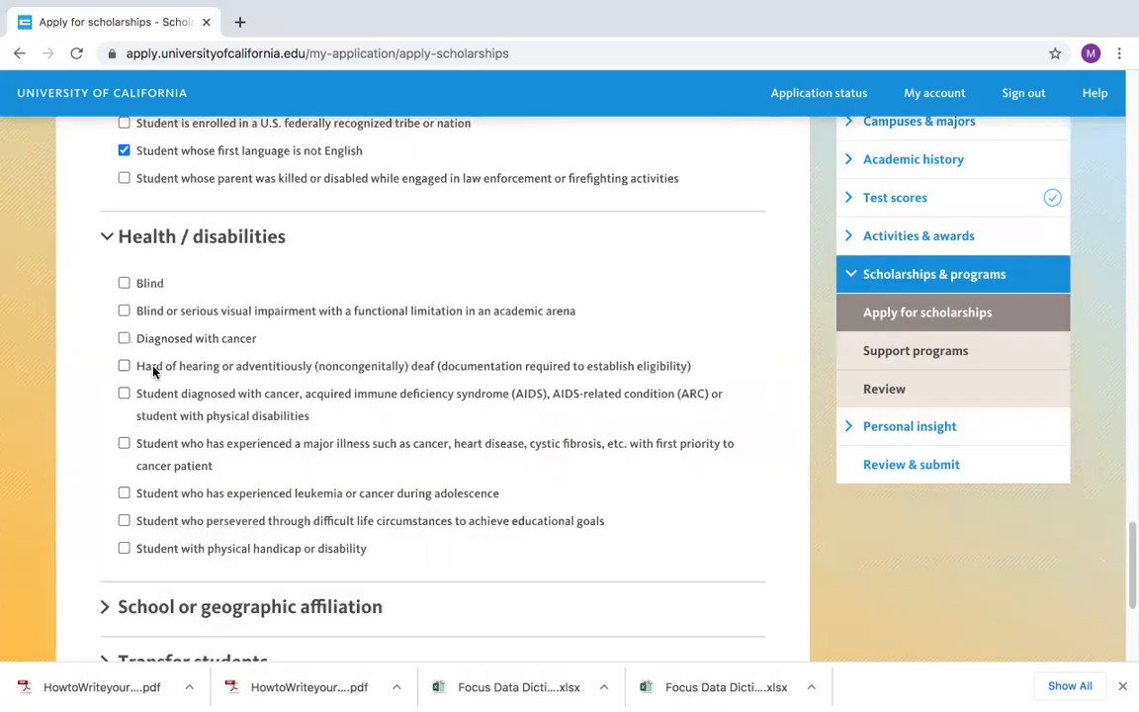
click(111, 239)
click(111, 294)
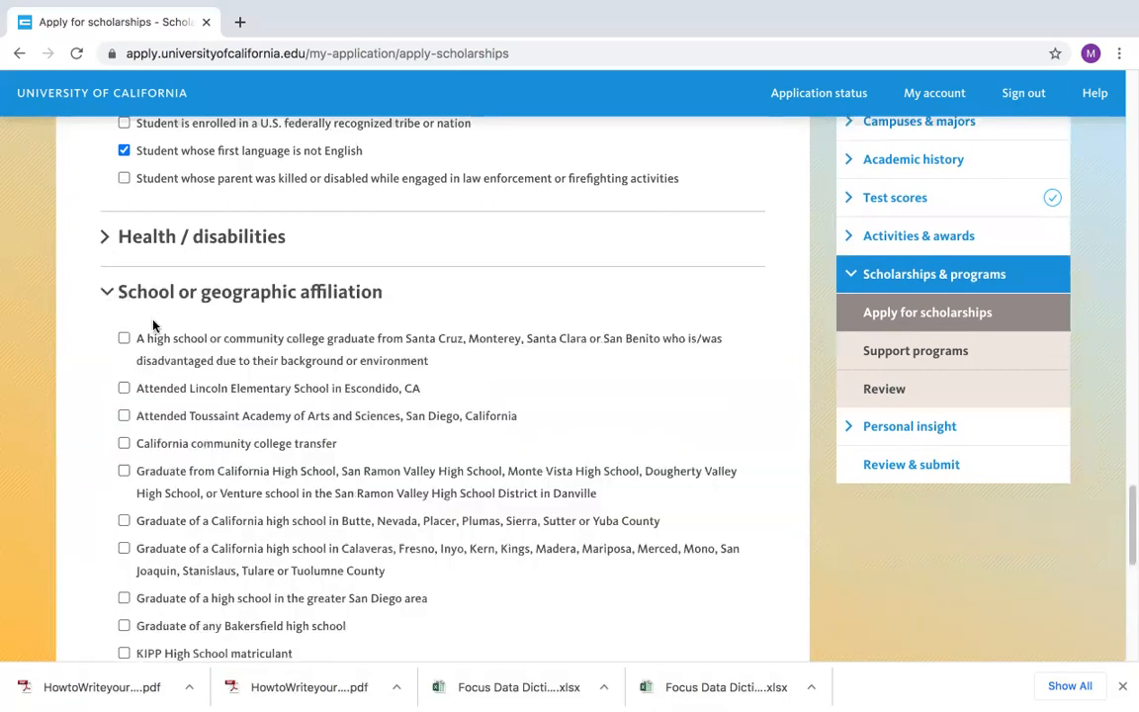
scroll(168, 509, down, 2)
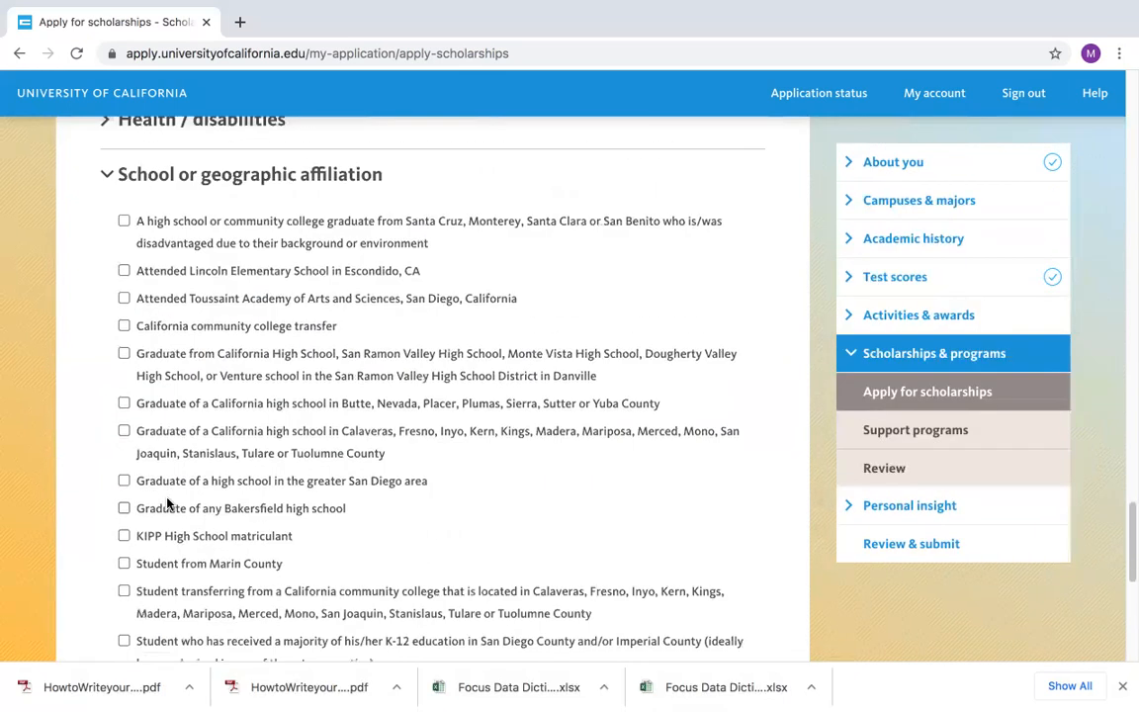
click(107, 178)
click(102, 351)
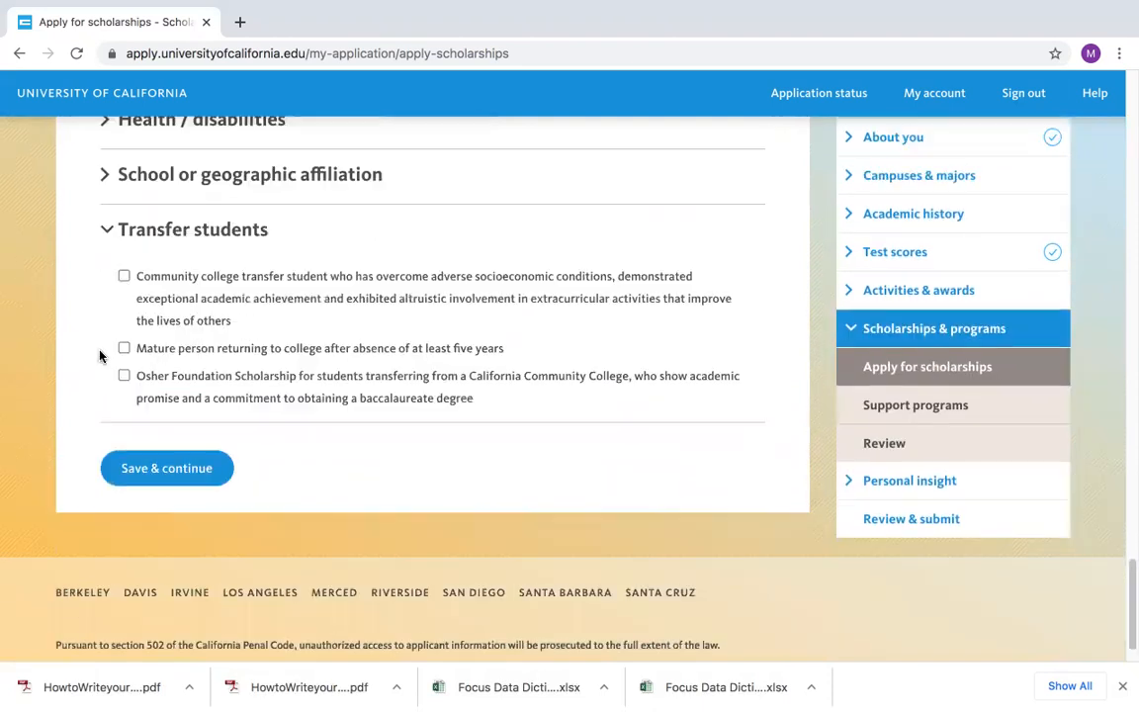
click(109, 227)
click(142, 423)
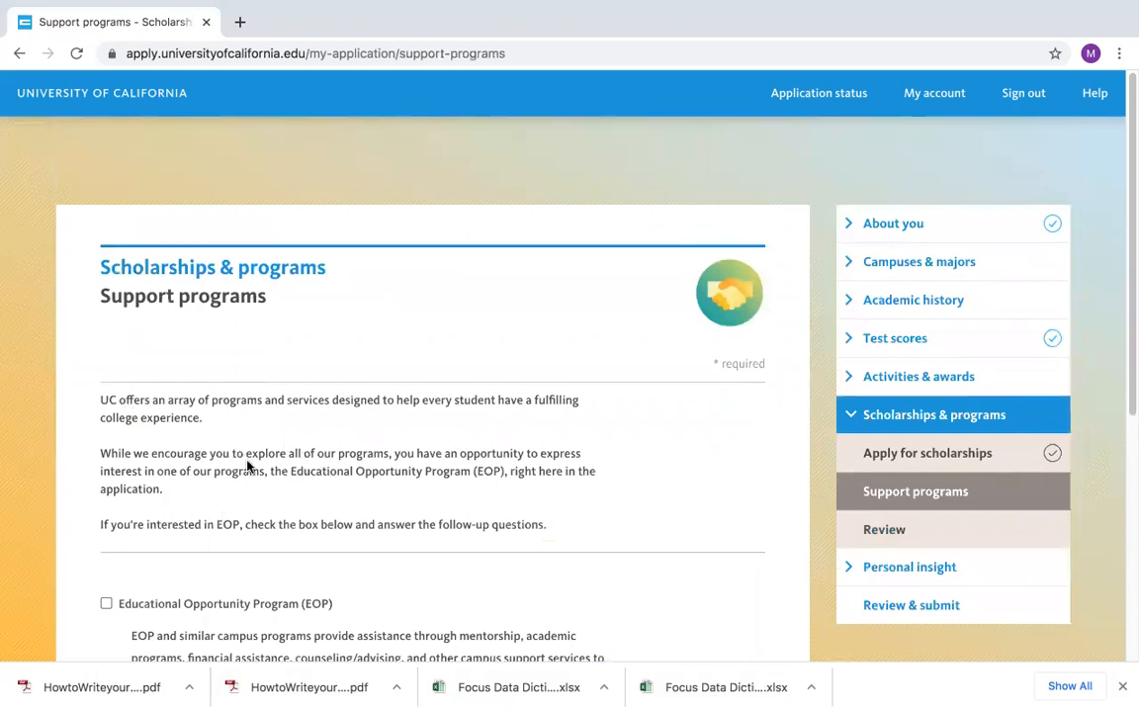
- Select the Educational Opportunity Program (EOP) on the Support programs page
scroll(248, 472, down, 1)
scroll(248, 472, down, 3)
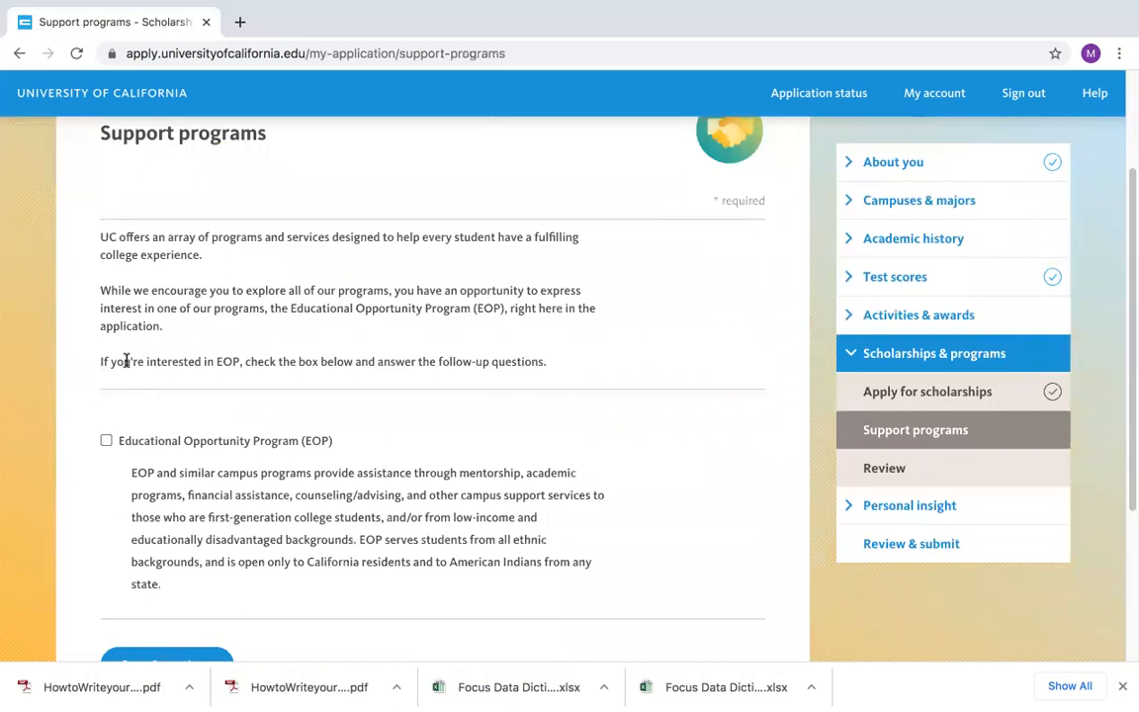
click(106, 440)
scroll(308, 548, down, 1)
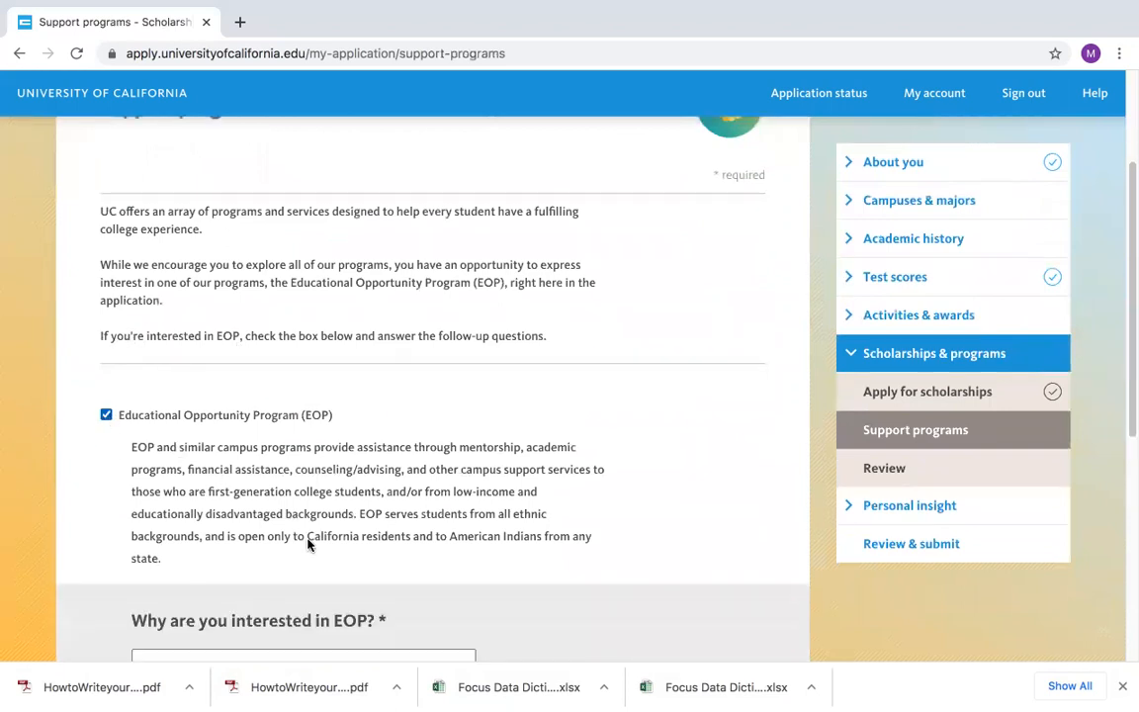
- Enter "dfdfd" as the reason for interest in EOP and save the Support programs page
scroll(307, 545, down, 3)
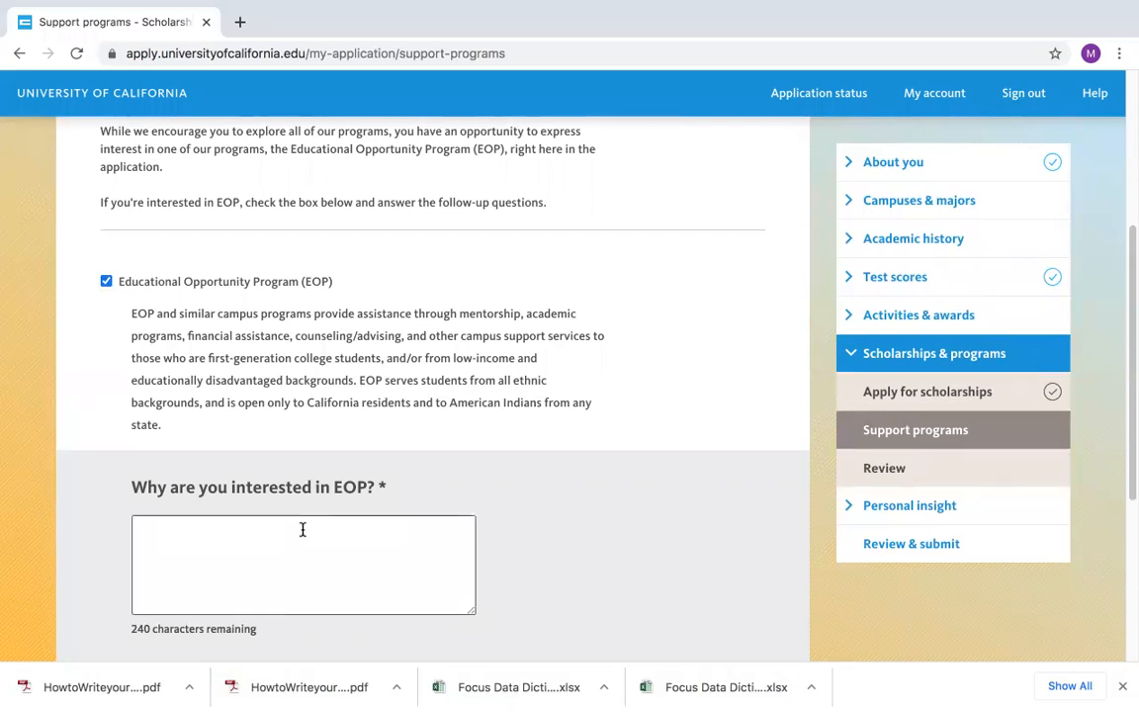
scroll(303, 529, down, 2)
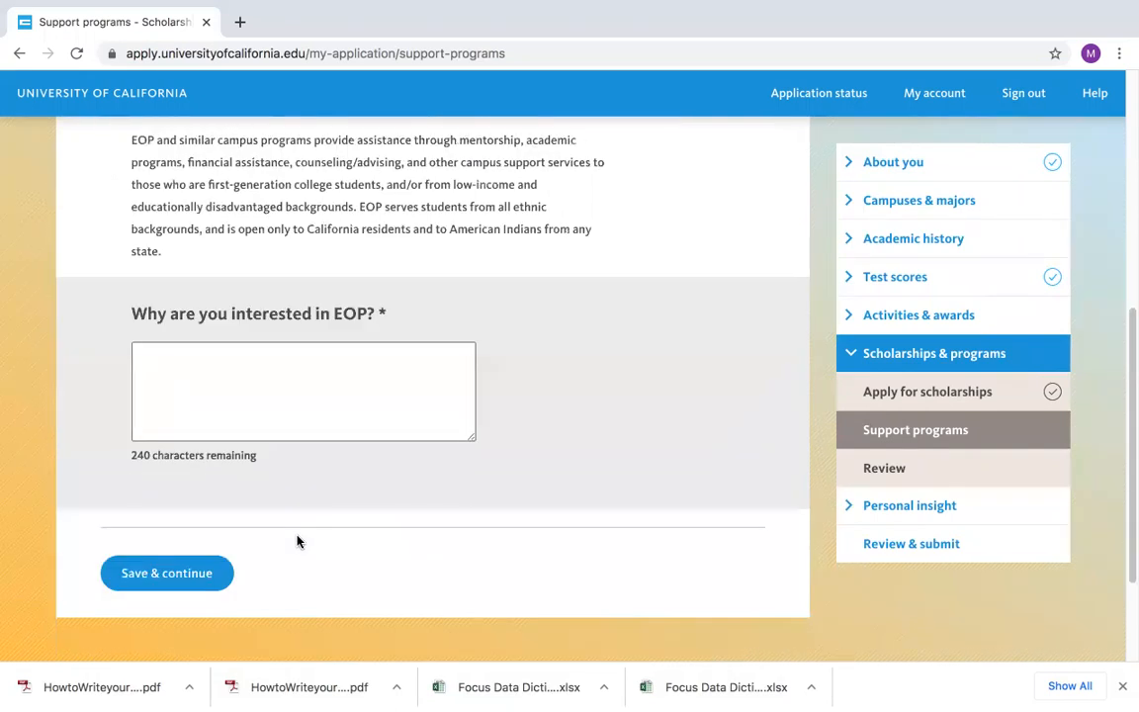
click(275, 375)
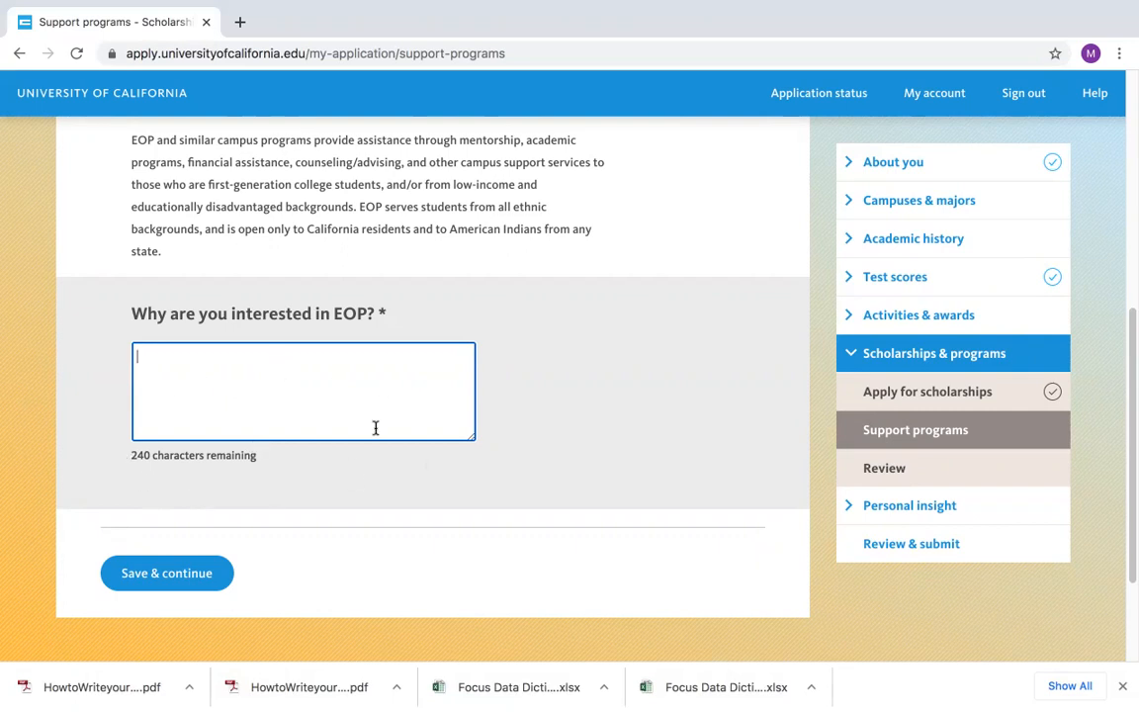
text(dfdfd)
click(193, 576)
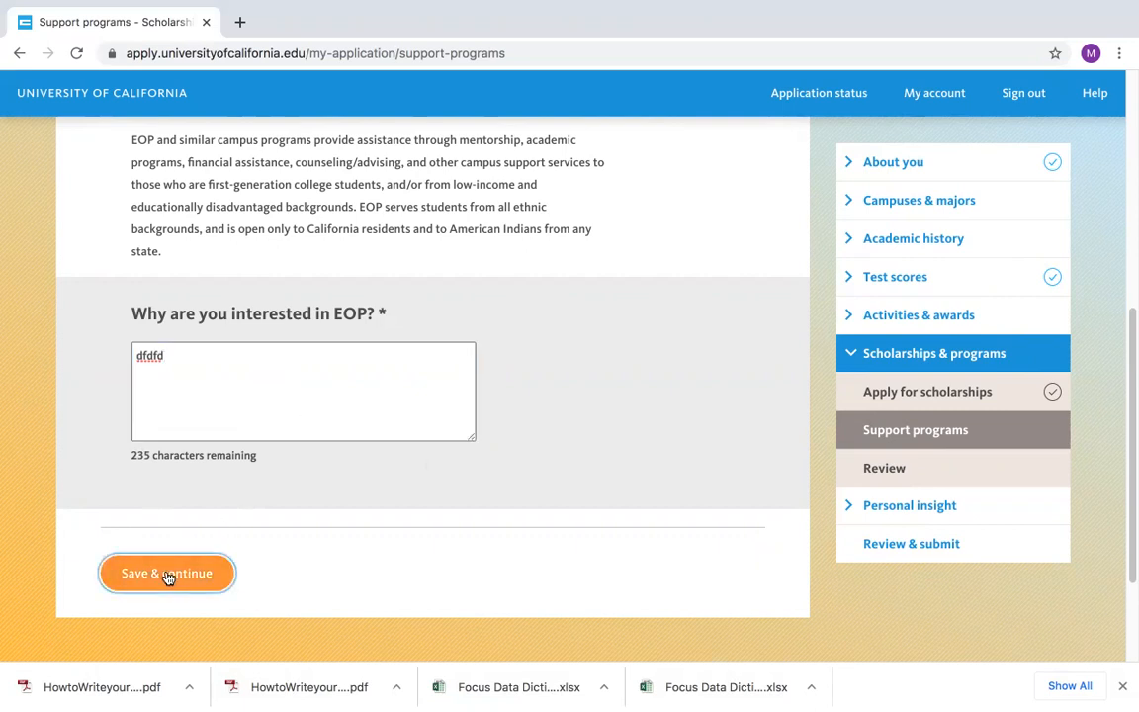
- Check the Scholarships & programs review, and continue to the Personal insight introduction to read its tips
scroll(223, 494, down, 5)
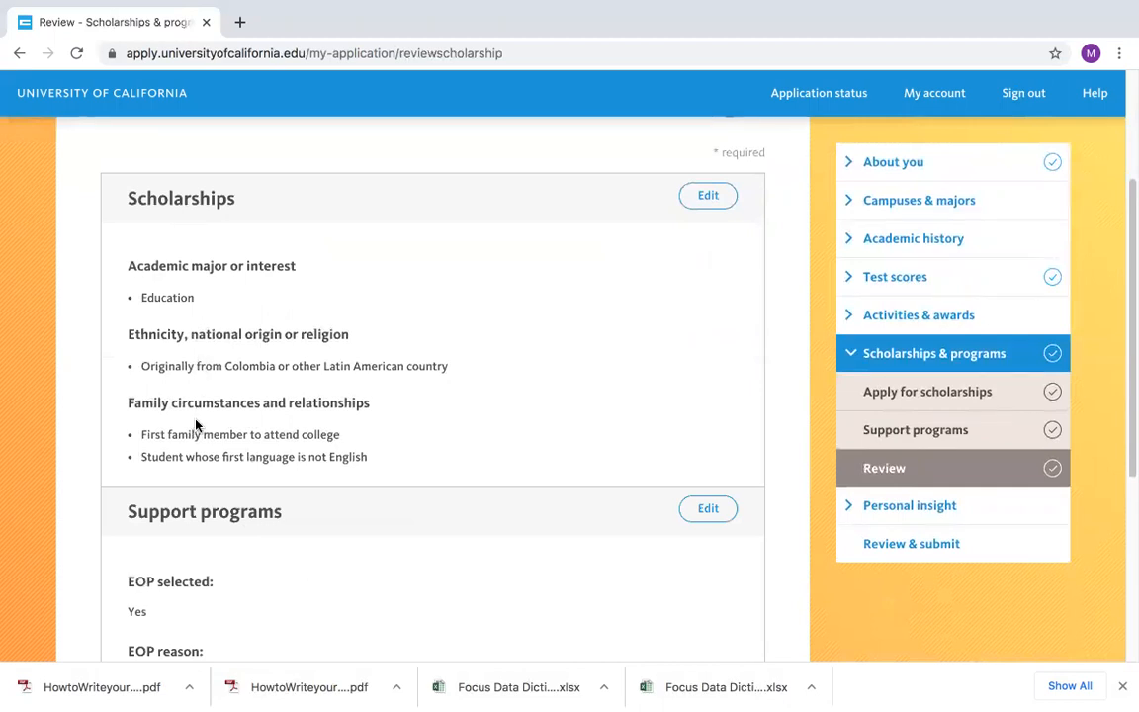
scroll(196, 425, down, 6)
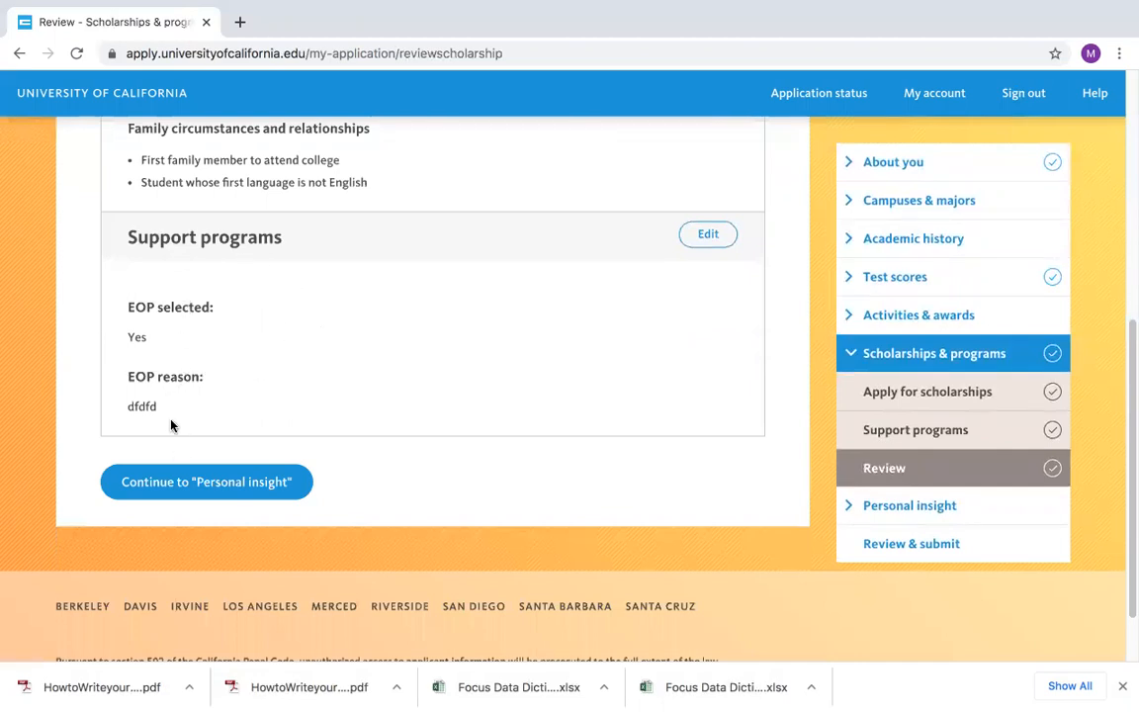
click(181, 502)
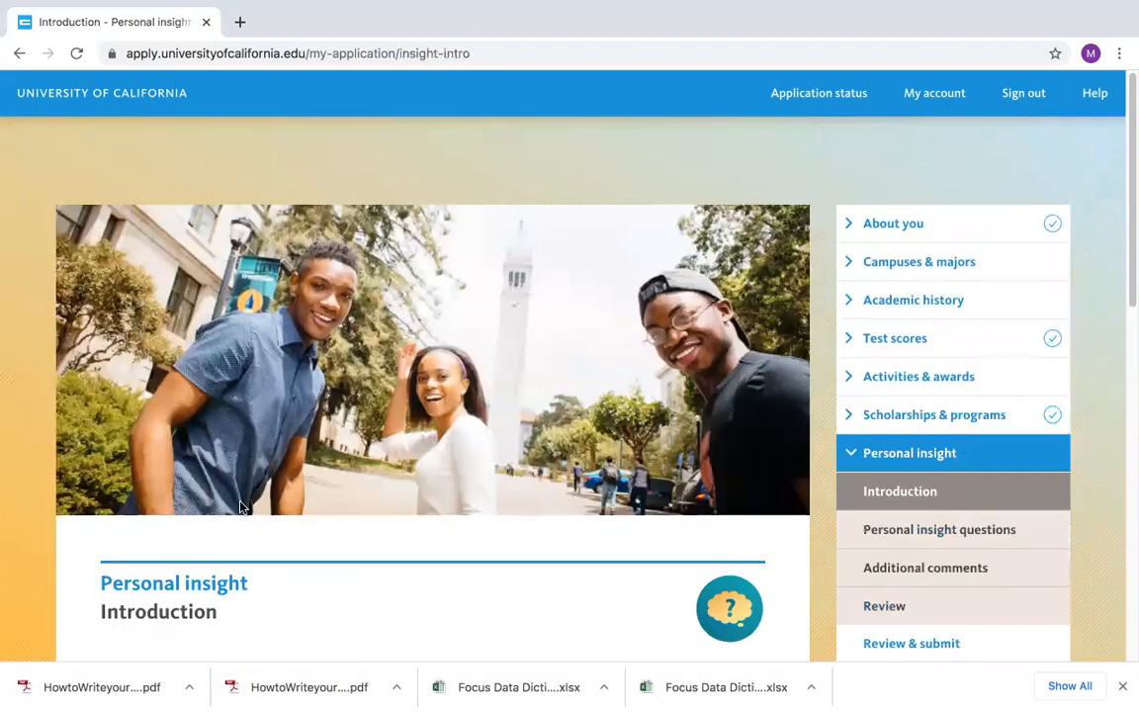
scroll(240, 507, down, 5)
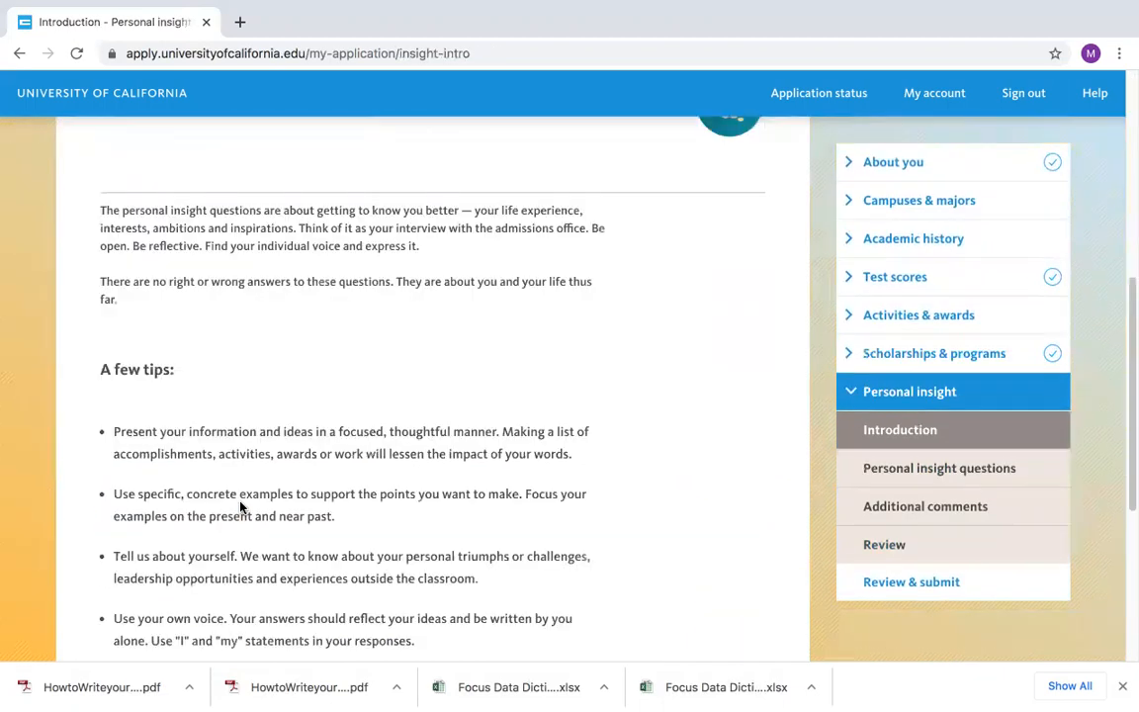
scroll(240, 508, down, 3)
- Open the Personal insight questions page and read the response instructions and the first questions
click(900, 473)
scroll(554, 488, down, 3)
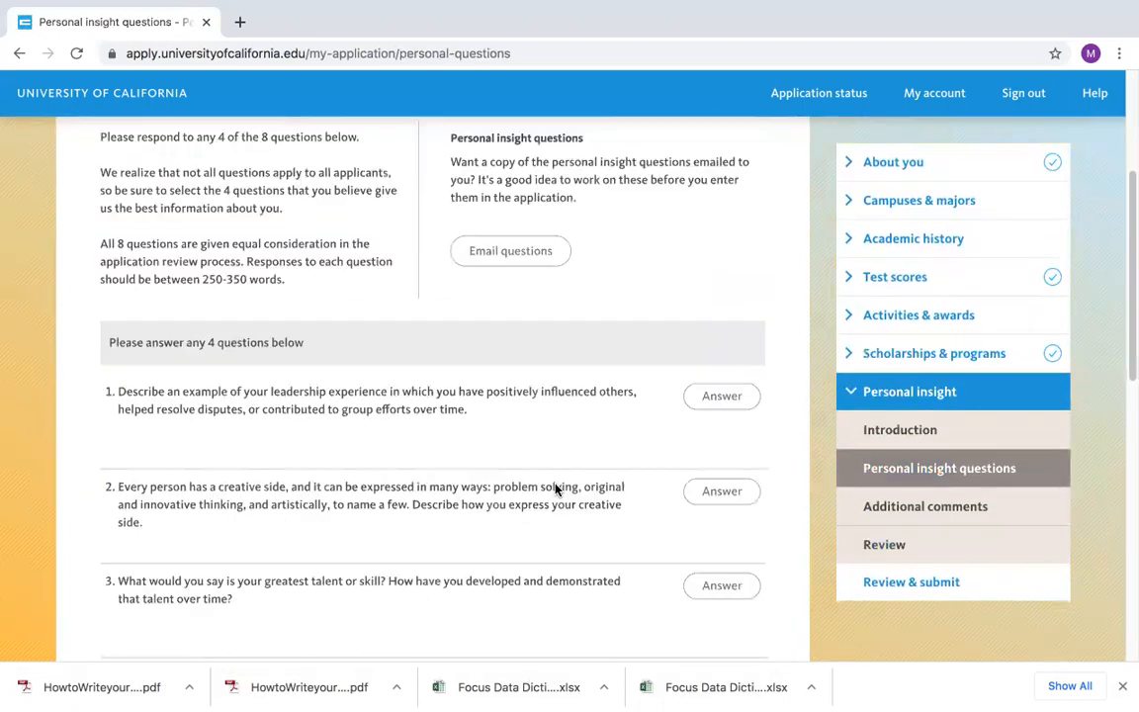
scroll(554, 486, up, 1)
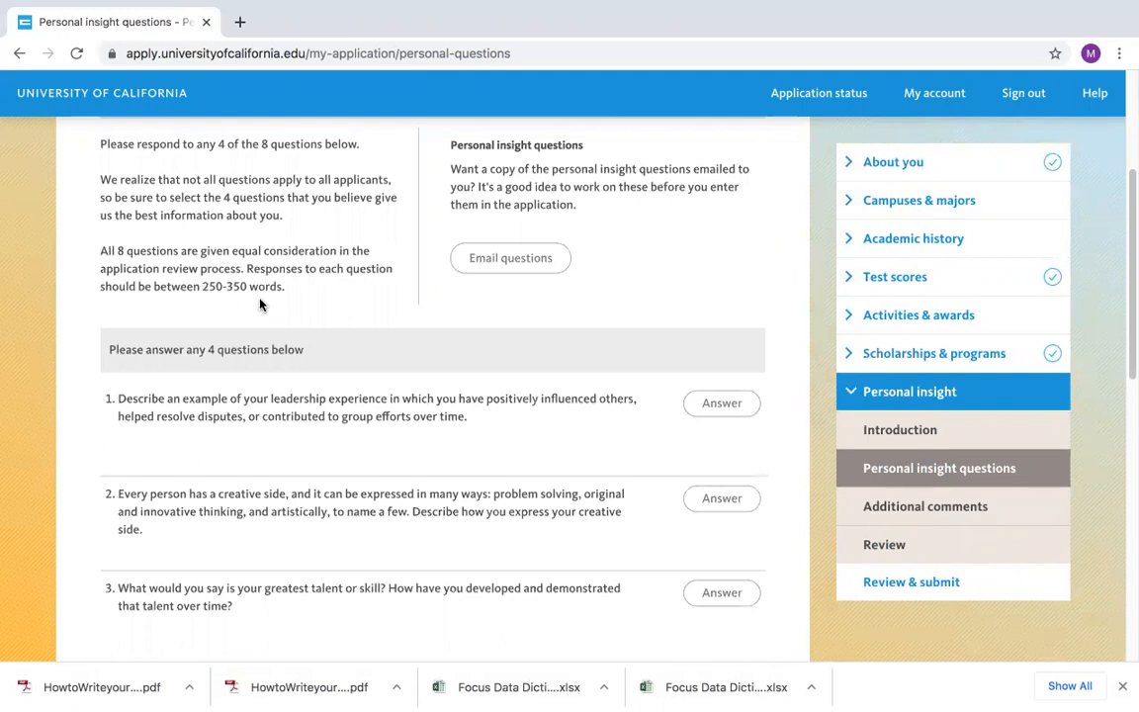
scroll(262, 303, down, 1)
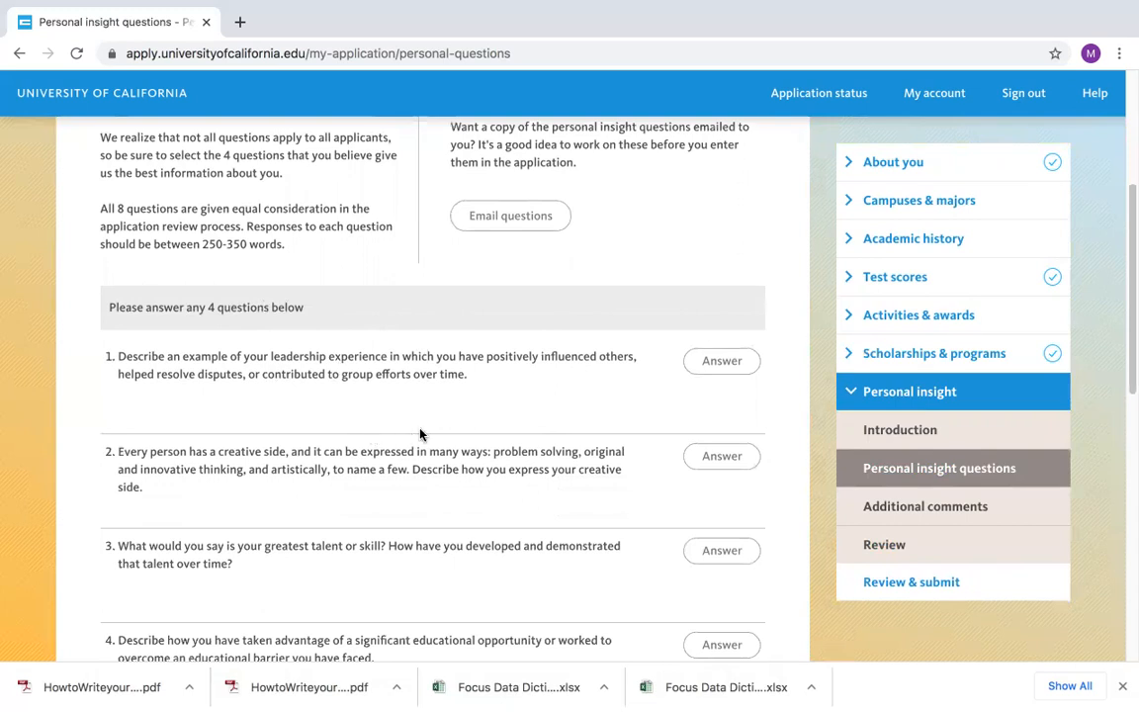
- Answer personal insight question 1 on leadership experience with "dfsdfsd" and save the response
click(737, 377)
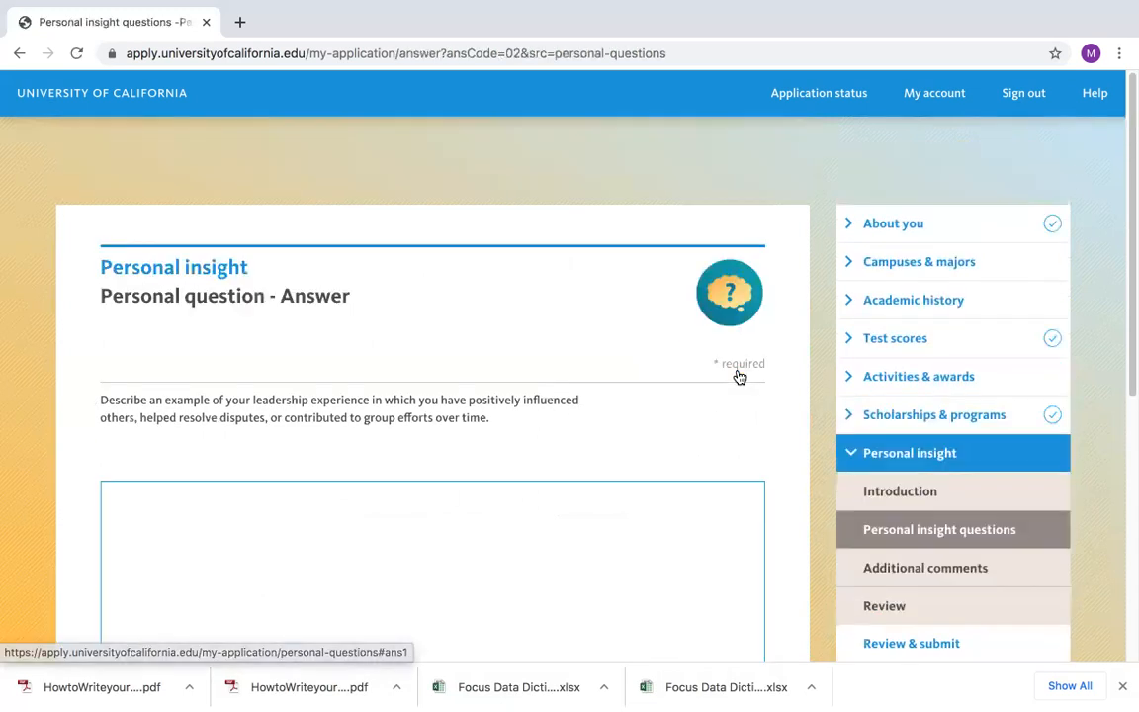
scroll(627, 505, down, 2)
click(199, 314)
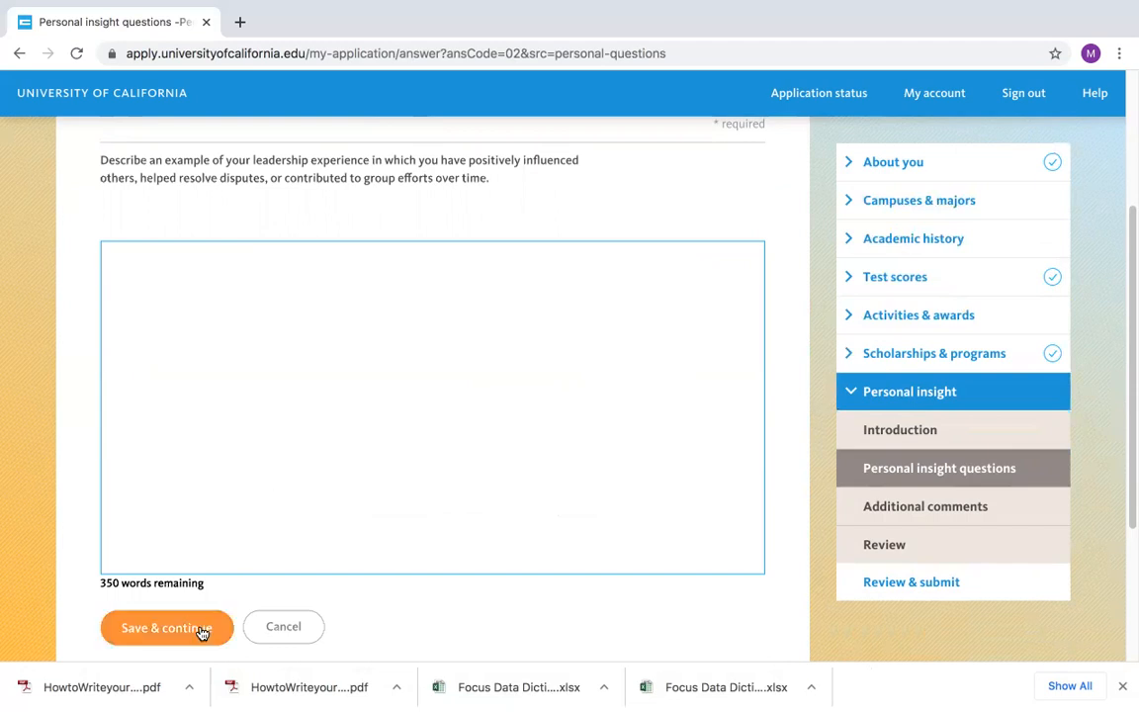
text(dfsdfsd)
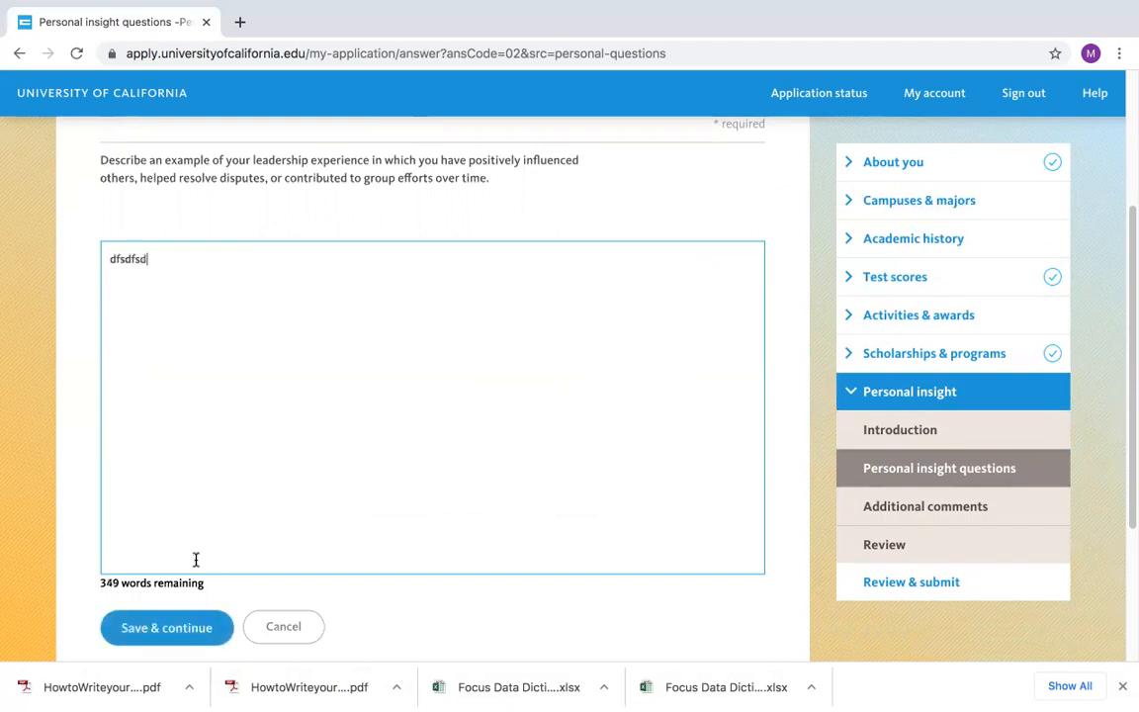
click(173, 633)
scroll(364, 561, down, 3)
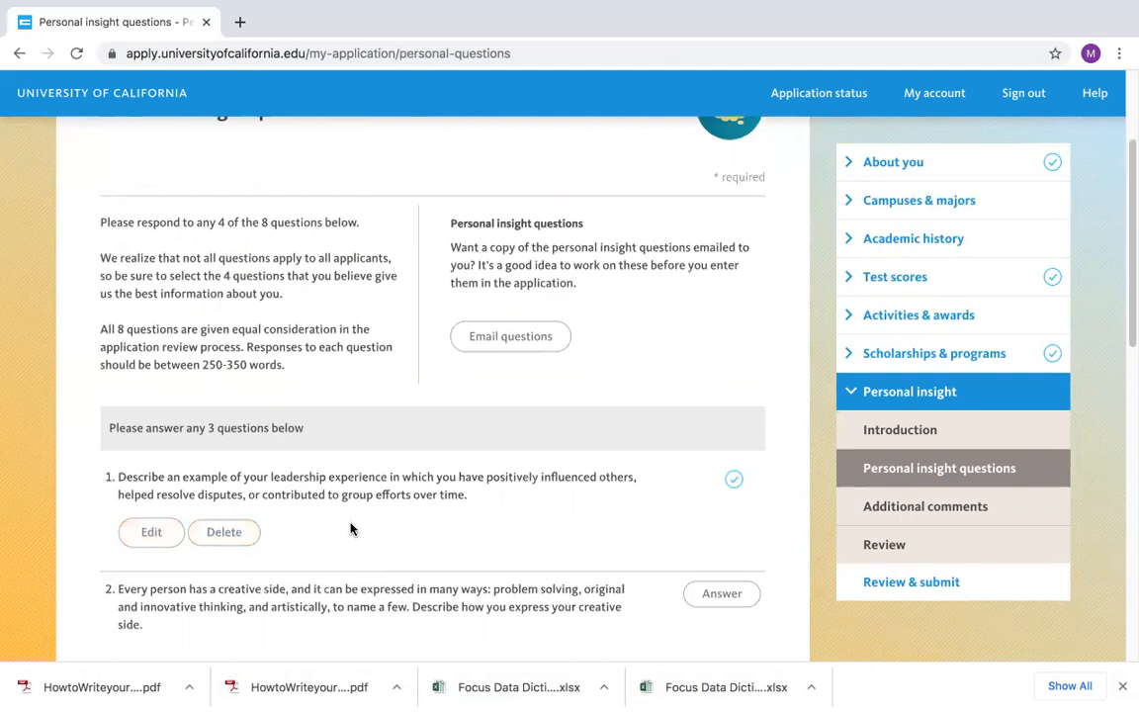
scroll(351, 527, down, 5)
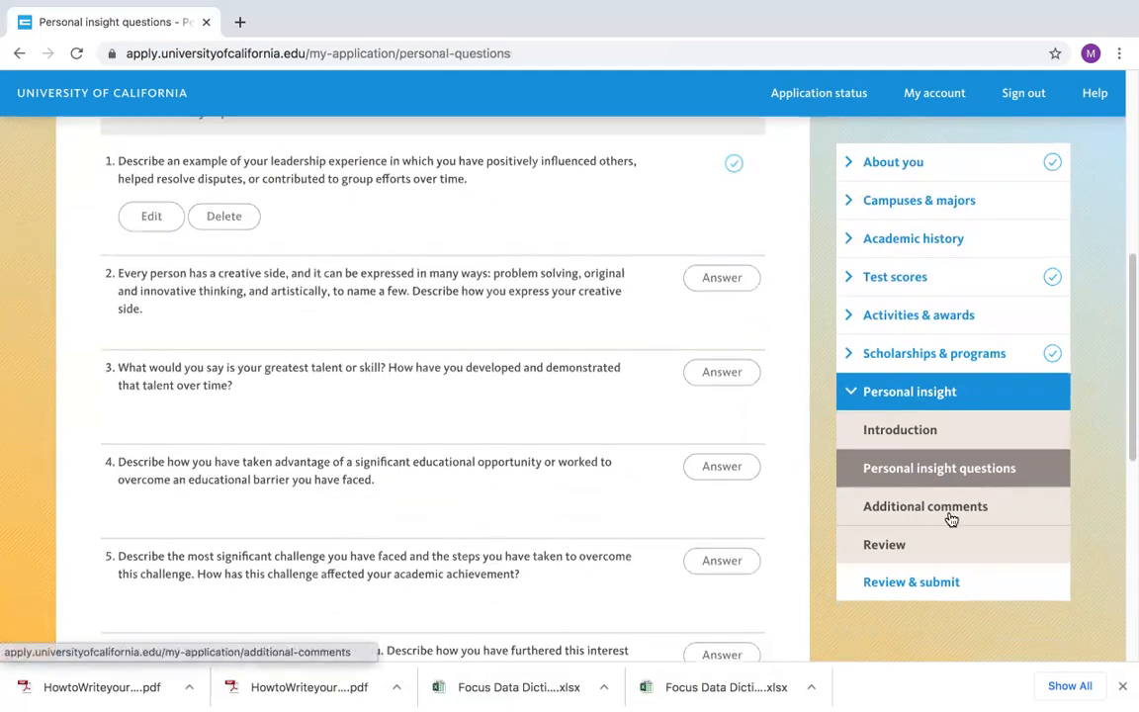
- Open the Additional comments page of Personal insight and read its instructions, comment space and word limit
click(950, 519)
scroll(514, 525, down, 3)
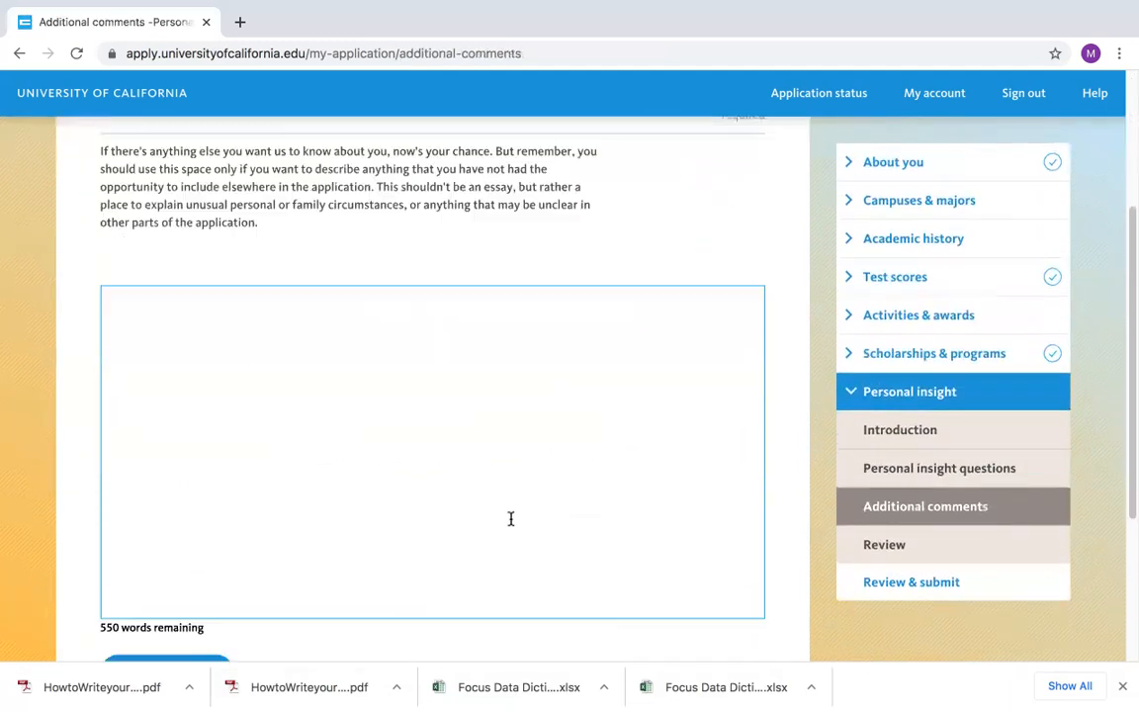
scroll(382, 435, up, 2)
click(341, 475)
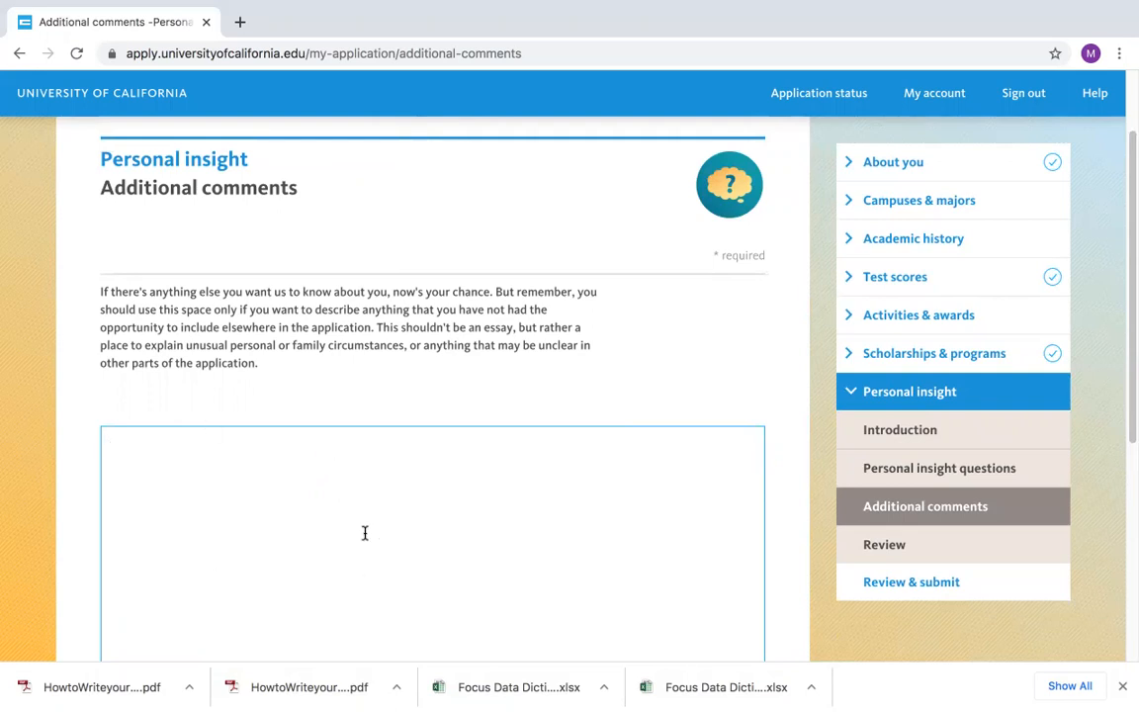
scroll(359, 522, down, 1)
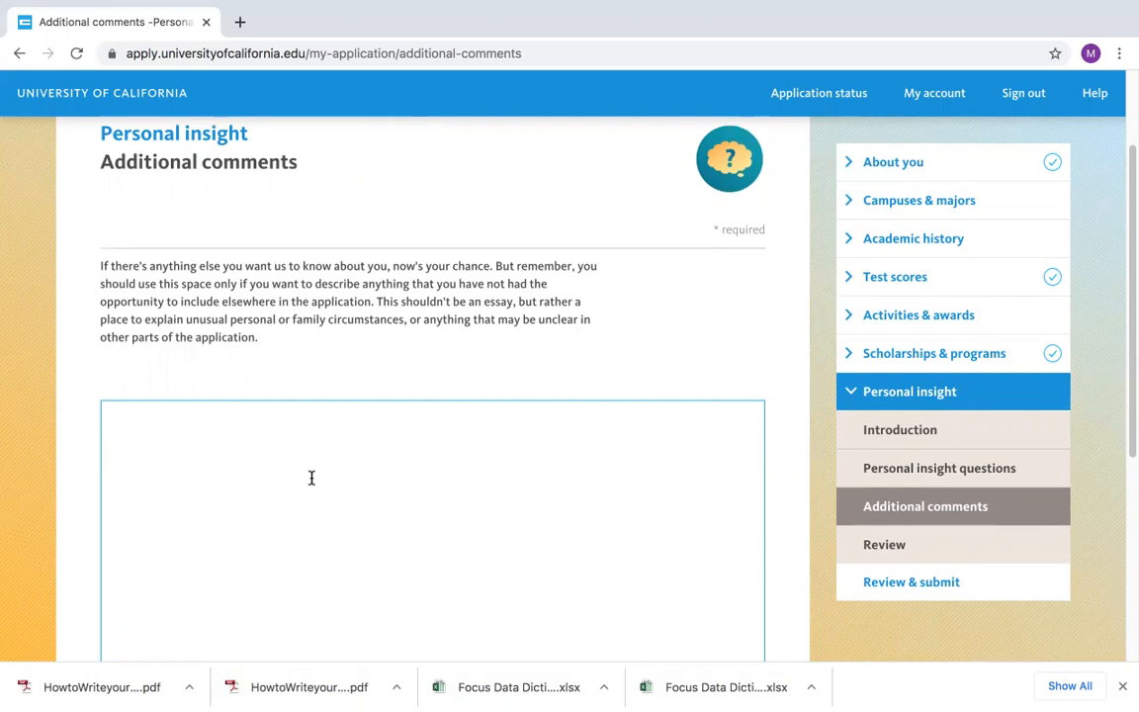
scroll(312, 478, down, 3)
scroll(310, 476, up, 1)
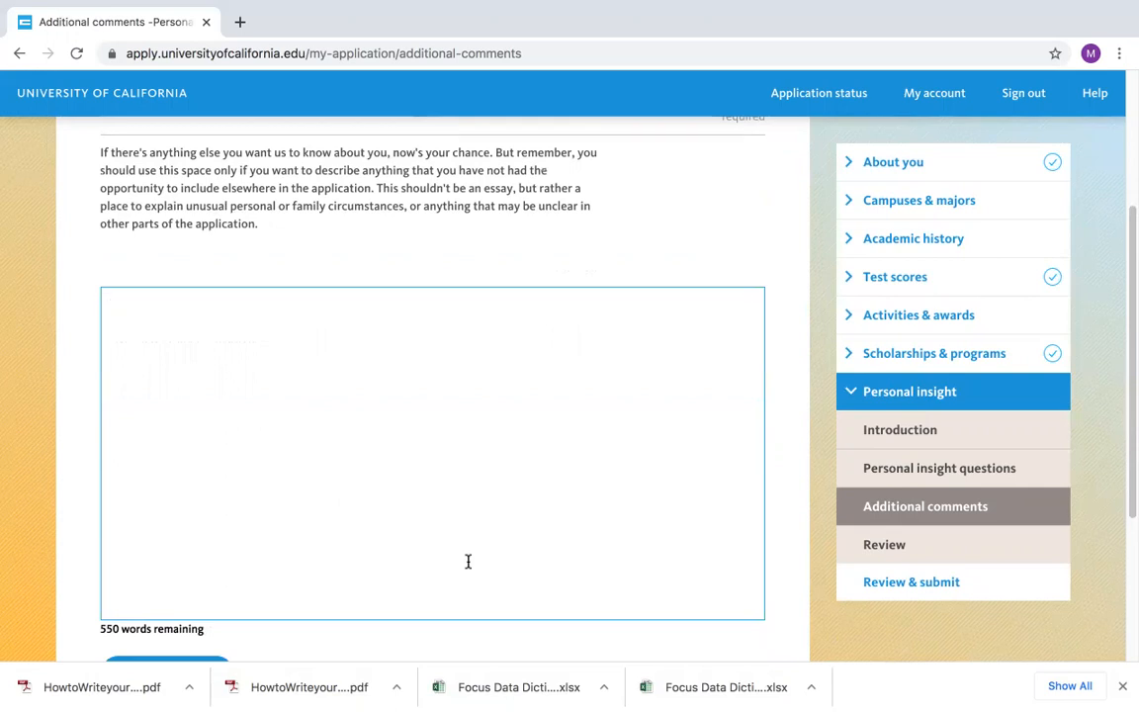
scroll(468, 562, up, 1)
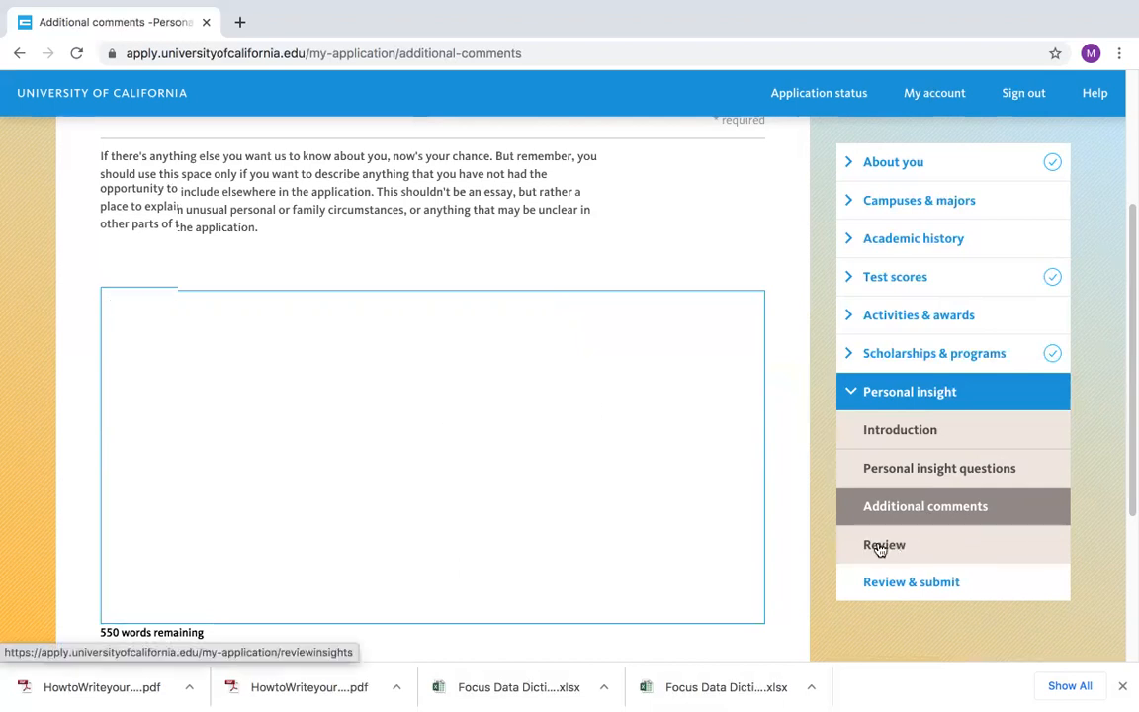
scroll(895, 559, down, 1)
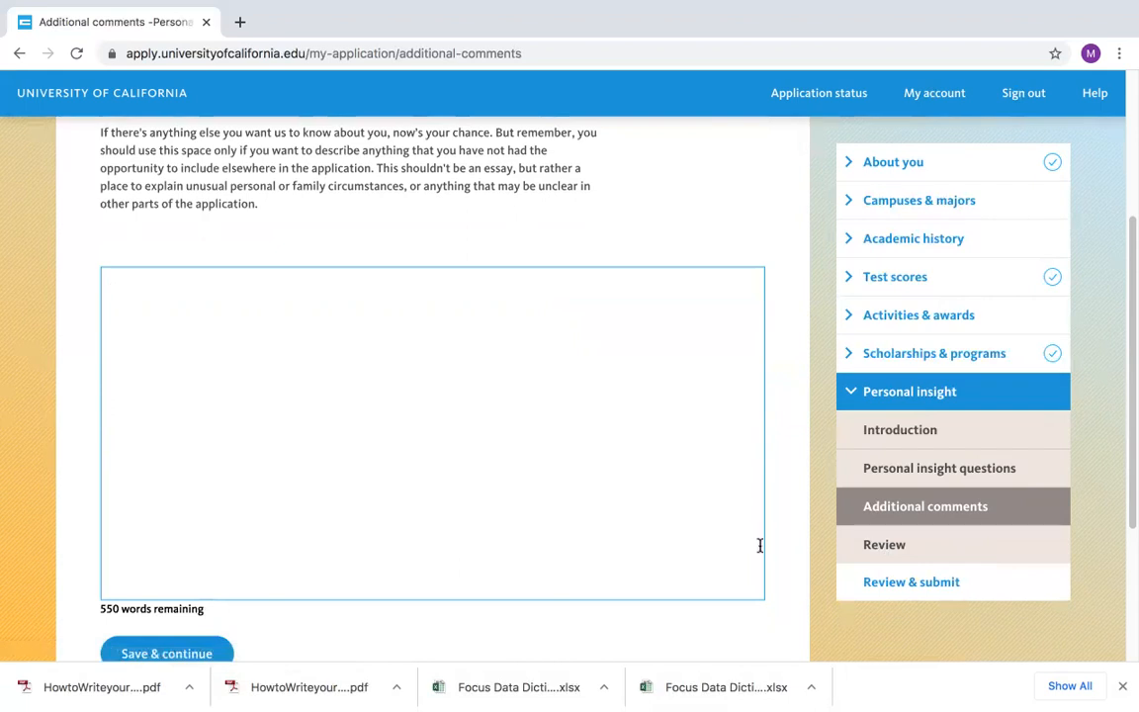
- Collapse the Personal insight section in the application's section list and return to the start of the Additional comments page
scroll(761, 542, up, 1)
scroll(762, 542, up, 1)
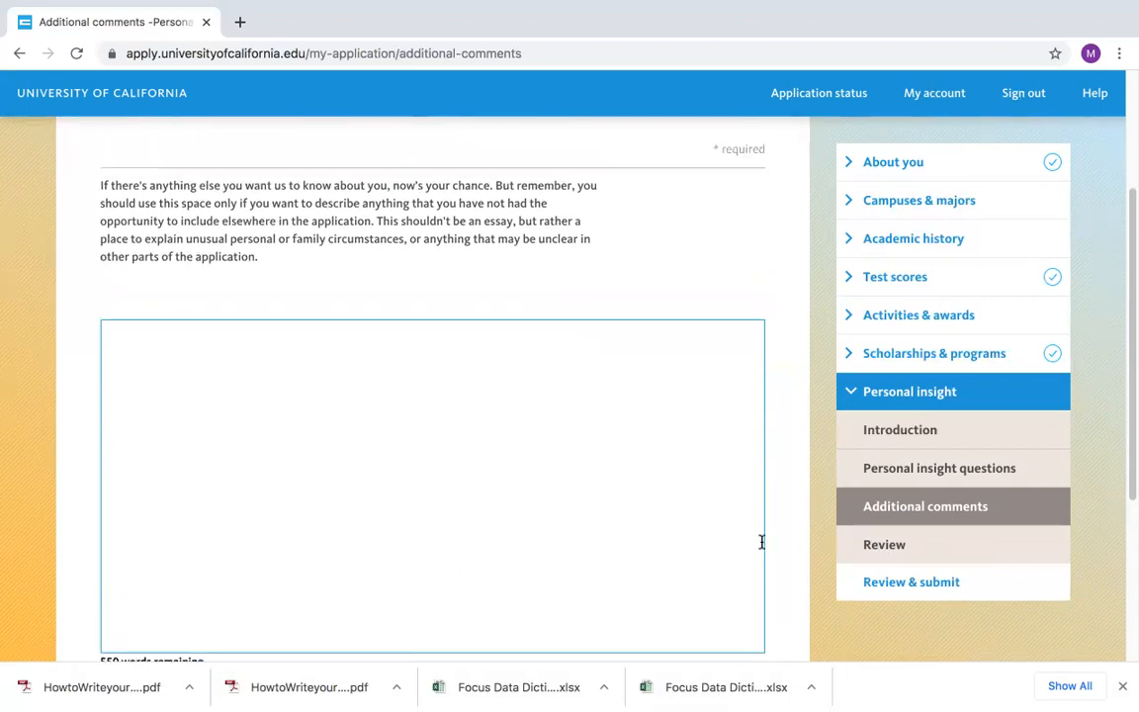
click(853, 401)
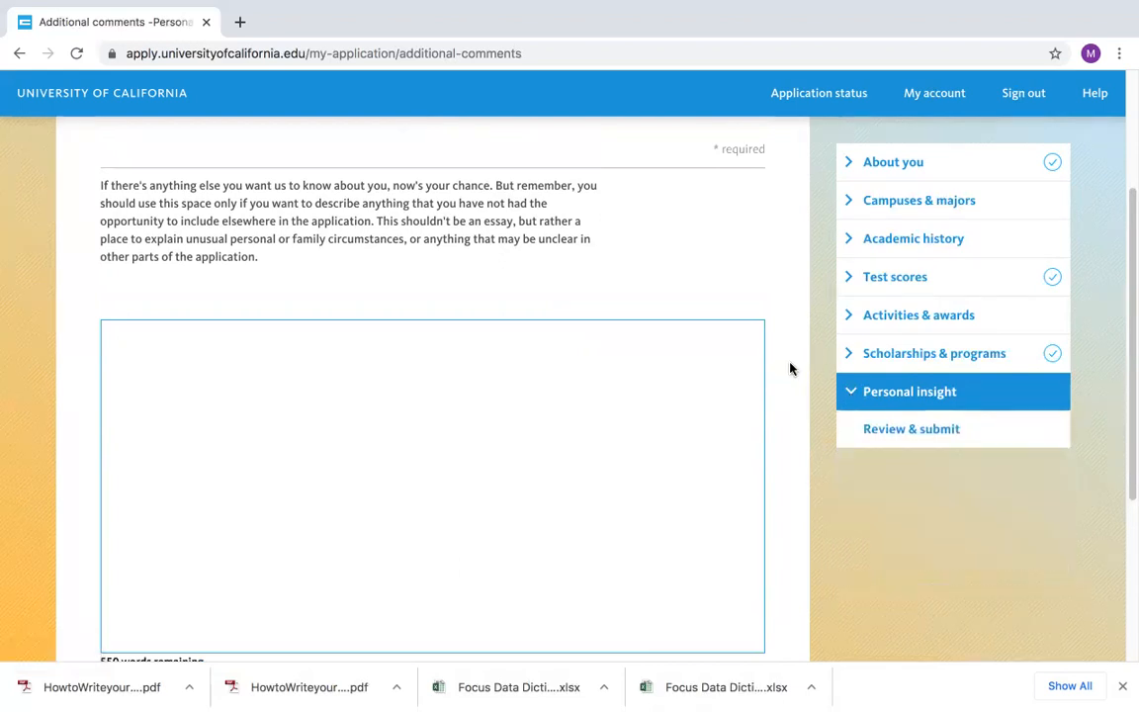
scroll(769, 432, up, 5)
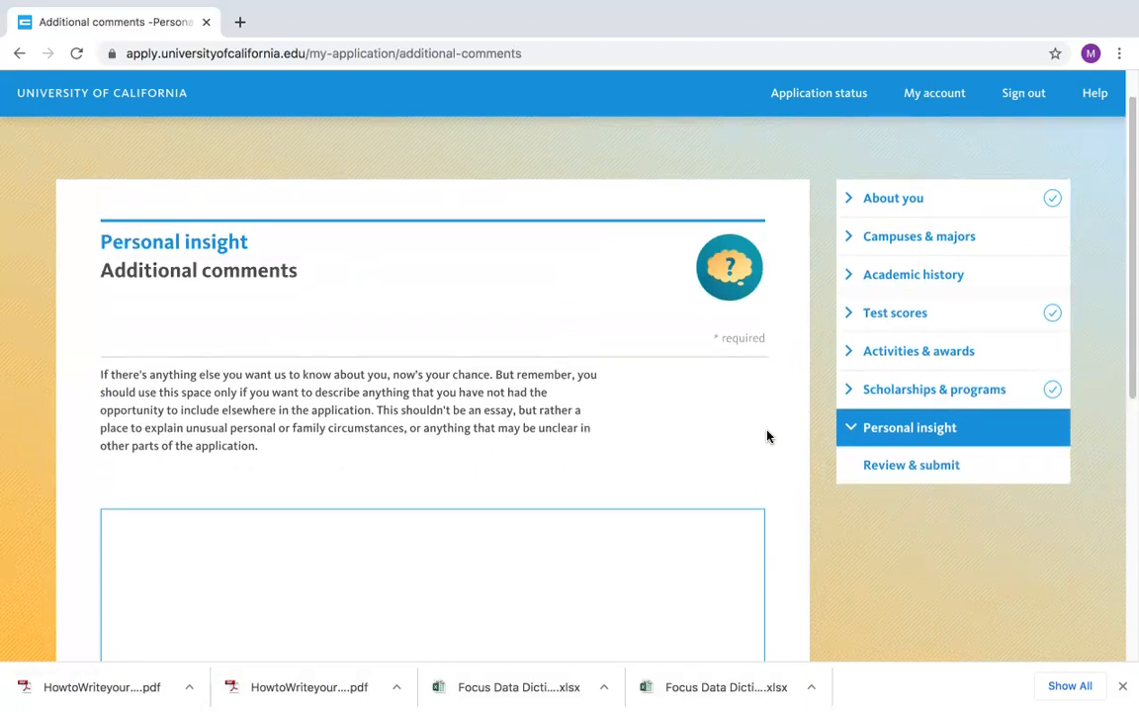